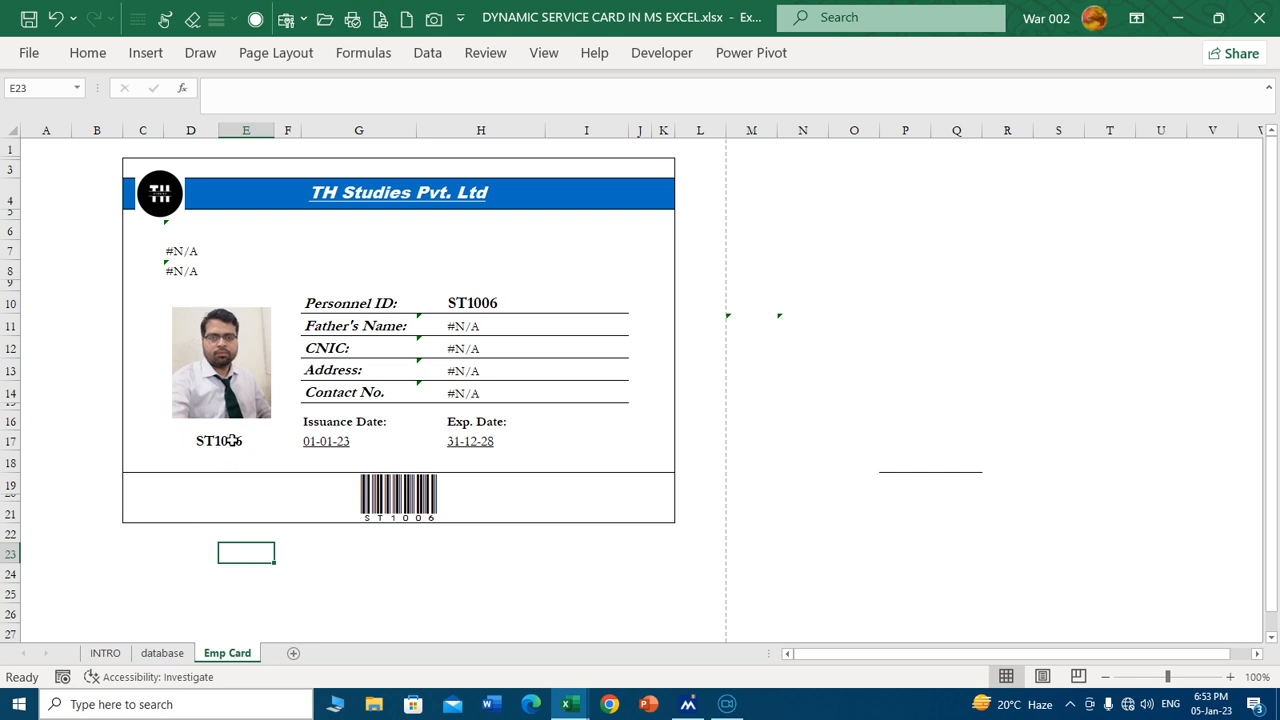
Choose the second employee ID in cell D17 of the Emp Card sheet and check the card against the database sheet.
{"action": "left_click", "coordinate": [231, 441]}
{"action": "left_click", "coordinate": [282, 442]}
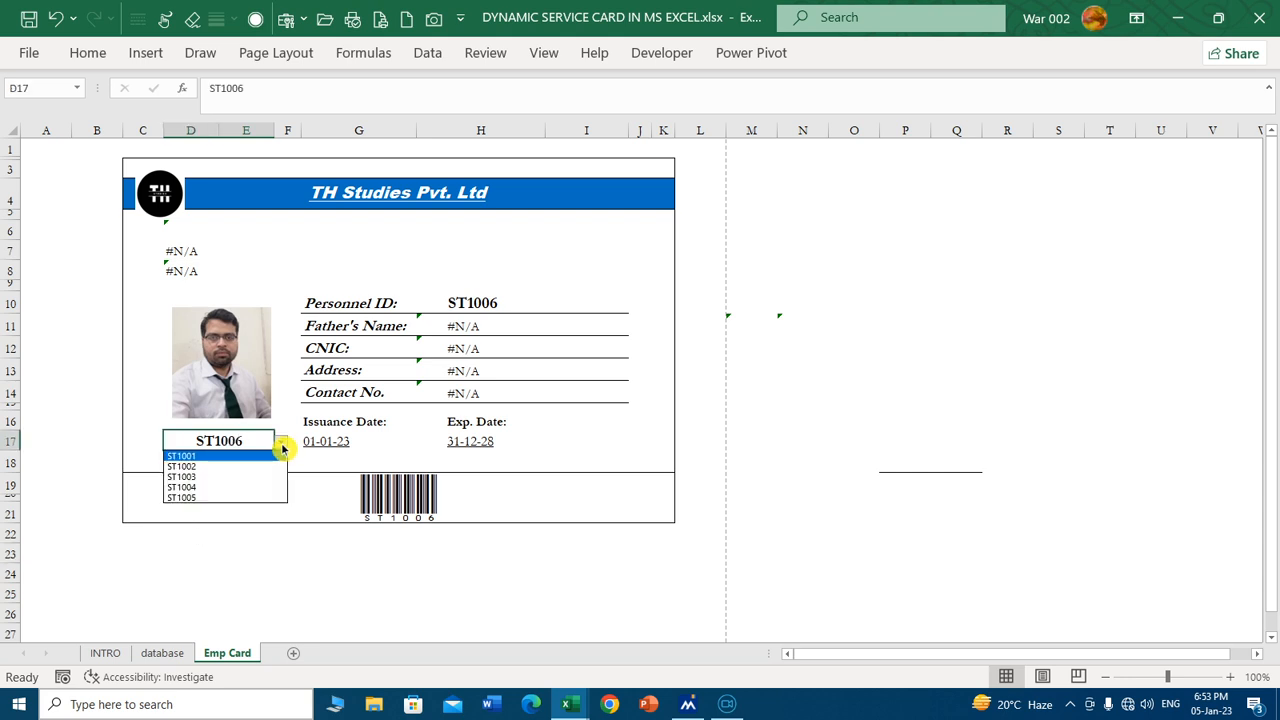
{"action": "left_click", "coordinate": [222, 467]}
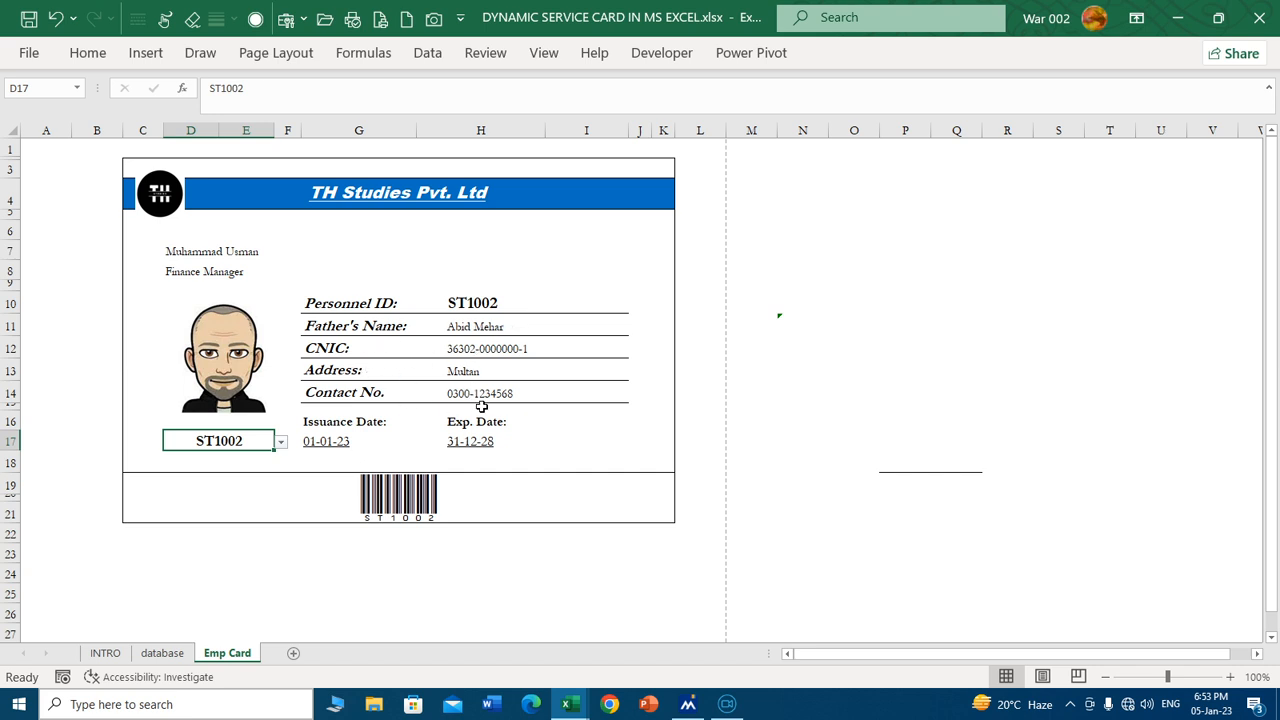
{"action": "left_click", "coordinate": [166, 653]}
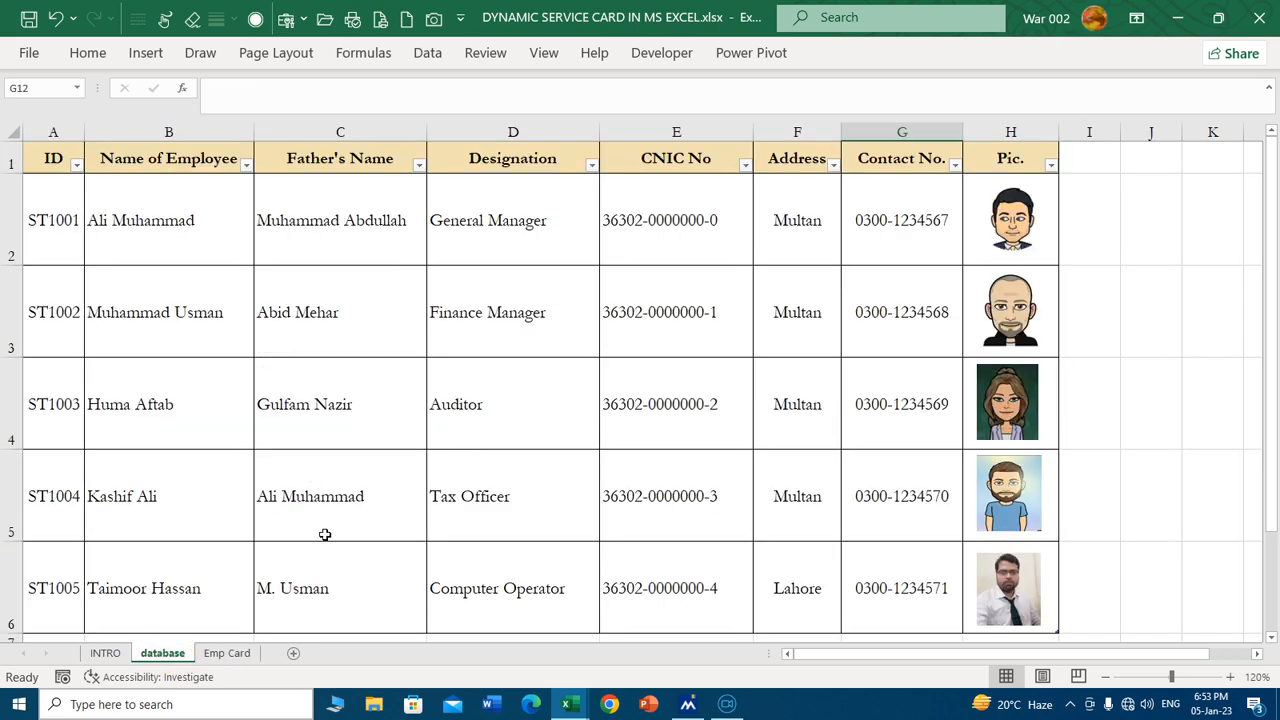
{"action": "left_click", "coordinate": [234, 655]}
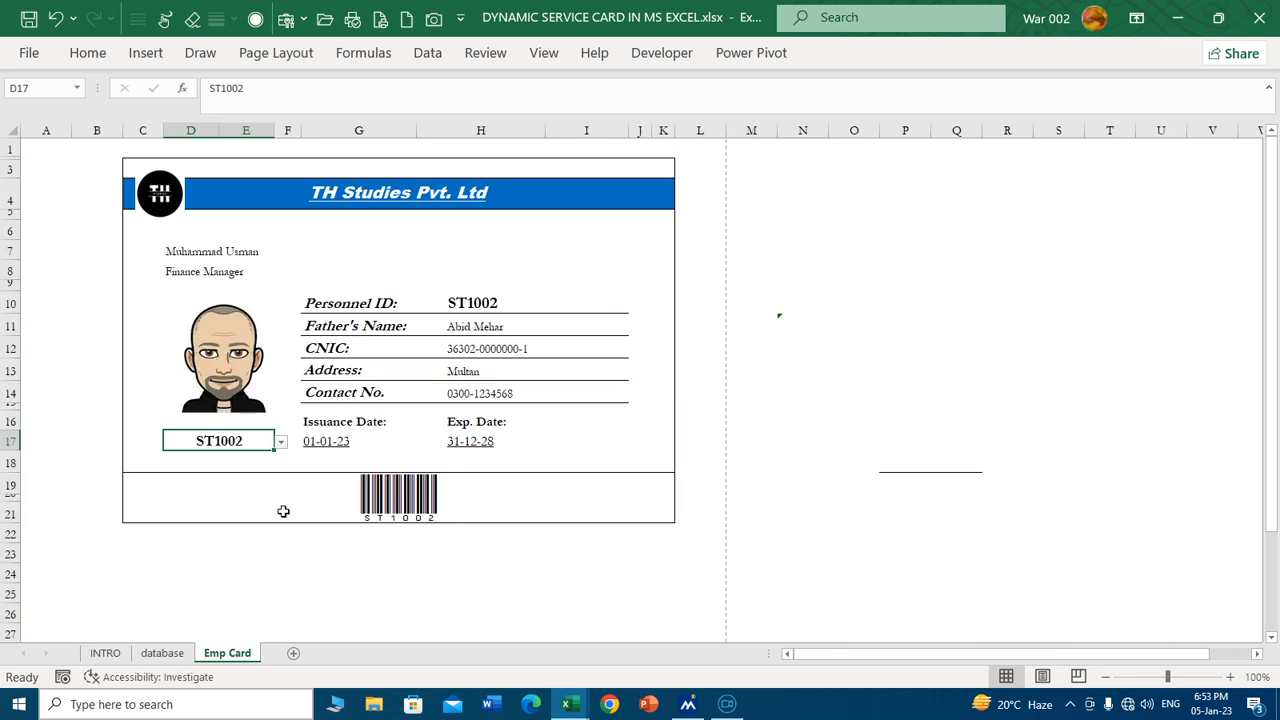
Switch the card's ID in D17 to the fourth employee ID and to the fifth one.
{"action": "left_click", "coordinate": [281, 442]}
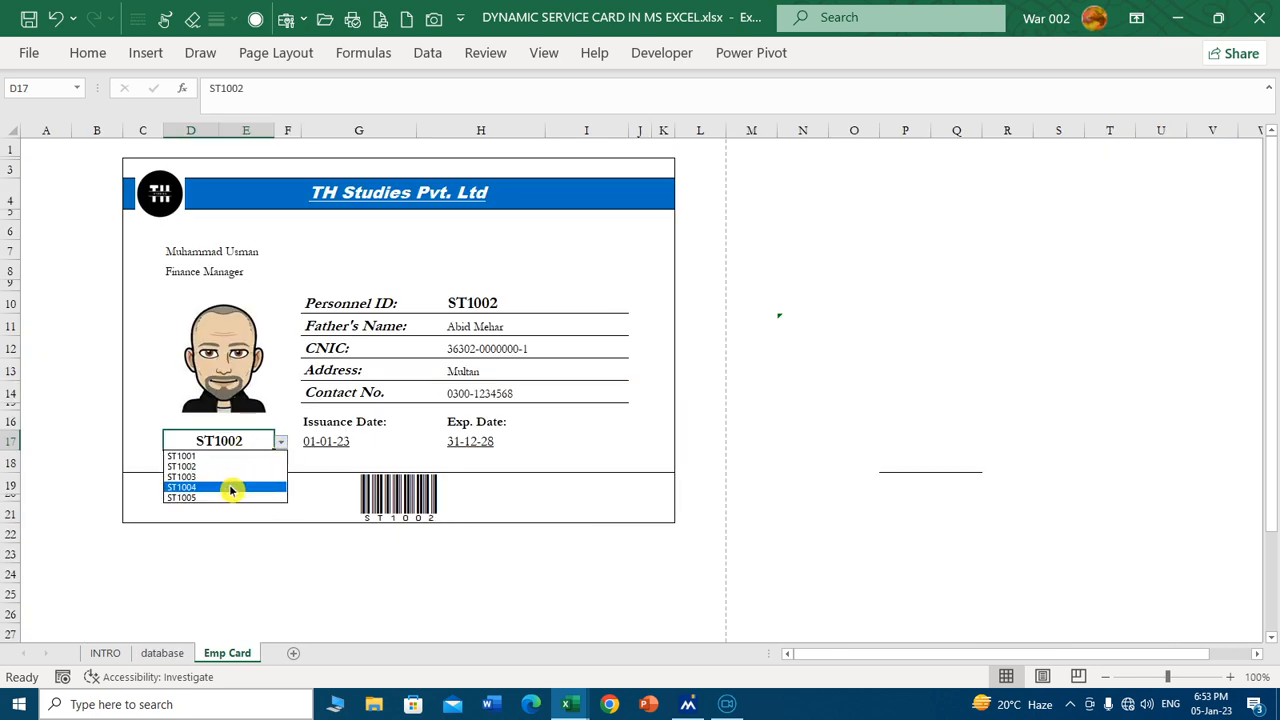
{"action": "left_click", "coordinate": [232, 487]}
{"action": "left_click", "coordinate": [281, 443]}
{"action": "left_click", "coordinate": [235, 498]}
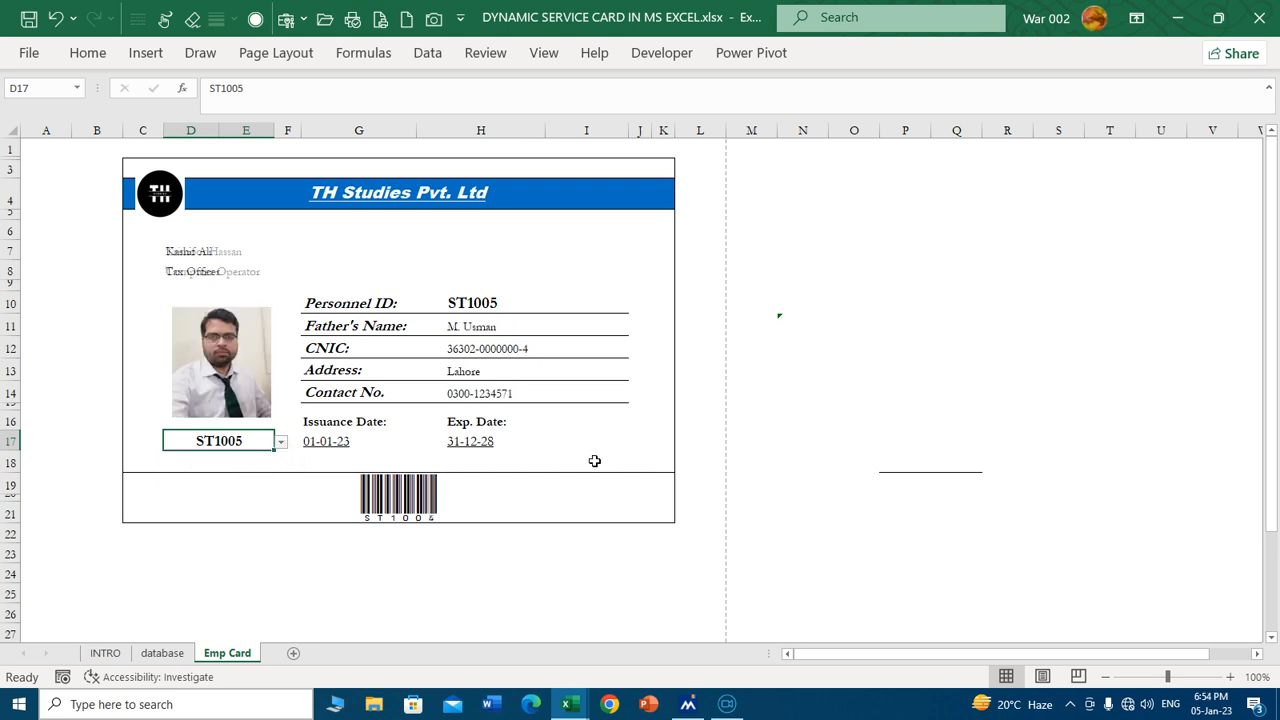
Enlarge the font of the card's employee name and designation cells, D6 and D8, to 16.
{"action": "left_click_drag", "start_coordinate": [207, 252], "coordinate": [213, 271]}
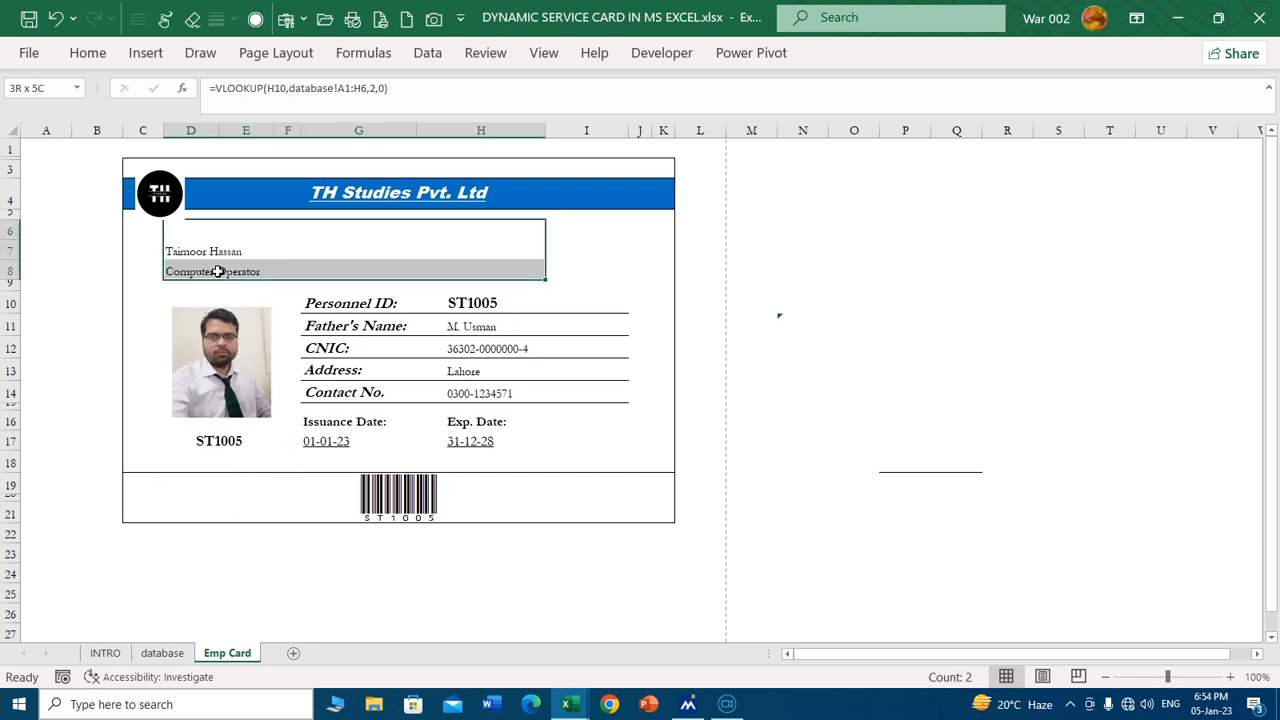
{"action": "left_click", "coordinate": [97, 53]}
{"action": "left_click", "coordinate": [272, 93]}
{"action": "left_click", "coordinate": [272, 93]}
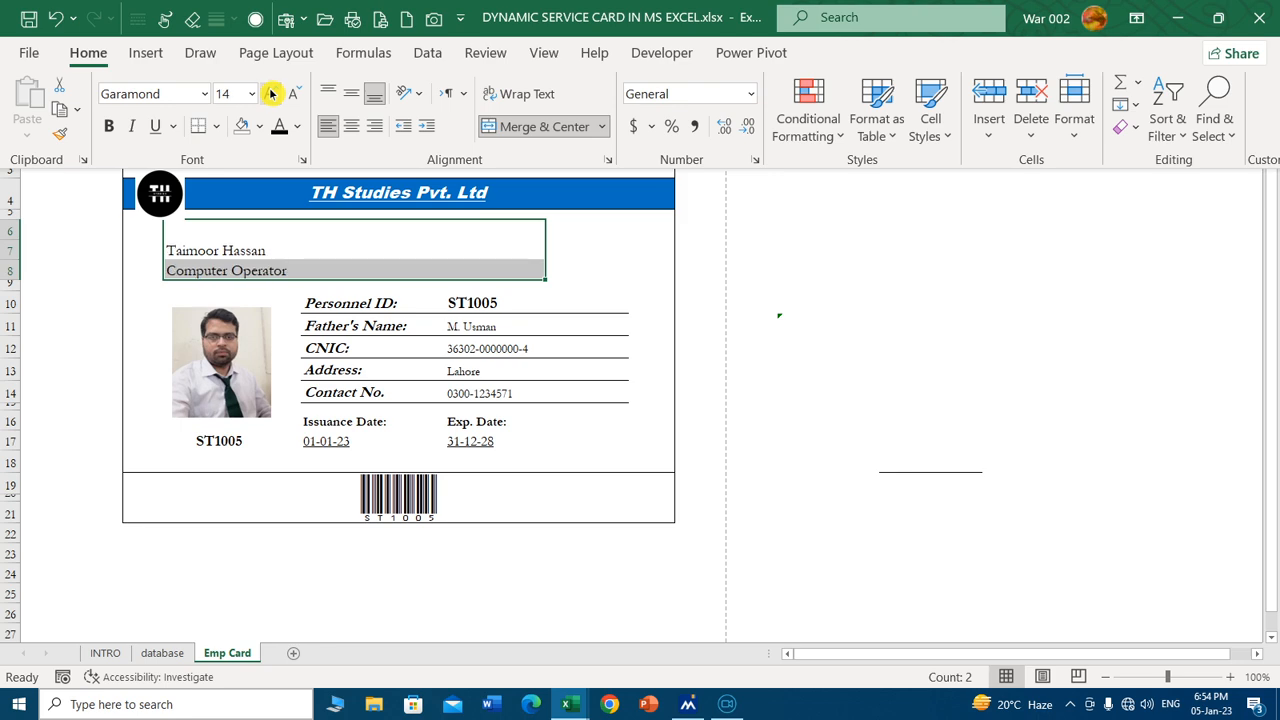
{"action": "left_click", "coordinate": [272, 93]}
{"action": "left_click", "coordinate": [250, 273]}
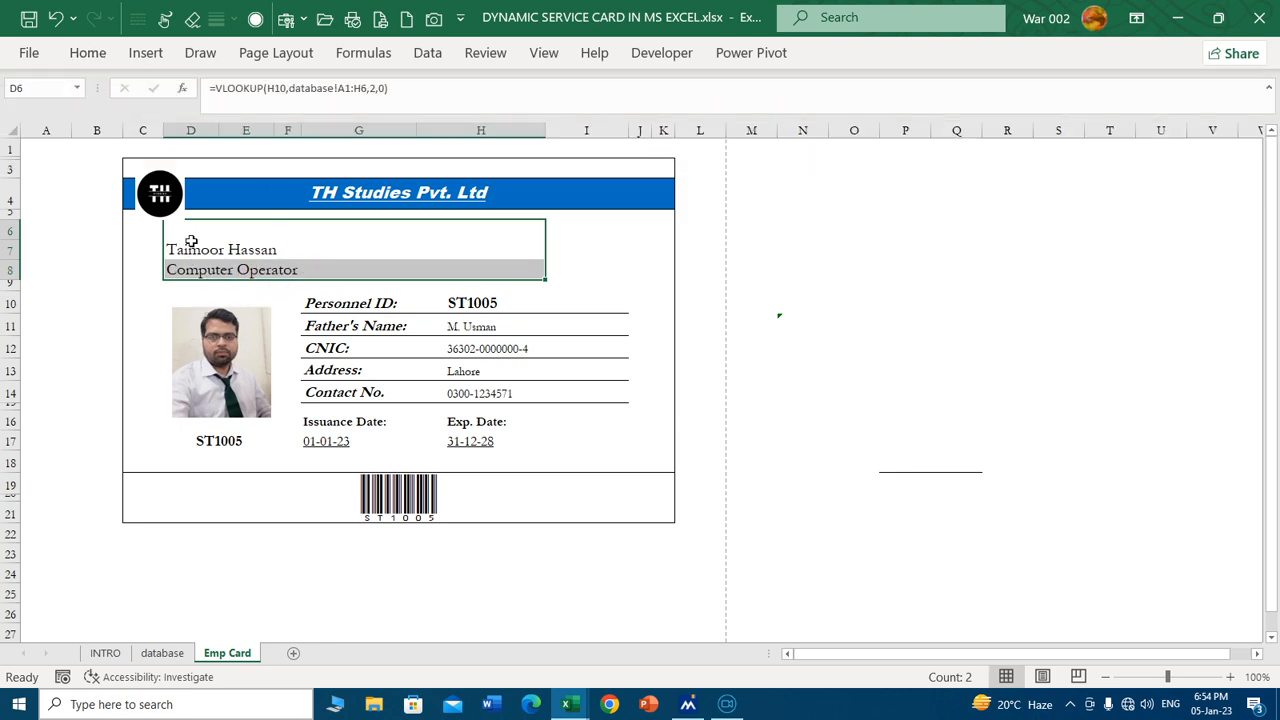
Format the employee name on the card as bold italic with font size 18.
{"action": "left_click", "coordinate": [232, 243]}
{"action": "left_click", "coordinate": [100, 53]}
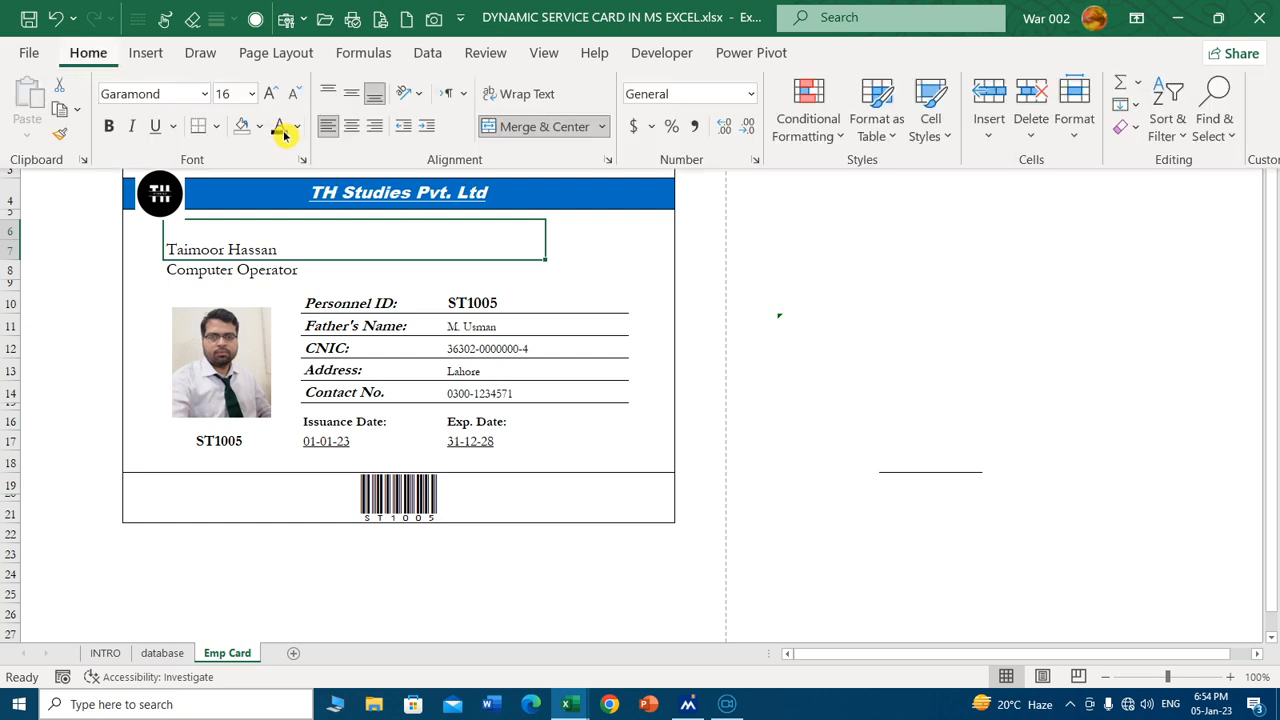
{"action": "left_click", "coordinate": [272, 93]}
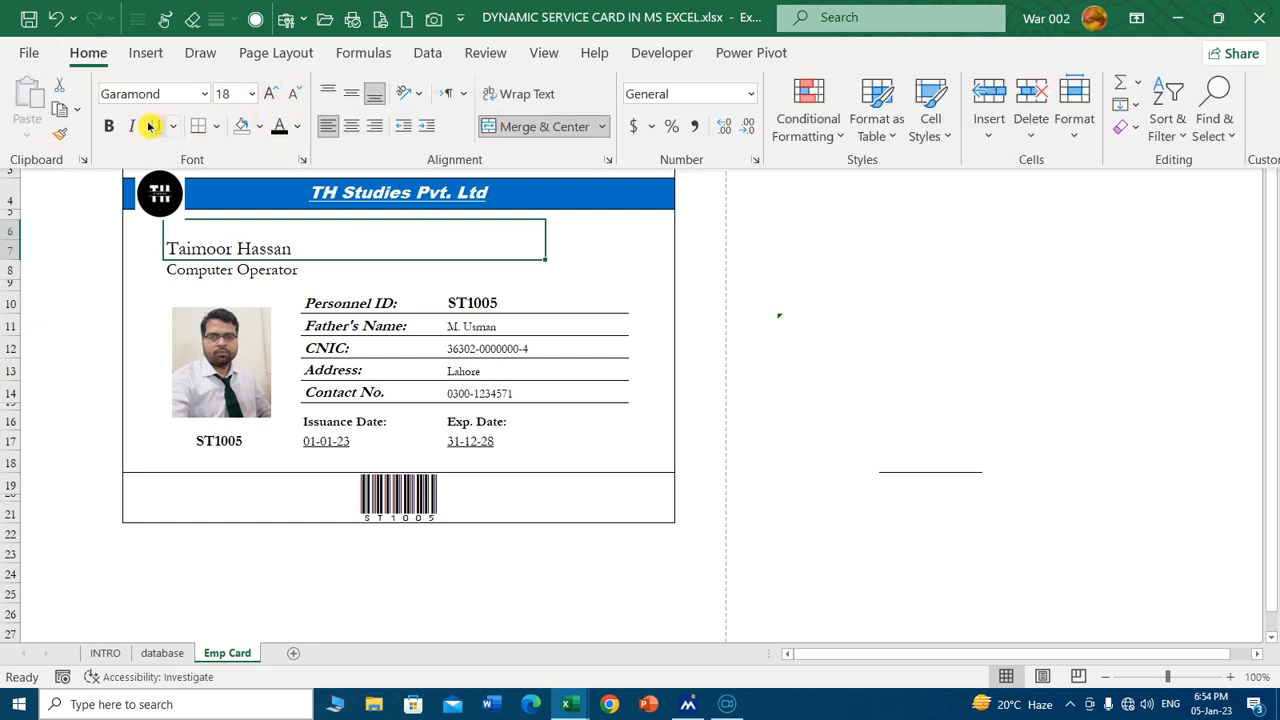
{"action": "left_click", "coordinate": [109, 126]}
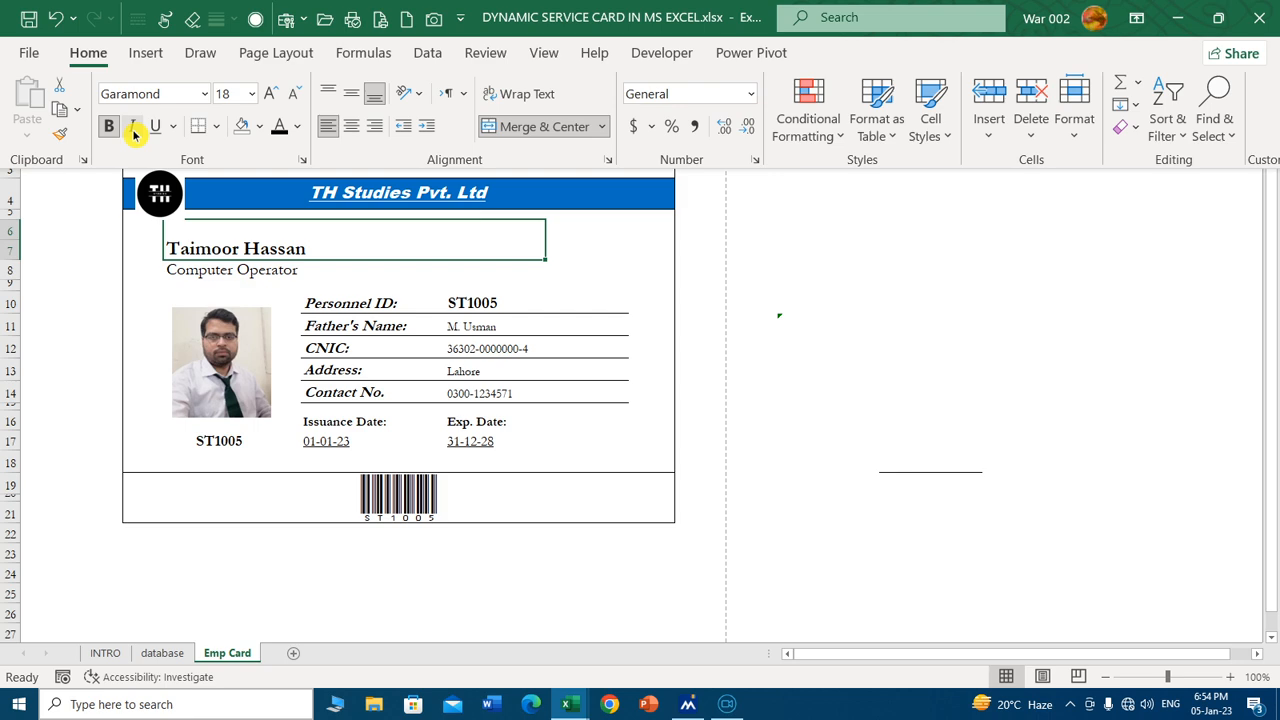
{"action": "left_click", "coordinate": [131, 126]}
{"action": "left_click", "coordinate": [654, 228]}
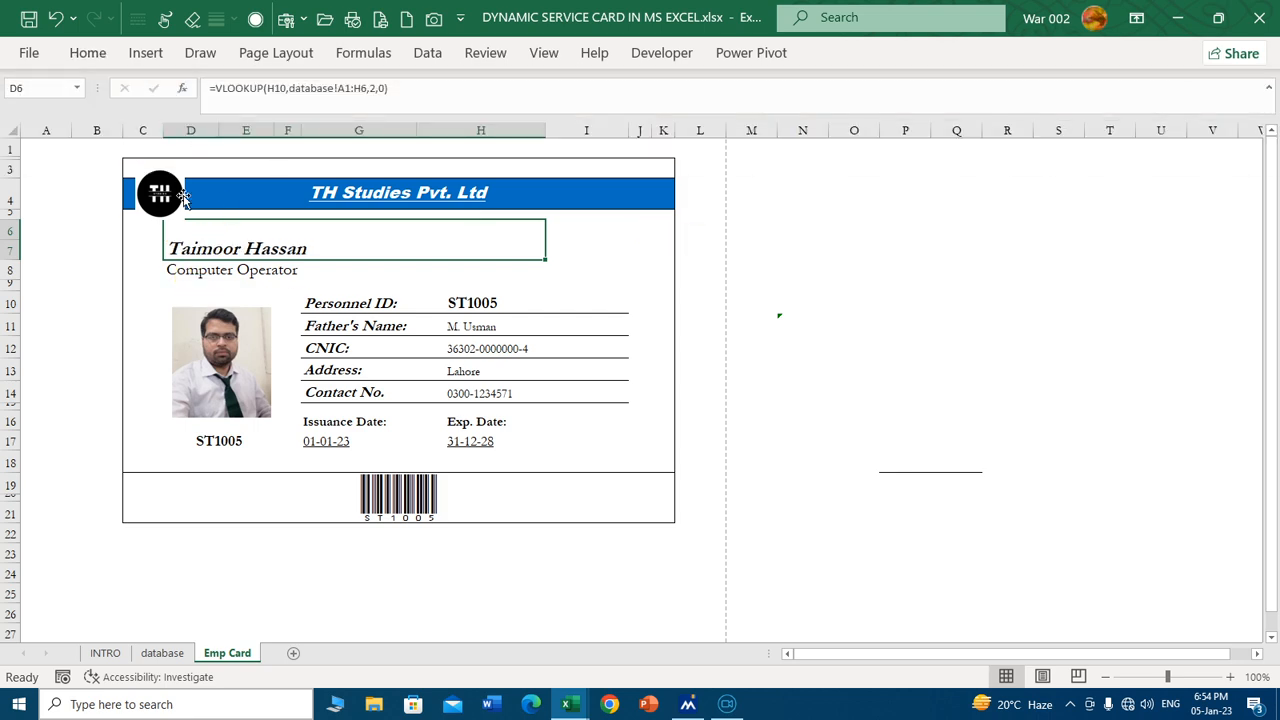
{"action": "left_click", "coordinate": [208, 274]}
{"action": "left_click", "coordinate": [841, 390]}
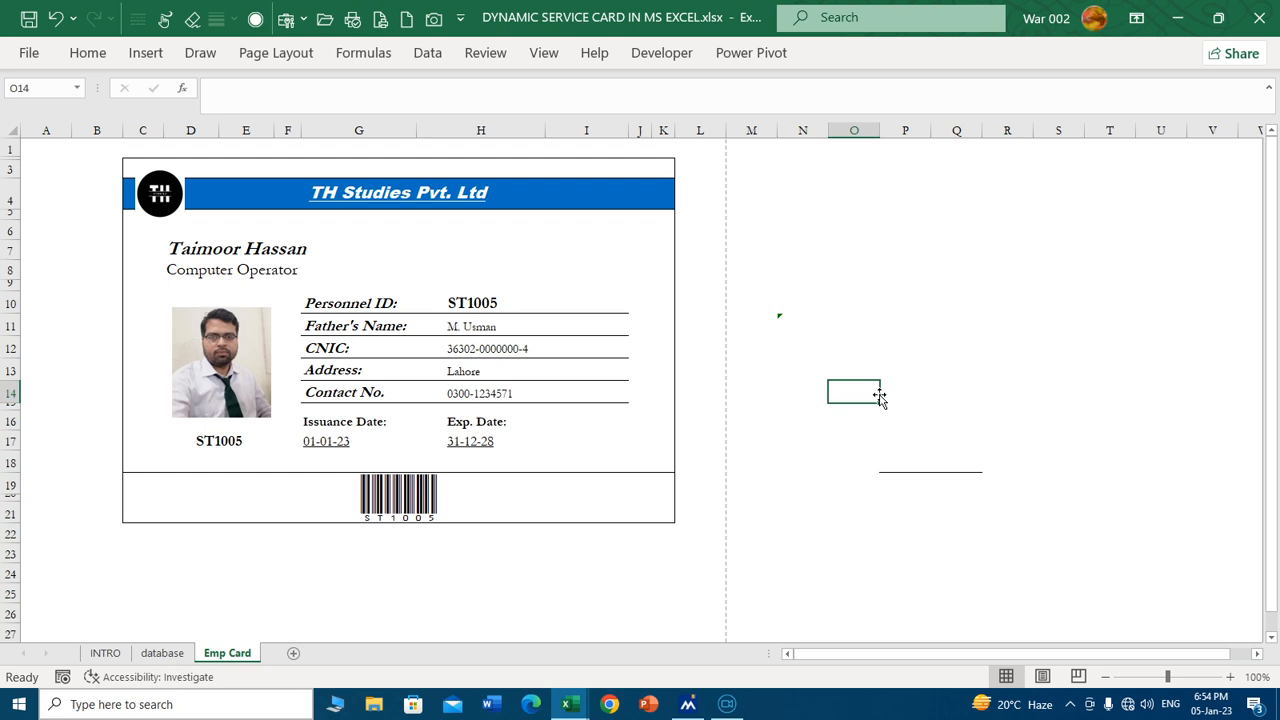
Start a new record in row 7 of the database sheet by entering the next sequential employee ID in A7.
{"action": "left_click", "coordinate": [162, 653]}
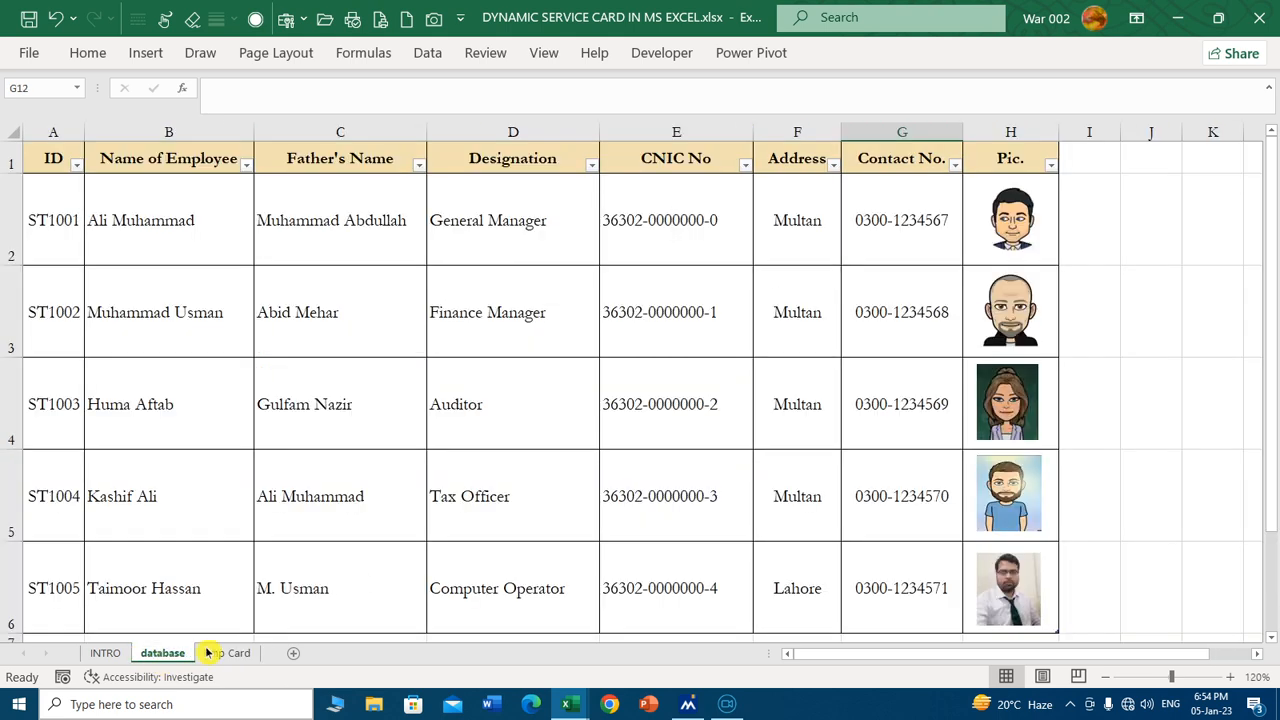
{"action": "scroll", "coordinate": [320, 478], "scroll_direction": "down", "scroll_amount": 2}
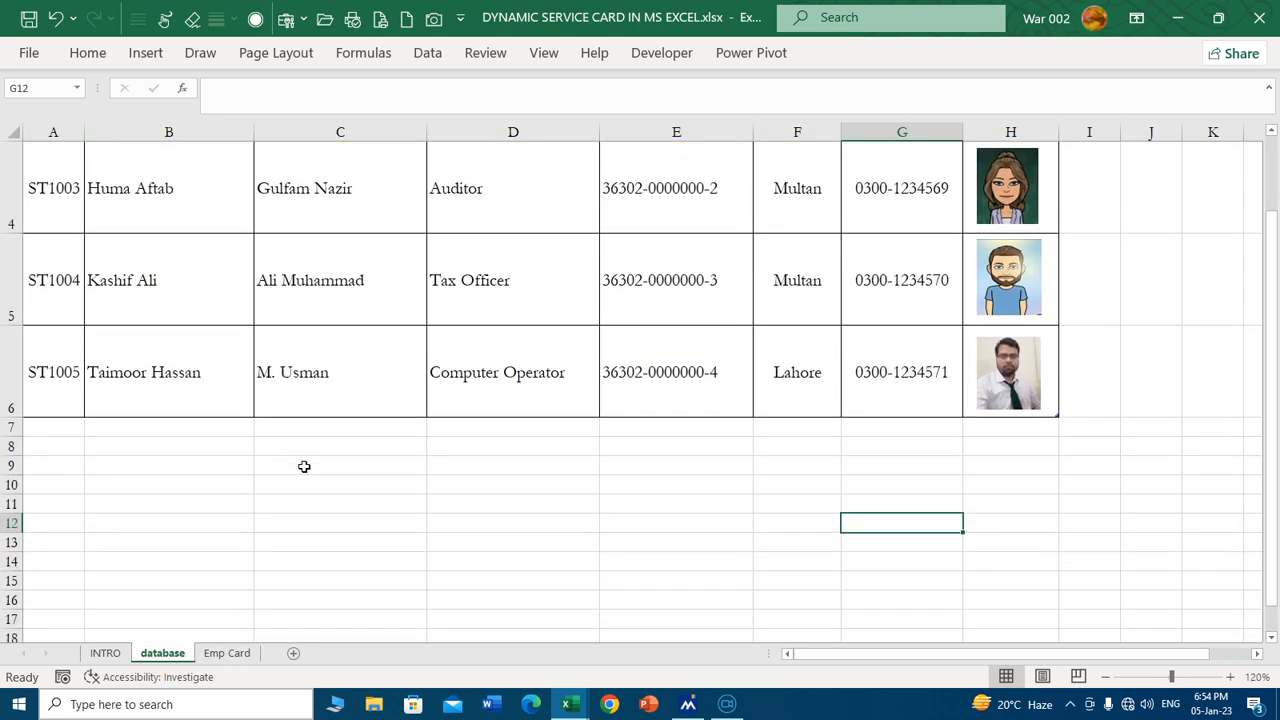
{"action": "left_click", "coordinate": [226, 653]}
{"action": "left_click", "coordinate": [53, 424]}
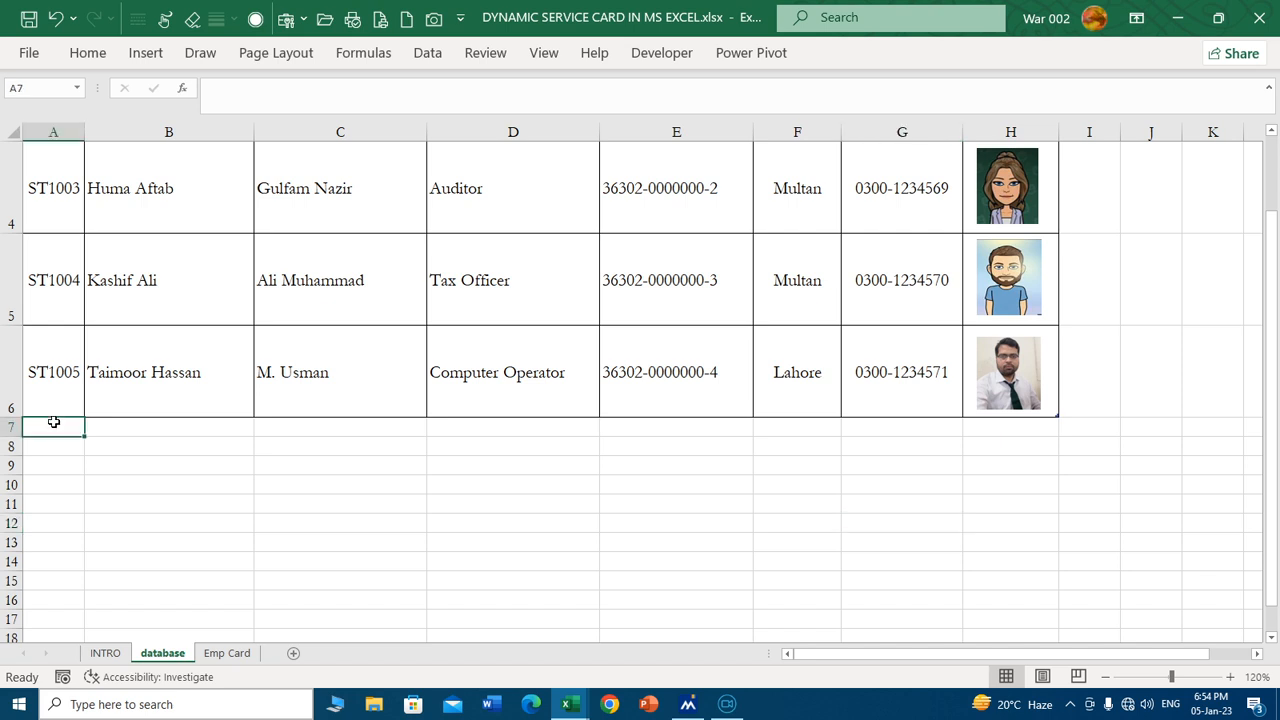
{"action": "type", "text": "ST"}
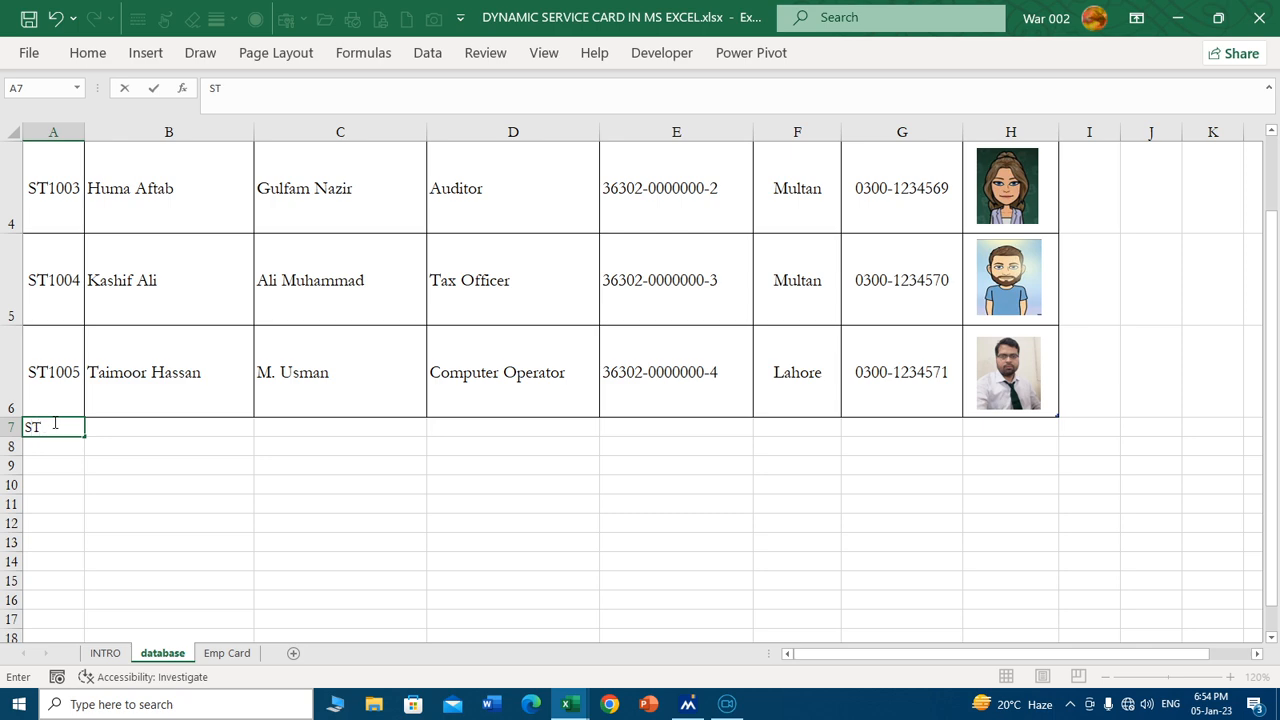
{"action": "type", "text": "1006"}
{"action": "key", "text": "Tab"}
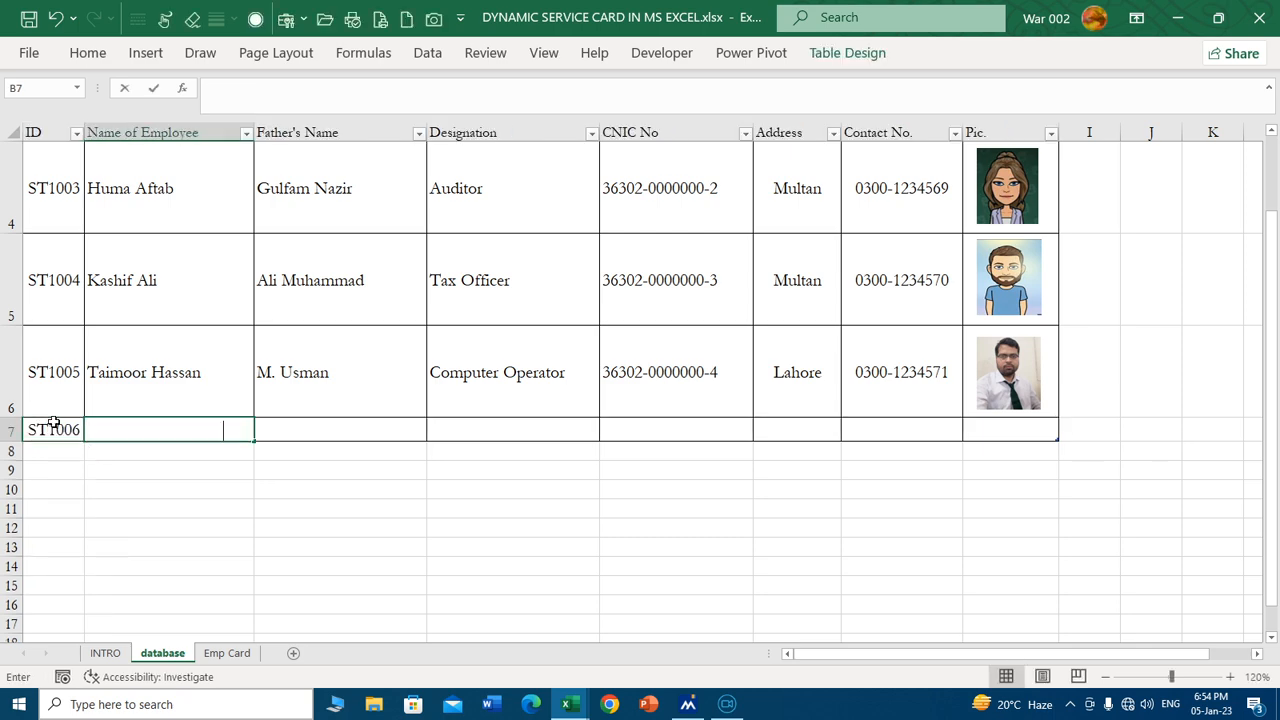
Fill in the new record's employee name and father's name, and enter Driver as the designation.
{"action": "type", "text": "Muhammad Aslam"}
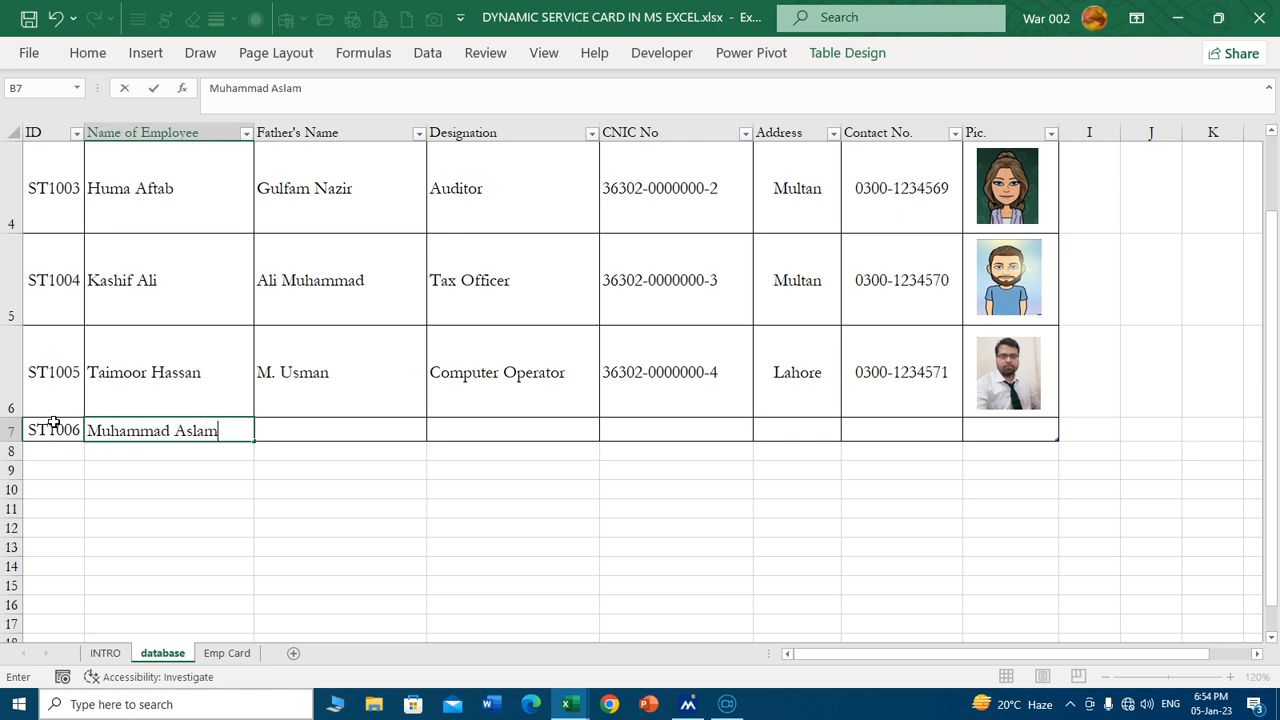
{"action": "key", "text": "Tab"}
{"action": "type", "text": "M"}
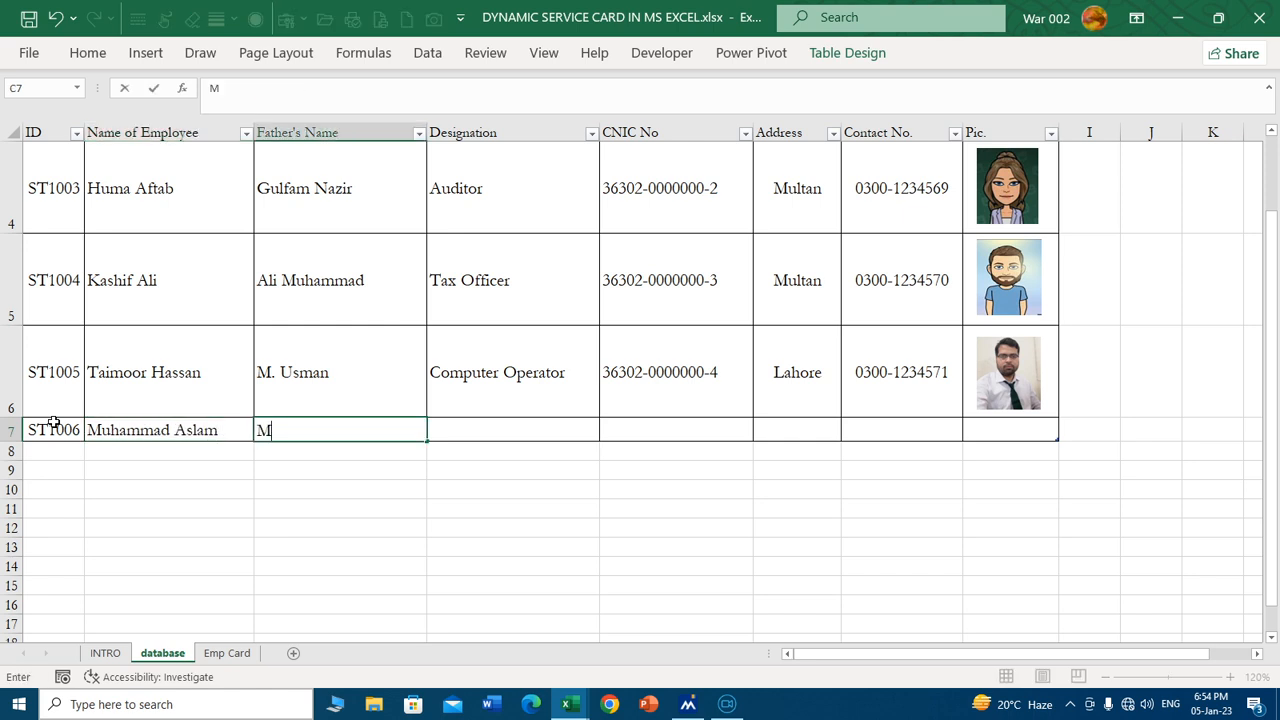
{"action": "type", "text": "uhamamd Habib"}
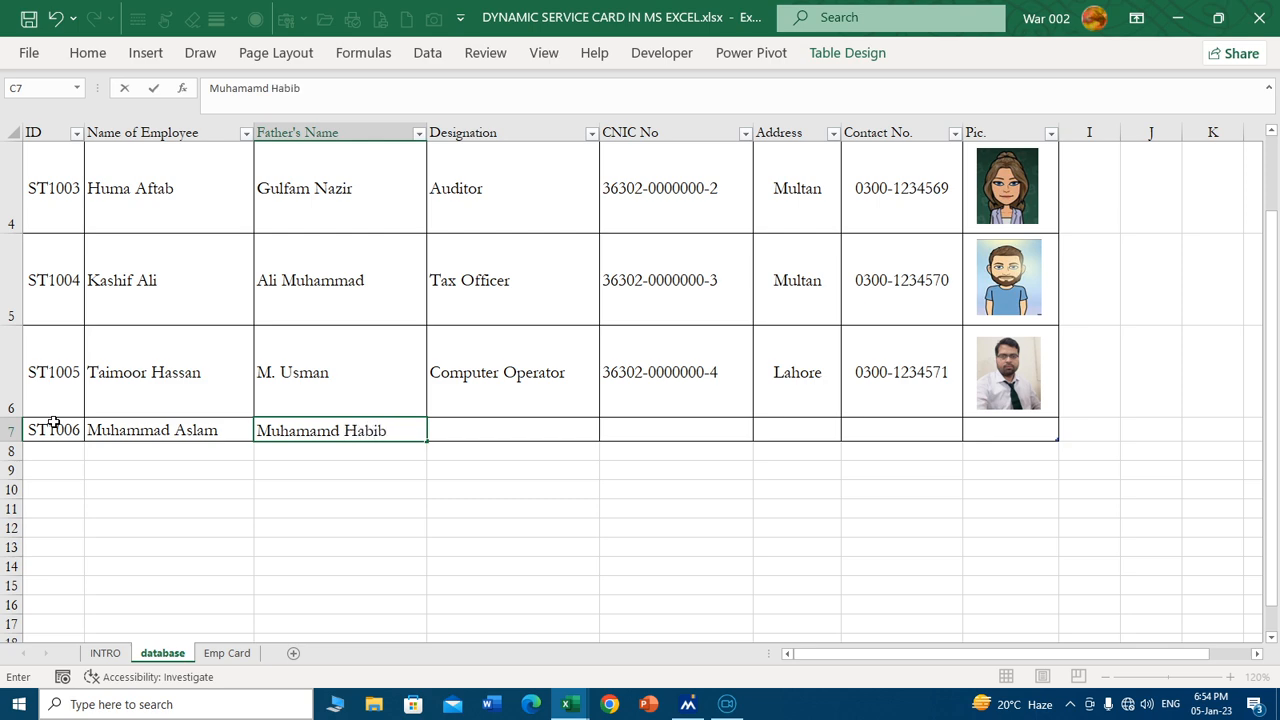
{"action": "key", "text": "Tab"}
{"action": "type", "text": "Driver"}
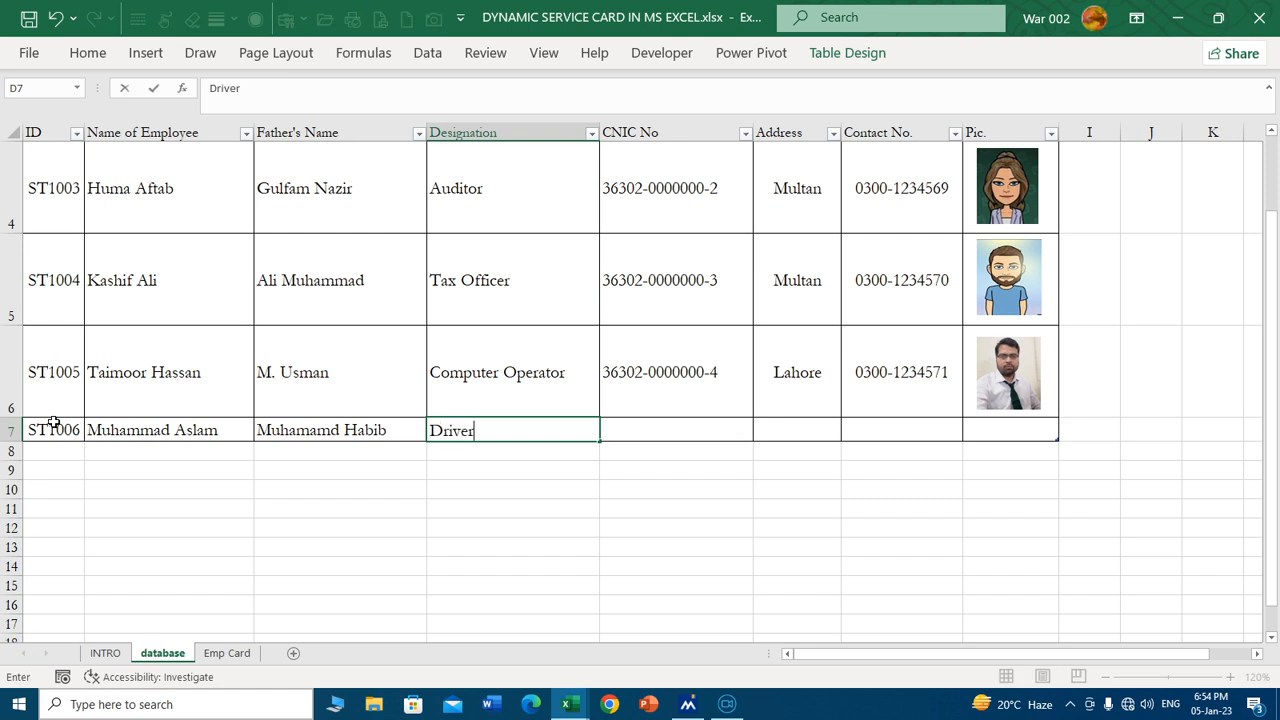
Copy the CNIC number, address, contact number and picture from row 6 into row 7, and heighten row 7 to fit the picture.
{"action": "key", "text": "Tab"}
{"action": "key", "text": "ctrl+d"}
{"action": "key", "text": "Tab"}
{"action": "key", "text": "ctrl+d"}
{"action": "key", "text": "Tab"}
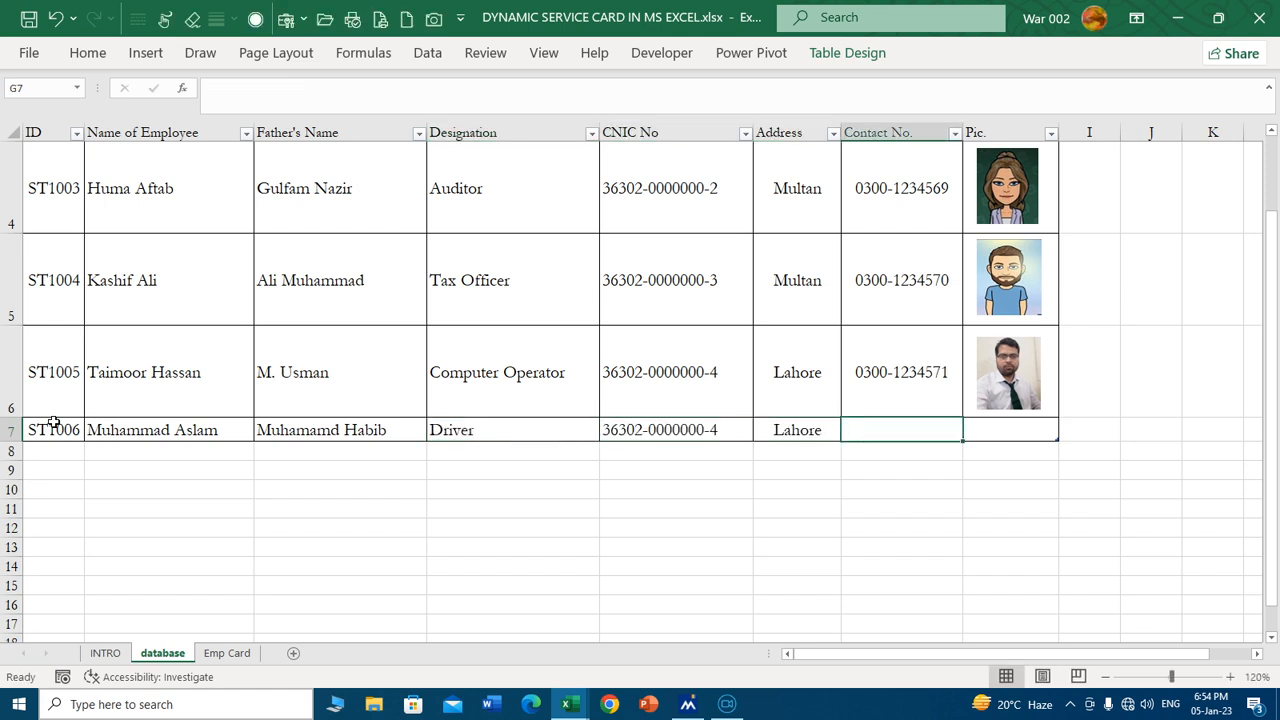
{"action": "key", "text": "ctrl+d"}
{"action": "key", "text": "Tab"}
{"action": "key", "text": "ctrl+d"}
{"action": "key", "text": "Return"}
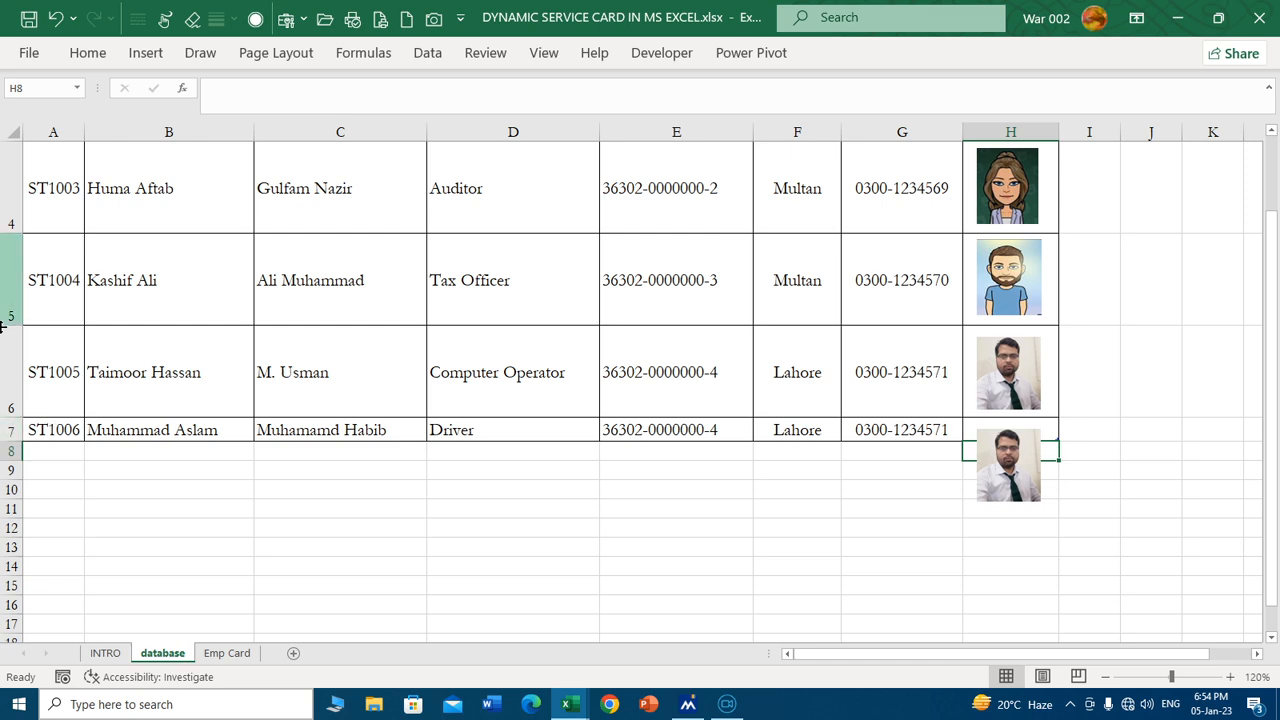
{"action": "left_click_drag", "start_coordinate": [14, 441], "coordinate": [31, 512]}
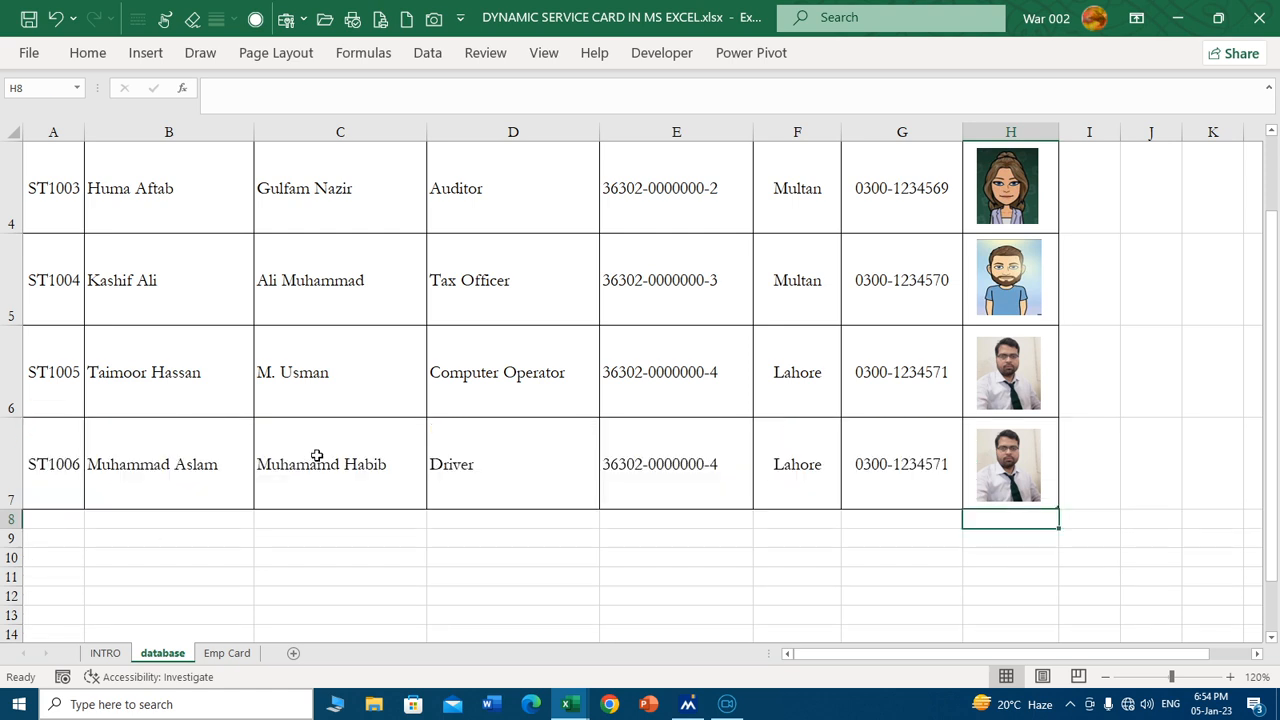
On the Emp Card sheet, choose the newly added employee ID in D17 and select the barcode cell C19.
{"action": "left_click", "coordinate": [232, 655]}
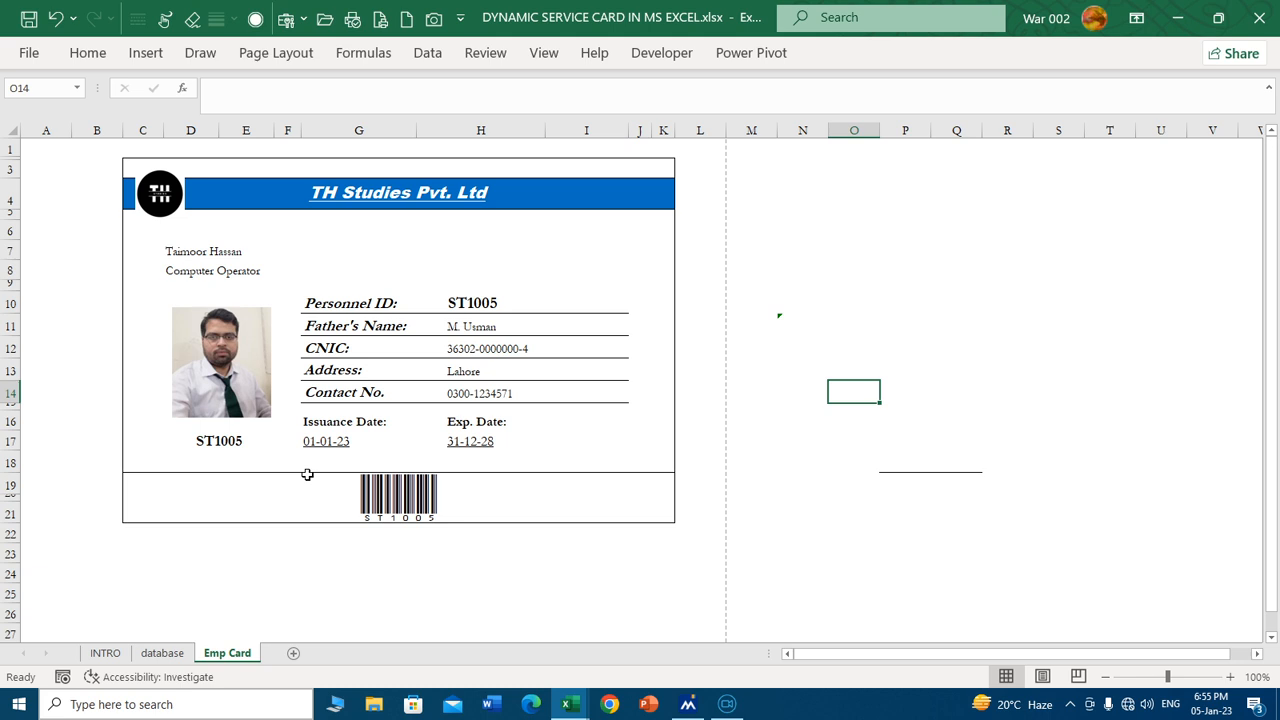
{"action": "left_click", "coordinate": [233, 443]}
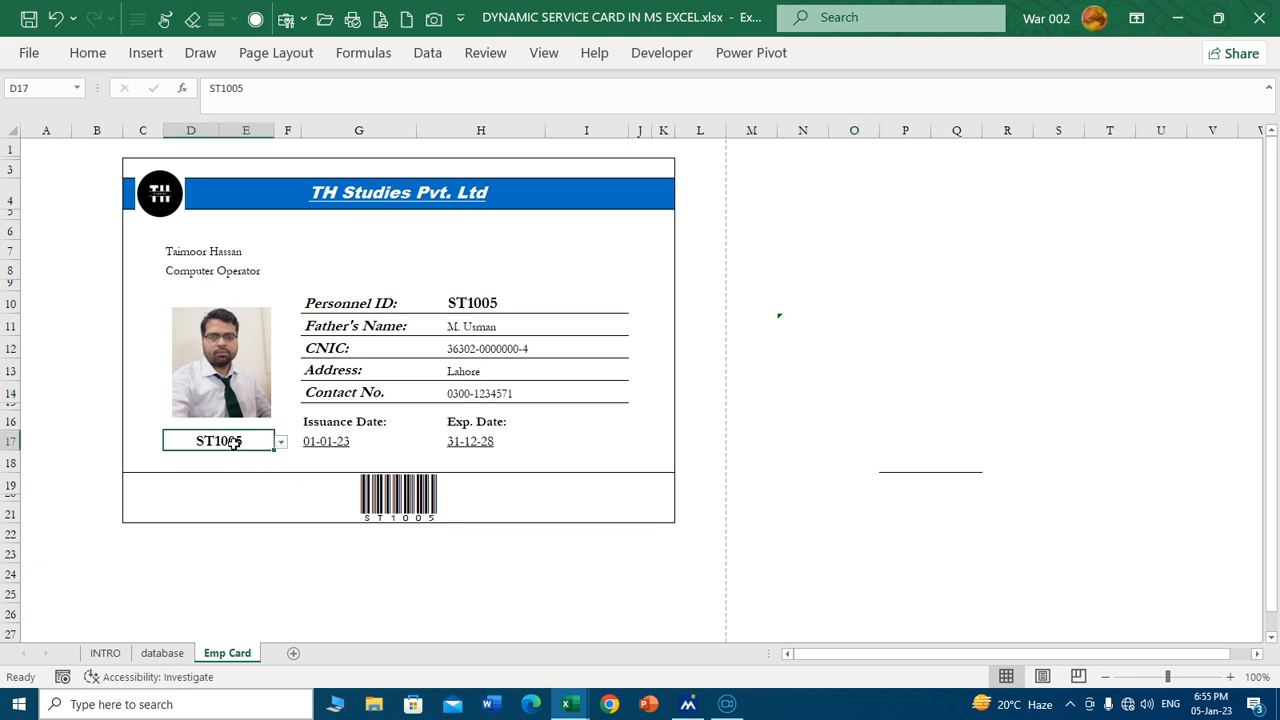
{"action": "left_click", "coordinate": [280, 442]}
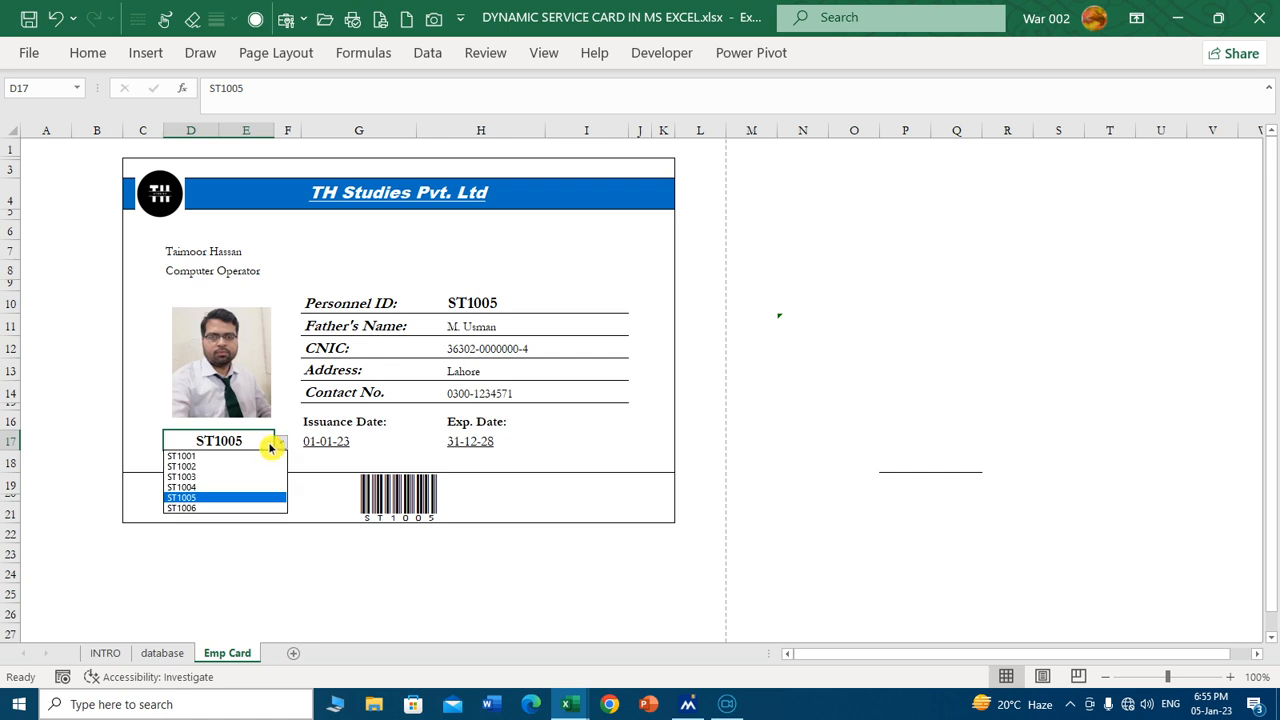
{"action": "left_click", "coordinate": [205, 508]}
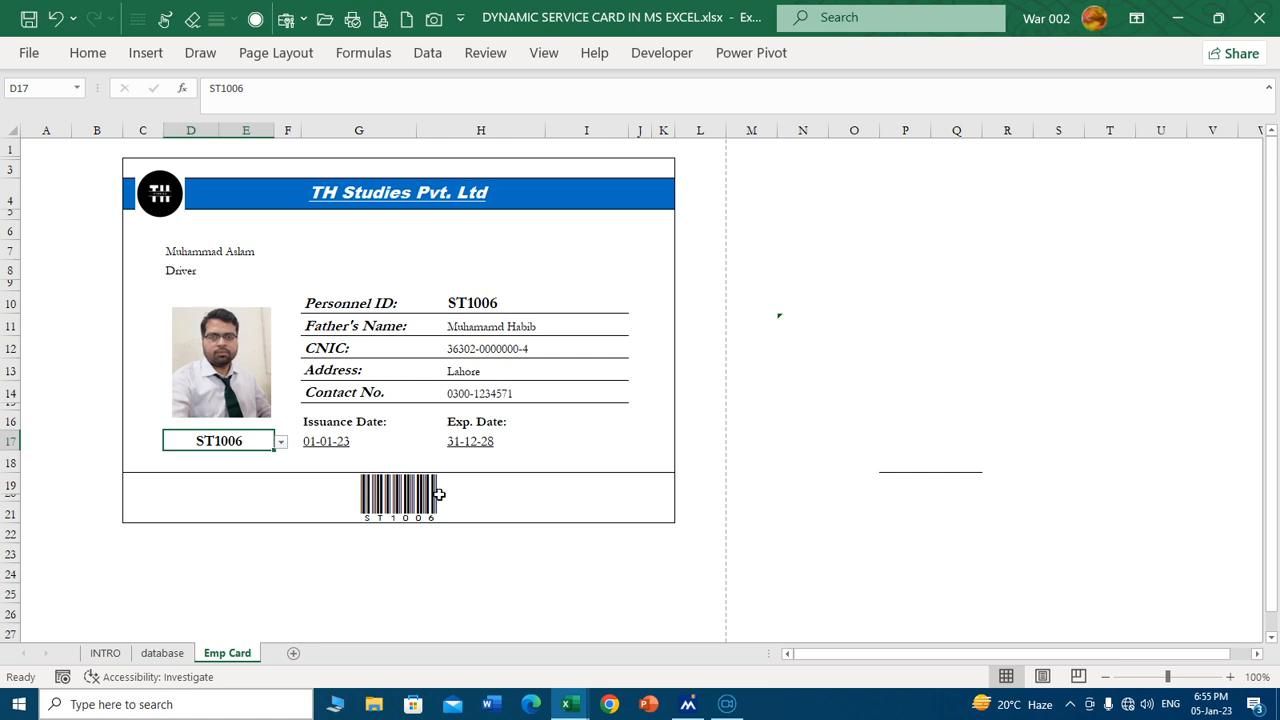
{"action": "left_click", "coordinate": [294, 508]}
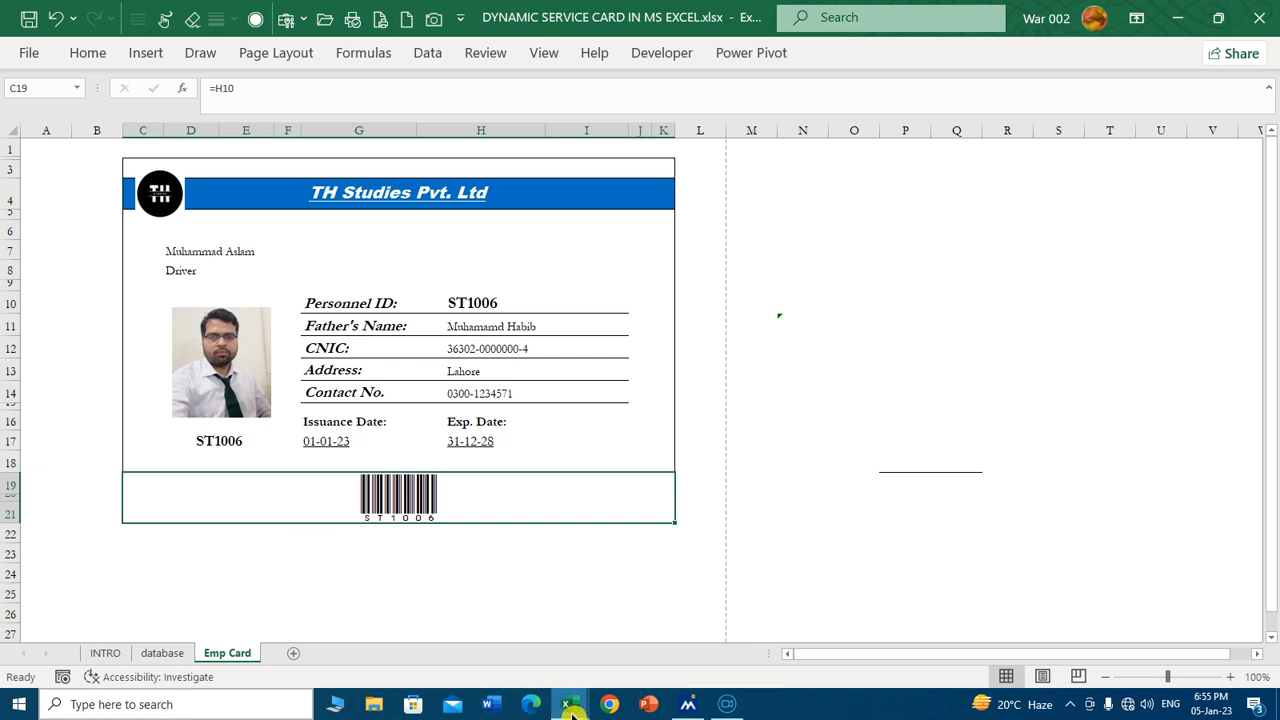
Switch to the Personnel ID.xlsx workbook and apply outside borders to the range D6:L21 on Sheet2.
{"action": "mouse_move", "coordinate": [567, 704]}
{"action": "left_click", "coordinate": [534, 640]}
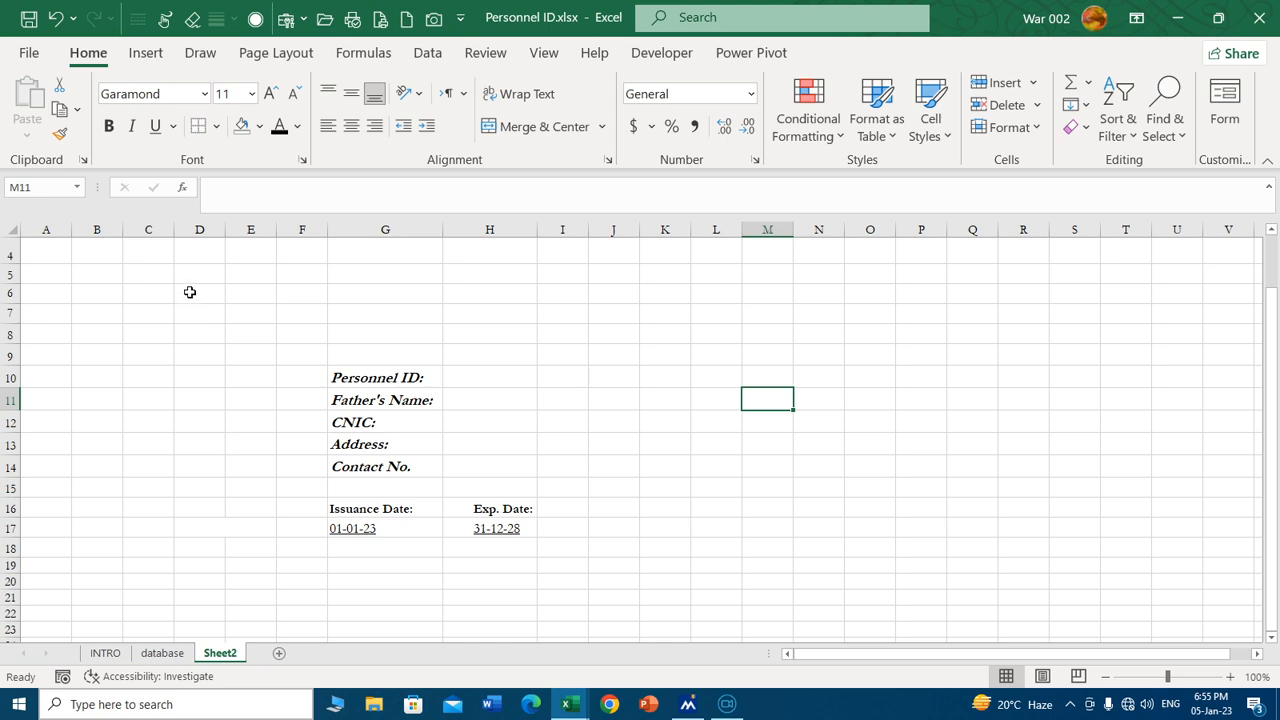
{"action": "left_click_drag", "start_coordinate": [190, 292], "coordinate": [712, 598]}
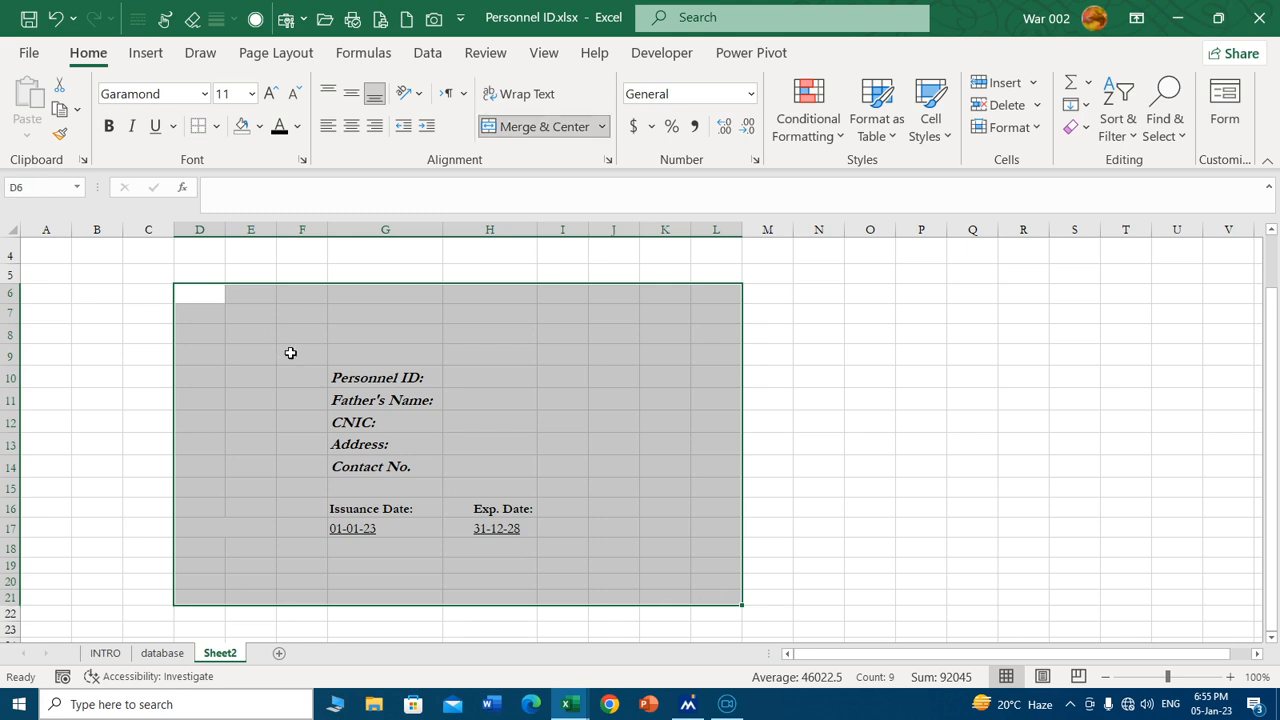
{"action": "left_click", "coordinate": [214, 126]}
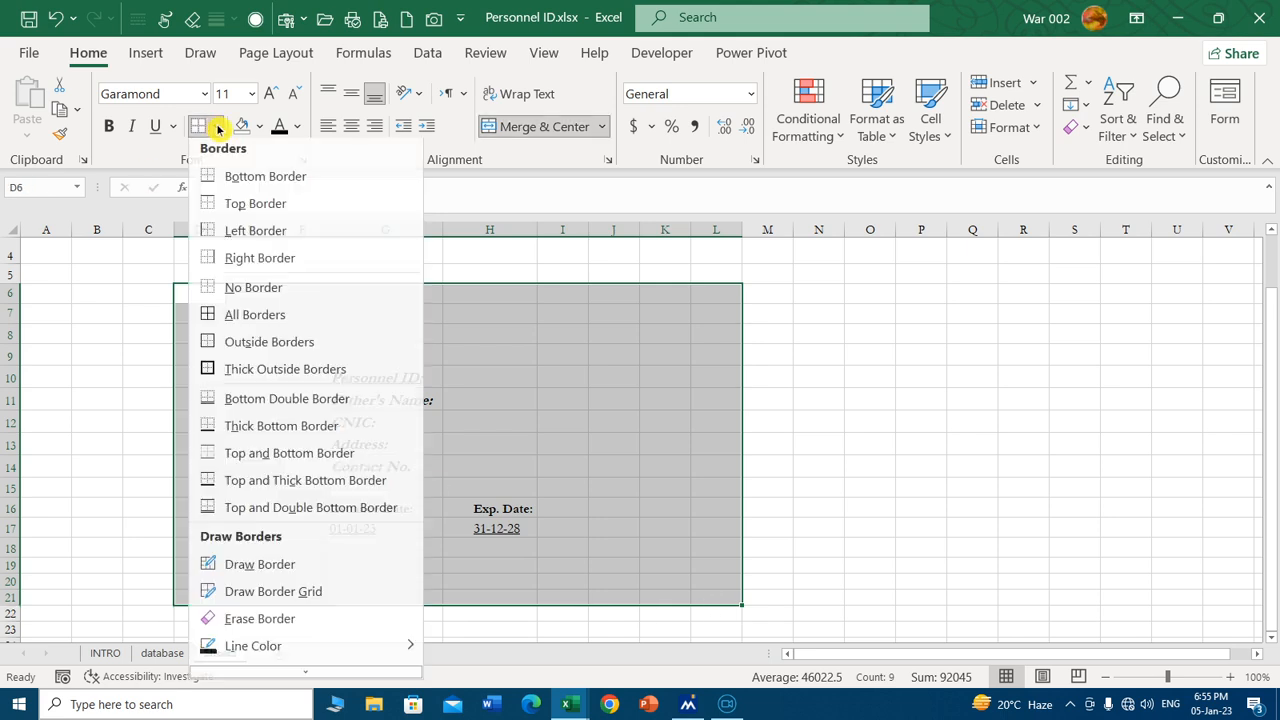
{"action": "left_click", "coordinate": [261, 347]}
{"action": "left_click", "coordinate": [555, 424]}
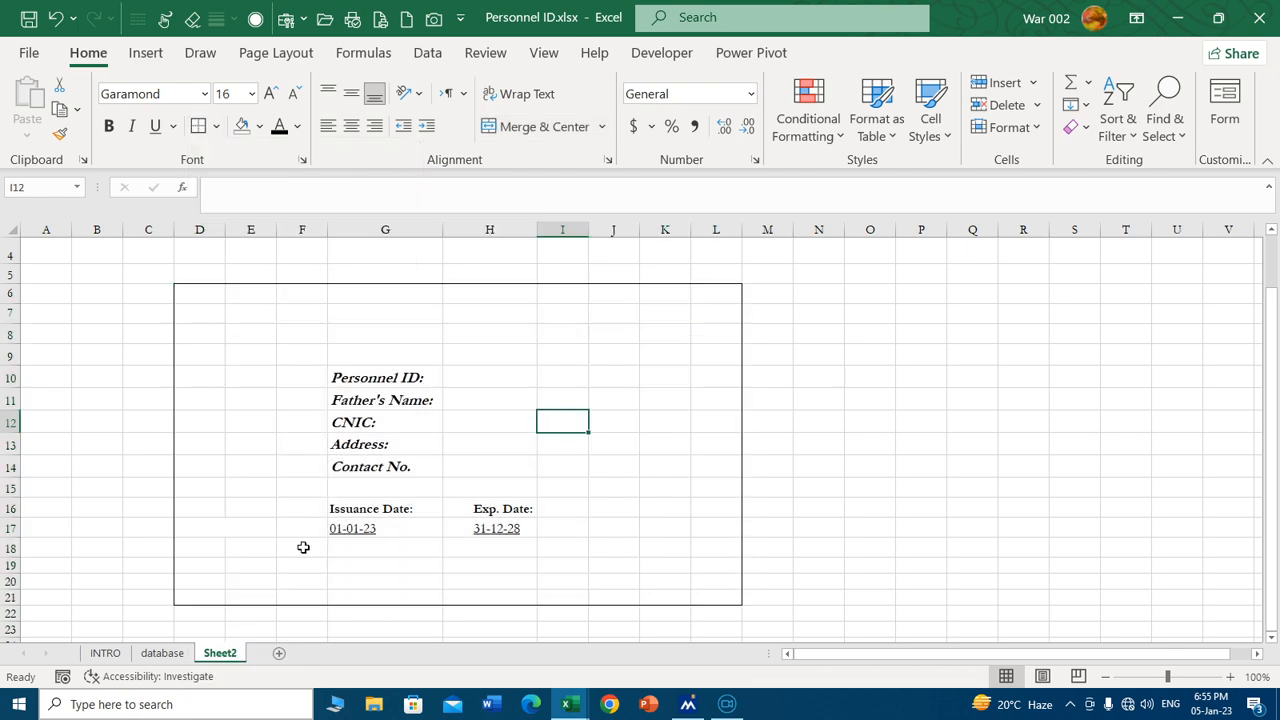
Insert a blank row at row 20 so the bordered card area on Sheet2 becomes one row taller.
{"action": "left_click", "coordinate": [11, 581]}
{"action": "key", "text": "ctrl+shift+plus"}
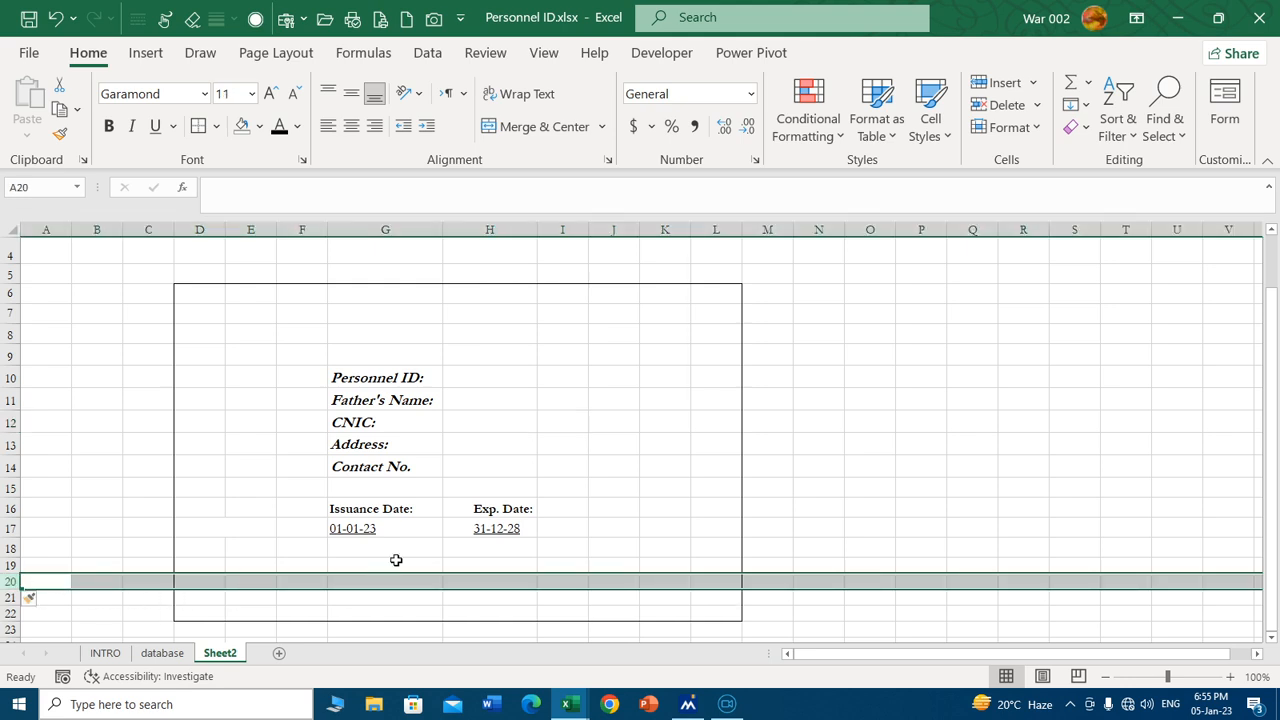
{"action": "left_click", "coordinate": [565, 393]}
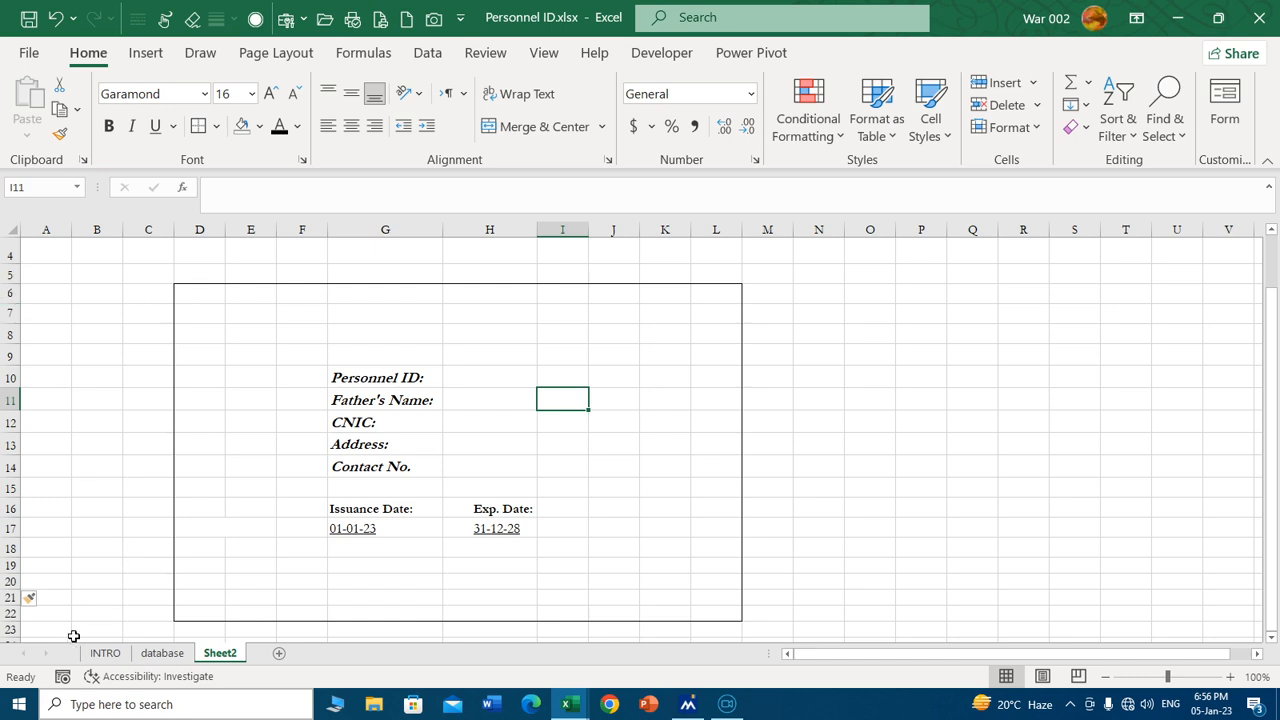
{"action": "left_click", "coordinate": [9, 613]}
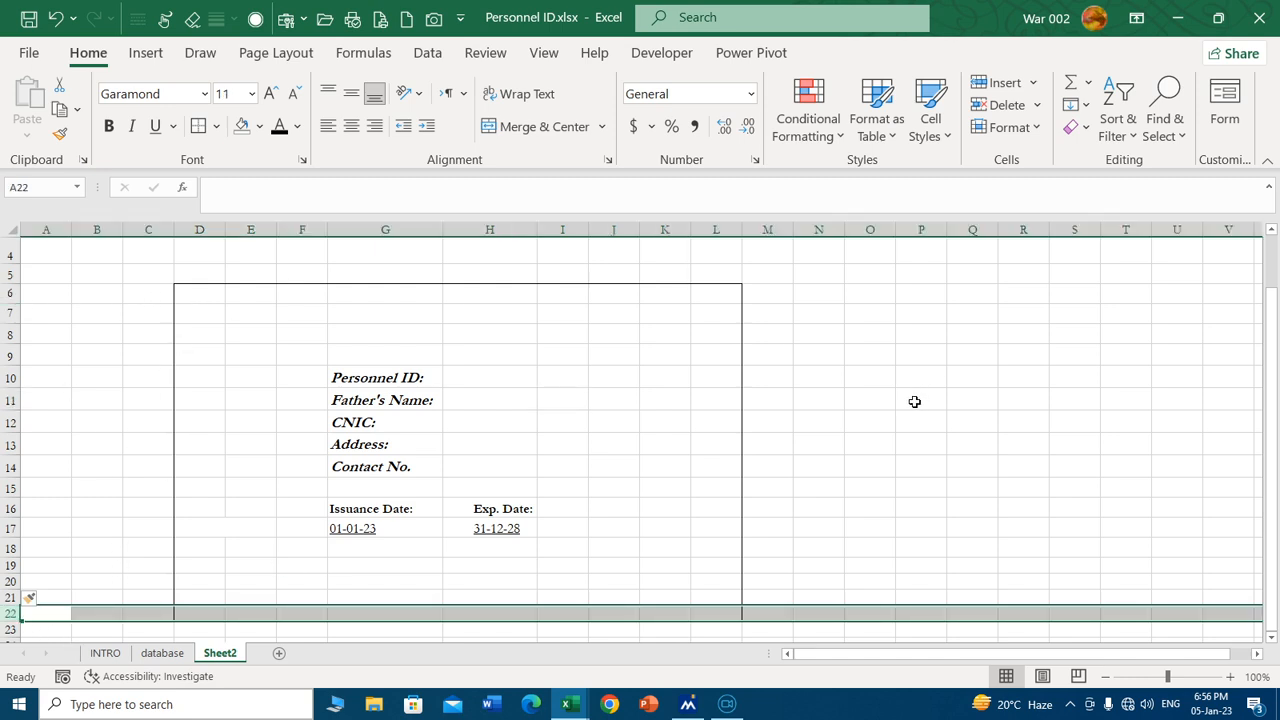
{"action": "left_click", "coordinate": [957, 404]}
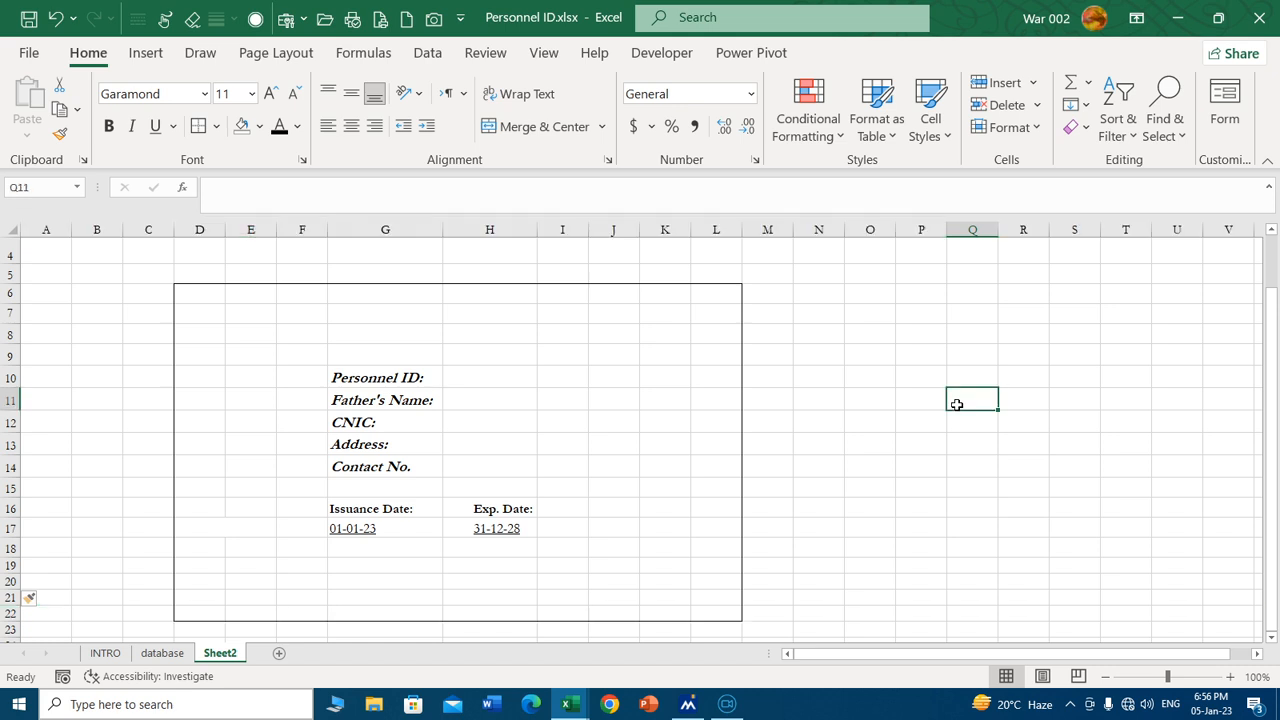
Merge and center D7:L7 as the card's header band and increase the height of row 7.
{"action": "left_click", "coordinate": [203, 291]}
{"action": "left_click_drag", "start_coordinate": [211, 315], "coordinate": [726, 317]}
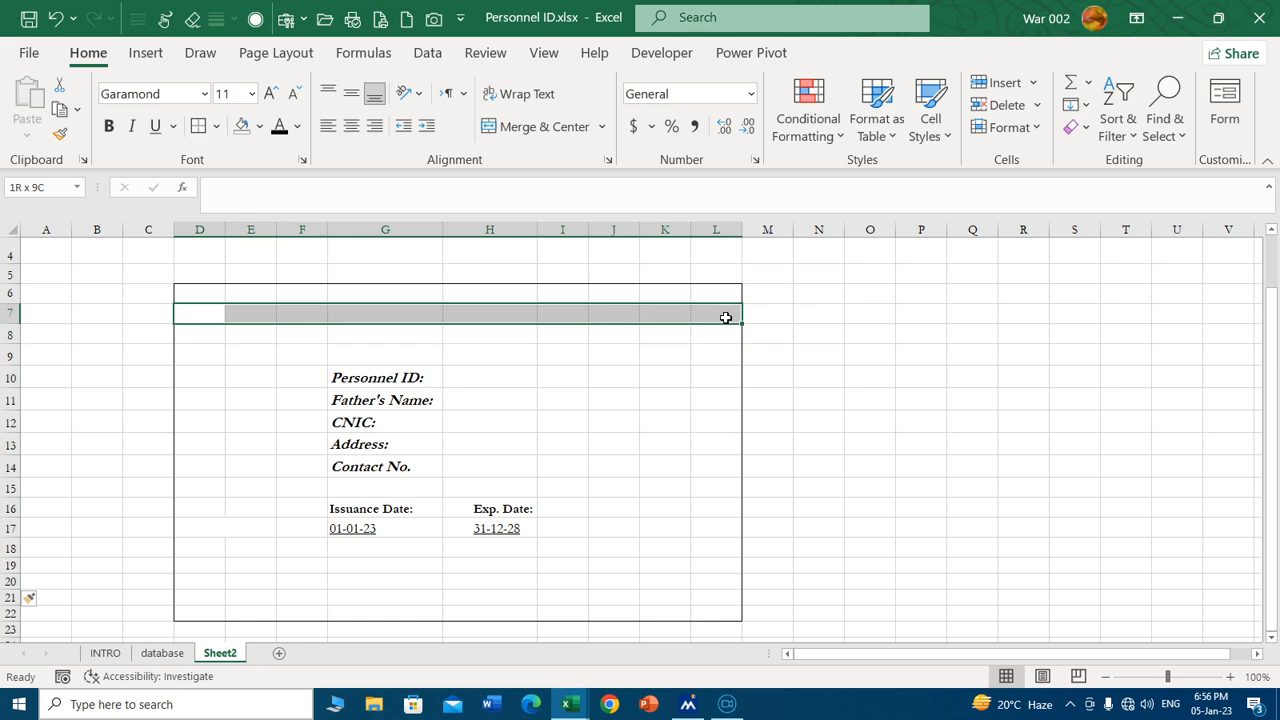
{"action": "left_click", "coordinate": [514, 130]}
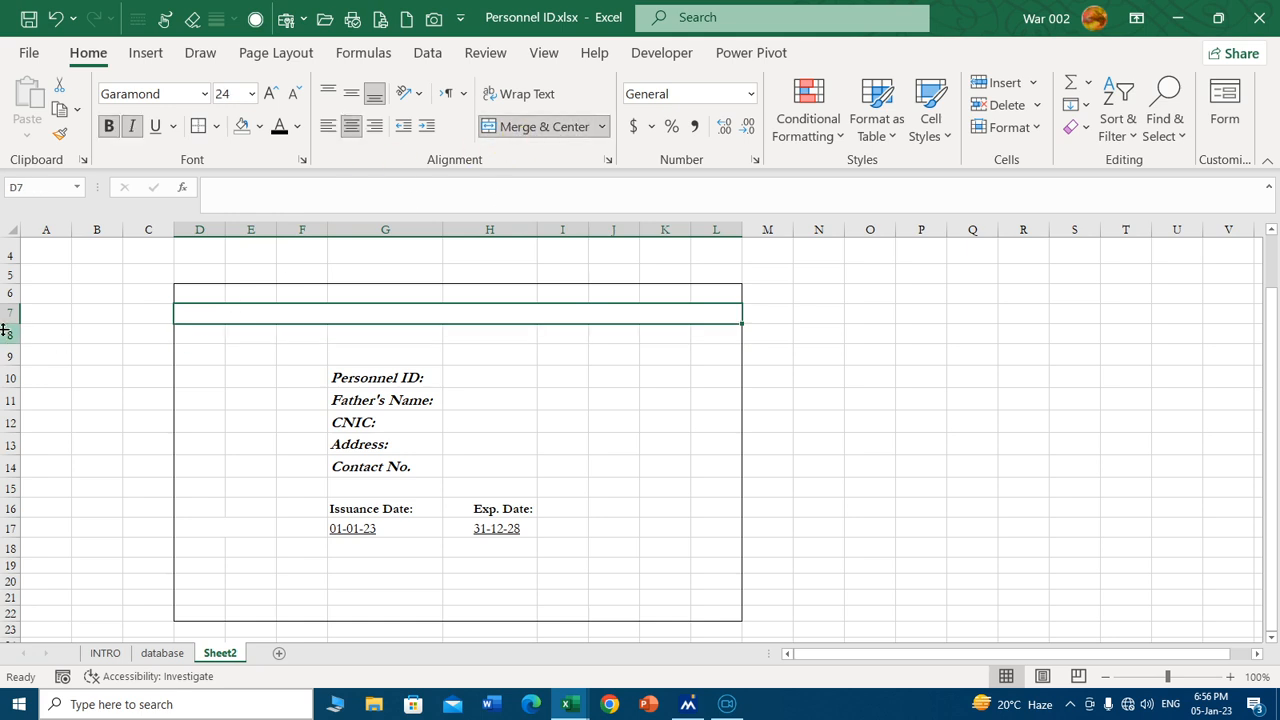
{"action": "left_click_drag", "start_coordinate": [12, 324], "coordinate": [13, 335]}
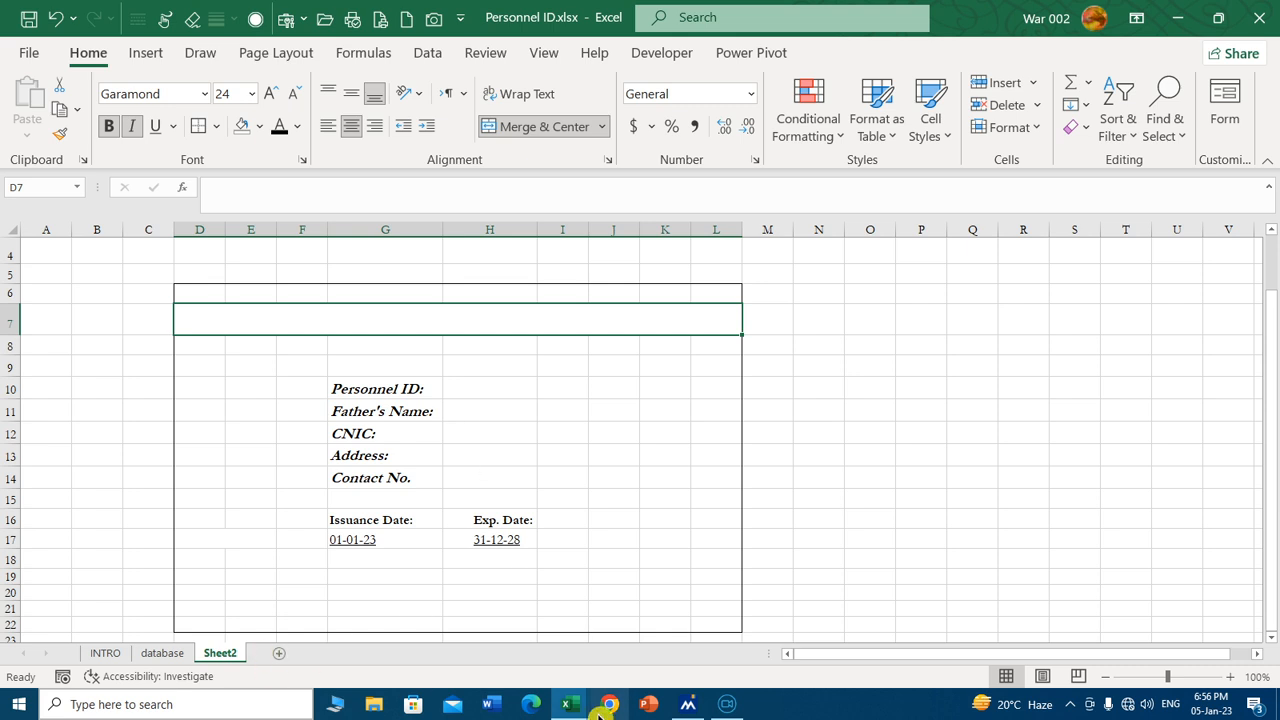
Copy the TH Studies Pvt. Ltd header from the DYNAMIC SERVICE CARD IN MS EXCEL workbook and paste it into D7 of Personnel ID.xlsx.
{"action": "mouse_move", "coordinate": [568, 704]}
{"action": "left_click", "coordinate": [700, 640]}
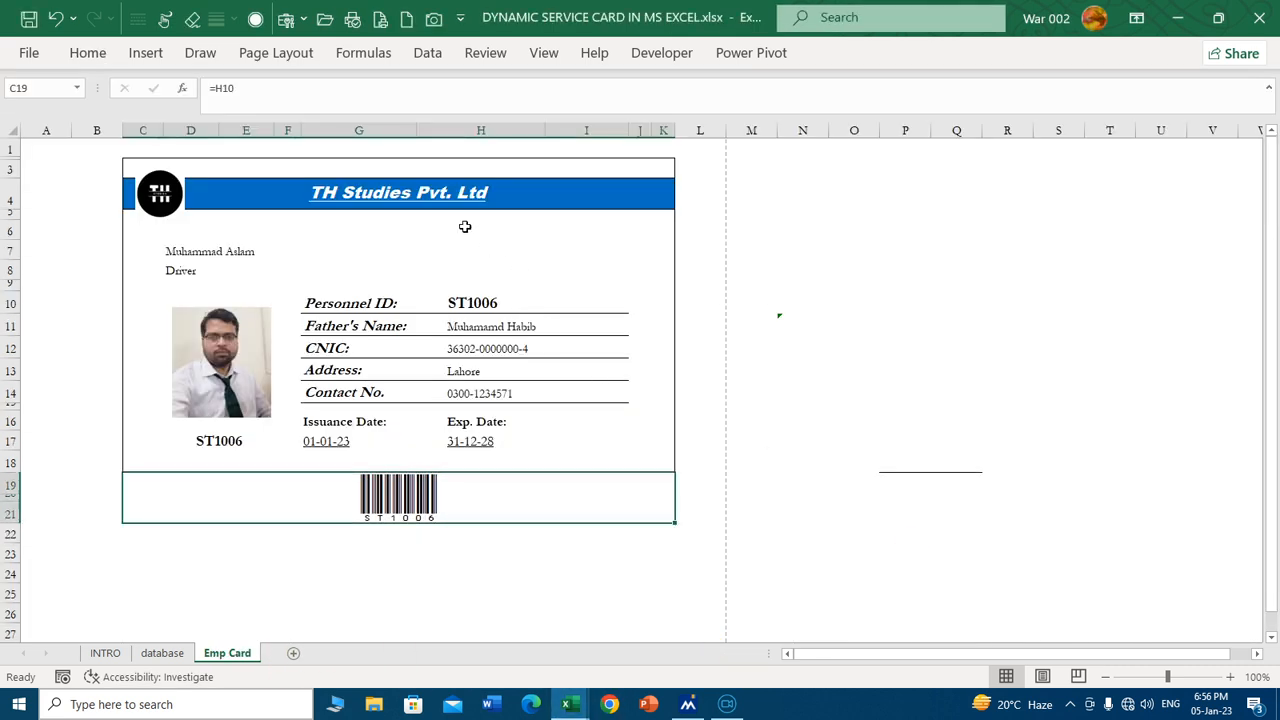
{"action": "left_click", "coordinate": [424, 202]}
{"action": "key", "text": "ctrl+c"}
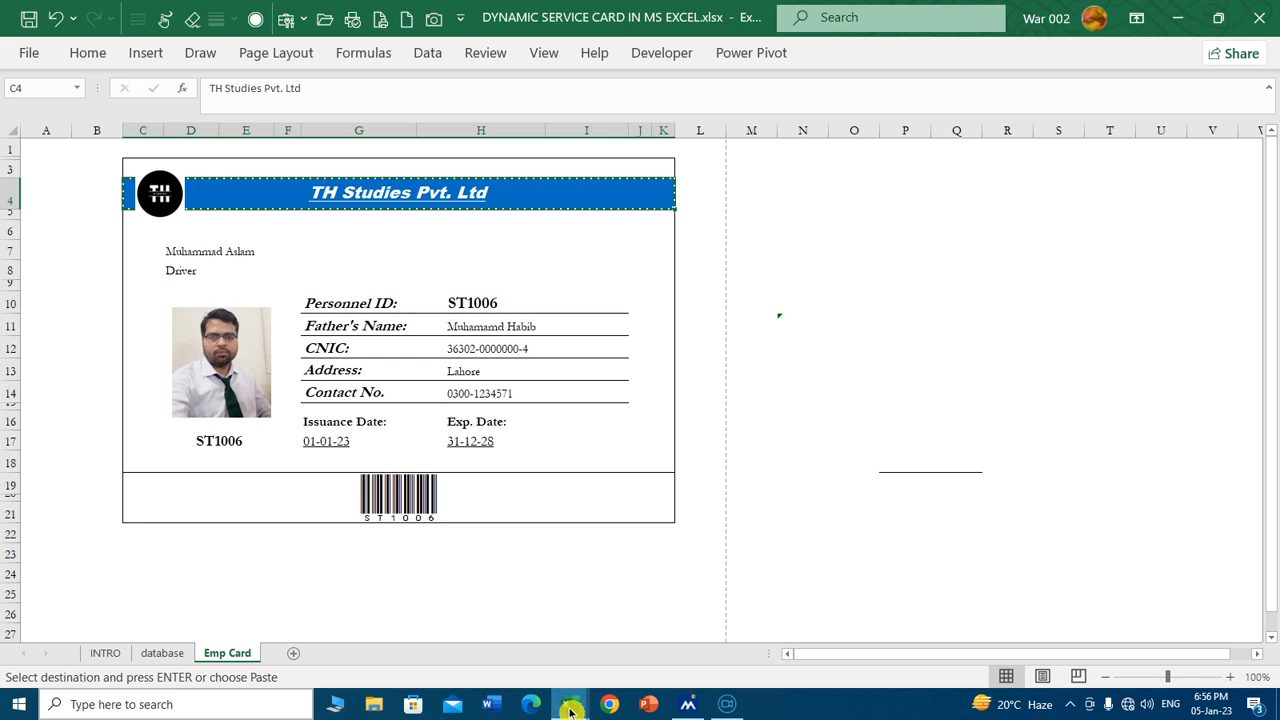
{"action": "mouse_move", "coordinate": [568, 704]}
{"action": "left_click", "coordinate": [461, 645]}
{"action": "left_click", "coordinate": [275, 320]}
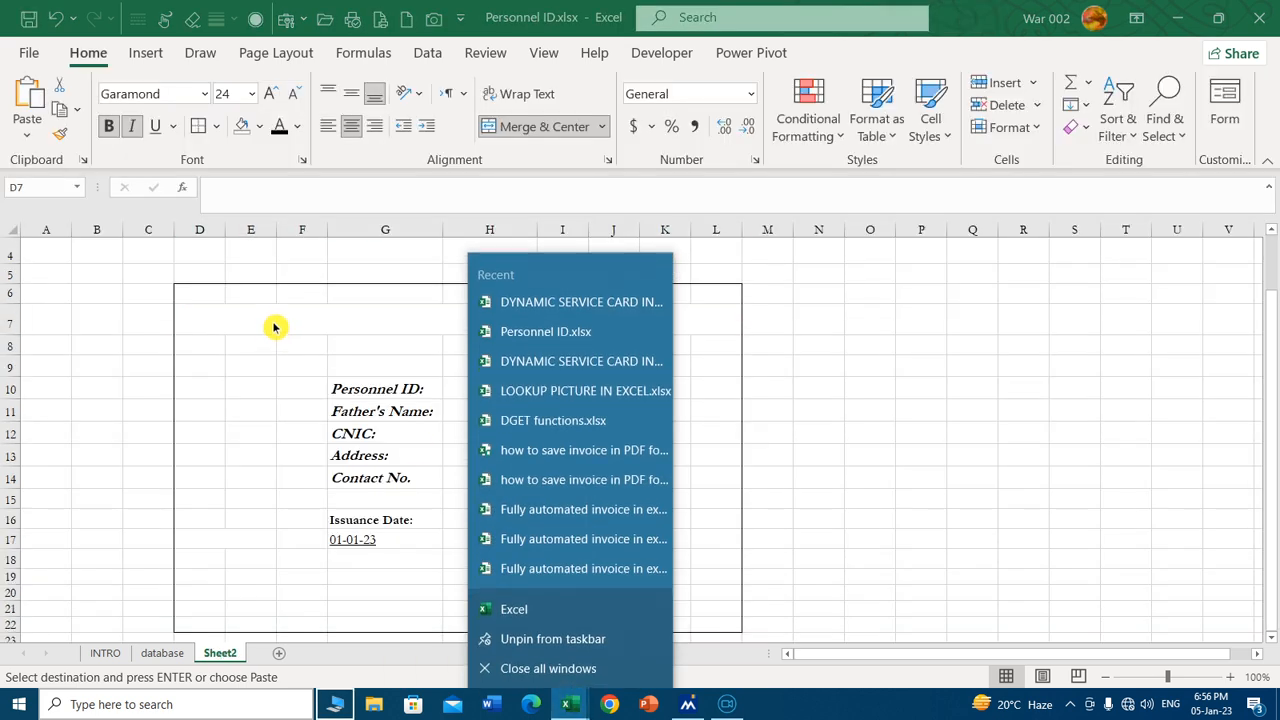
{"action": "key", "text": "ctrl+v"}
{"action": "left_click", "coordinate": [302, 348]}
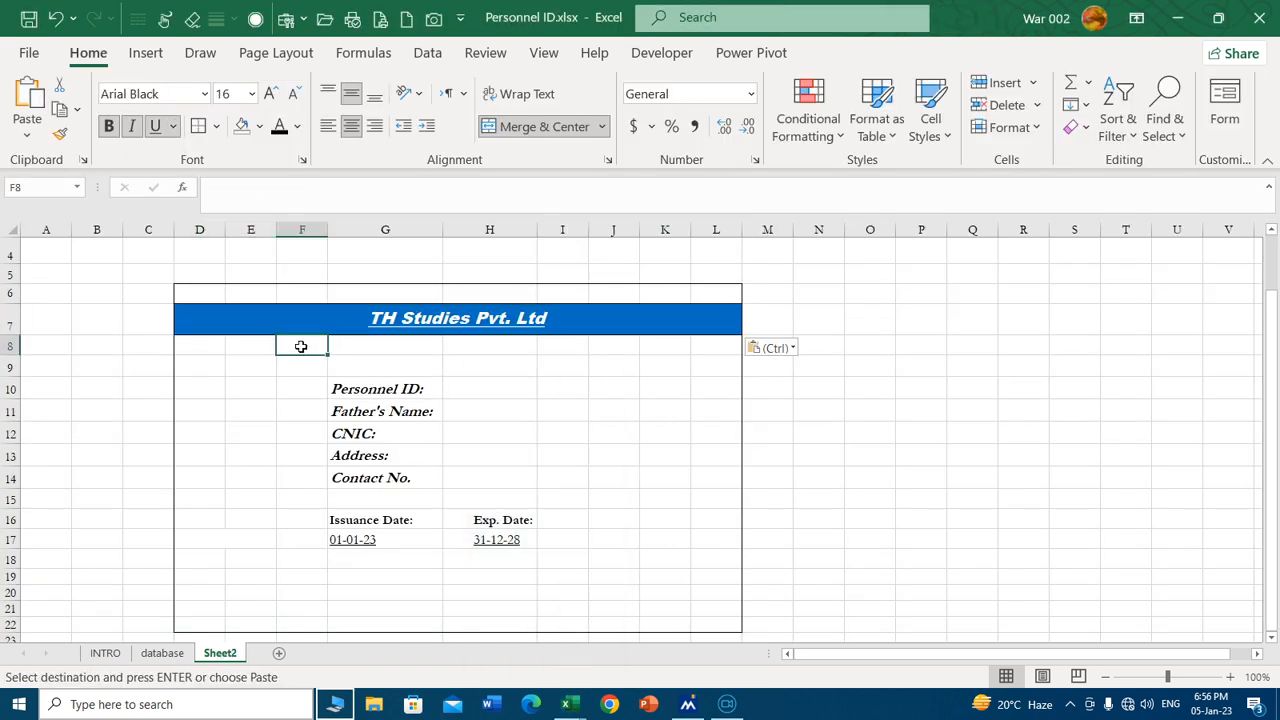
Apply the standard blue fill and a white font colour to the header in D7.
{"action": "left_click", "coordinate": [342, 315]}
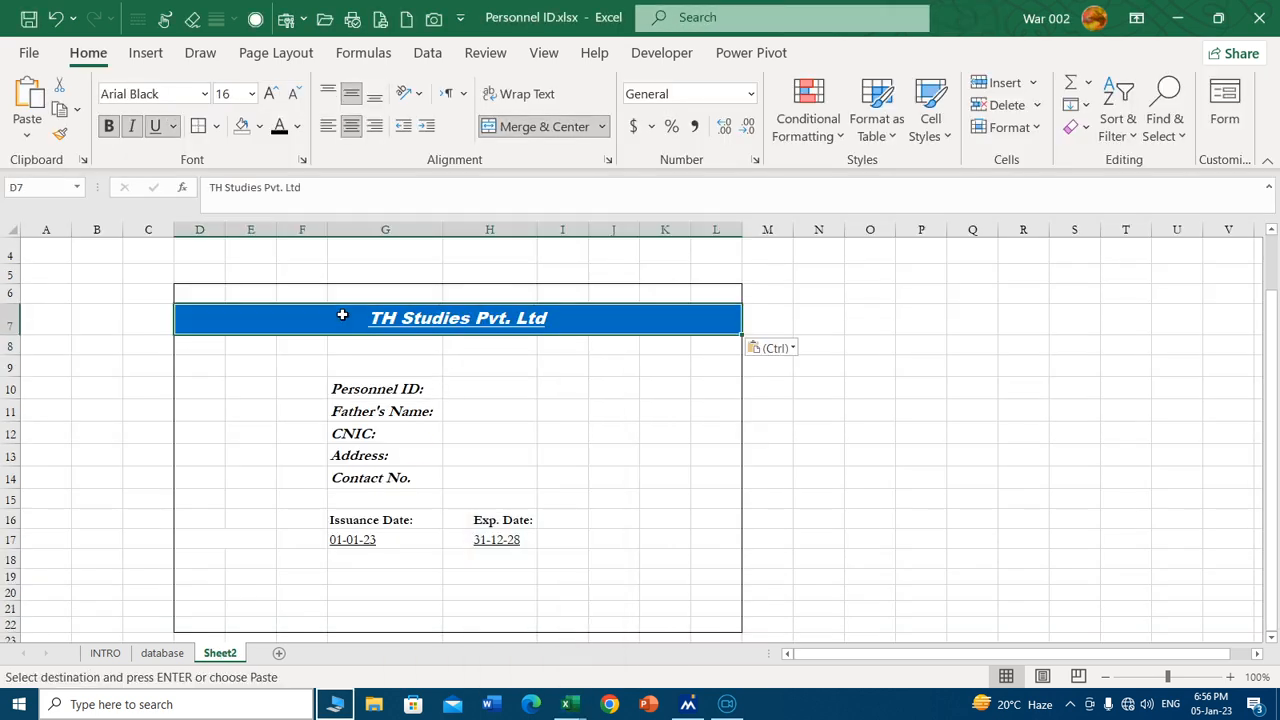
{"action": "left_click", "coordinate": [261, 134]}
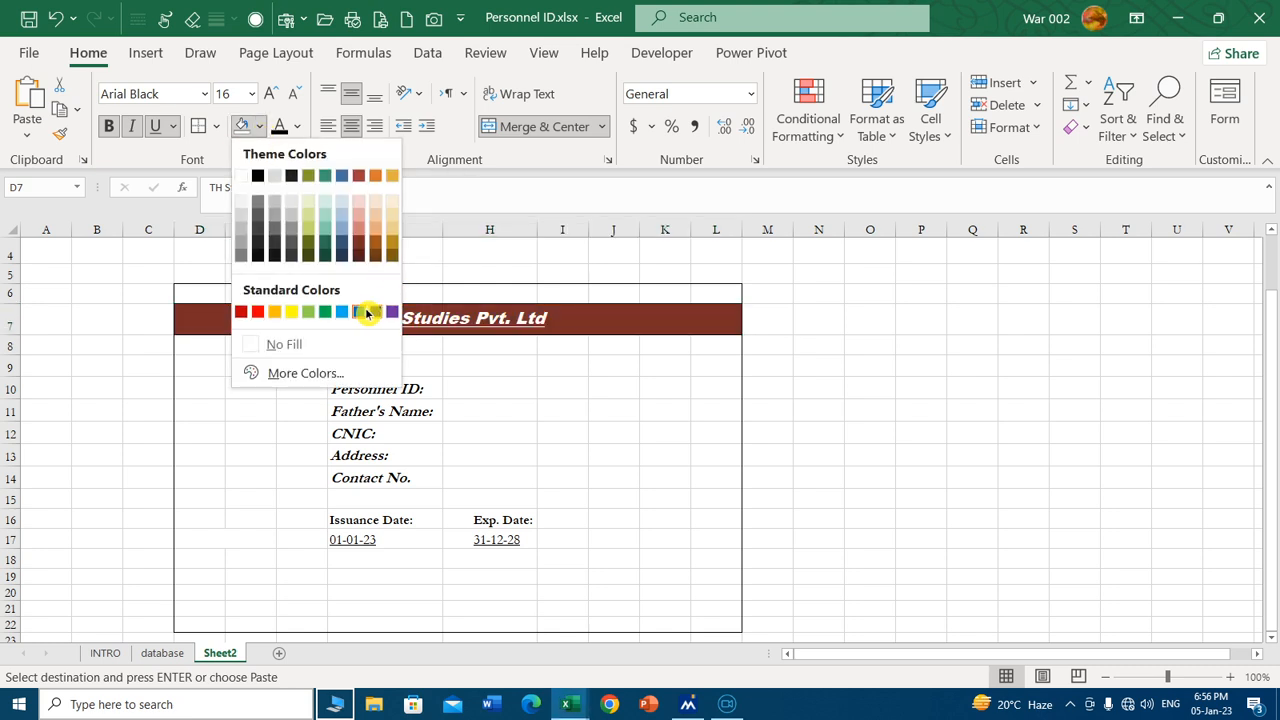
{"action": "left_click", "coordinate": [357, 315]}
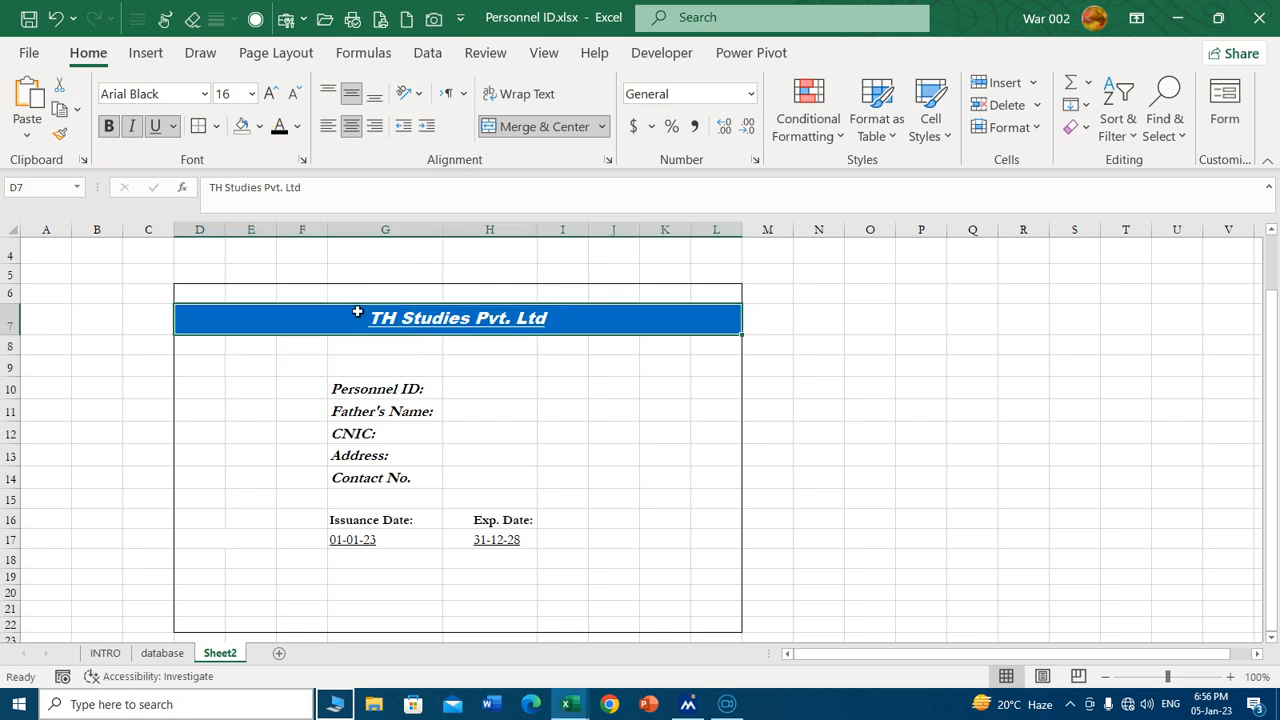
{"action": "left_click", "coordinate": [298, 127]}
{"action": "left_click", "coordinate": [278, 205]}
{"action": "key", "text": "Return"}
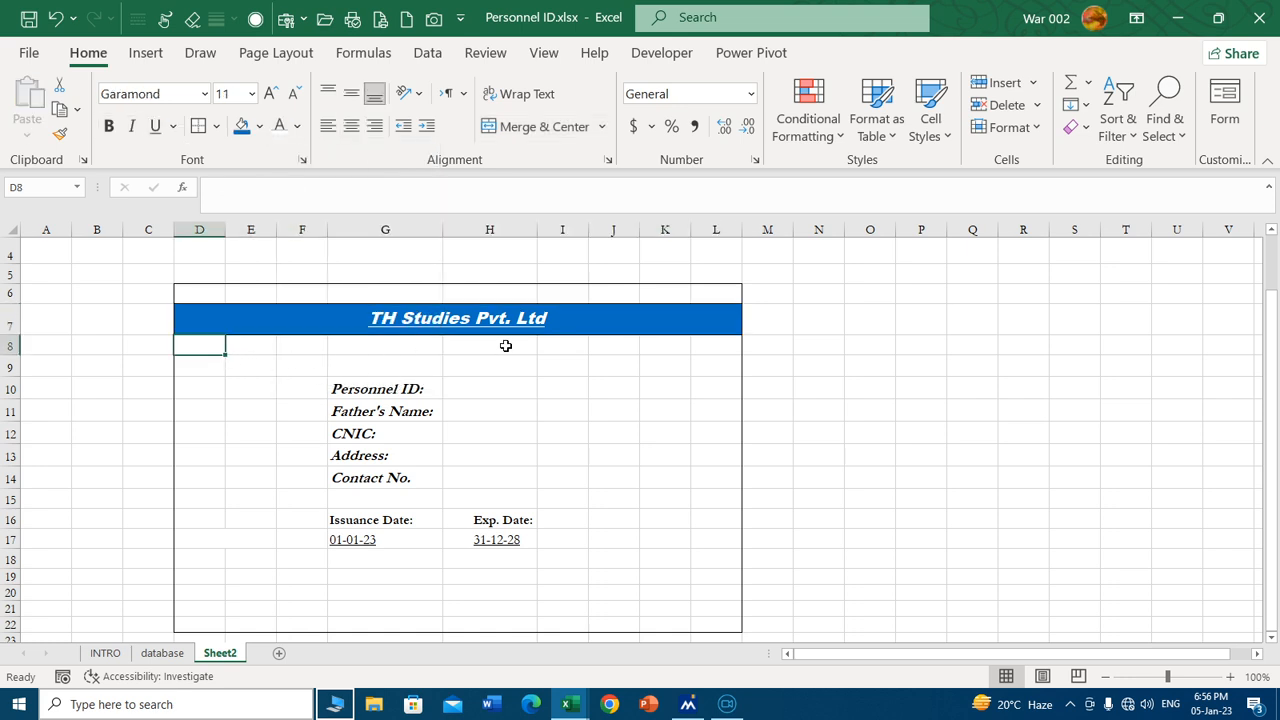
Copy the round TH logo from the DYNAMIC SERVICE CARD IN MS EXCEL workbook and place it at the left end of Sheet2's header band.
{"action": "left_click", "coordinate": [245, 318]}
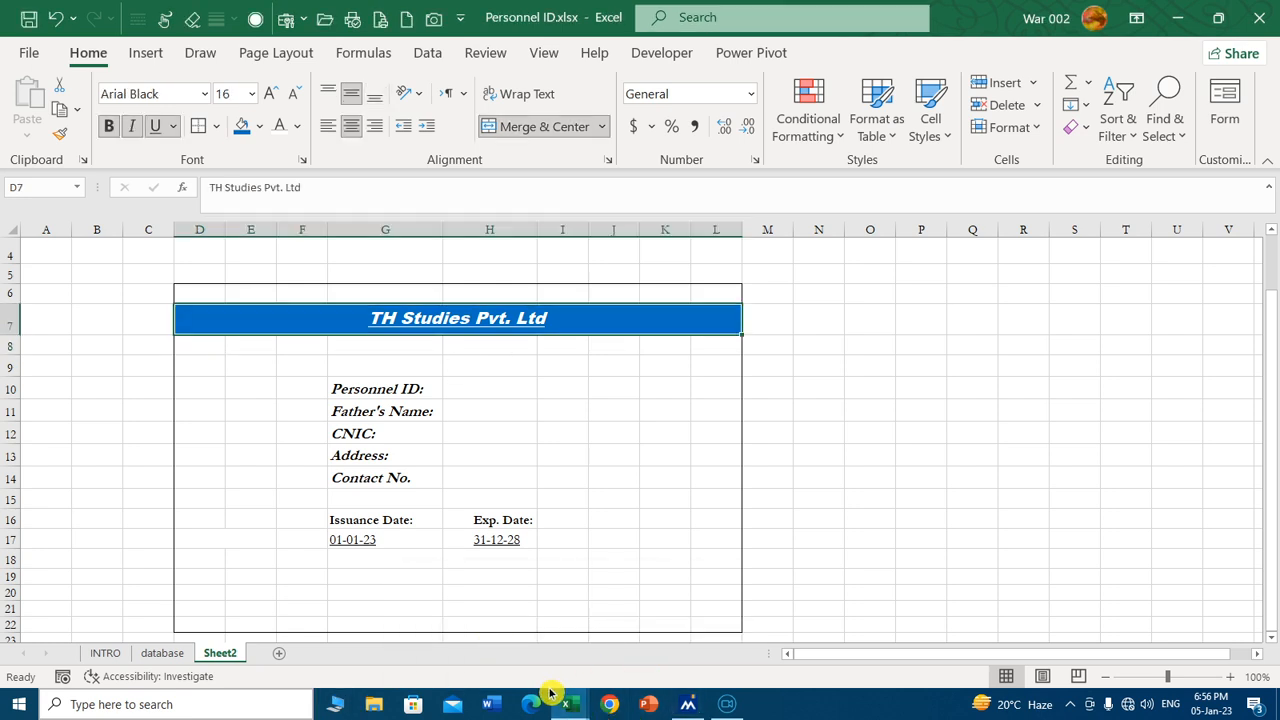
{"action": "mouse_move", "coordinate": [567, 704]}
{"action": "left_click", "coordinate": [662, 668]}
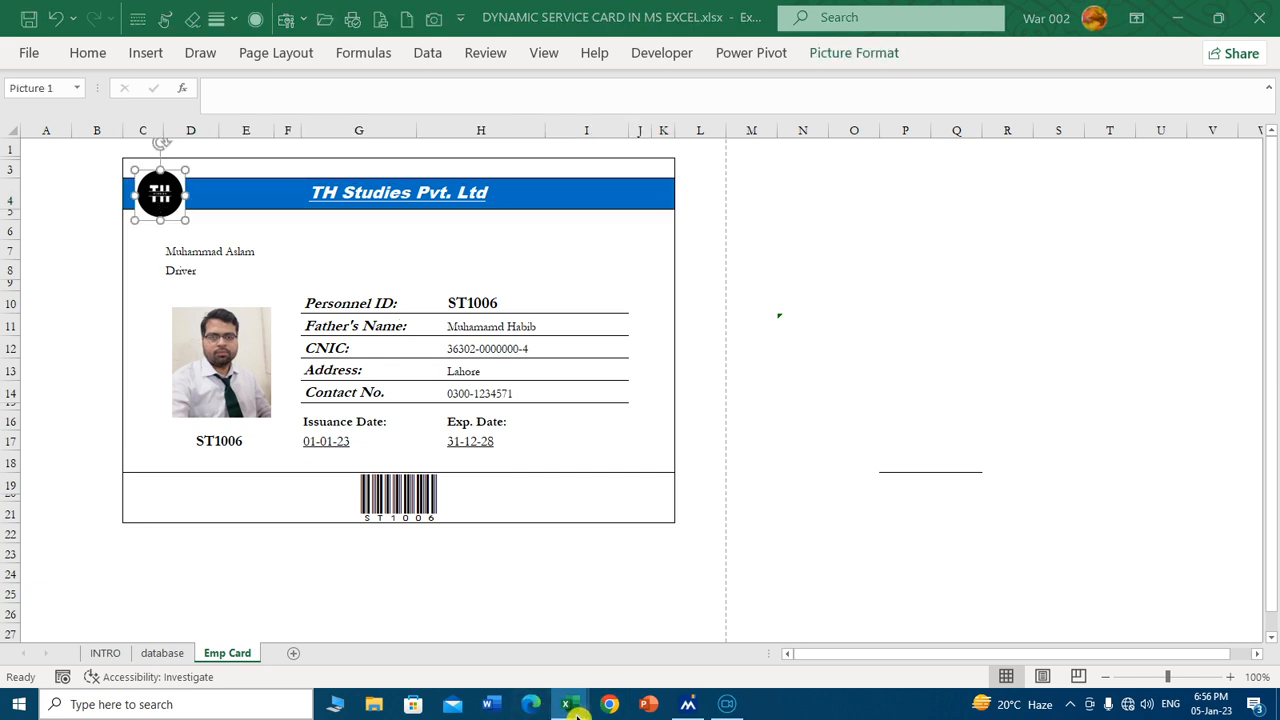
{"action": "mouse_move", "coordinate": [567, 704]}
{"action": "left_click", "coordinate": [509, 614]}
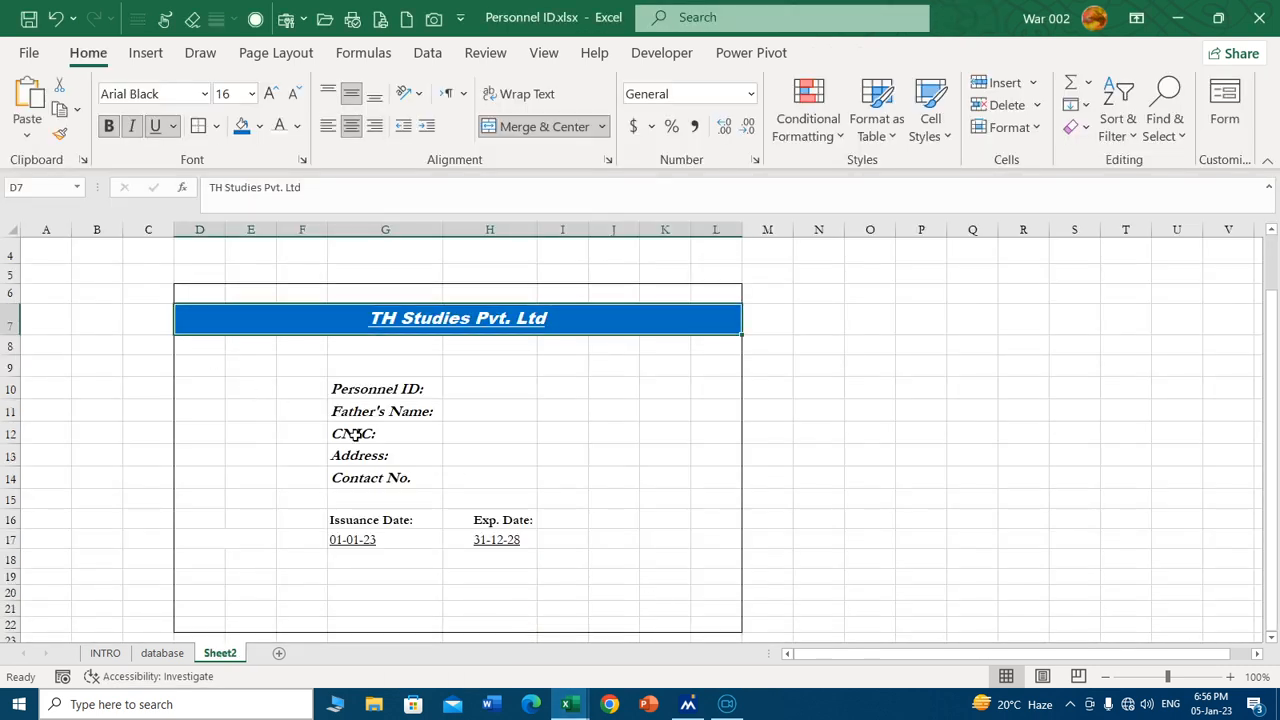
{"action": "key", "text": "ctrl+v"}
{"action": "left_click_drag", "start_coordinate": [218, 332], "coordinate": [220, 318]}
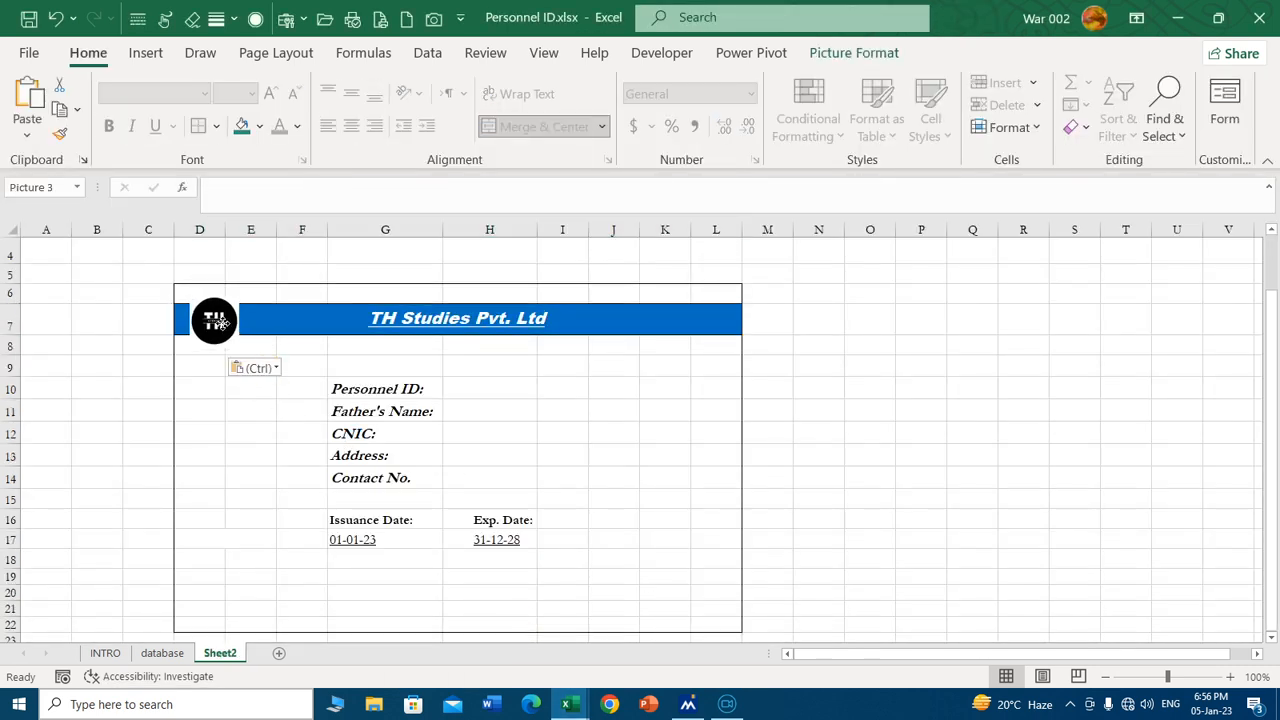
Insert two blank rows at row 9, between the header band and the Personnel ID line.
{"action": "left_click", "coordinate": [521, 385]}
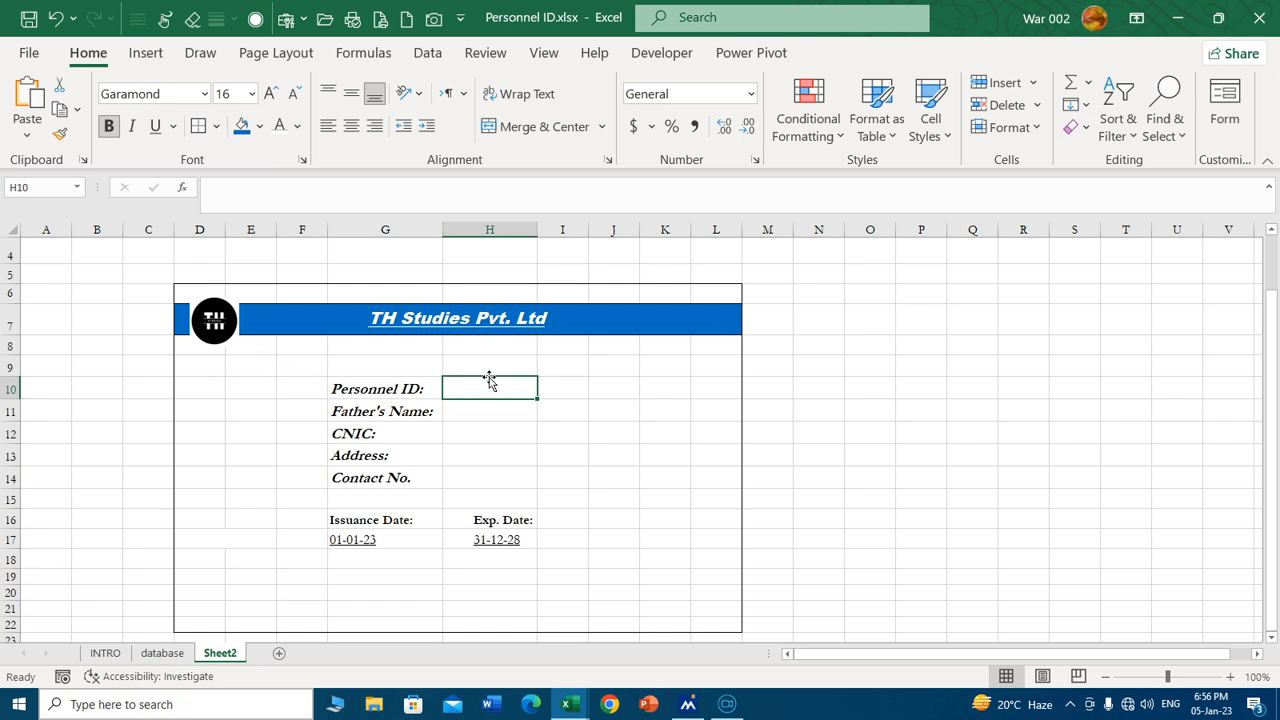
{"action": "left_click", "coordinate": [265, 372]}
{"action": "left_click", "coordinate": [8, 366]}
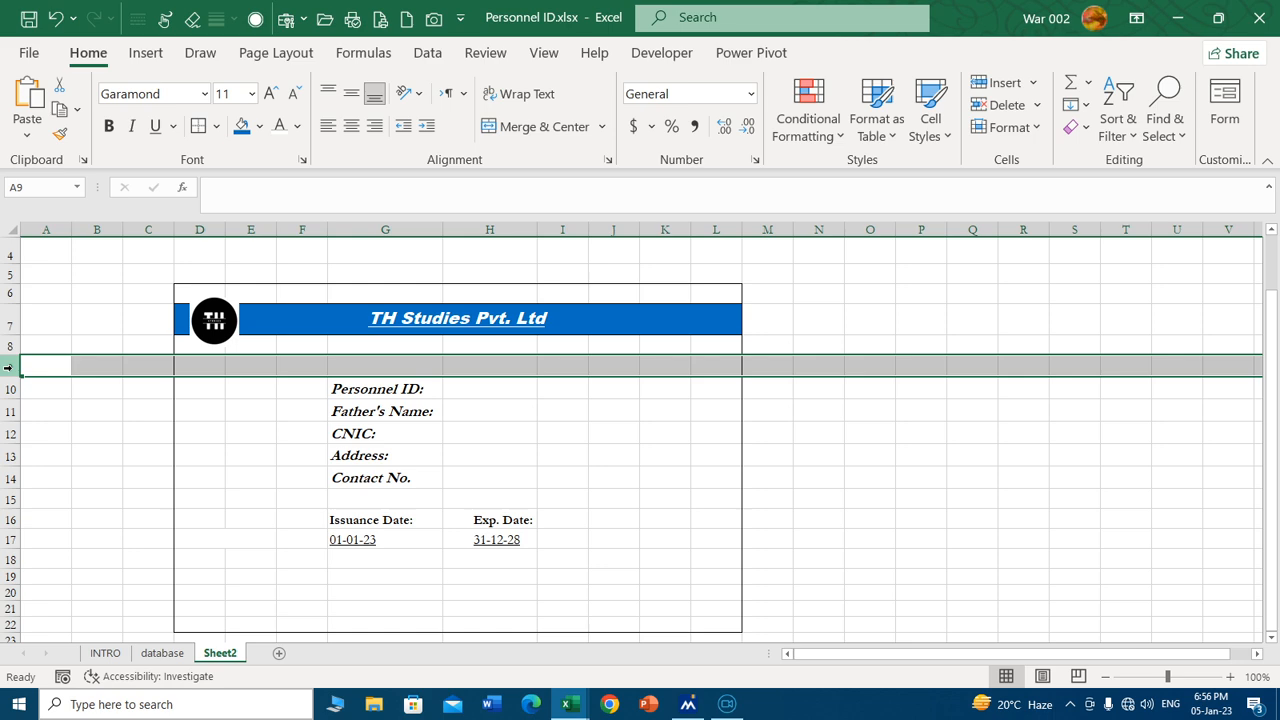
{"action": "key", "text": "ctrl+shift+plus"}
{"action": "key", "text": "ctrl+shift+plus"}
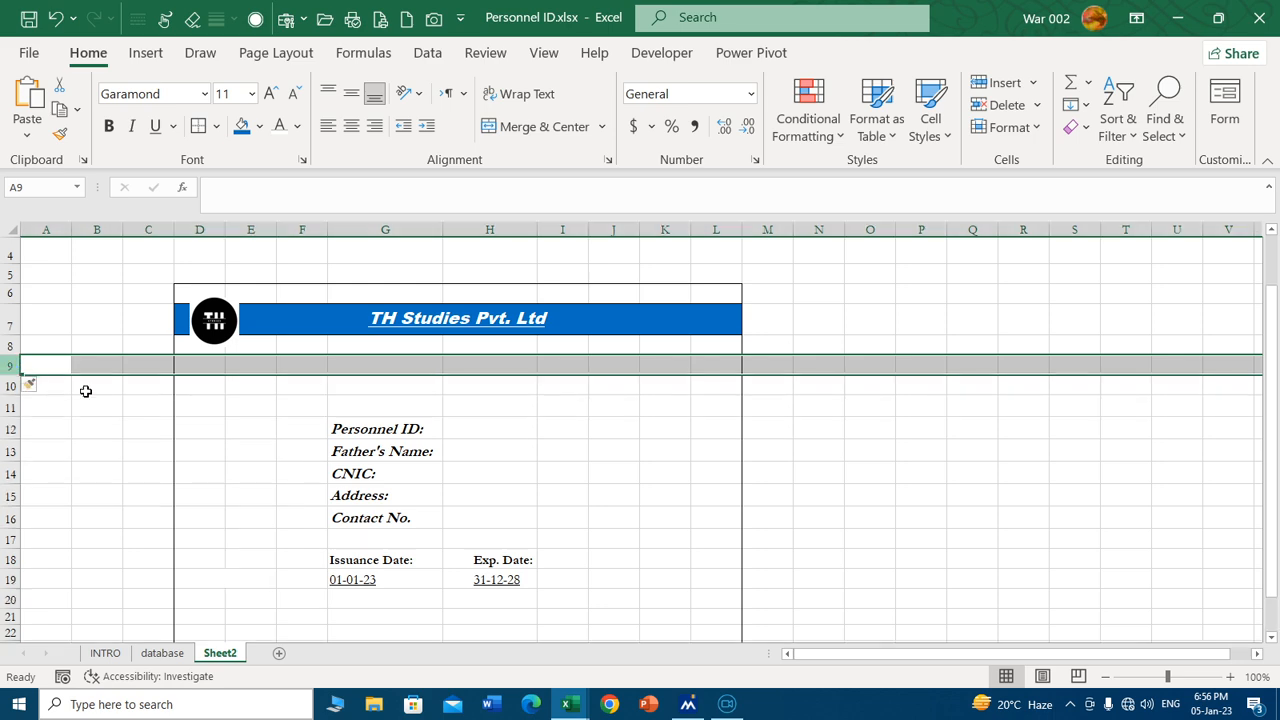
{"action": "left_click", "coordinate": [590, 412]}
Merge and center E9:H9 and E10:H10 as two separate lines below the header.
{"action": "left_click_drag", "start_coordinate": [260, 366], "coordinate": [505, 362]}
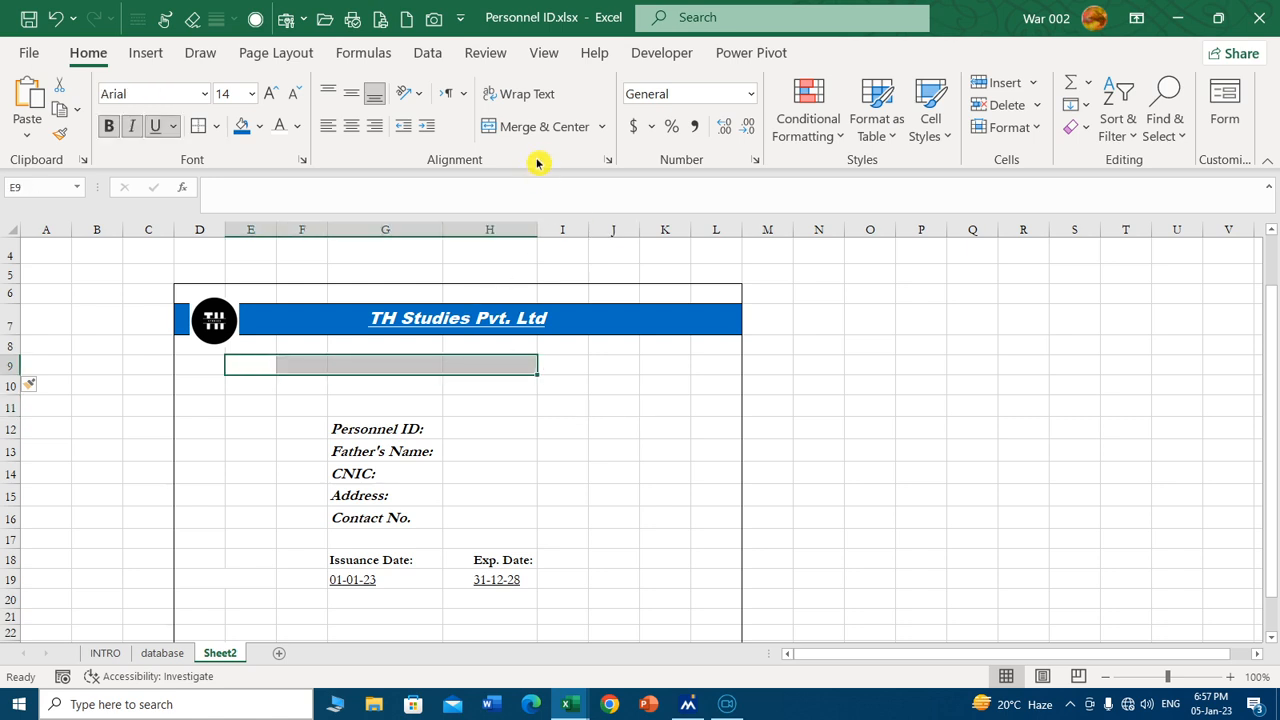
{"action": "left_click", "coordinate": [529, 127]}
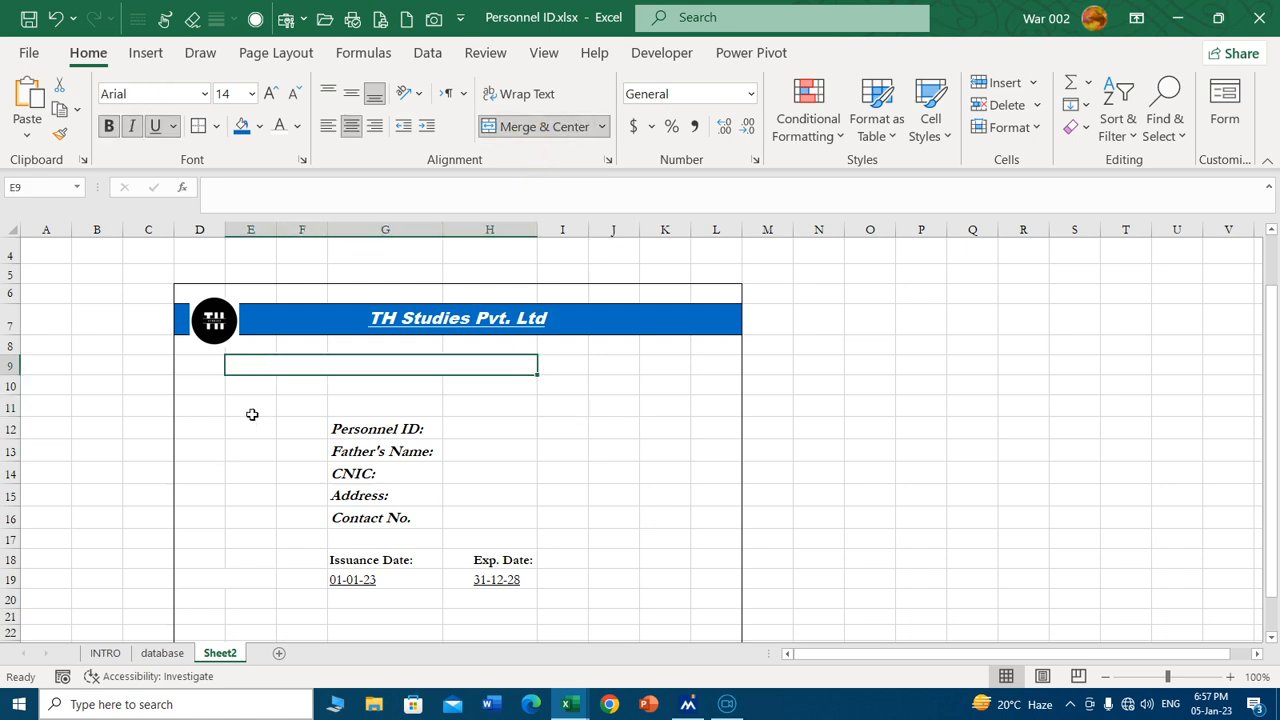
{"action": "left_click_drag", "start_coordinate": [247, 390], "coordinate": [506, 383]}
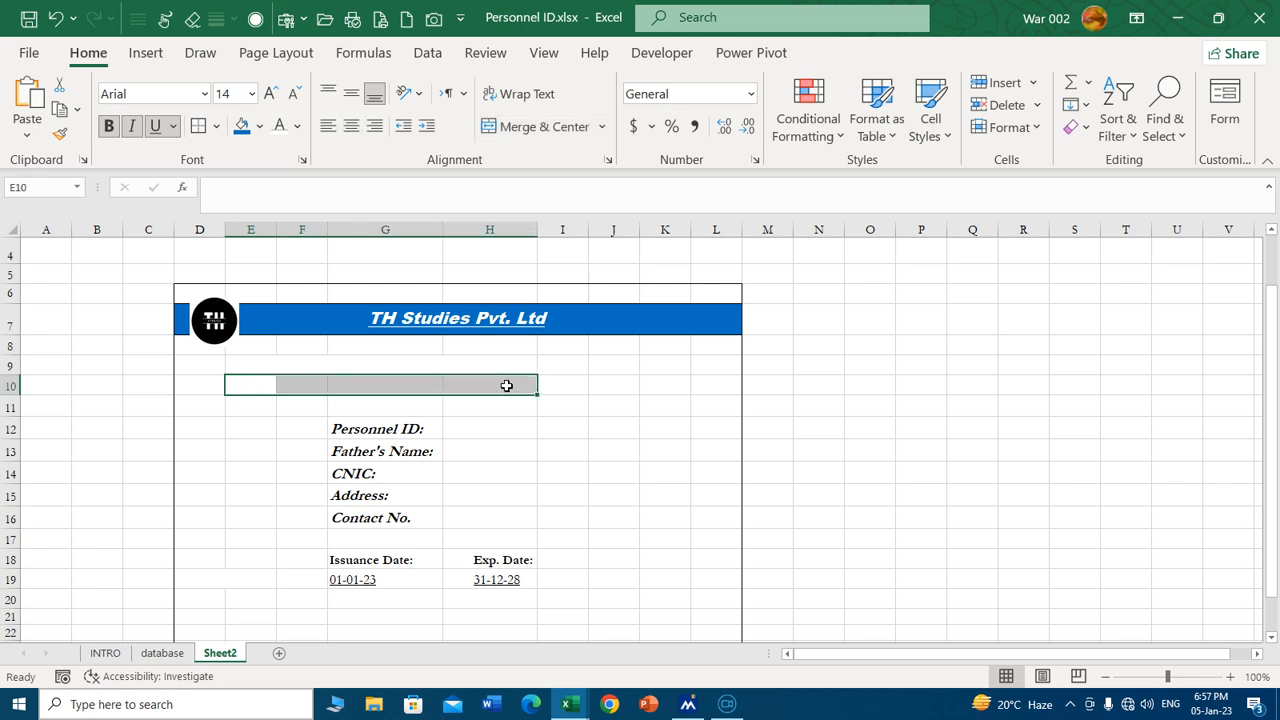
{"action": "left_click", "coordinate": [517, 128]}
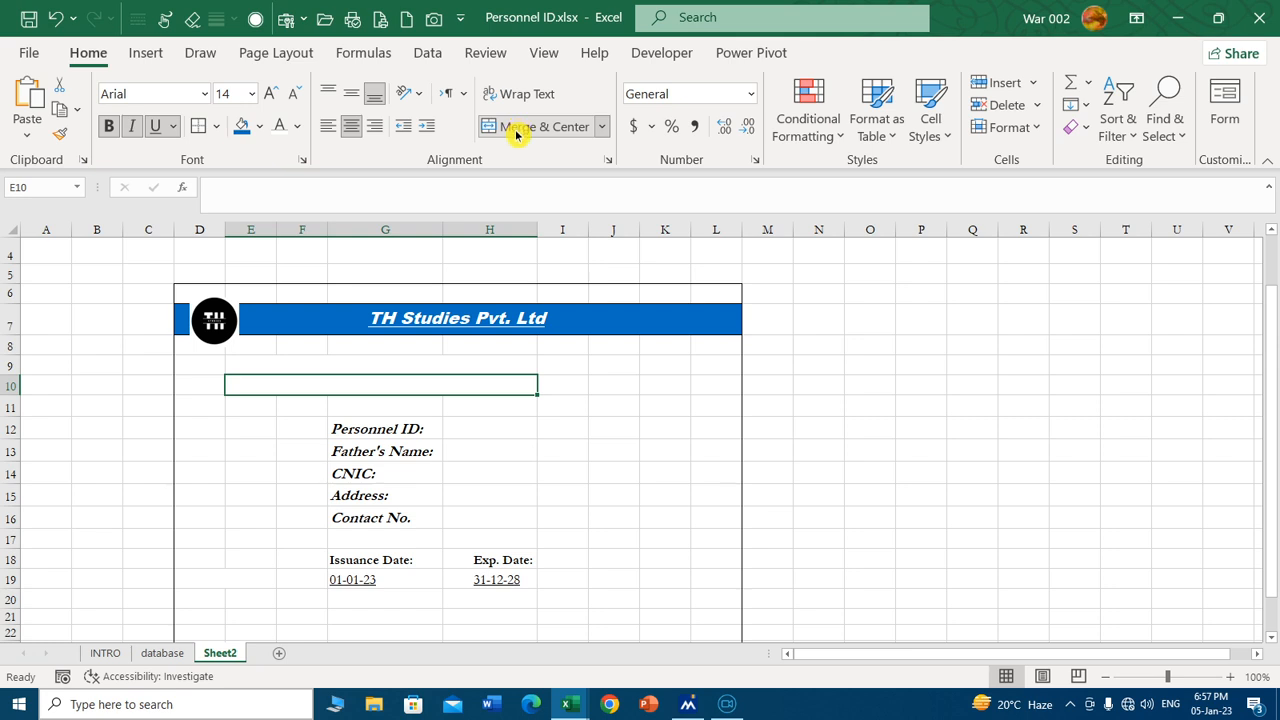
Review the value cells H12:H16 beside the Personnel ID to Contact No. labels.
{"action": "left_click", "coordinate": [494, 430]}
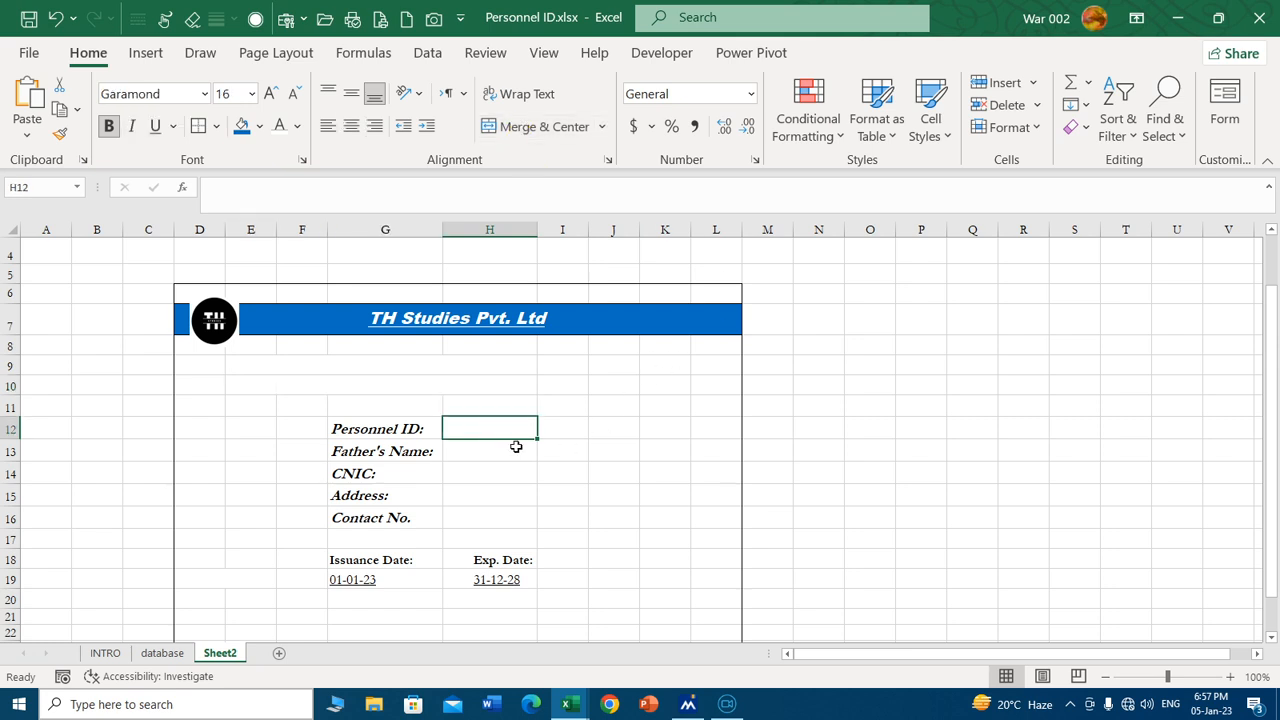
{"action": "left_click", "coordinate": [517, 452]}
{"action": "left_click", "coordinate": [512, 474]}
{"action": "left_click", "coordinate": [475, 502]}
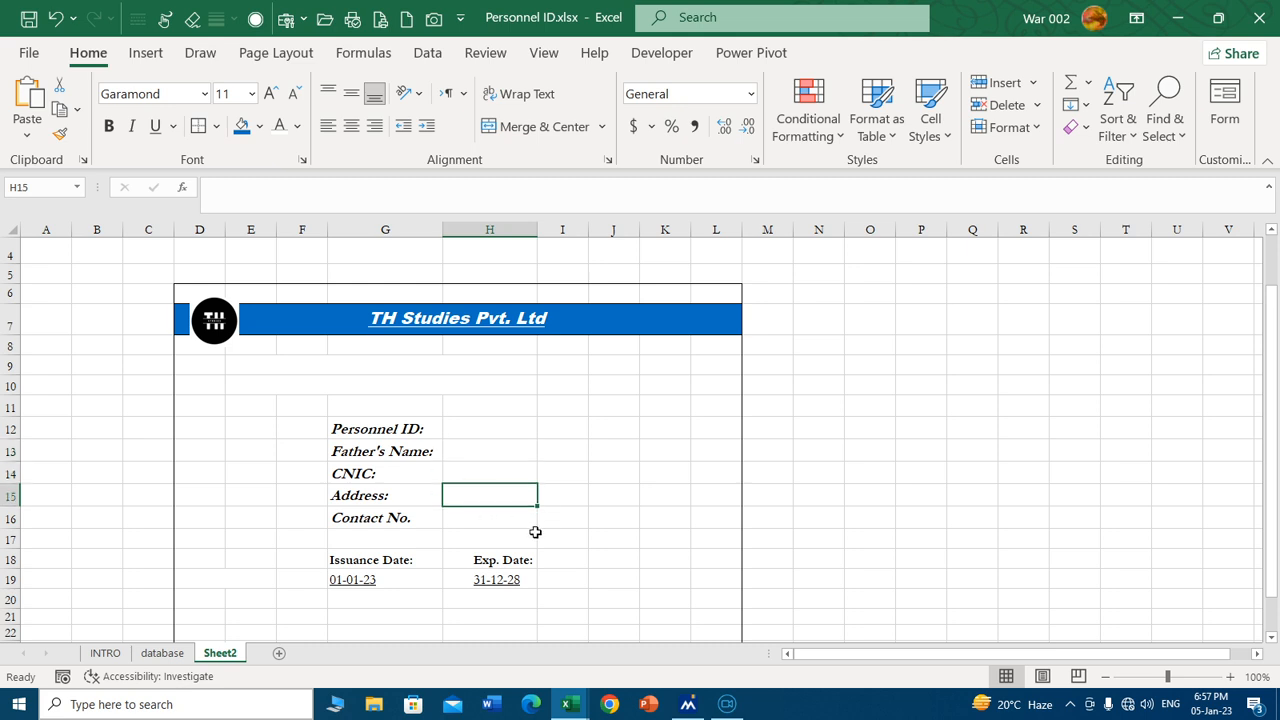
{"action": "left_click", "coordinate": [479, 522]}
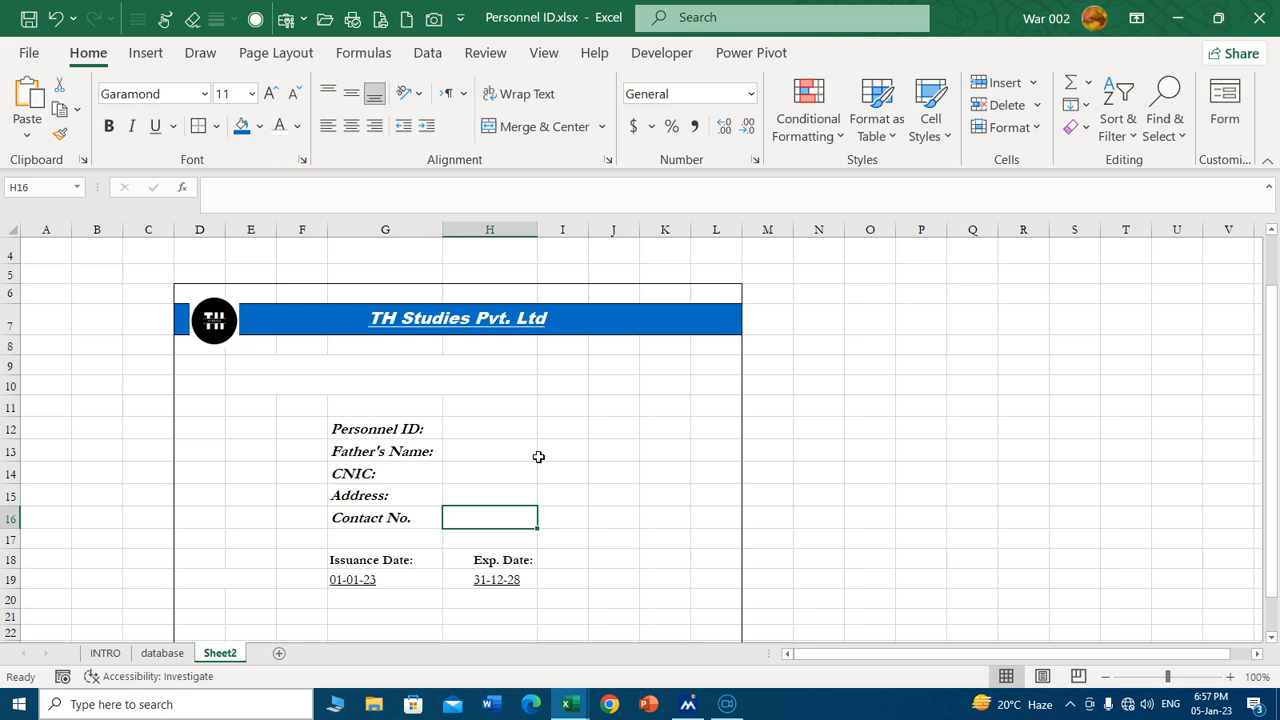
{"action": "key", "text": "Up"}
{"action": "key", "text": "Up"}
{"action": "key", "text": "Up"}
{"action": "key", "text": "Up"}
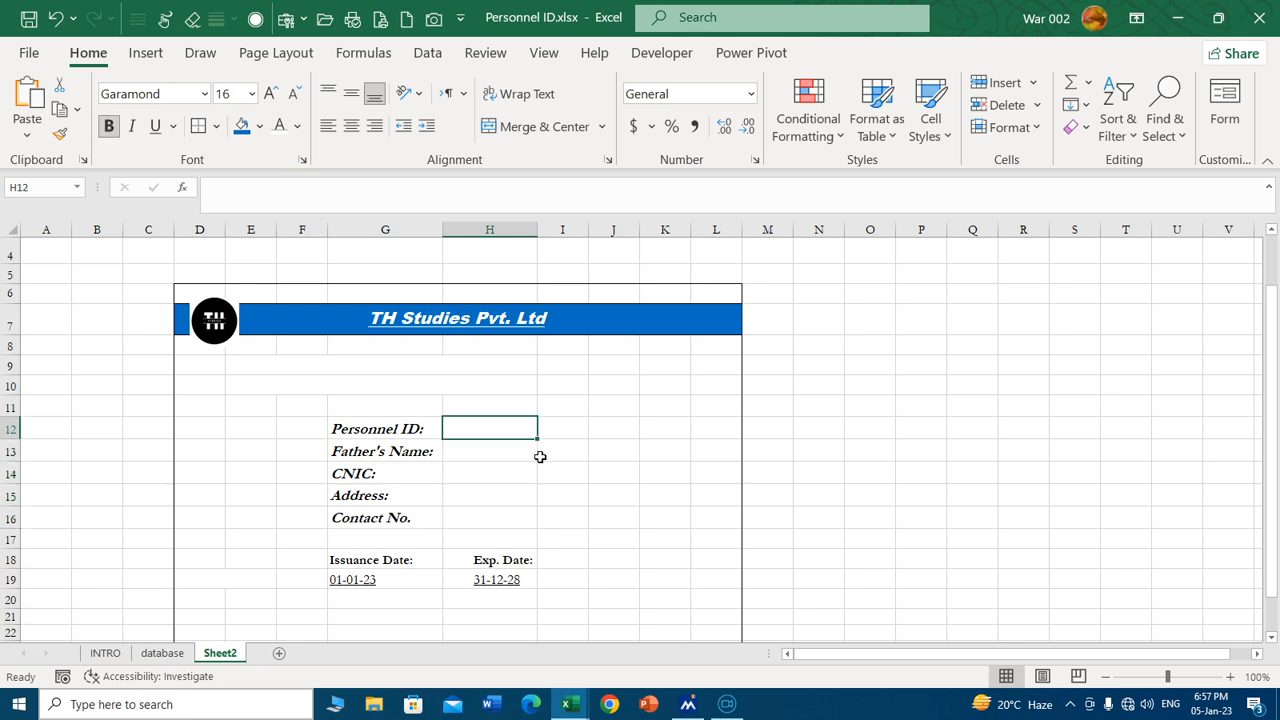
Start a VLOOKUP formula in the Father's Name cell H13 with the absolute reference $H$12 as the lookup value.
{"action": "key", "text": "Down"}
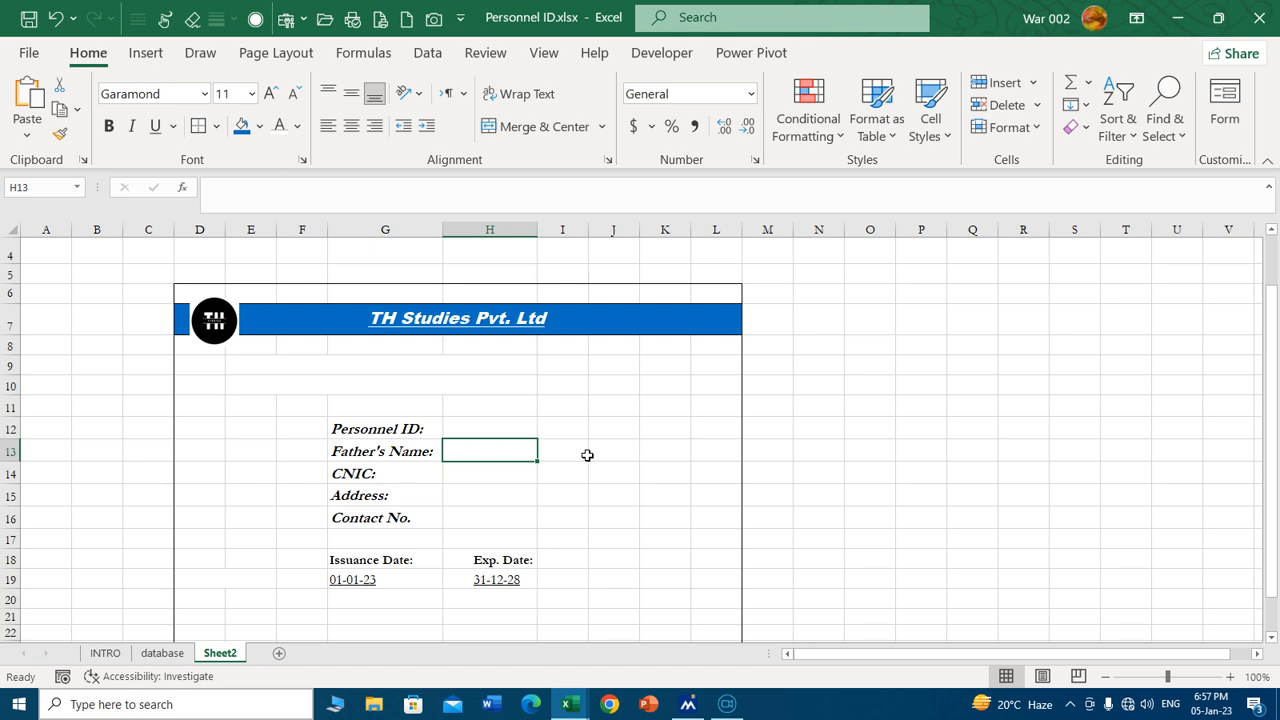
{"action": "type", "text": "=vlo"}
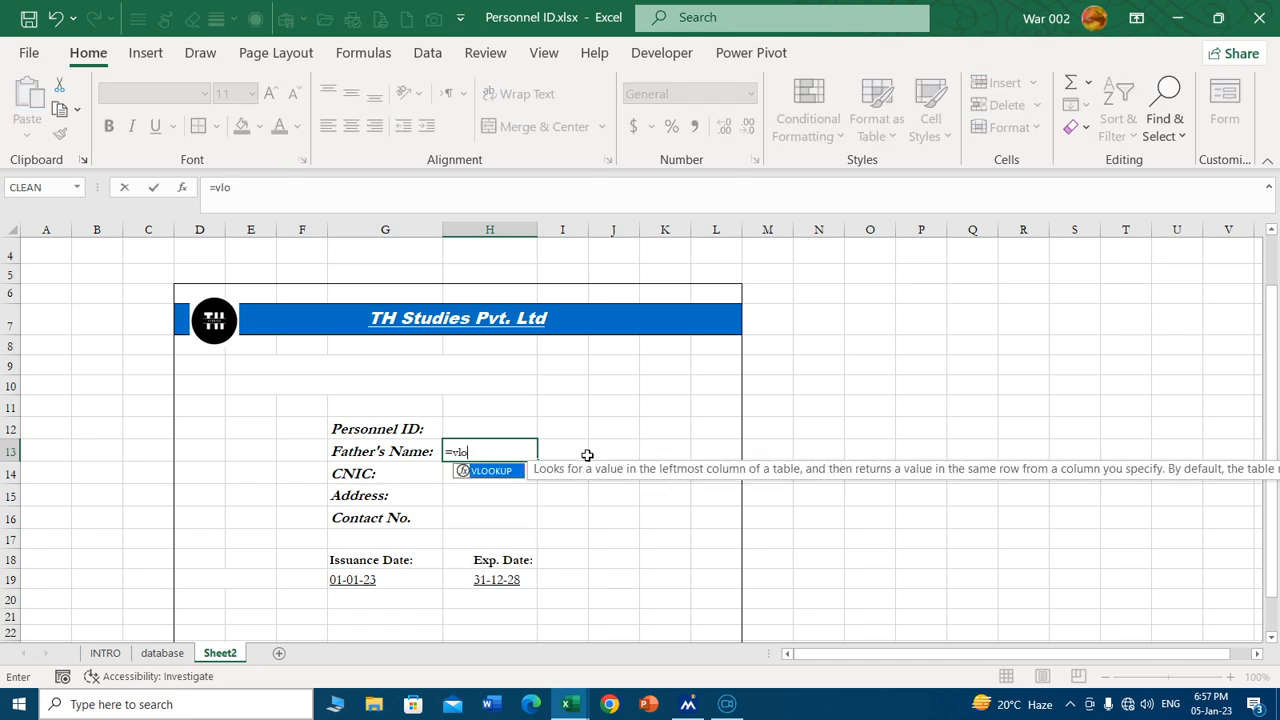
{"action": "type", "text": "o"}
{"action": "key", "text": "Tab"}
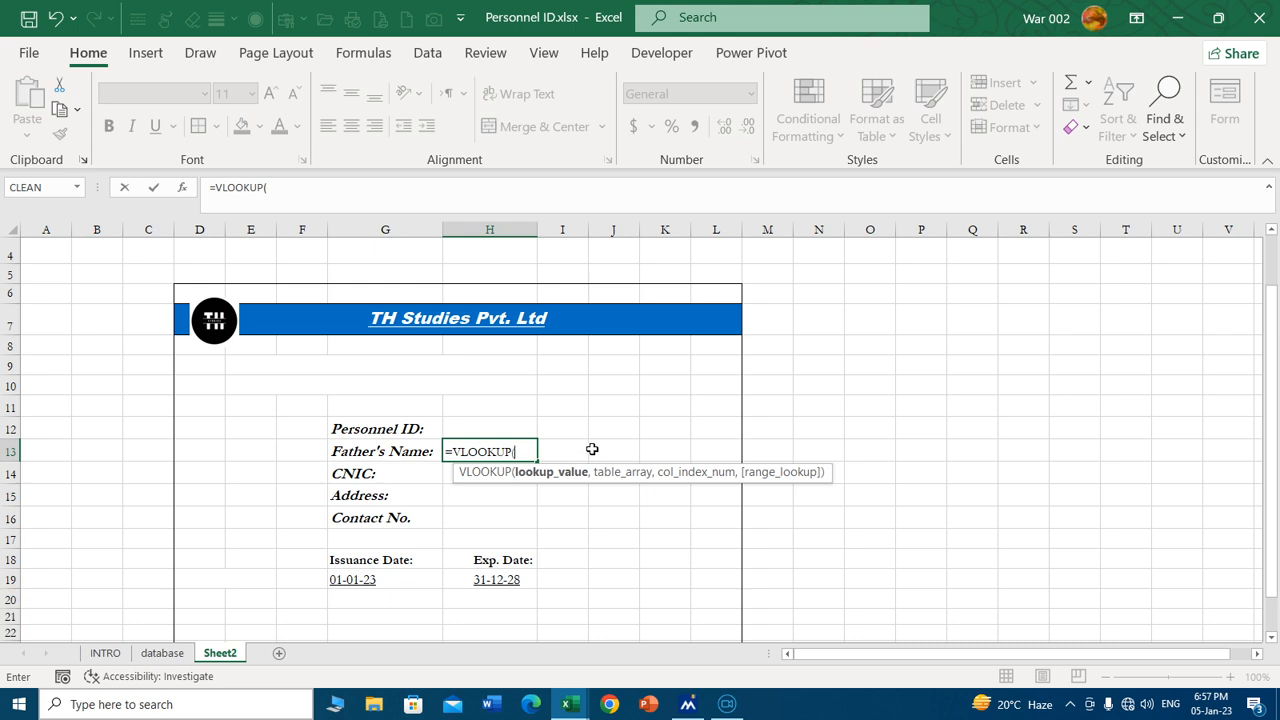
{"action": "left_click", "coordinate": [484, 428]}
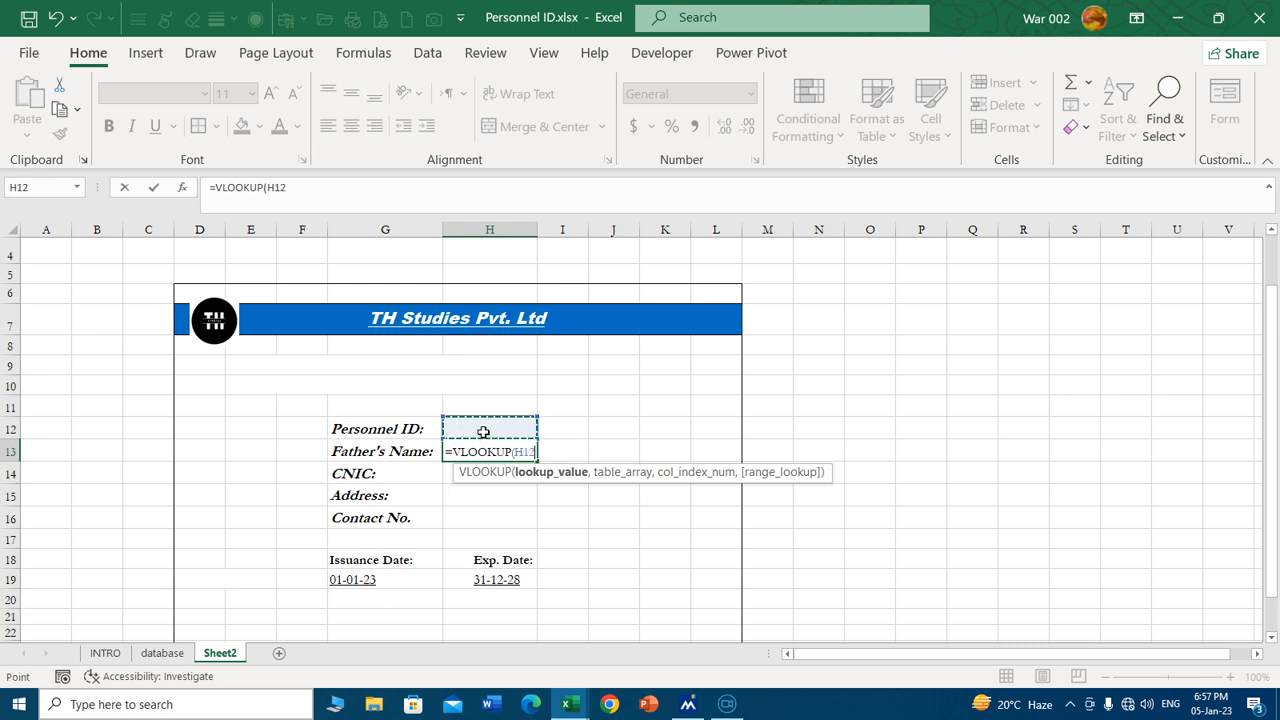
{"action": "key", "text": "F4"}
{"action": "type", "text": ","}
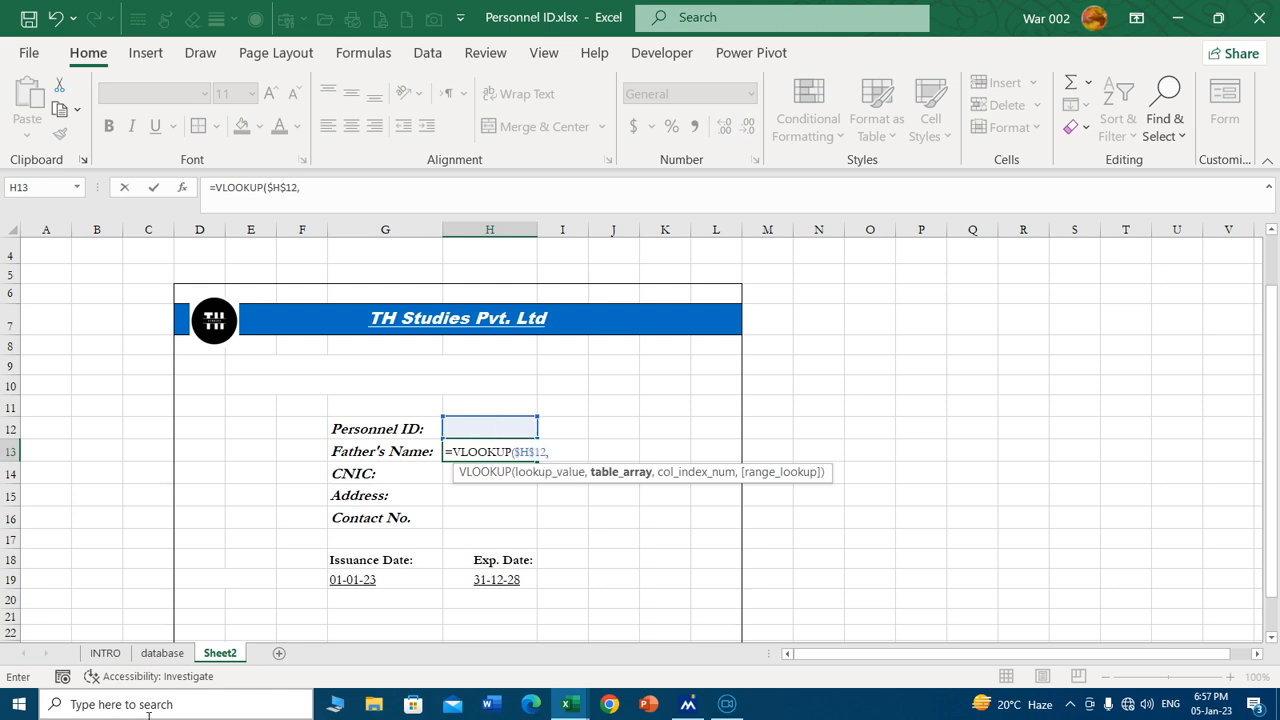
Complete the VLOOKUP with table array database!$A$2:$H$6, column index 3 and exact match 0.
{"action": "left_click", "coordinate": [158, 652]}
{"action": "left_click", "coordinate": [76, 316]}
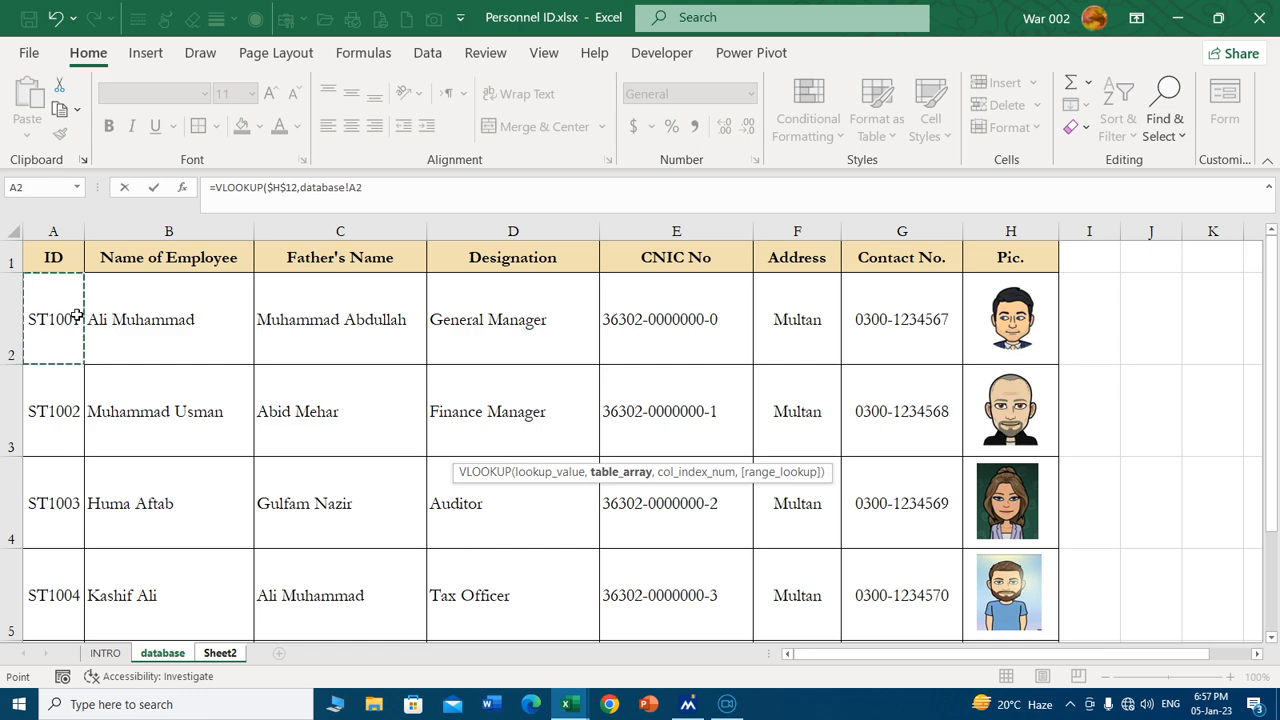
{"action": "left_click_drag", "start_coordinate": [76, 316], "coordinate": [1007, 575]}
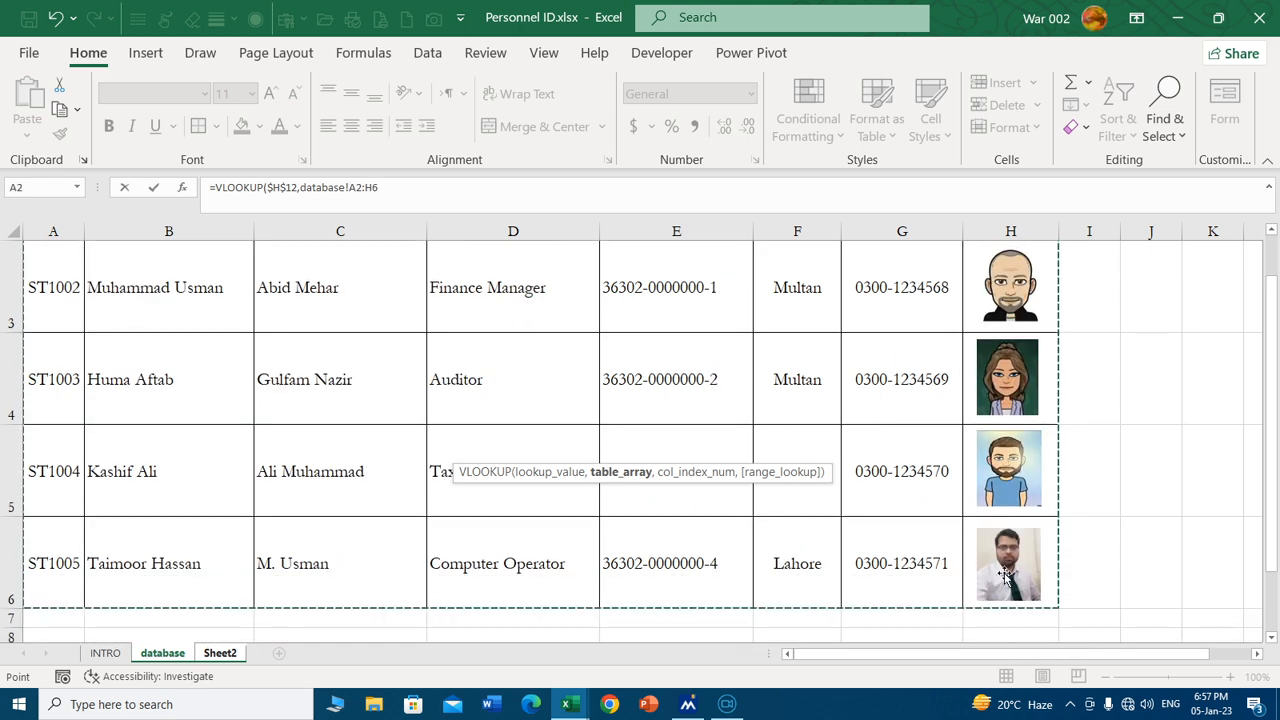
{"action": "key", "text": "F4"}
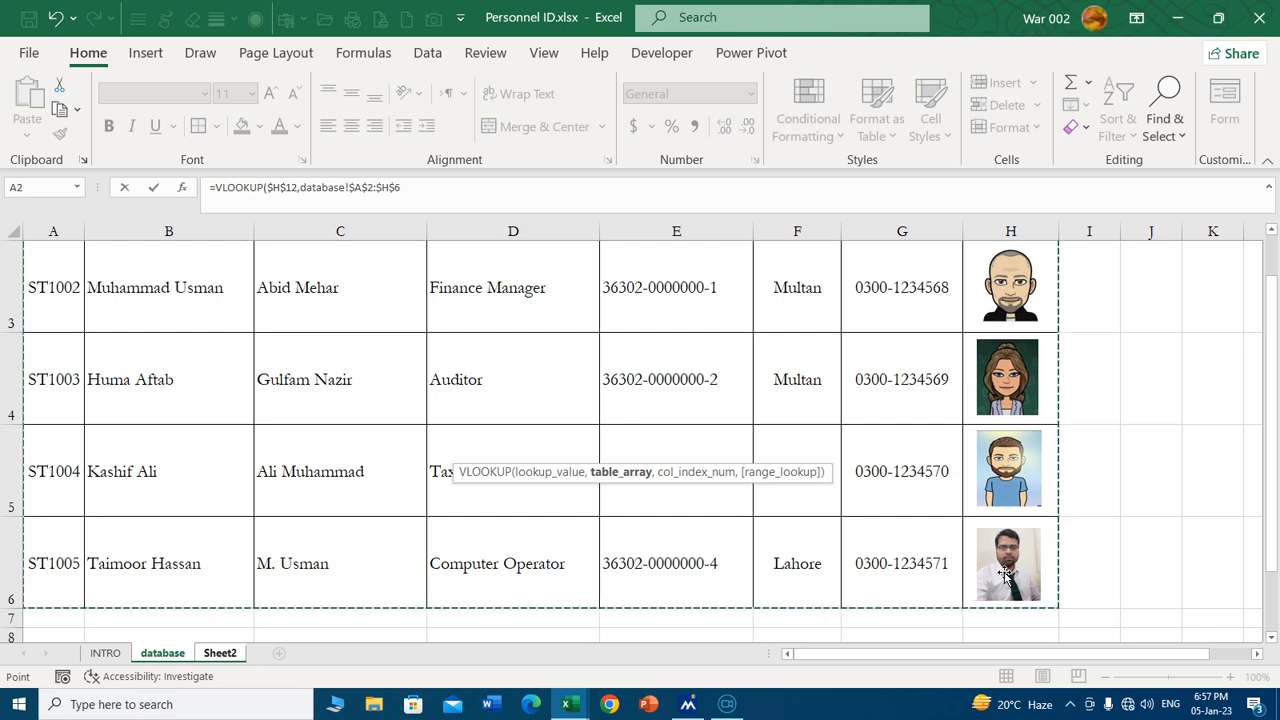
{"action": "type", "text": ","}
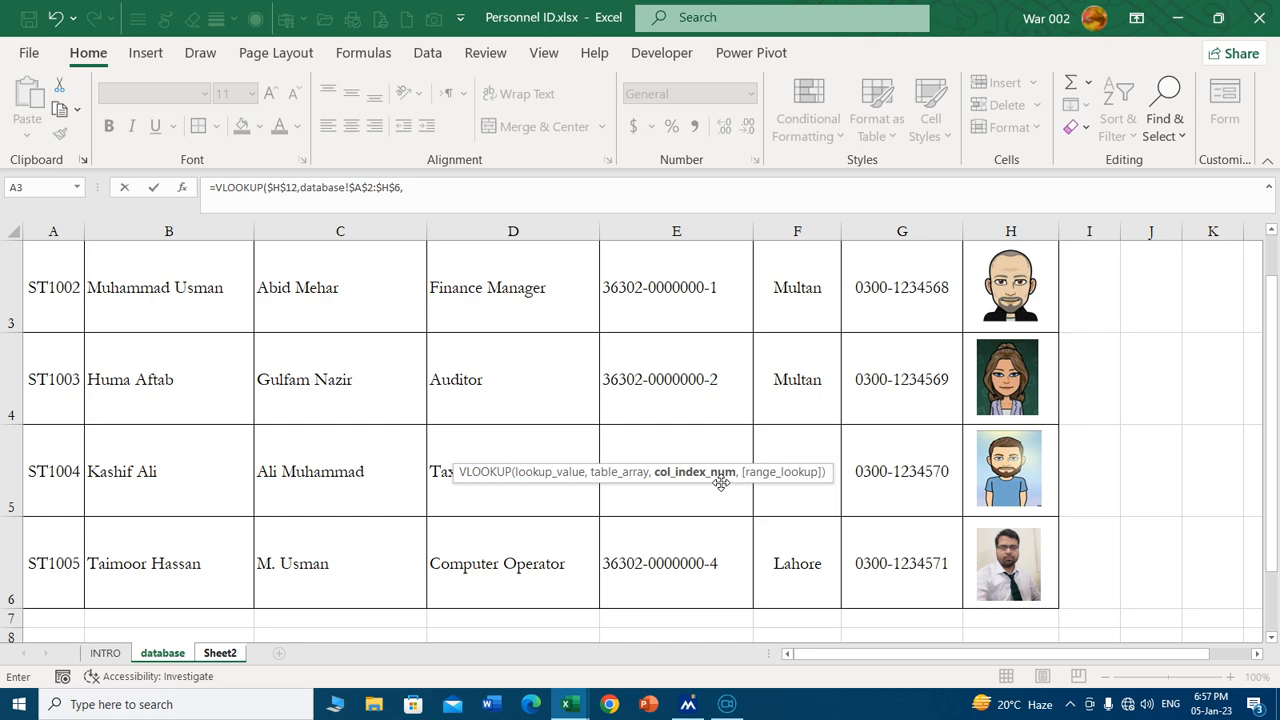
{"action": "scroll", "coordinate": [206, 418], "scroll_direction": "up", "scroll_amount": 1}
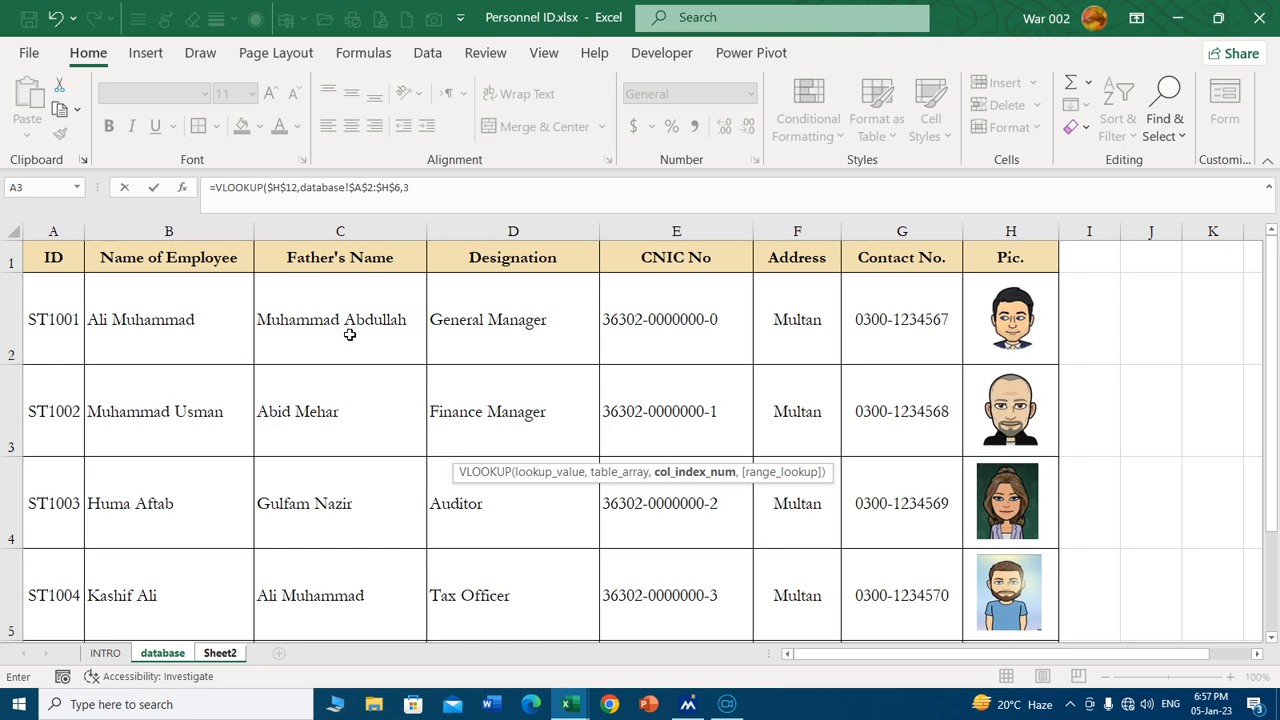
{"action": "type", "text": ",0"}
{"action": "key", "text": "Return"}
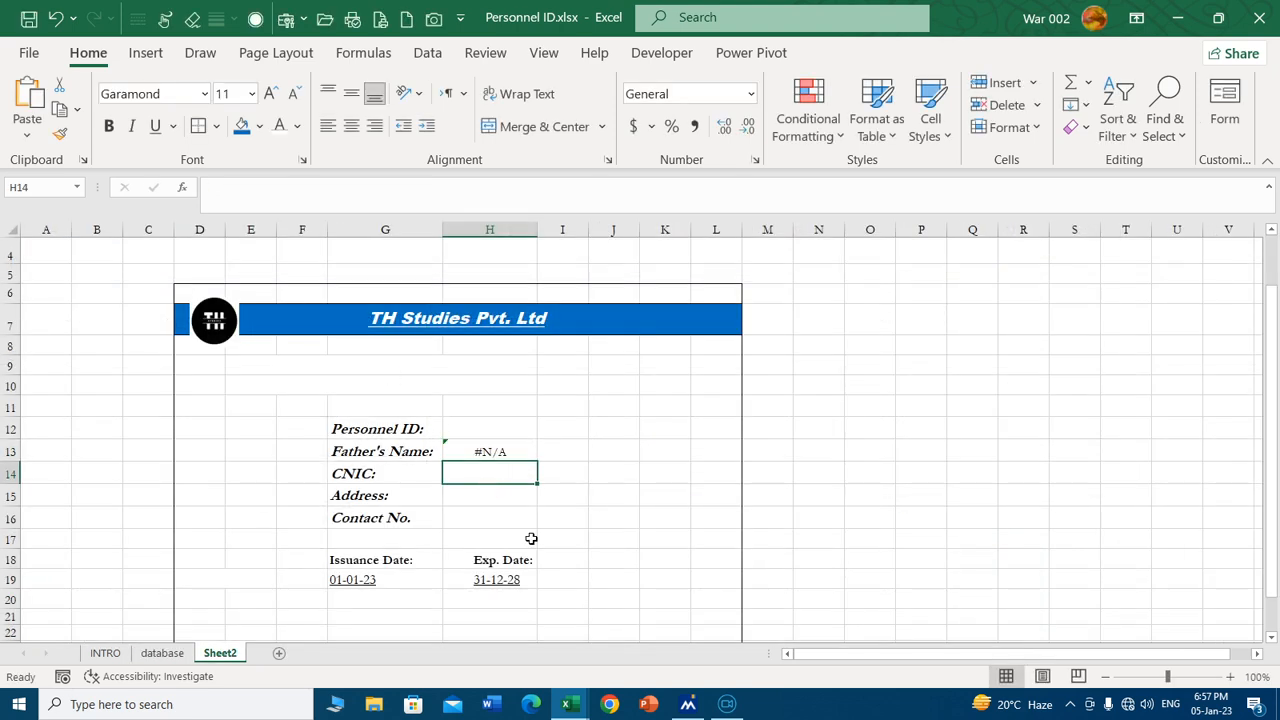
Enter the ID of the first employee in the database into the Personnel ID cell H12.
{"action": "left_click", "coordinate": [502, 430]}
{"action": "type", "text": "st"}
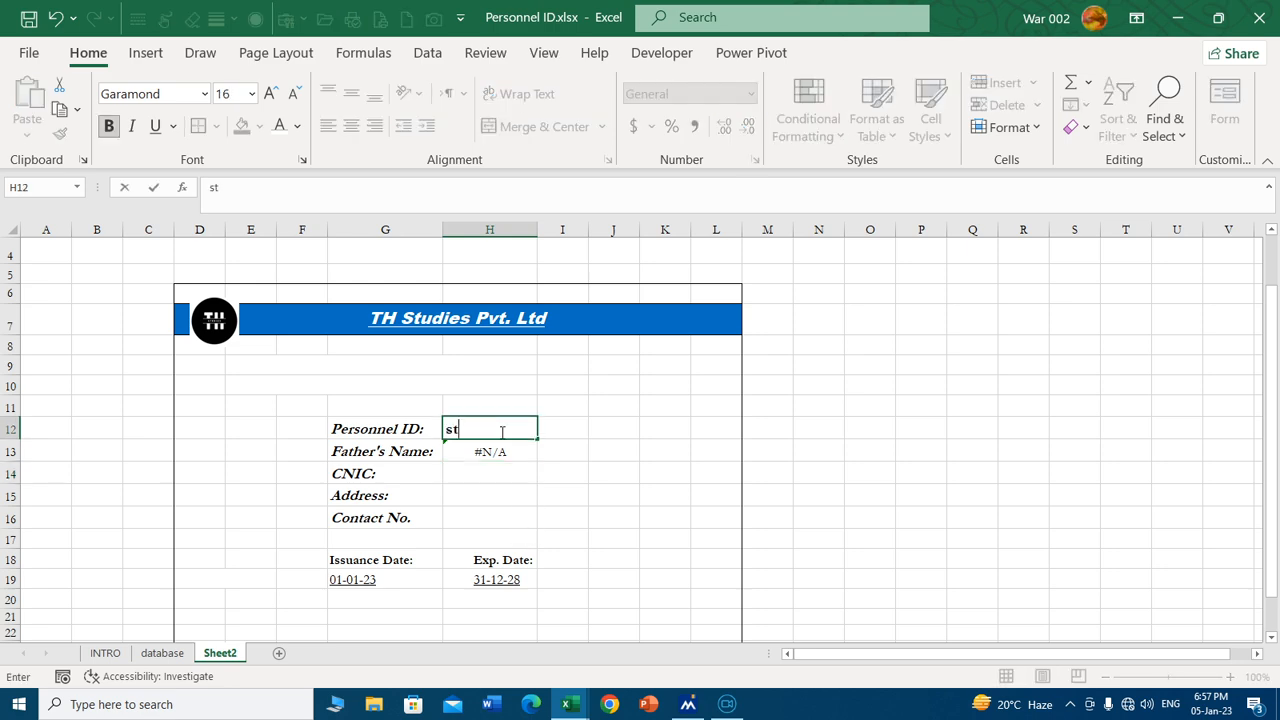
{"action": "type", "text": "1001"}
{"action": "key", "text": "Return"}
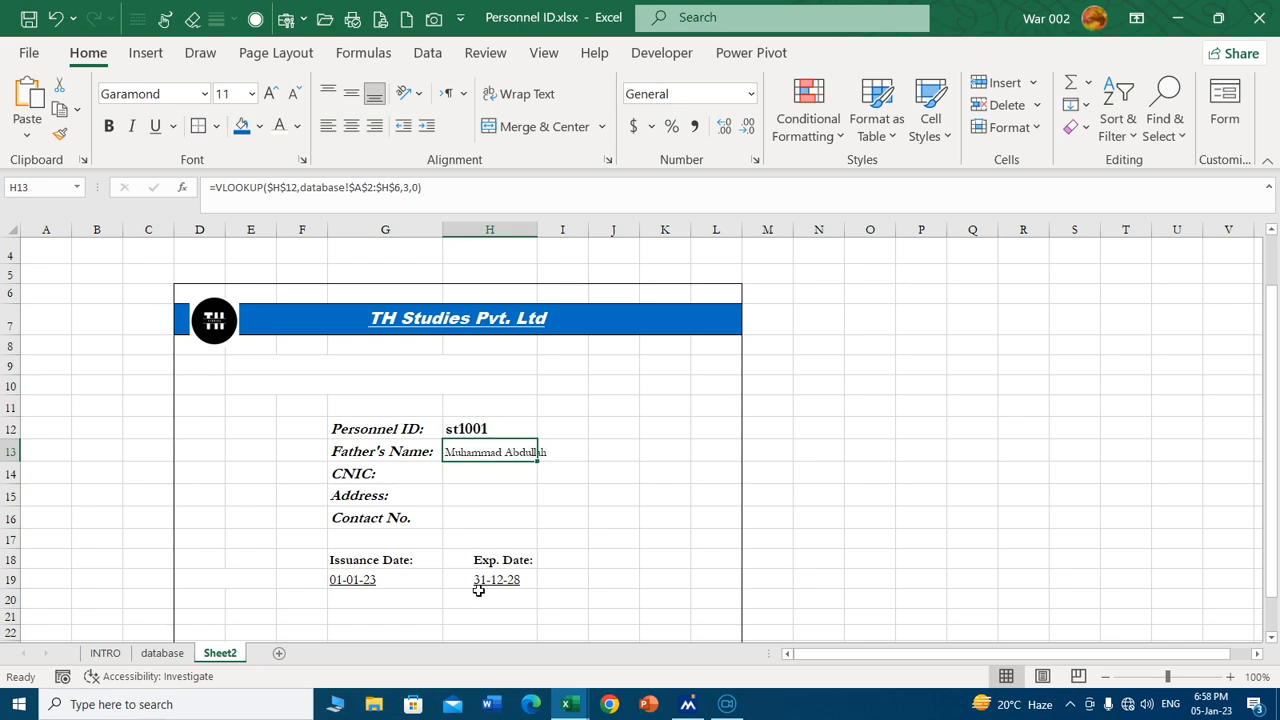
Copy the Father's Name formula from H13 into the CNIC, Address and Contact No. cells H14:H16.
{"action": "key", "text": "ctrl+c"}
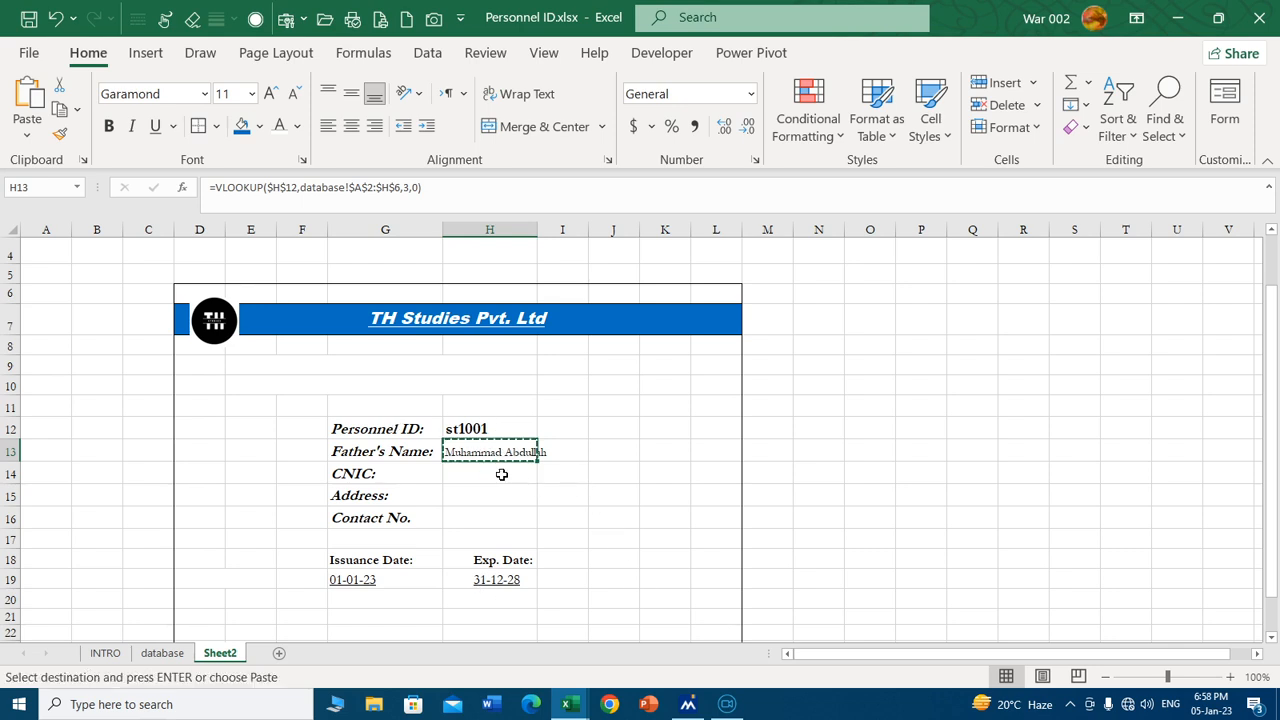
{"action": "left_click_drag", "start_coordinate": [490, 470], "coordinate": [494, 520]}
{"action": "key", "text": "ctrl+v"}
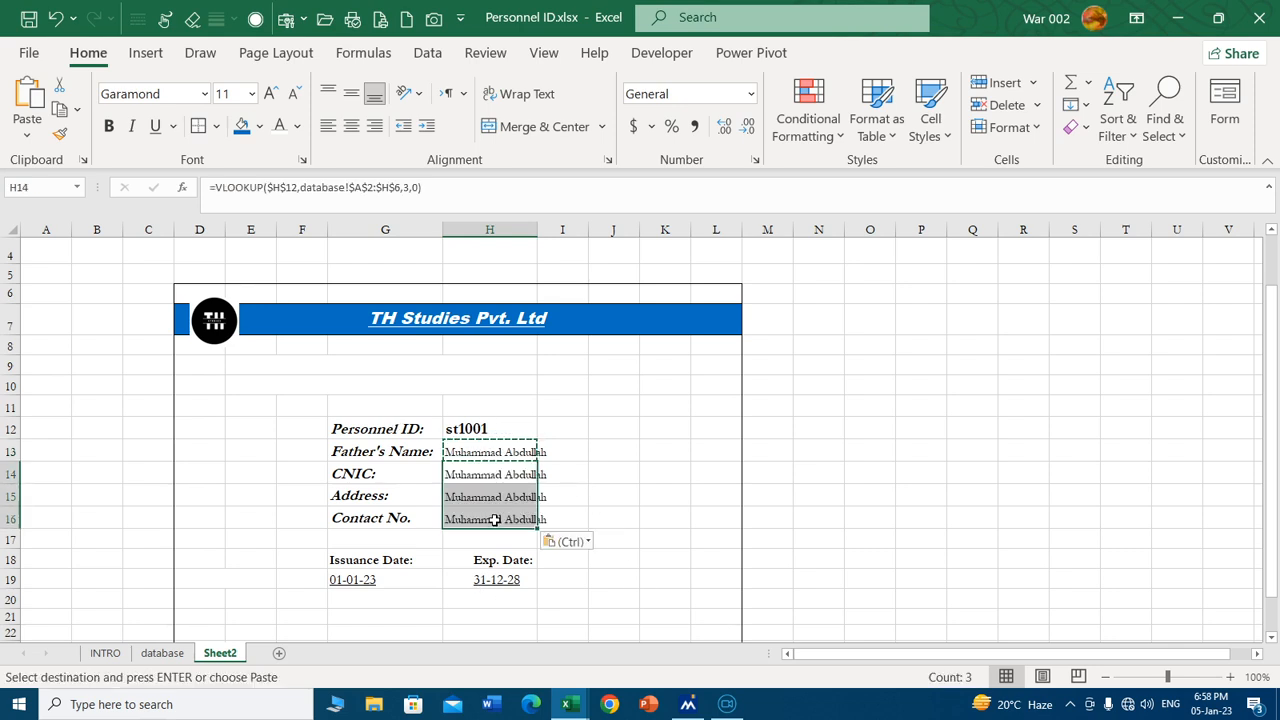
{"action": "left_click", "coordinate": [694, 424]}
Change the column index of the CNIC formula in H14 to match the database sheet's CNIC No column.
{"action": "left_click", "coordinate": [477, 476]}
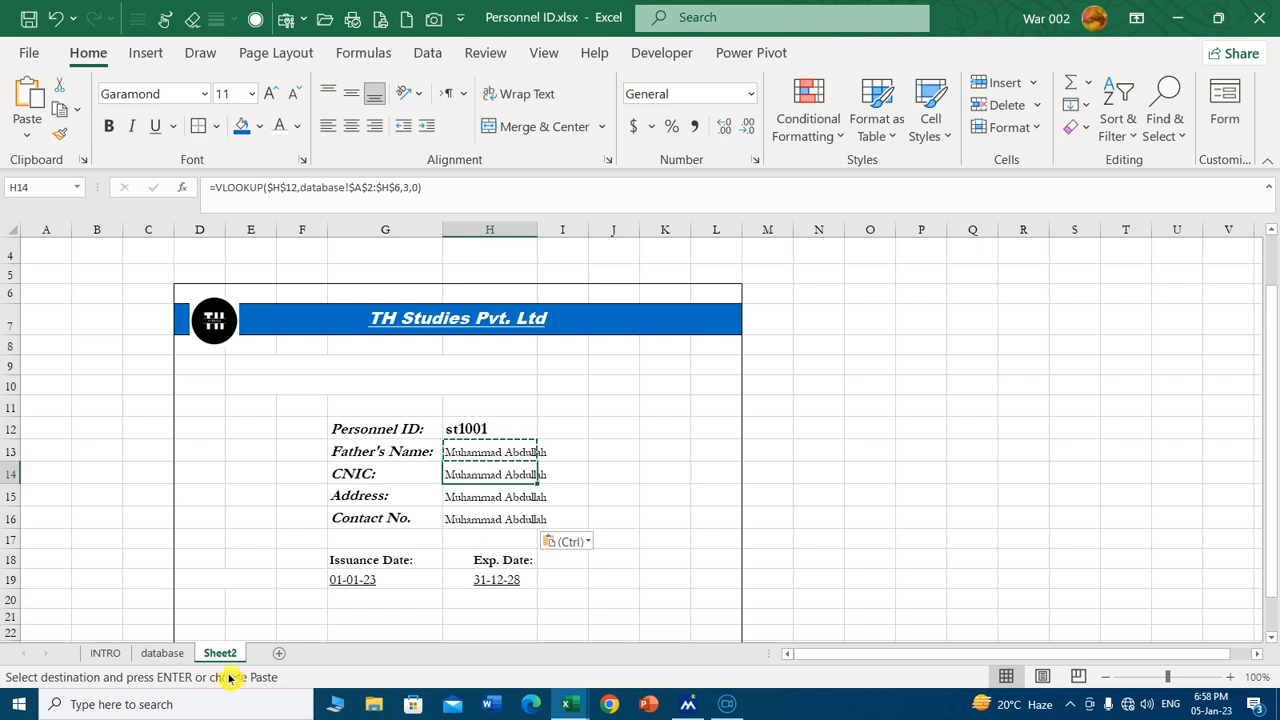
{"action": "left_click", "coordinate": [165, 655]}
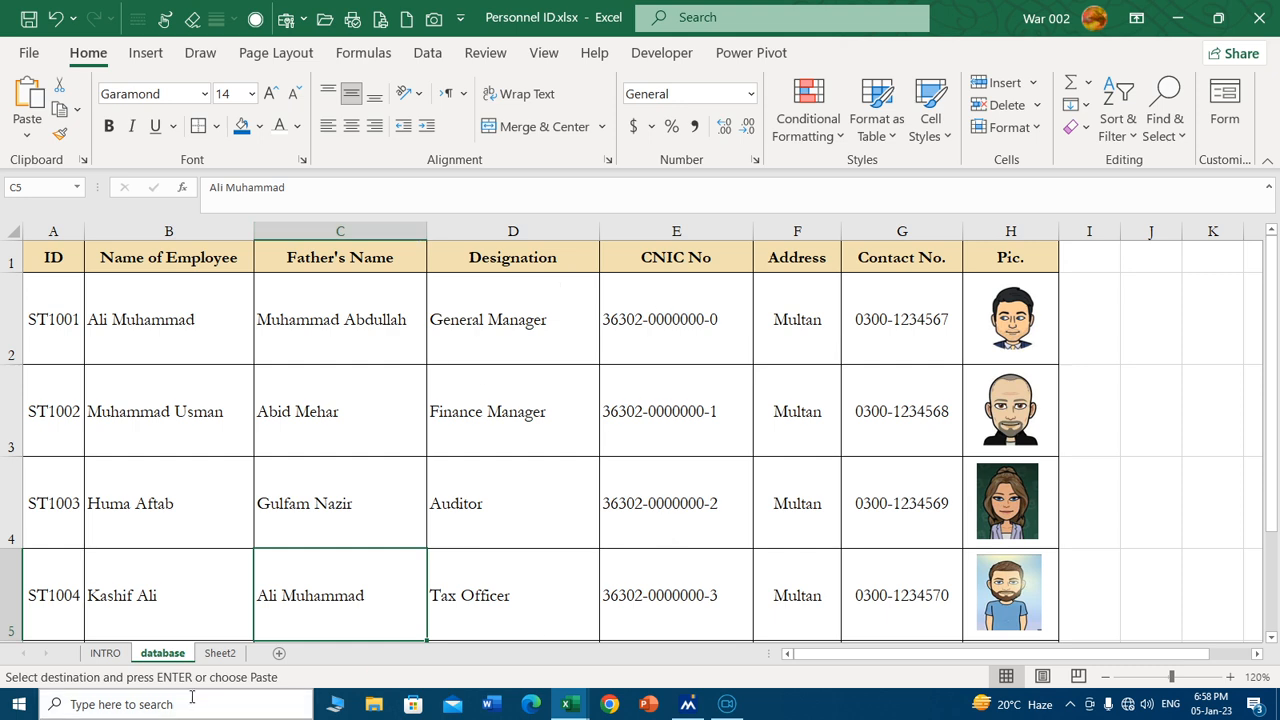
{"action": "left_click", "coordinate": [227, 656]}
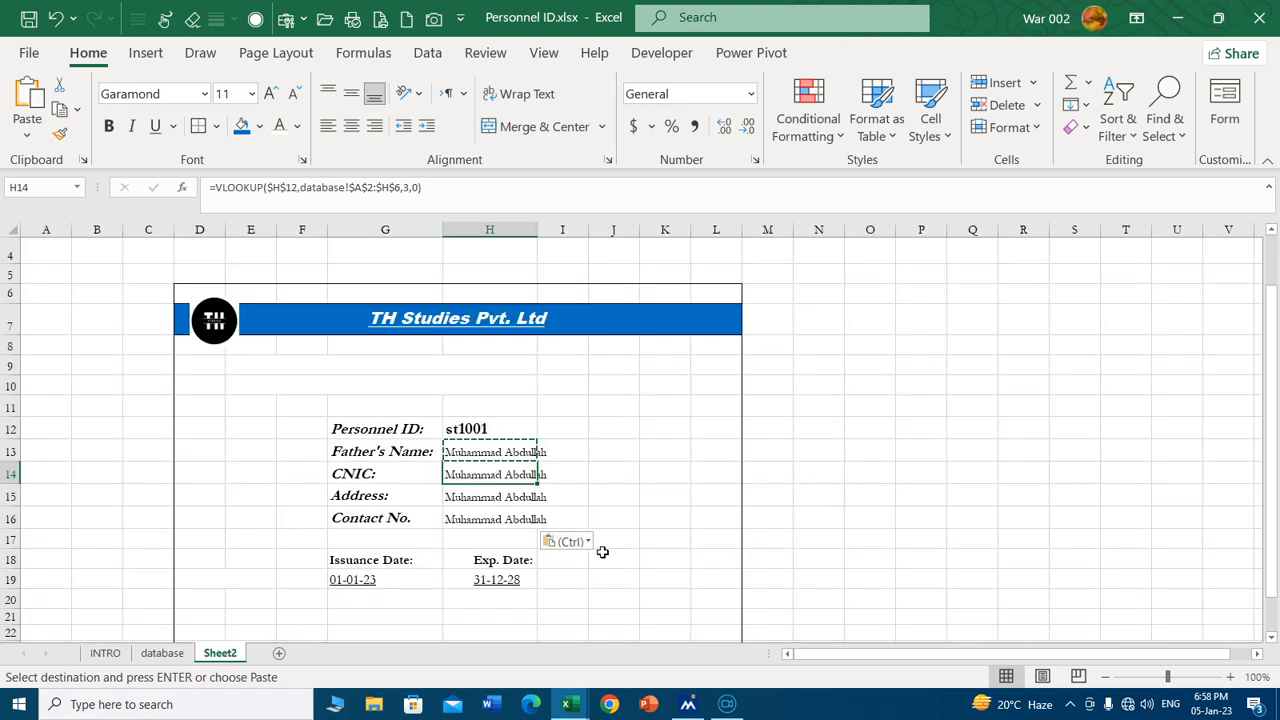
{"action": "double_click", "coordinate": [492, 474]}
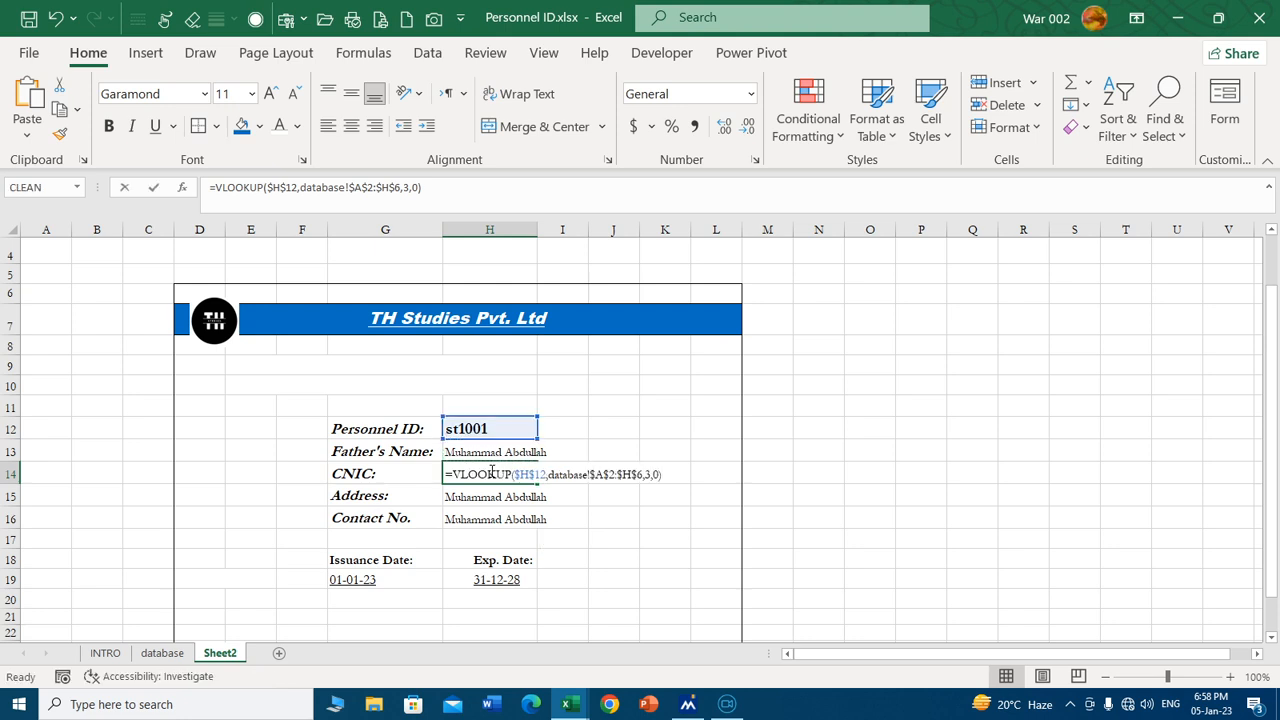
{"action": "left_click", "coordinate": [651, 474]}
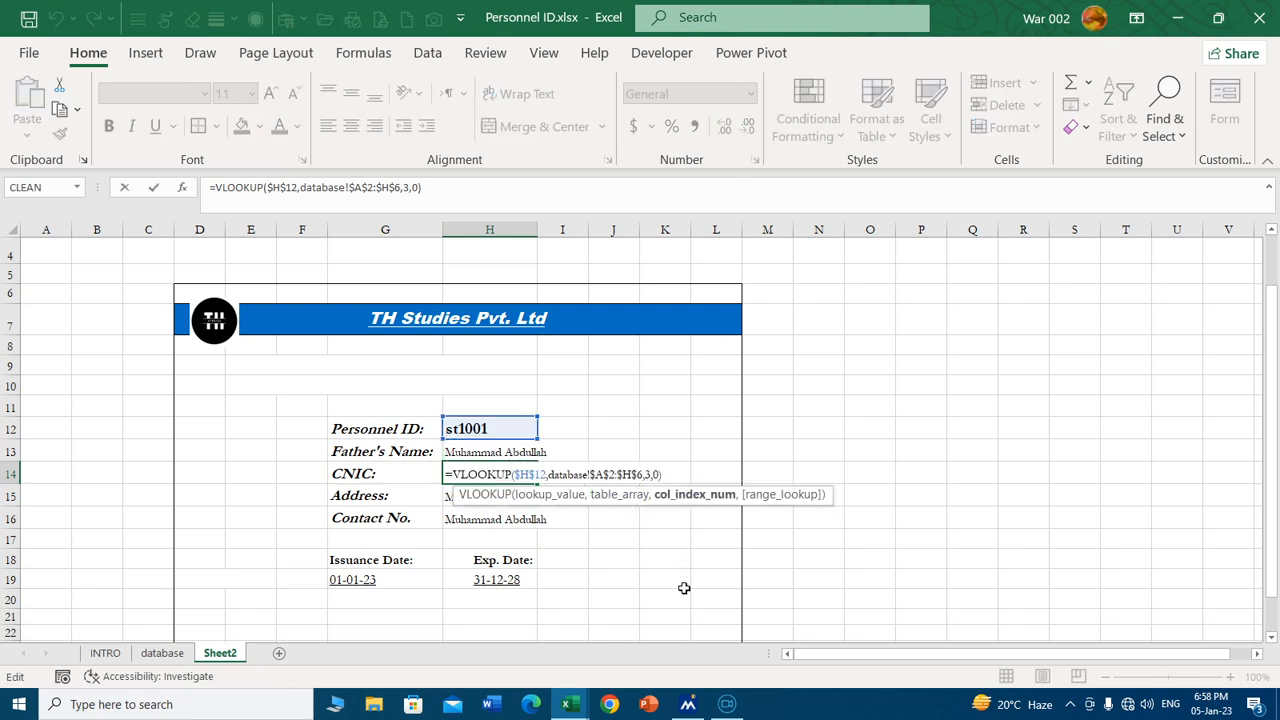
{"action": "key", "text": "Return"}
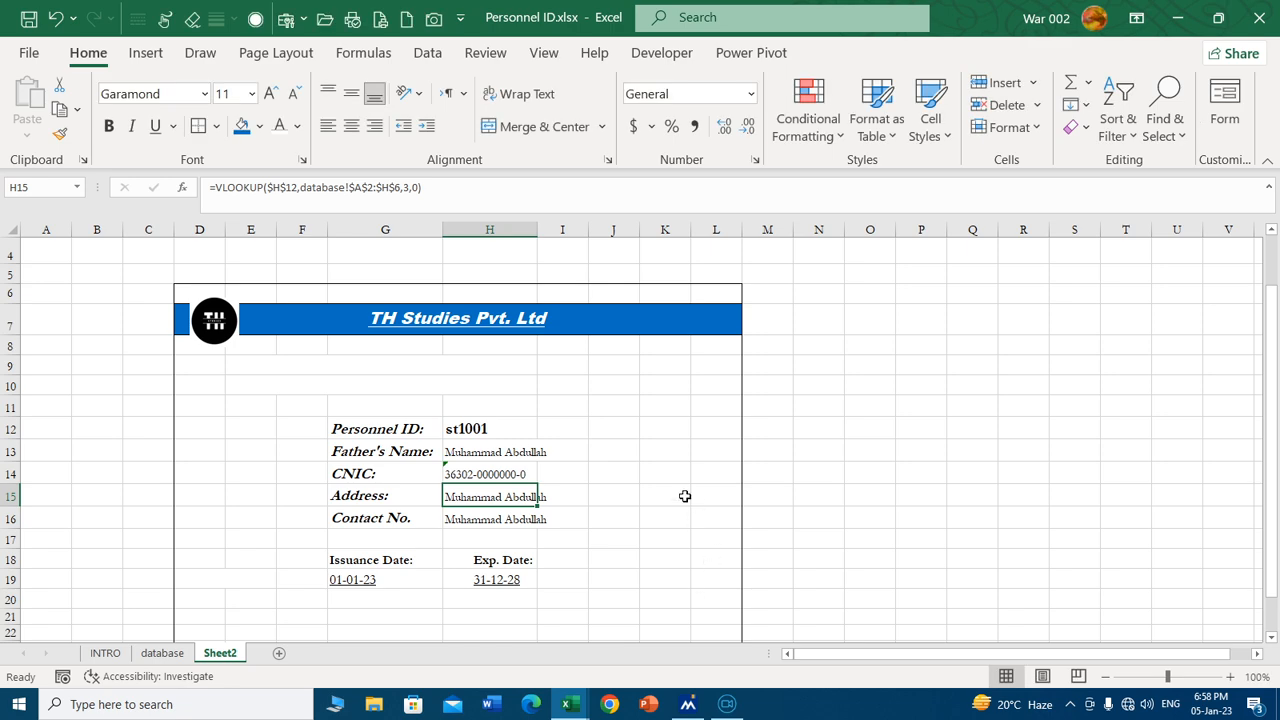
Change the column index of the Address formula in H15 to match the database sheet's Address column.
{"action": "scroll", "coordinate": [685, 496], "scroll_direction": "up", "scroll_amount": 3}
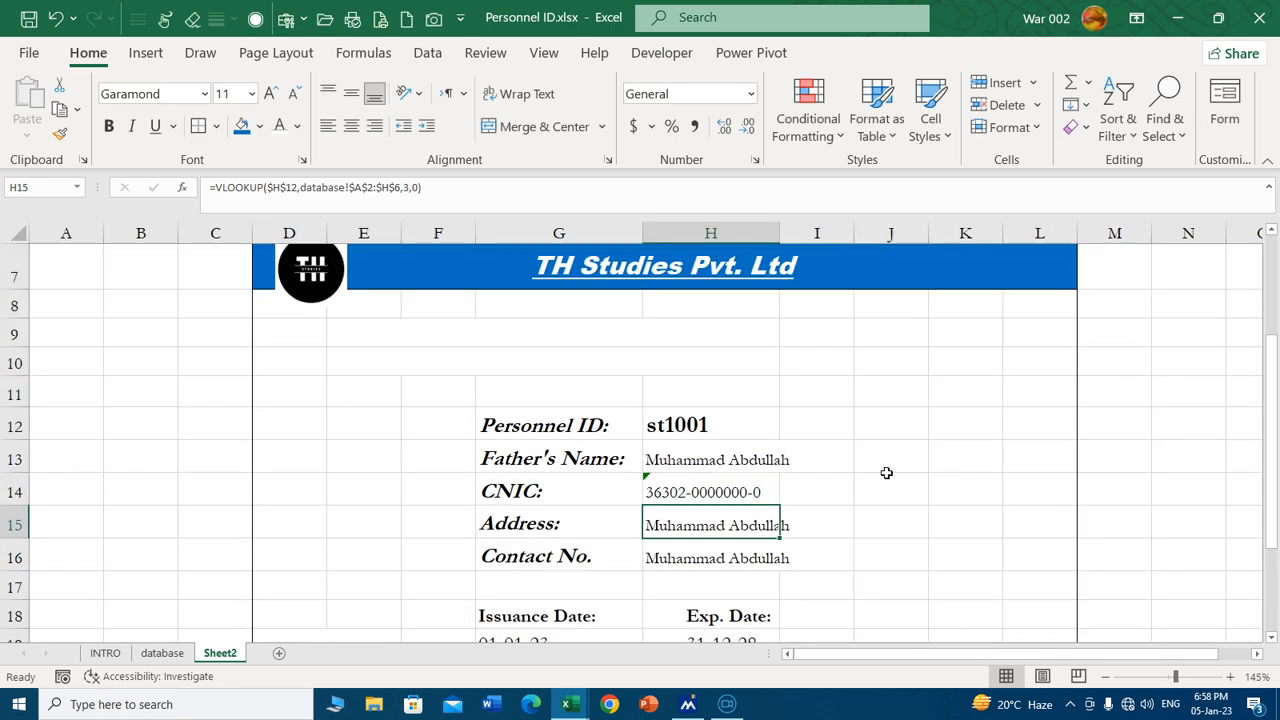
{"action": "scroll", "coordinate": [886, 473], "scroll_direction": "down", "scroll_amount": 1}
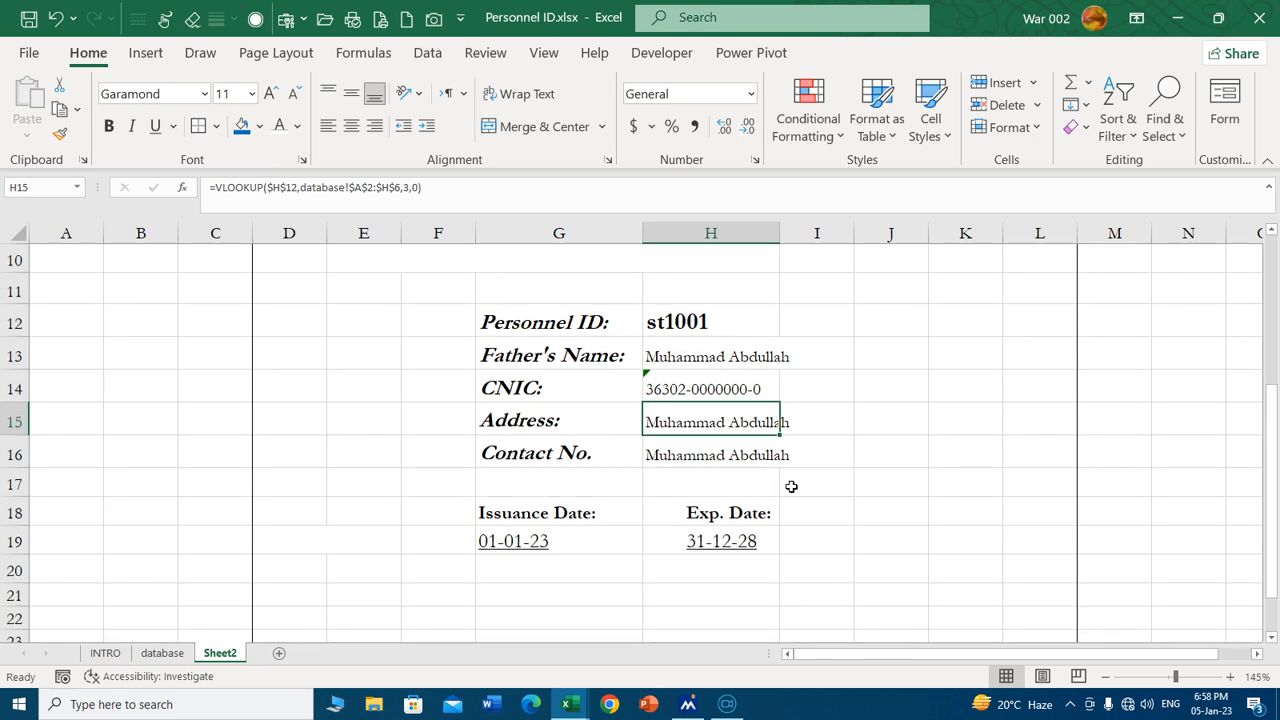
{"action": "left_click", "coordinate": [183, 653]}
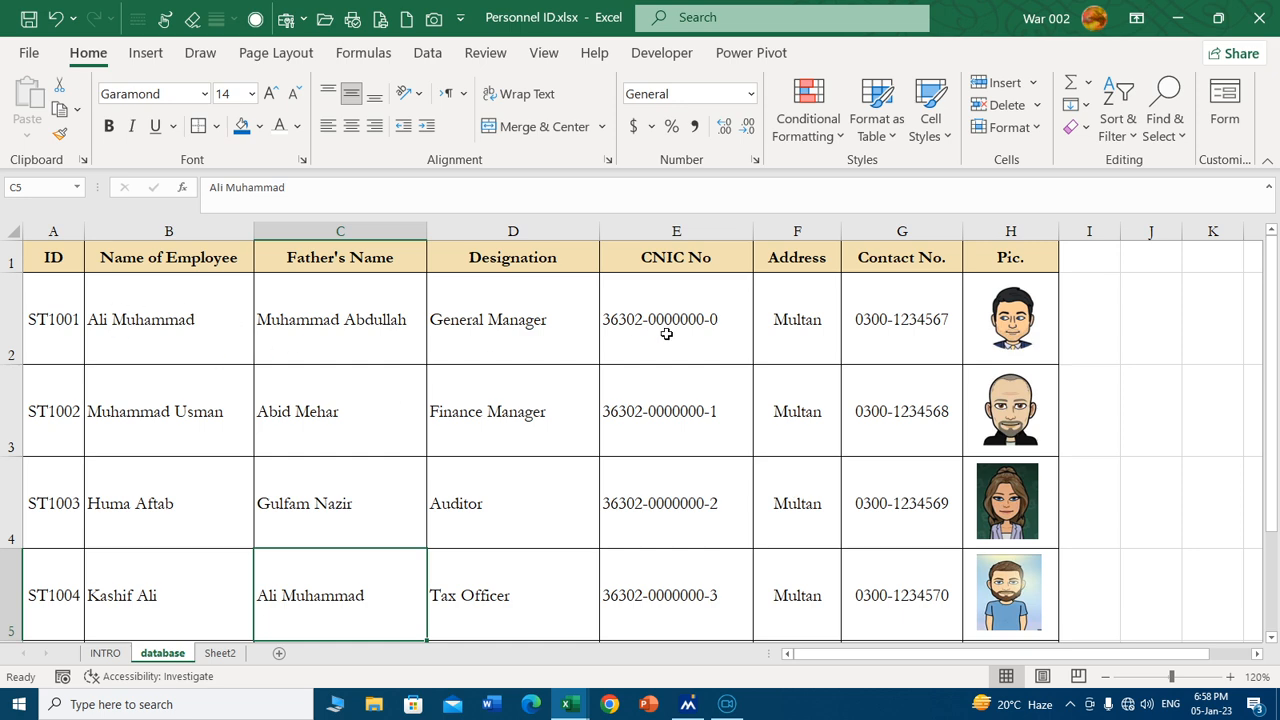
{"action": "left_click", "coordinate": [220, 654]}
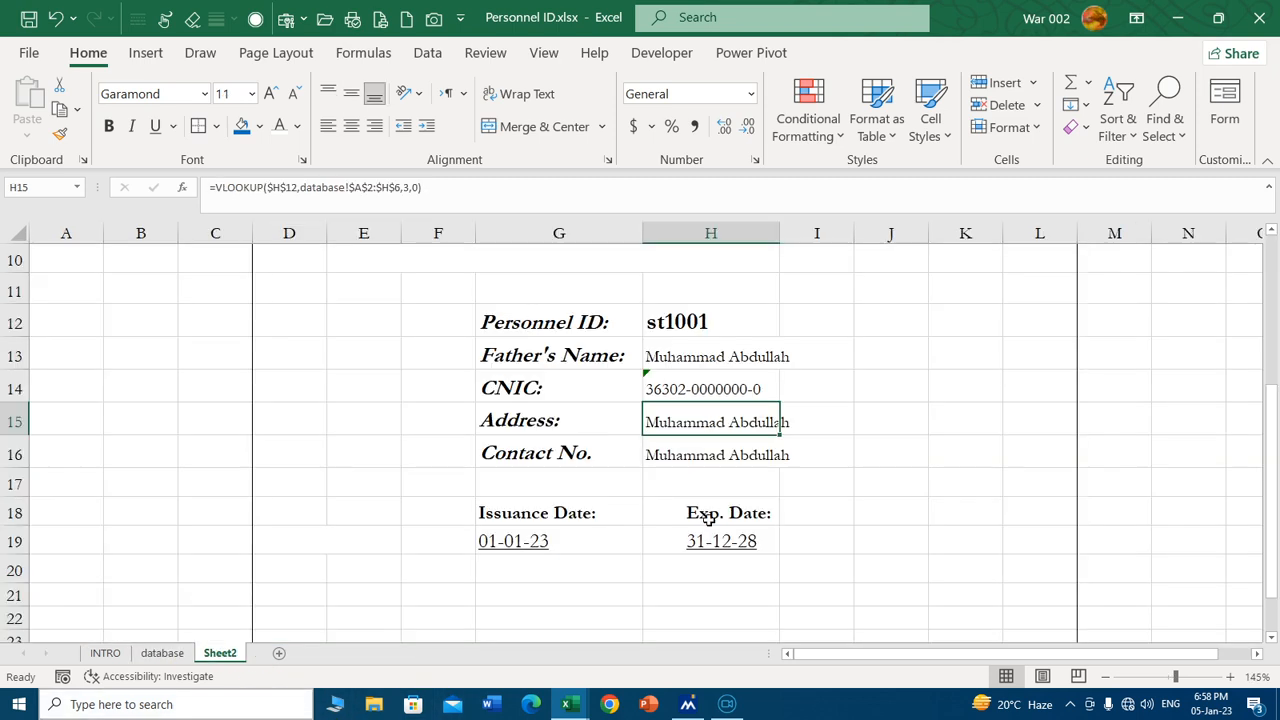
{"action": "double_click", "coordinate": [719, 424]}
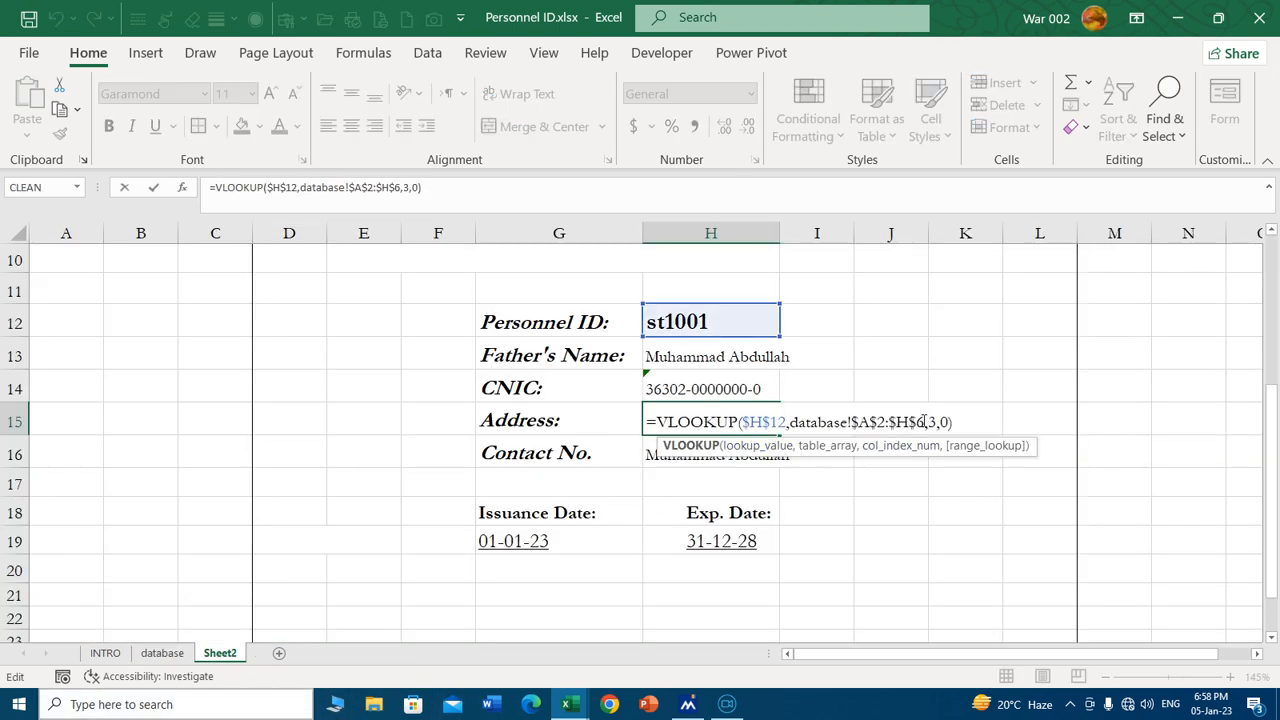
{"action": "left_click", "coordinate": [932, 421]}
{"action": "key", "text": "BackSpace"}
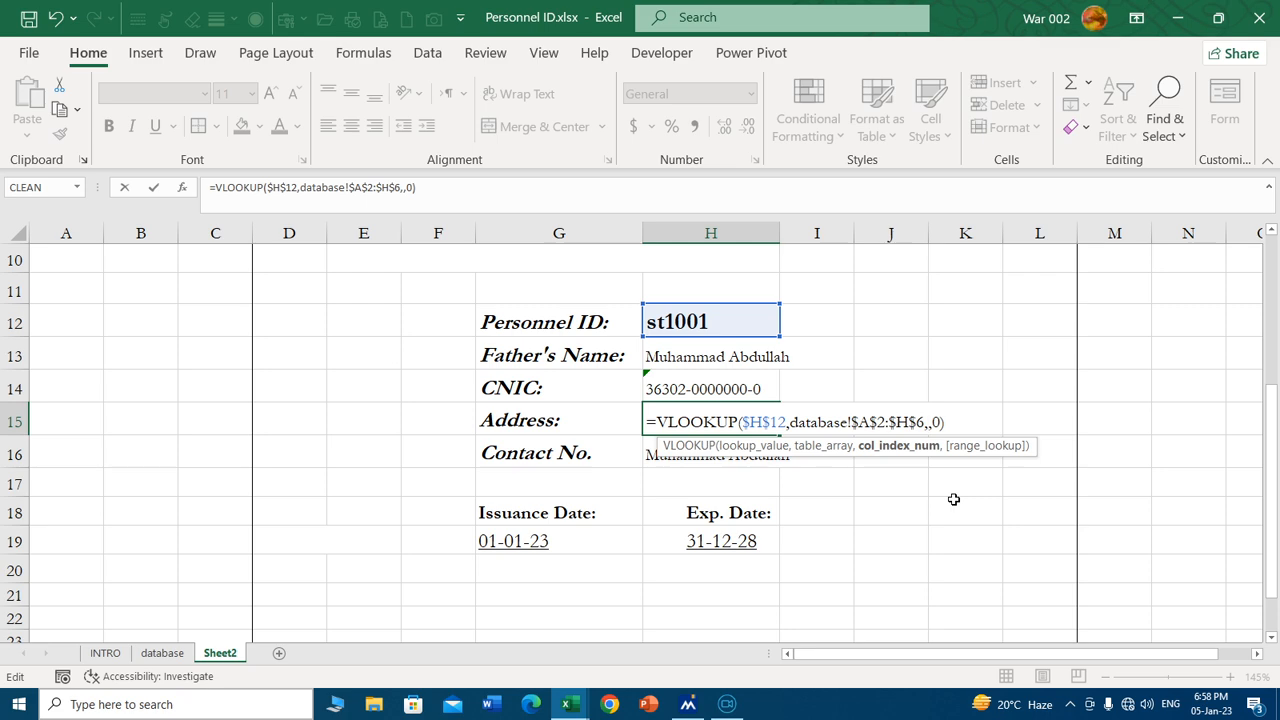
{"action": "type", "text": "3"}
{"action": "key", "text": "Return"}
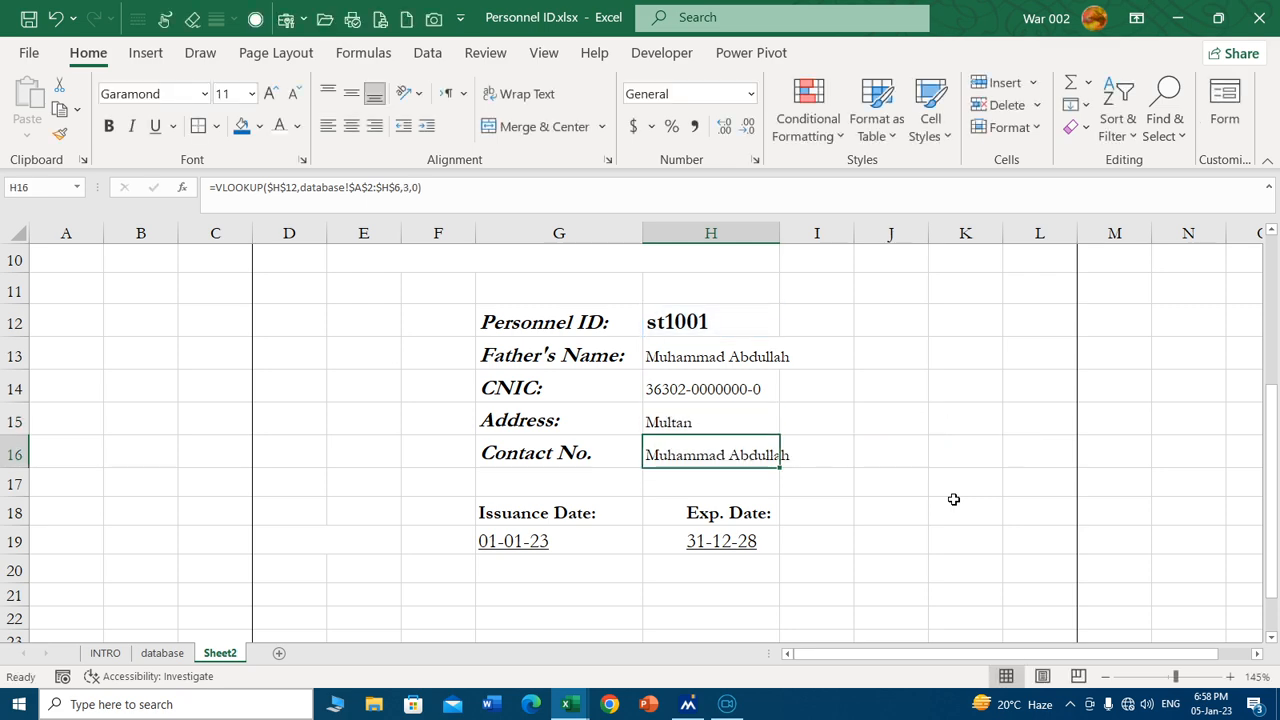
Set the column index of the Contact No. formula in H16 to 7.
{"action": "double_click", "coordinate": [745, 454]}
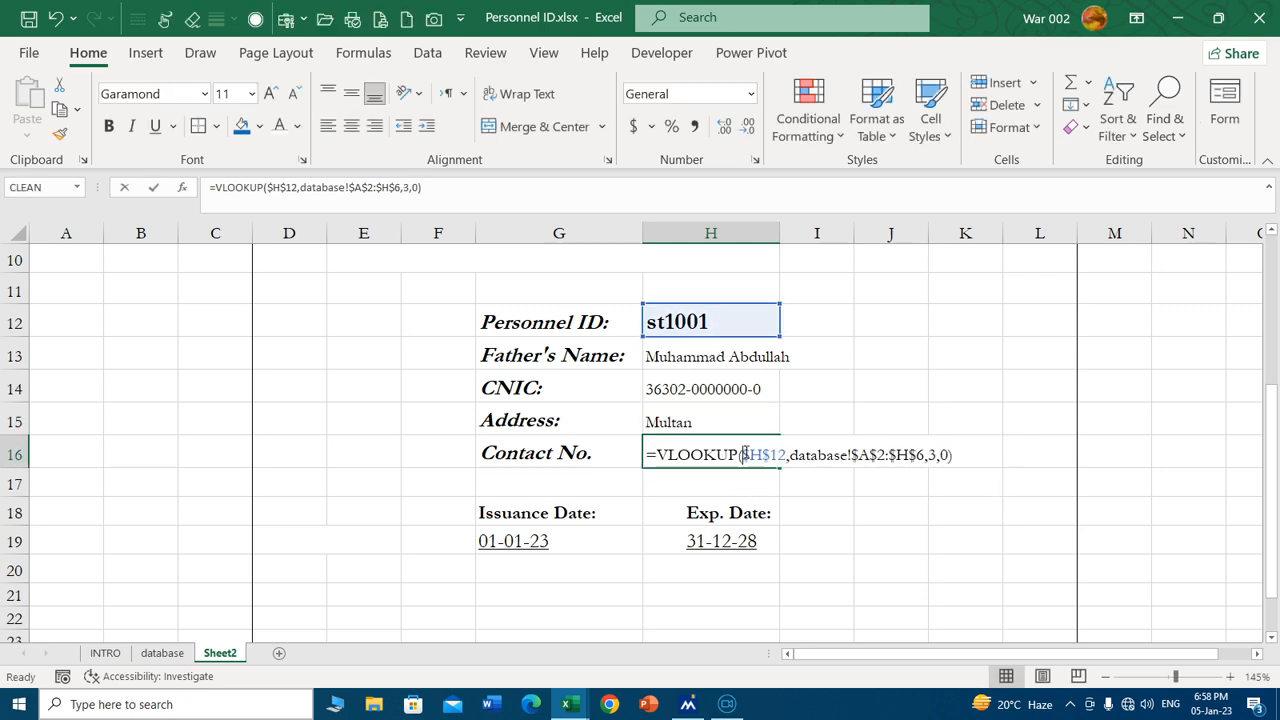
{"action": "left_click", "coordinate": [932, 454]}
{"action": "key", "text": "BackSpace"}
{"action": "type", "text": "4"}
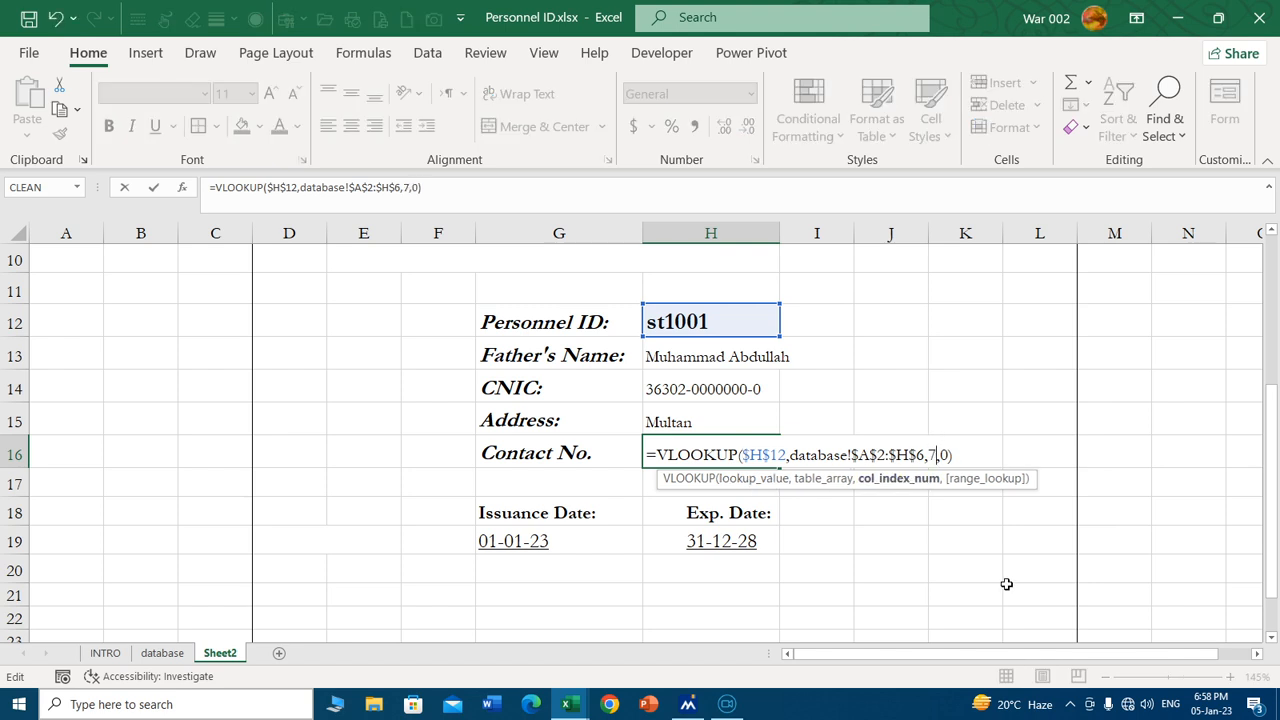
{"action": "key", "text": "Return"}
Copy the Father's Name result from H13 and paste it as a value into the merged lines E9 and E10 below the header.
{"action": "scroll", "coordinate": [663, 491], "scroll_direction": "up", "scroll_amount": 1}
{"action": "left_click", "coordinate": [716, 471]}
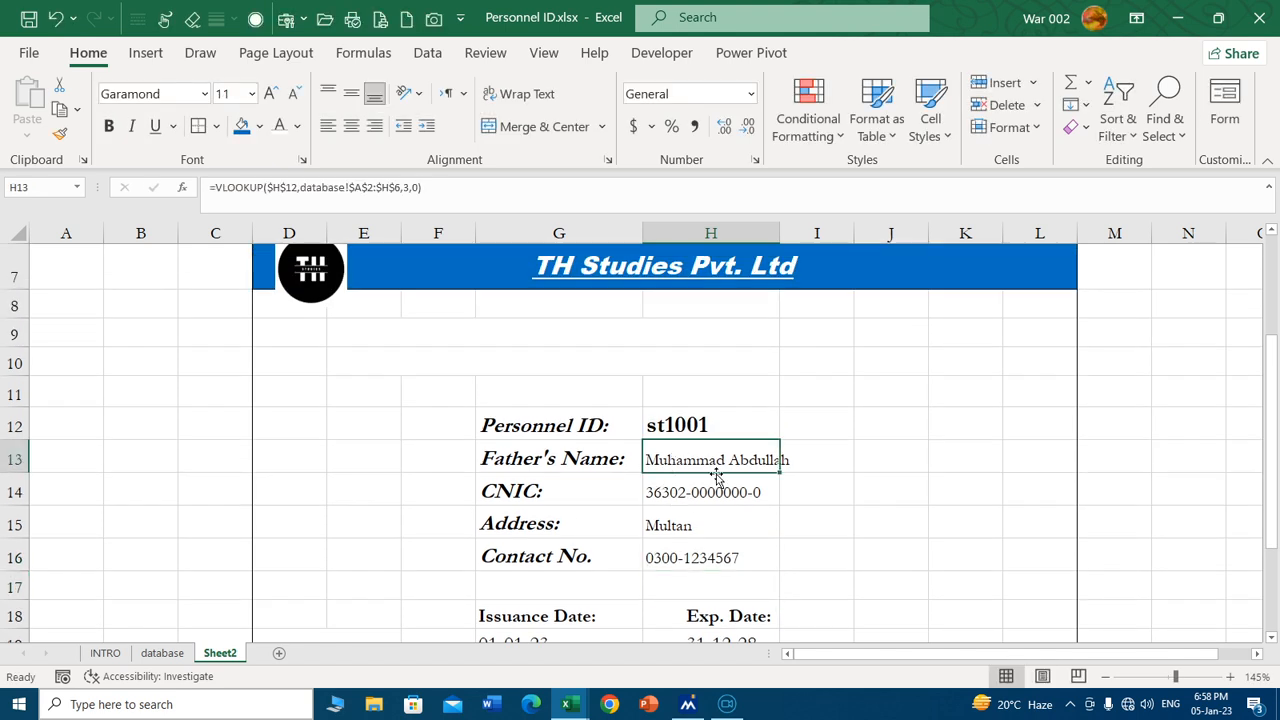
{"action": "key", "text": "ctrl+c"}
{"action": "left_click", "coordinate": [393, 348]}
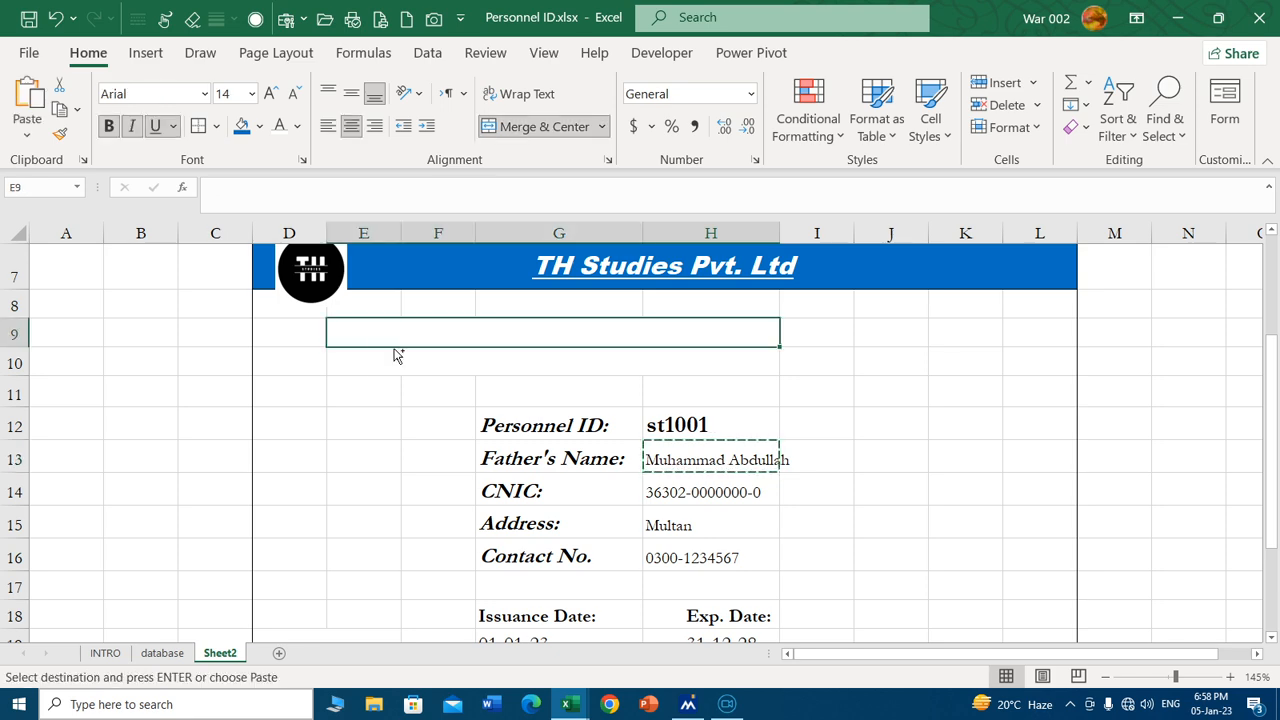
{"action": "key", "text": "ctrl+v"}
{"action": "left_click", "coordinate": [386, 363]}
{"action": "key", "text": "ctrl+v"}
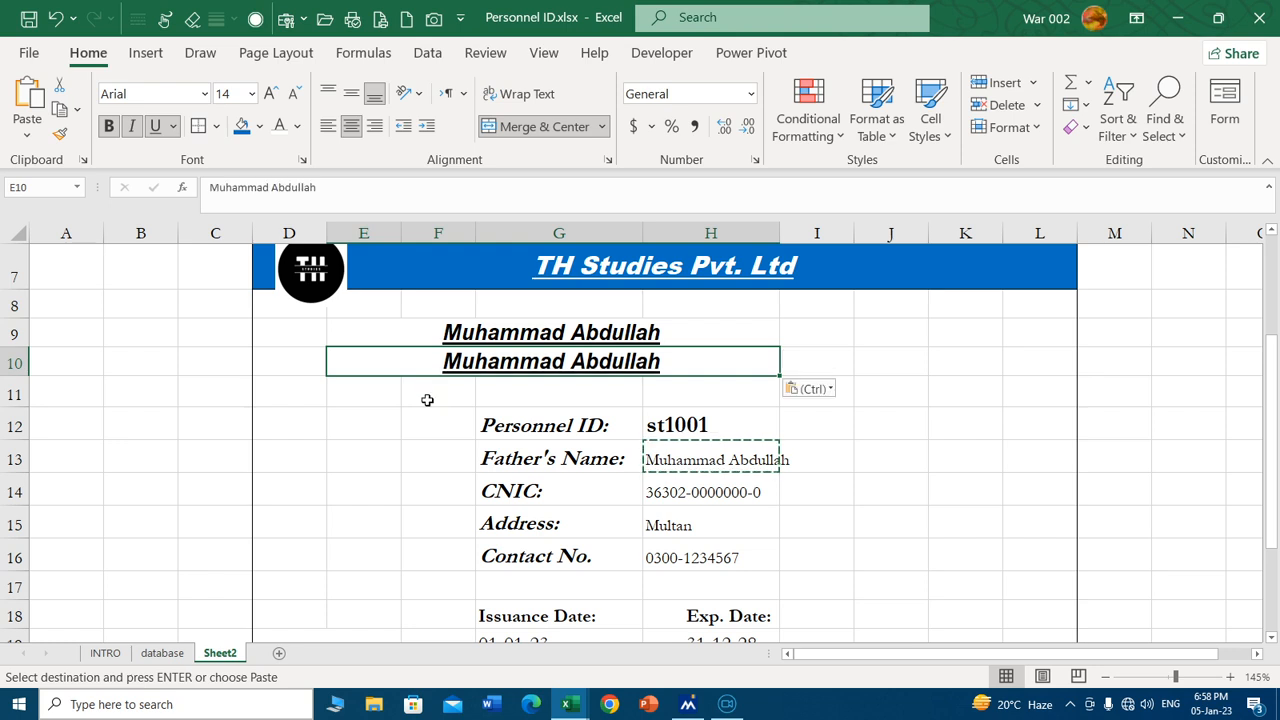
{"action": "left_click", "coordinate": [405, 399]}
{"action": "left_click", "coordinate": [457, 337]}
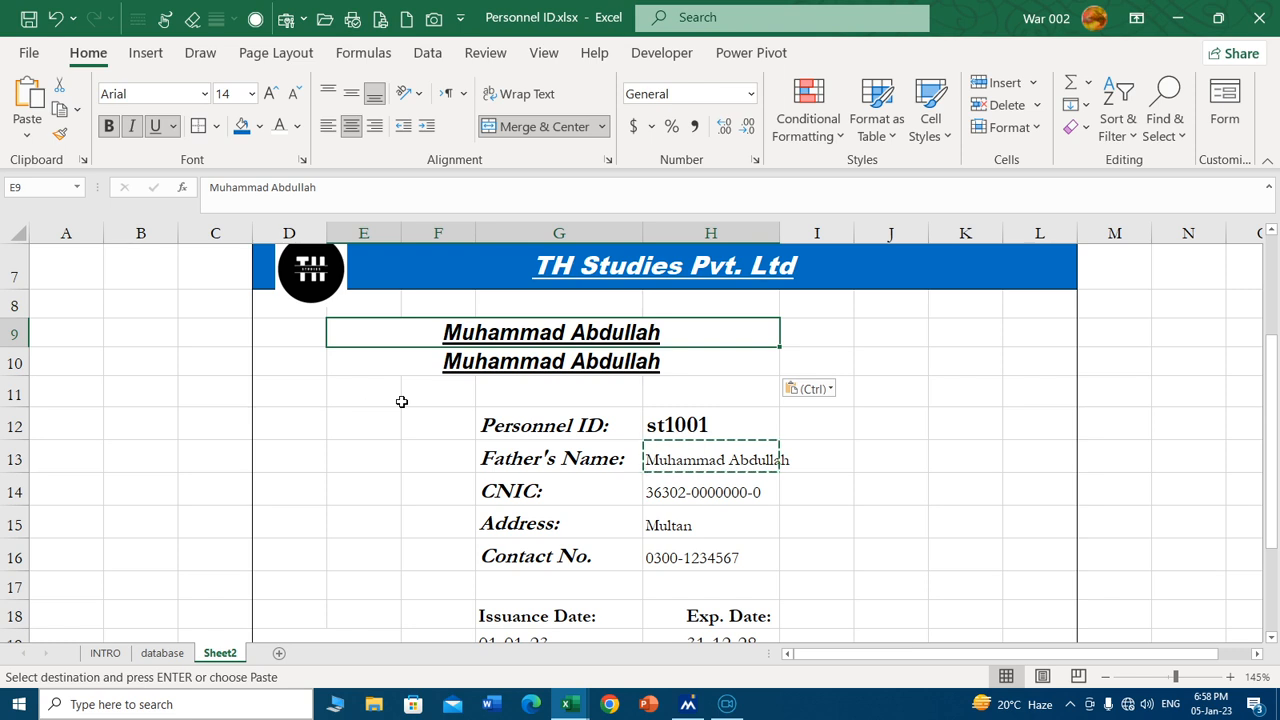
{"action": "key", "text": "Escape"}
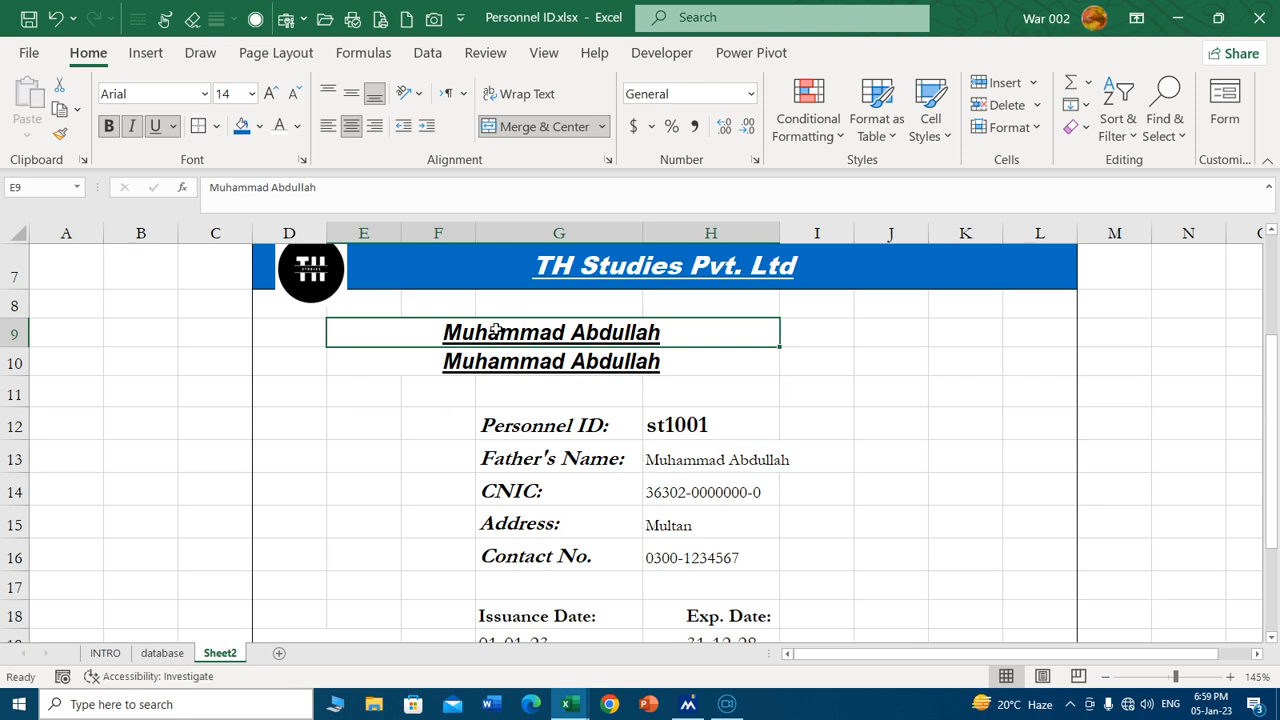
Enter =VLOOKUP($H$12,database!$A$2:$H$6,2,0) in E9 to return the employee's name from the database sheet.
{"action": "type", "text": "=vlol"}
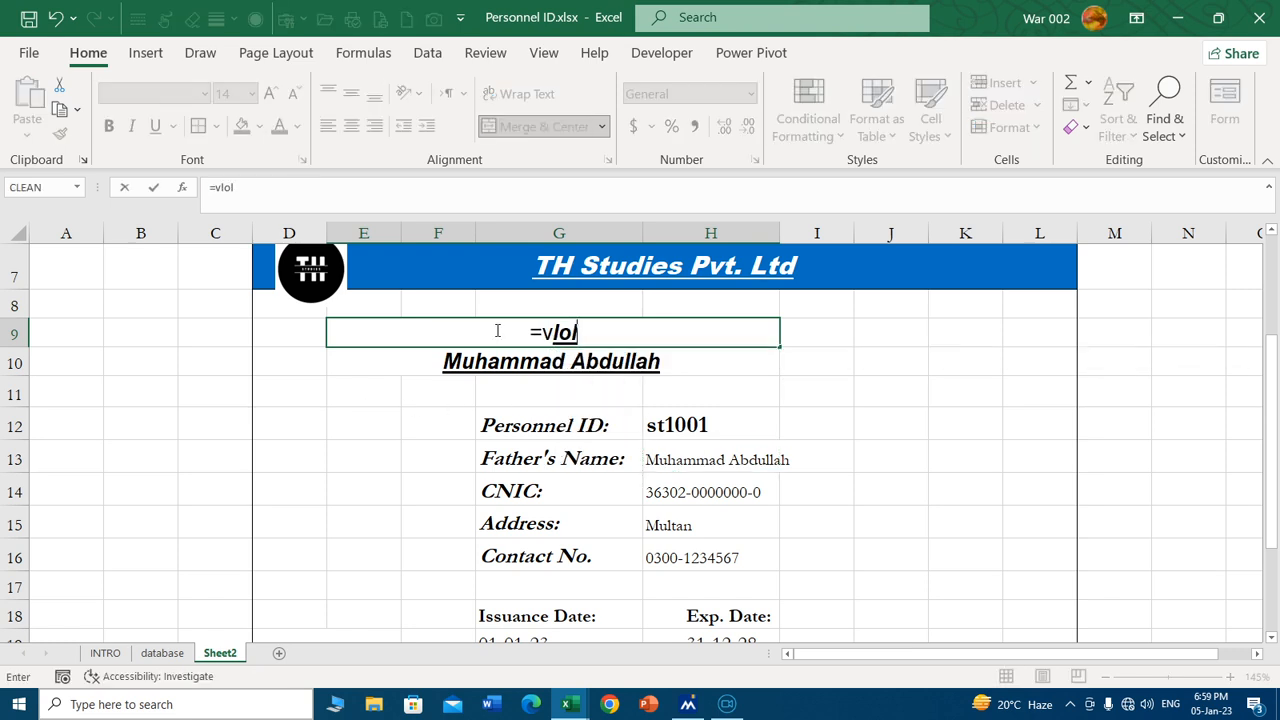
{"action": "key", "text": "BackSpace"}
{"action": "key", "text": "Tab"}
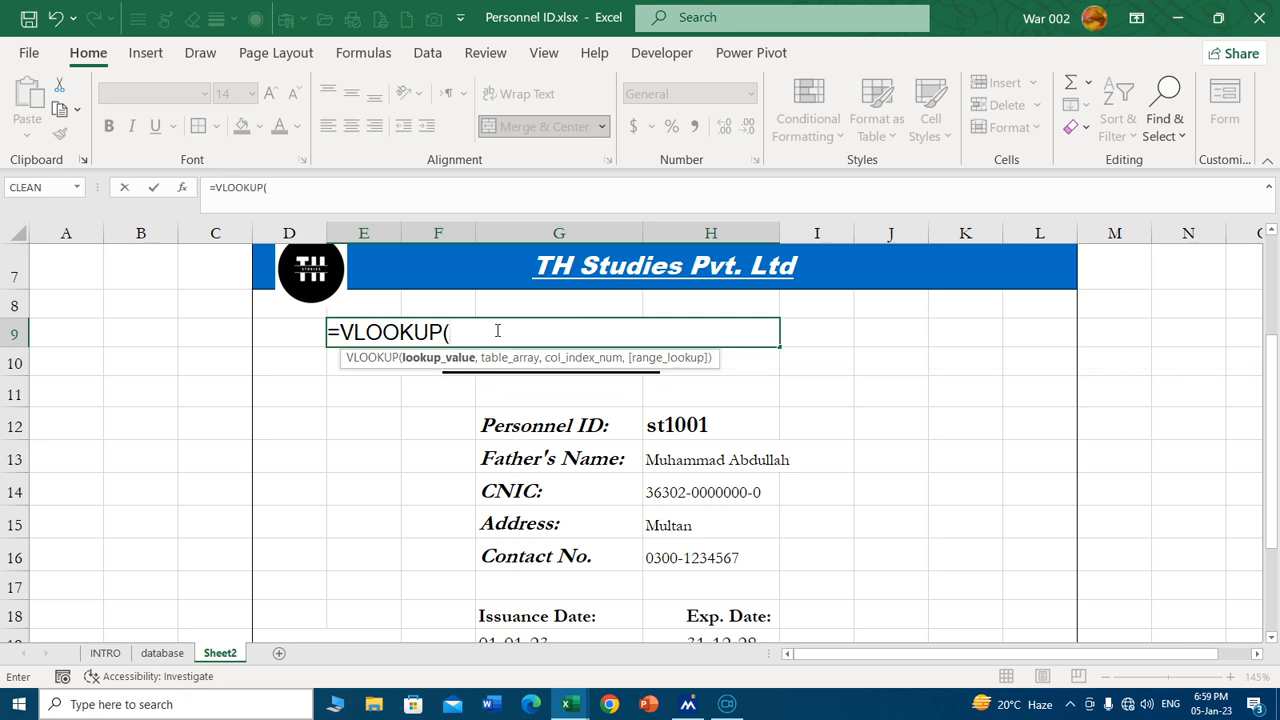
{"action": "left_click", "coordinate": [686, 432]}
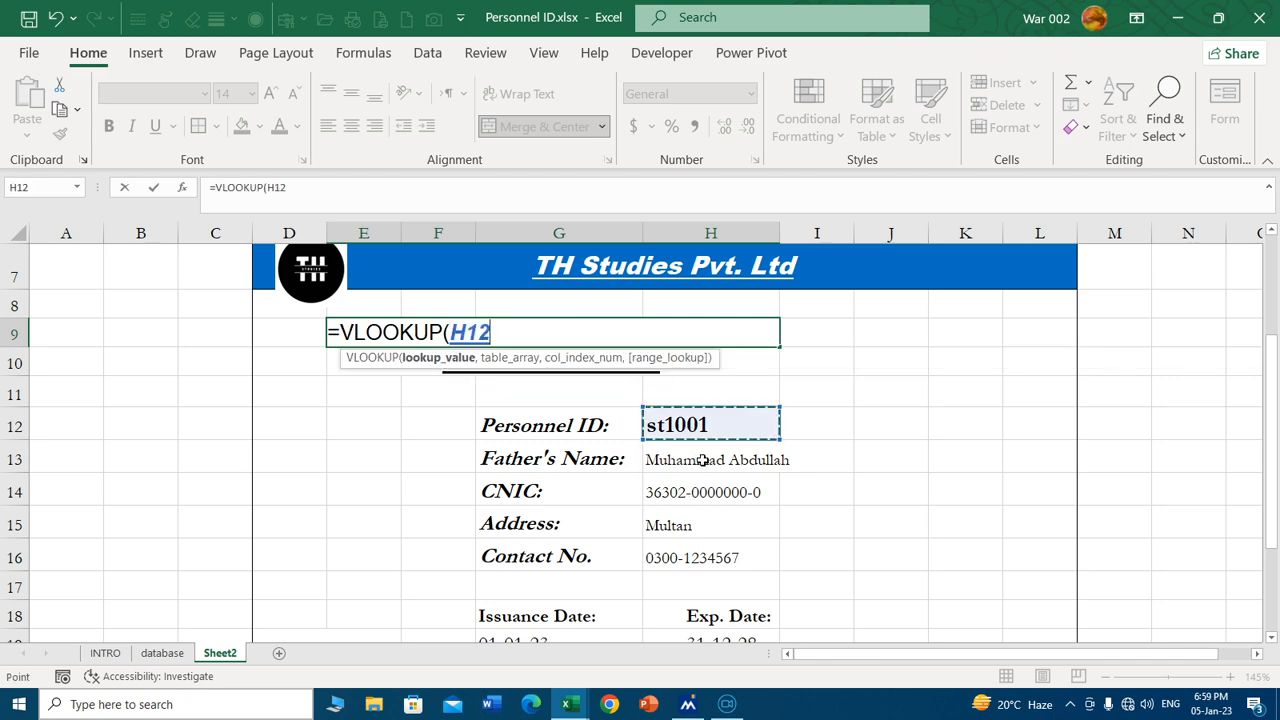
{"action": "key", "text": "F4"}
{"action": "type", "text": ","}
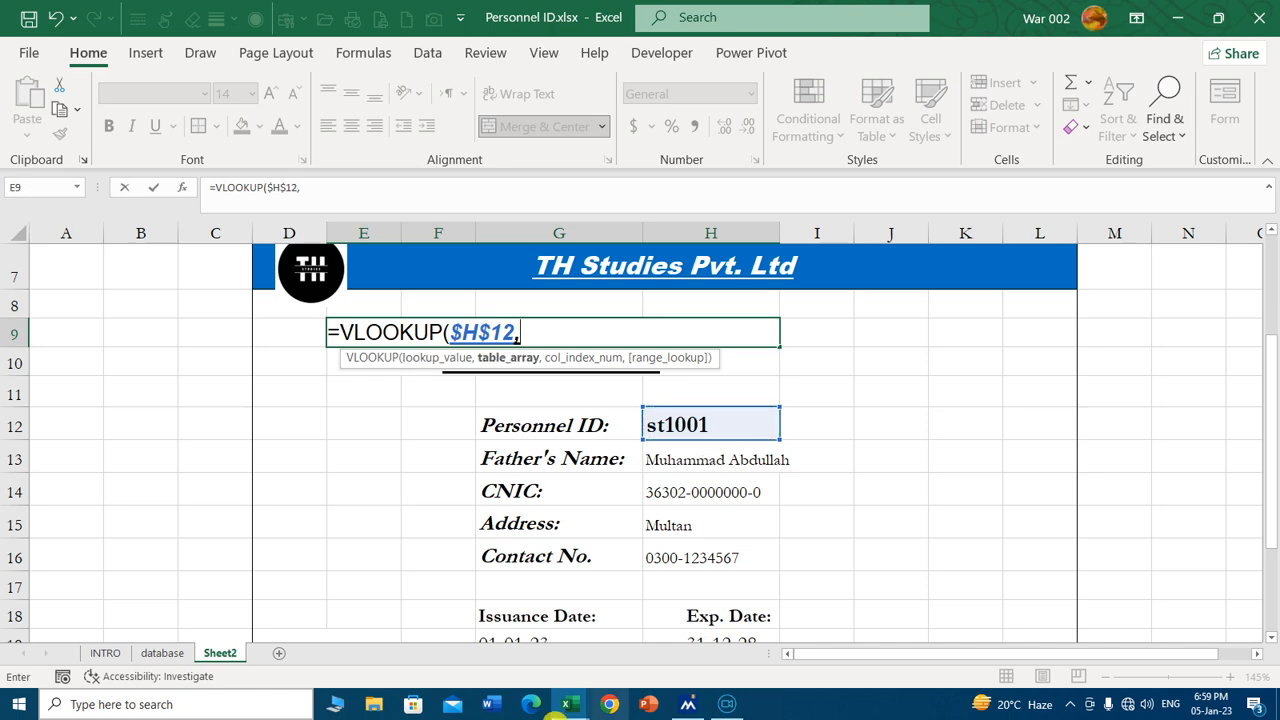
{"action": "left_click", "coordinate": [152, 655]}
{"action": "left_click_drag", "start_coordinate": [63, 317], "coordinate": [1010, 590]}
{"action": "key", "text": "F4"}
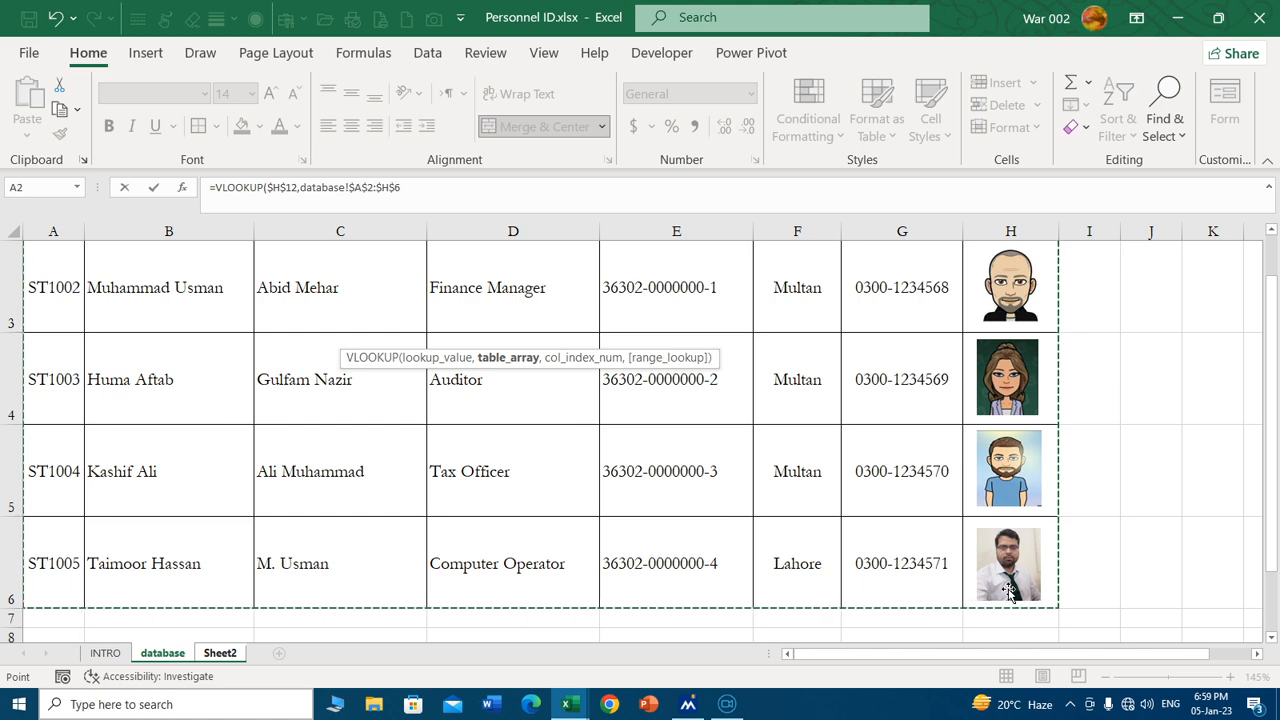
{"action": "type", "text": ","}
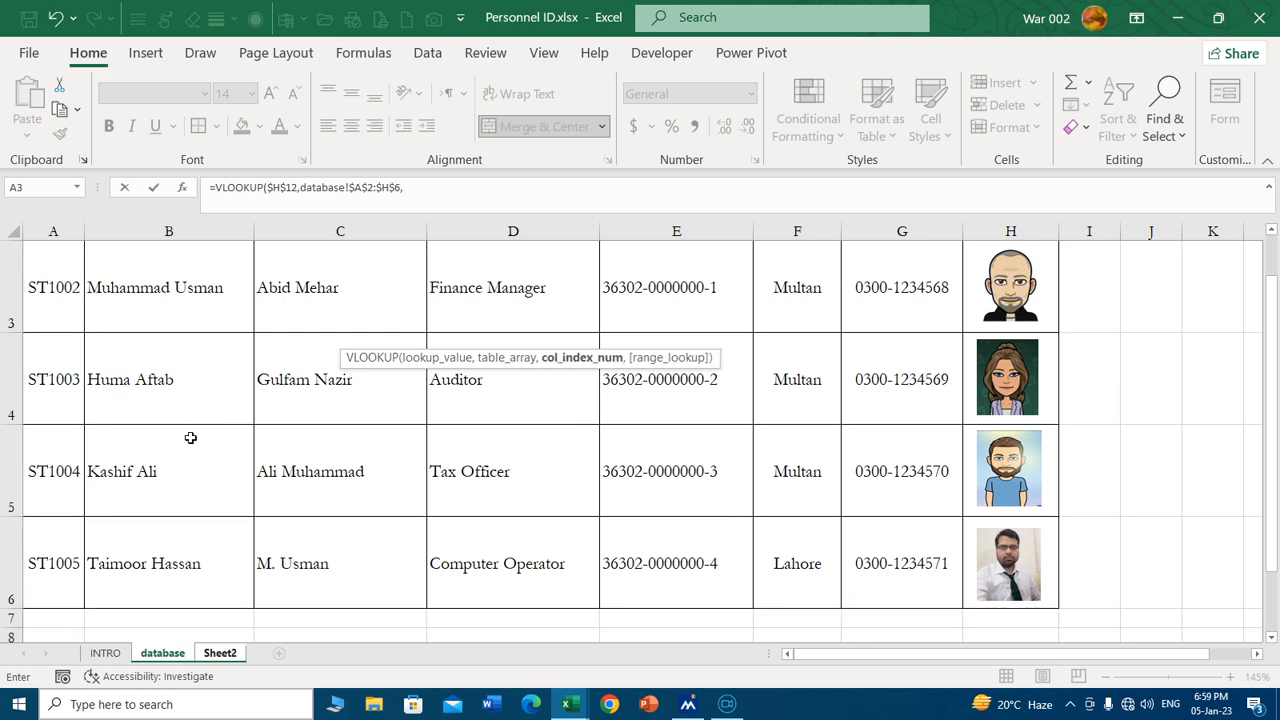
{"action": "scroll", "coordinate": [190, 439], "scroll_direction": "up", "scroll_amount": 2}
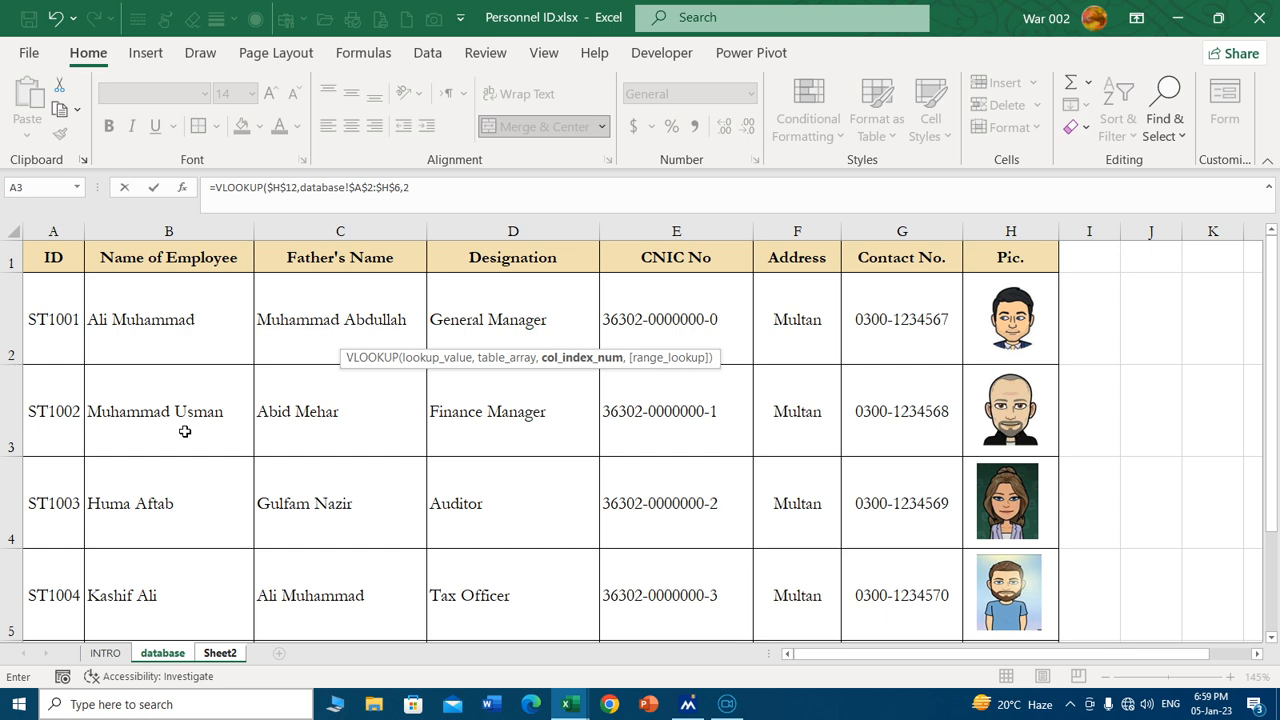
{"action": "type", "text": ",0"}
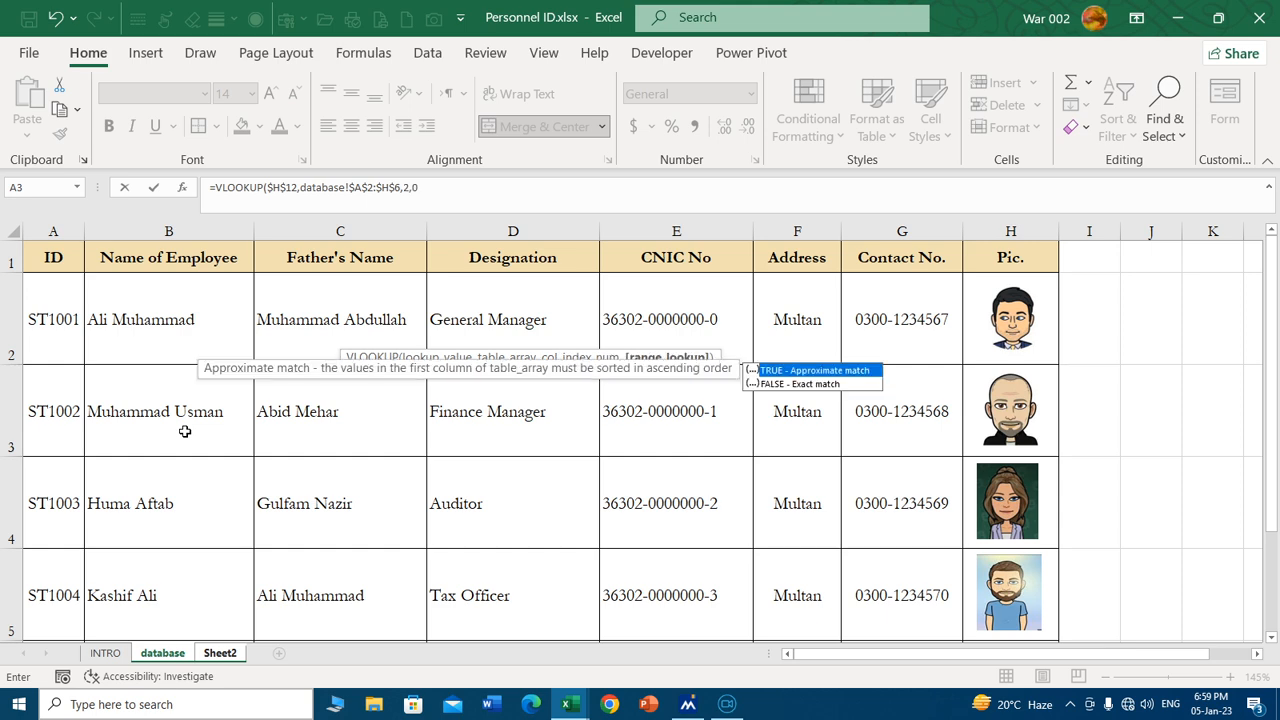
{"action": "key", "text": "Return"}
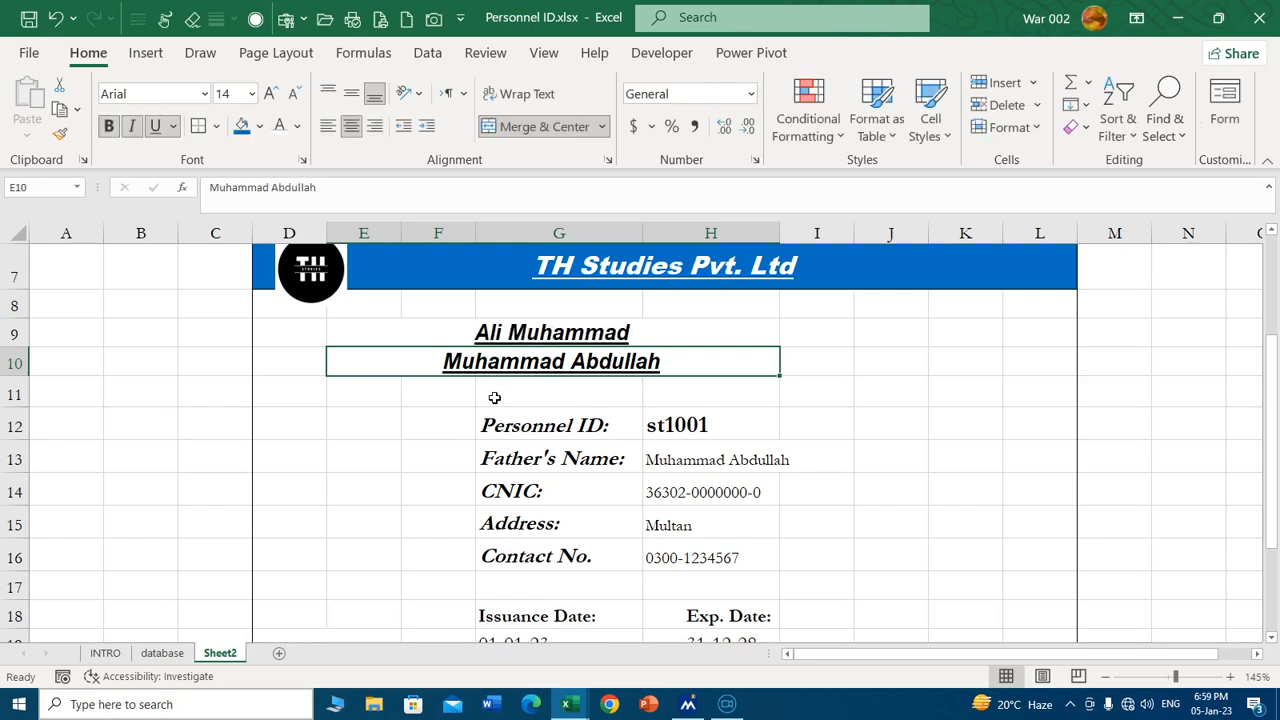
Enter =VLOOKUP($H$12,database!$A$2:$H$6,4,0) in E10 to return the employee's designation from the database sheet.
{"action": "type", "text": "=vloo"}
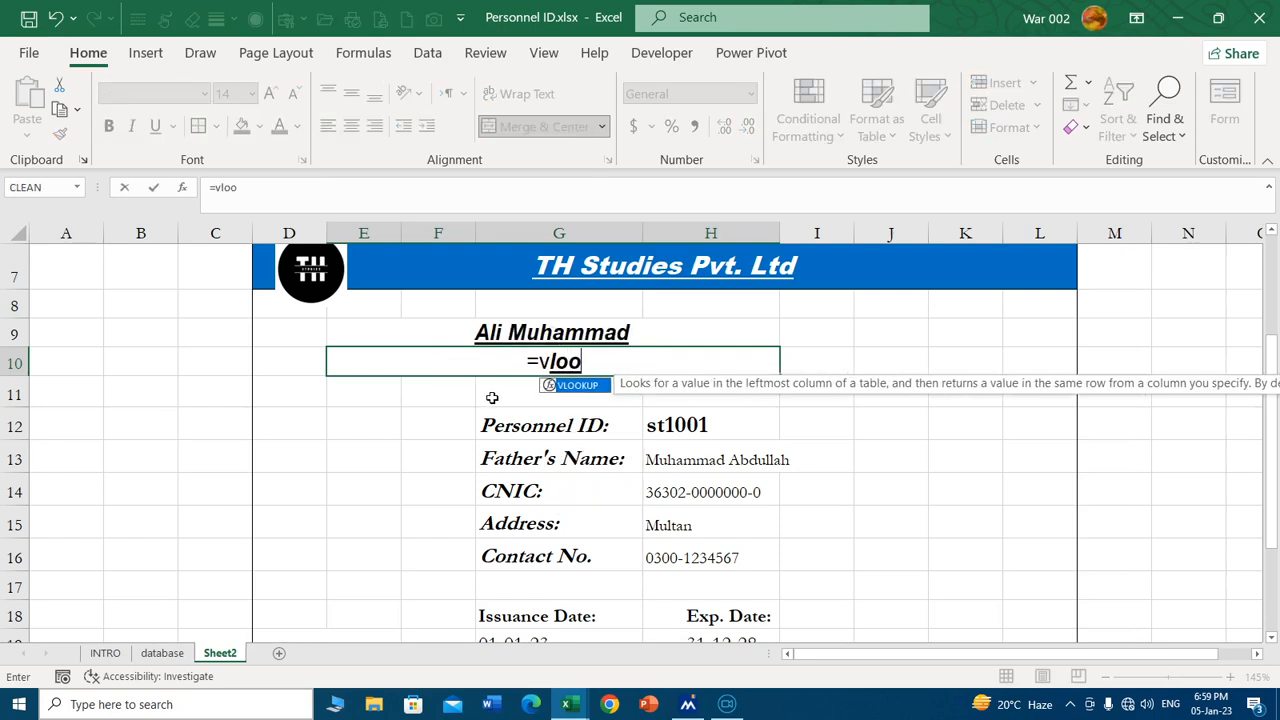
{"action": "key", "text": "Tab"}
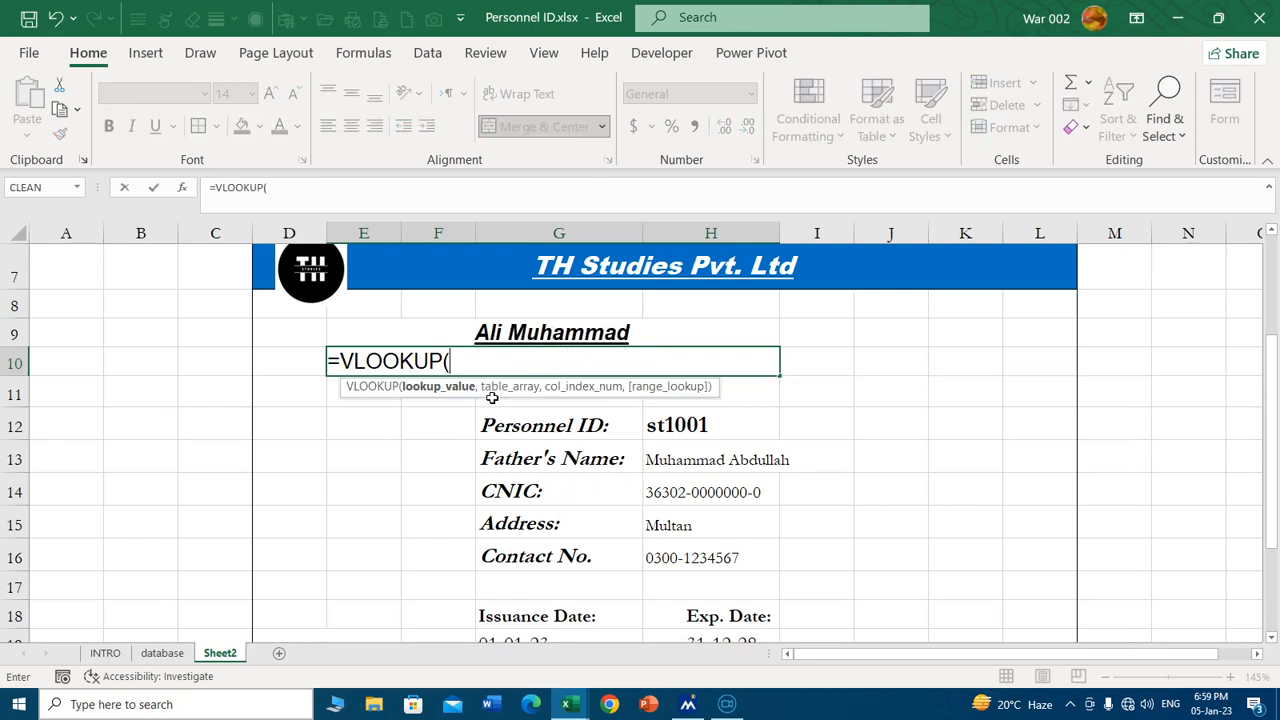
{"action": "left_click", "coordinate": [697, 425]}
{"action": "key", "text": "F4"}
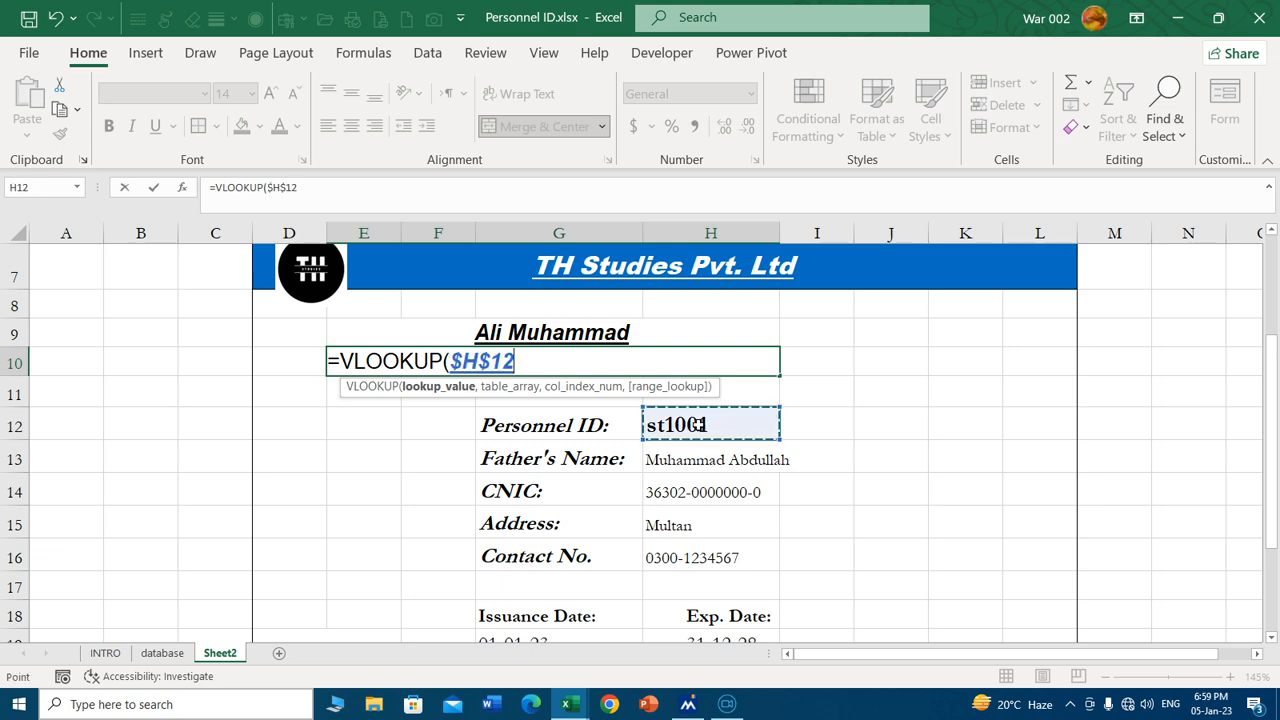
{"action": "type", "text": ","}
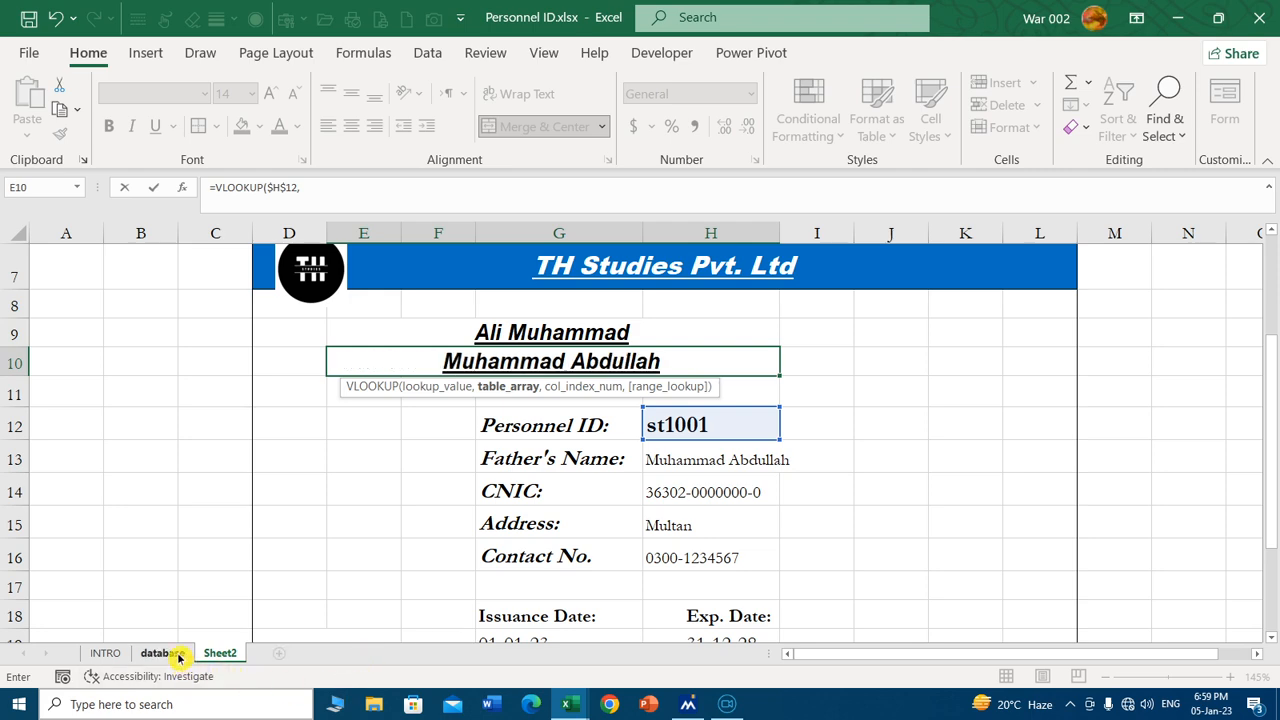
{"action": "left_click", "coordinate": [163, 652]}
{"action": "left_click_drag", "start_coordinate": [77, 317], "coordinate": [1030, 582]}
{"action": "key", "text": "F4"}
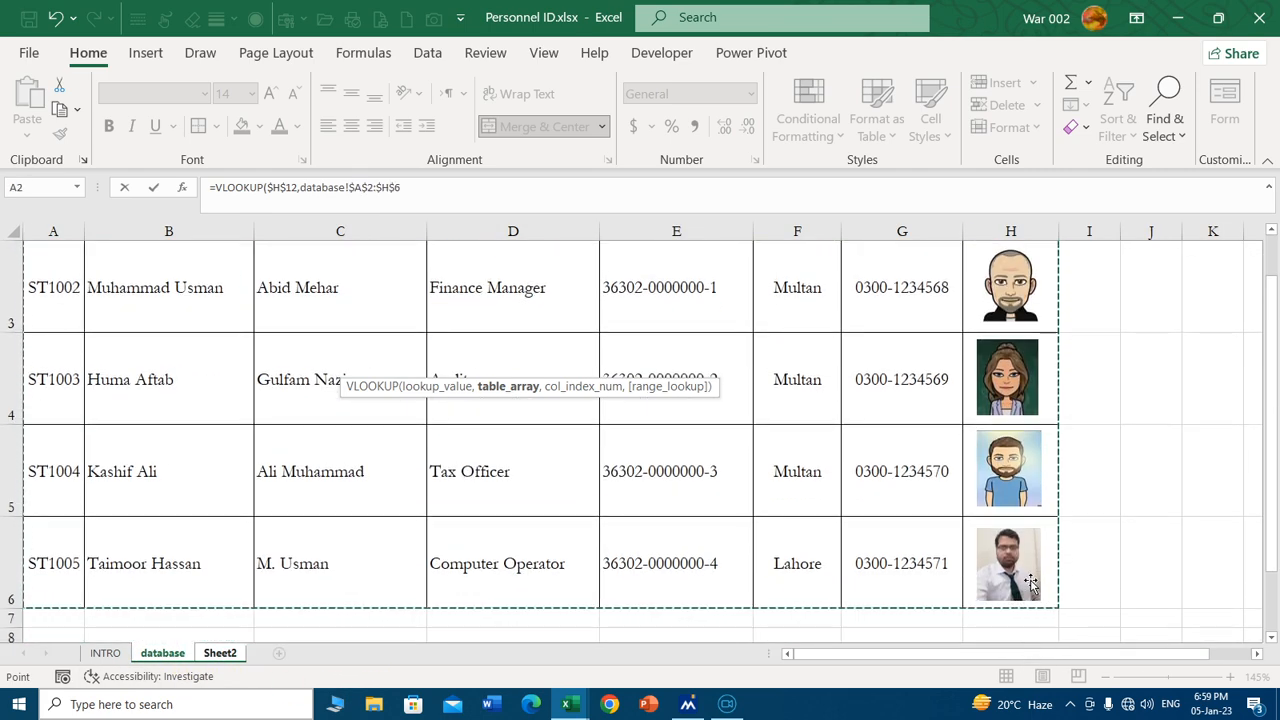
{"action": "type", "text": ","}
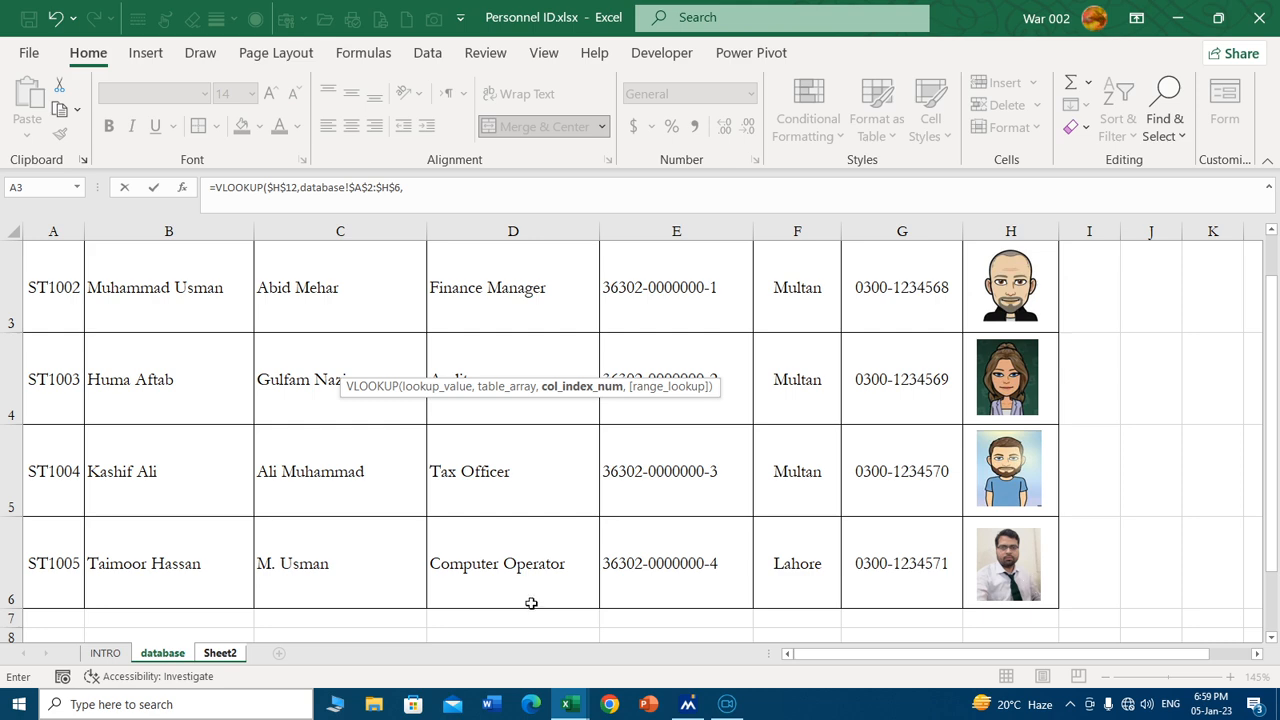
{"action": "scroll", "coordinate": [522, 535], "scroll_direction": "up", "scroll_amount": 2}
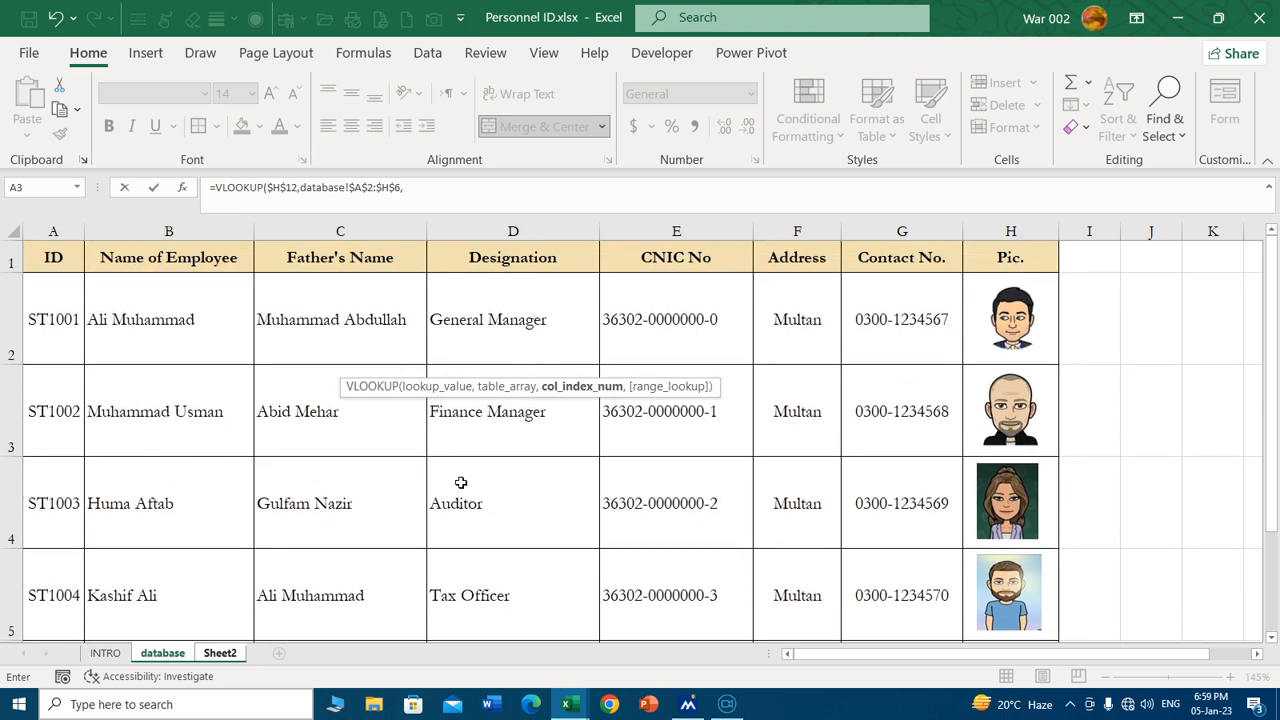
{"action": "type", "text": "4,0"}
{"action": "key", "text": "Return"}
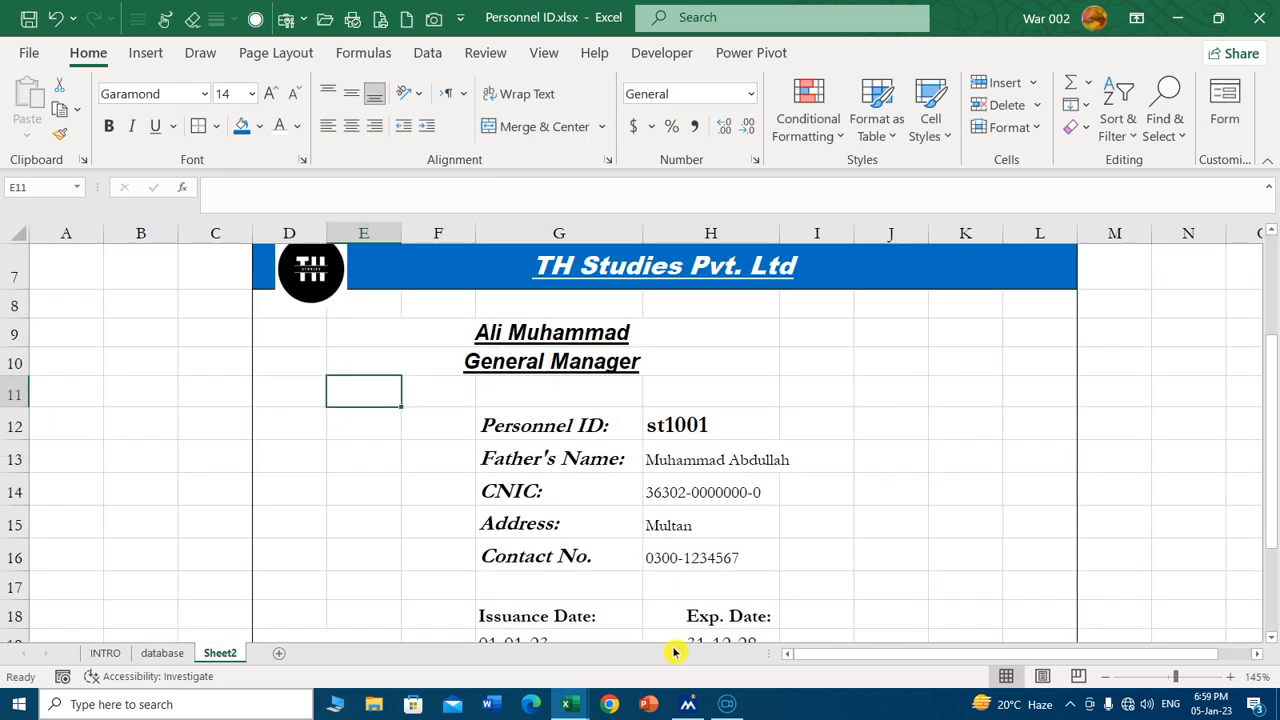
Left-align the name and designation lines in E9:E10 and remove their underline.
{"action": "left_click_drag", "start_coordinate": [400, 329], "coordinate": [426, 360]}
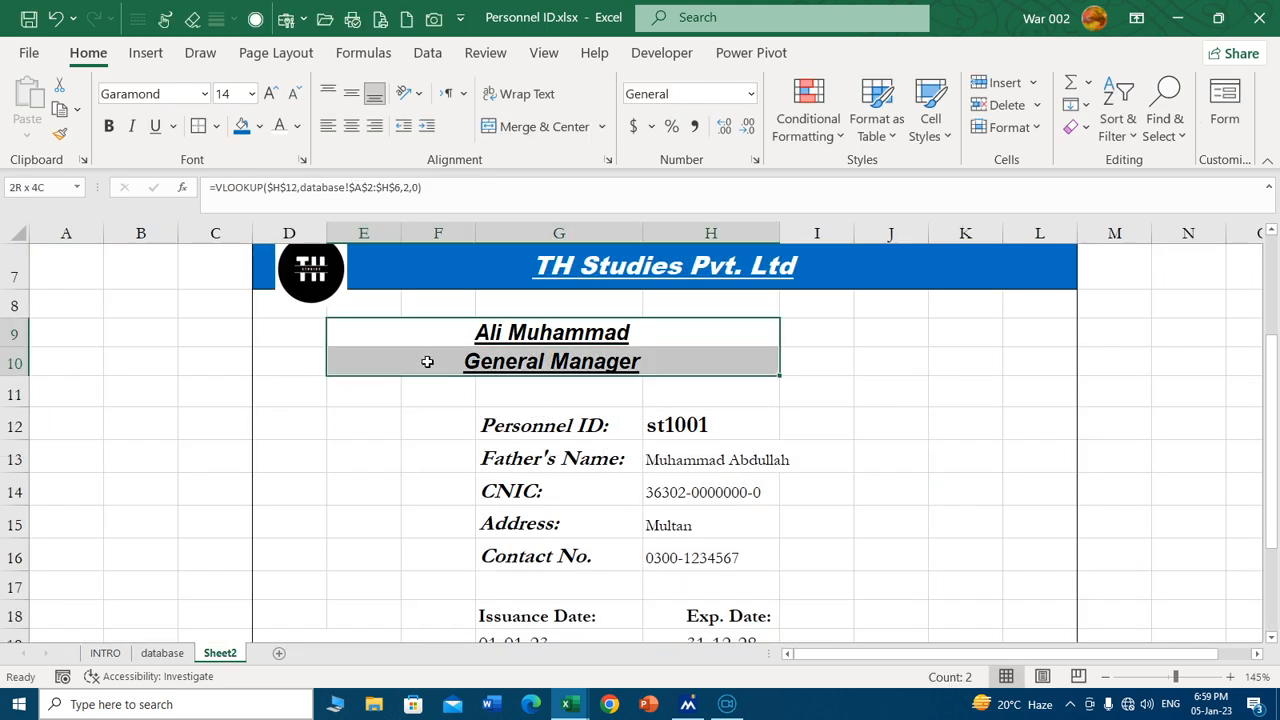
{"action": "left_click", "coordinate": [328, 126]}
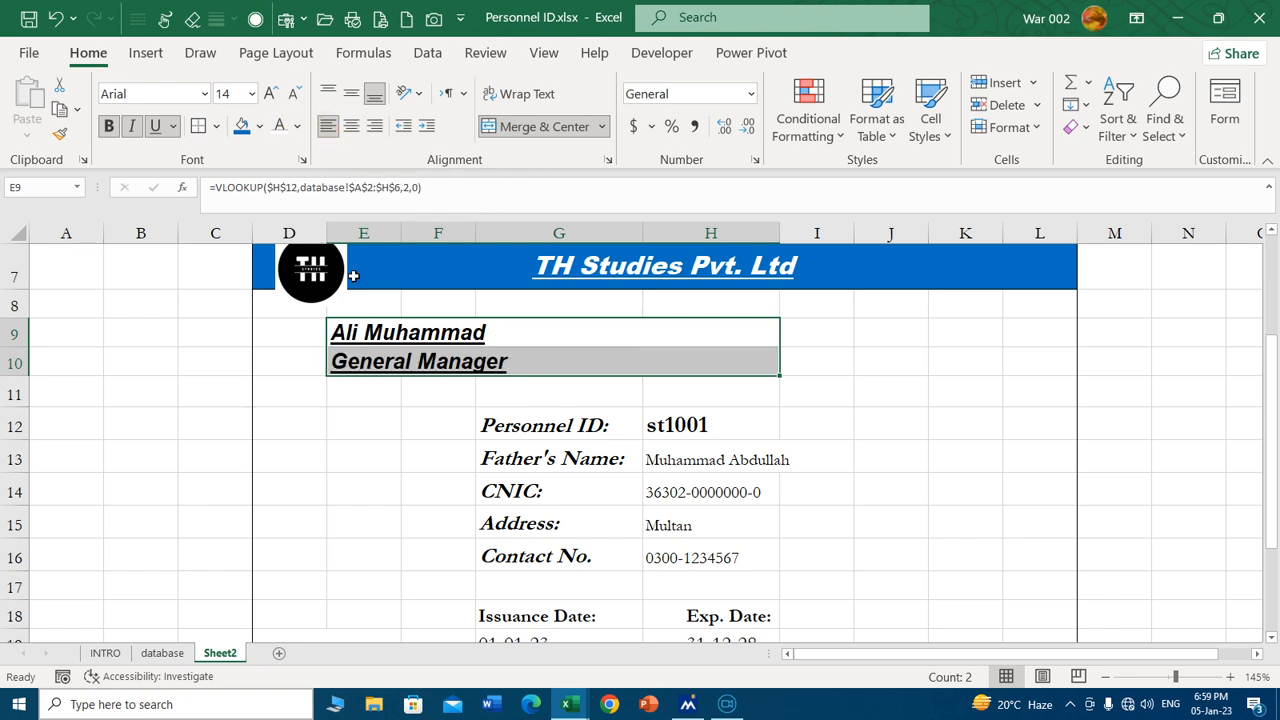
{"action": "left_click", "coordinate": [398, 364]}
{"action": "left_click_drag", "start_coordinate": [386, 337], "coordinate": [392, 364]}
{"action": "left_click", "coordinate": [160, 126]}
Increase the font size of the employee name in E9 to 20.
{"action": "left_click", "coordinate": [386, 330]}
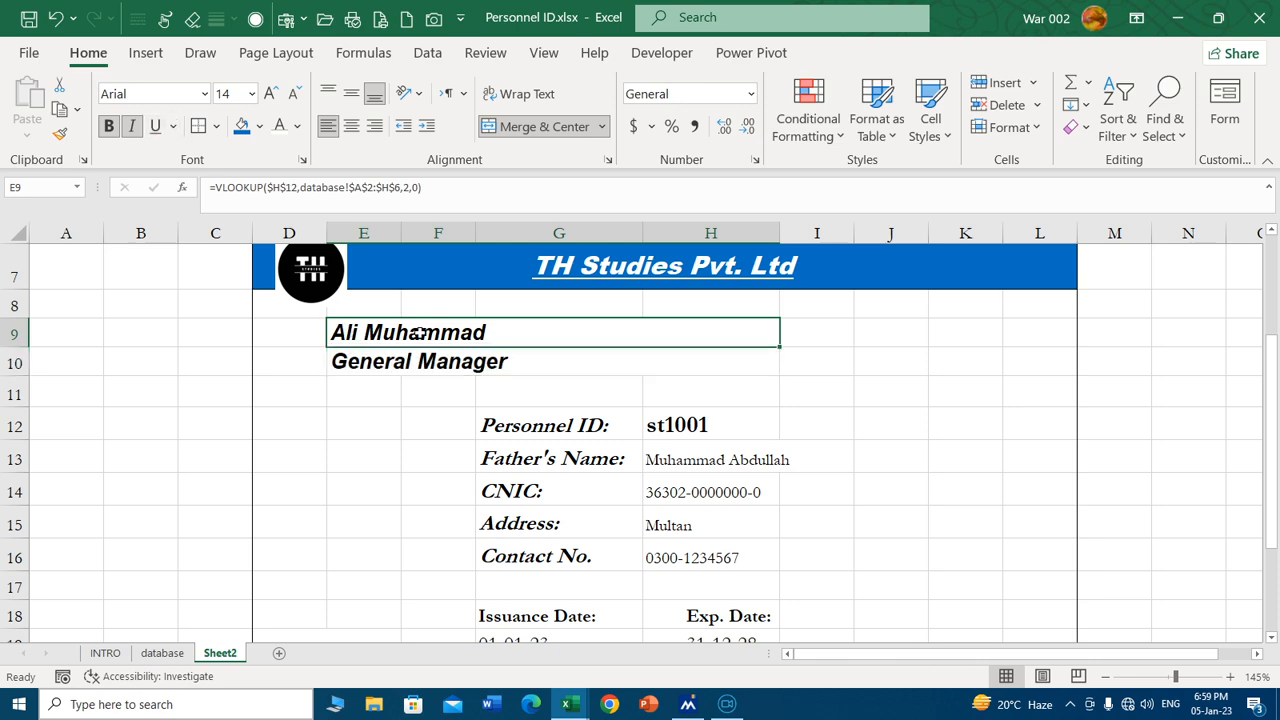
{"action": "left_click", "coordinate": [270, 93]}
{"action": "left_click", "coordinate": [270, 93]}
{"action": "left_click", "coordinate": [270, 93]}
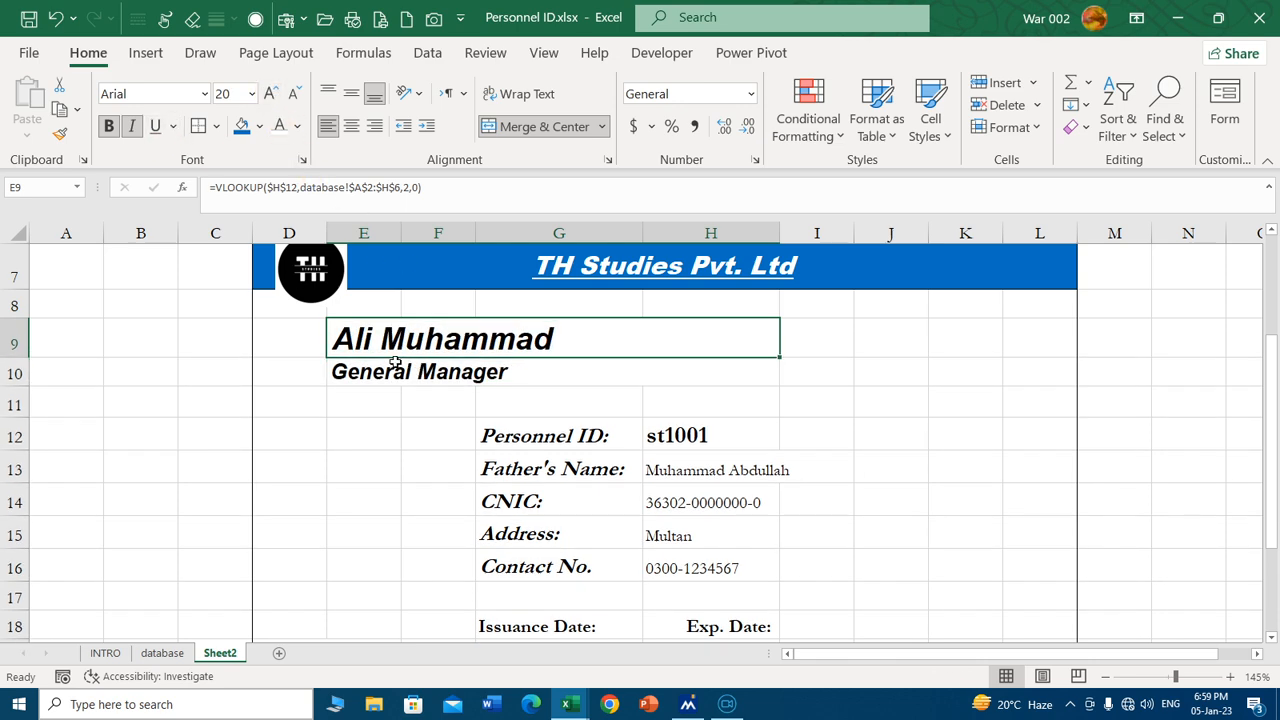
Set the font size of the detail values in H12:H16 to 14.
{"action": "left_click", "coordinate": [356, 373]}
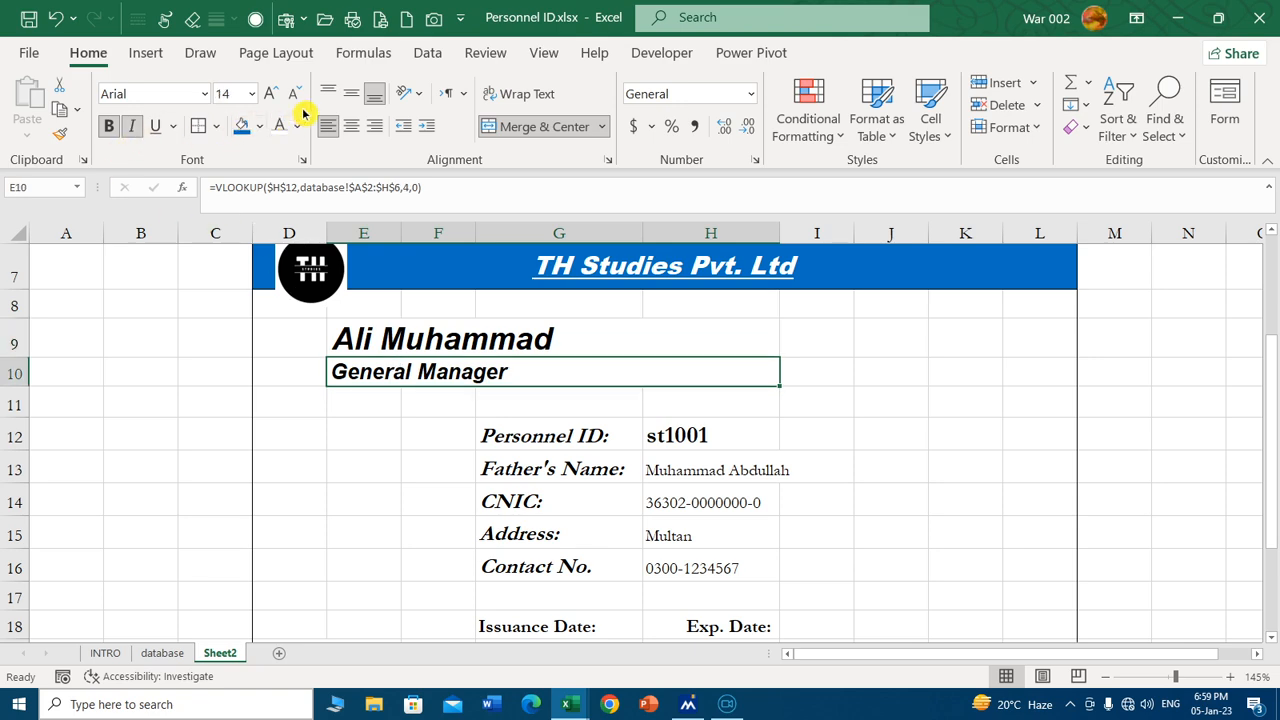
{"action": "scroll", "coordinate": [745, 377], "scroll_direction": "down", "scroll_amount": 3, "text": "ctrl"}
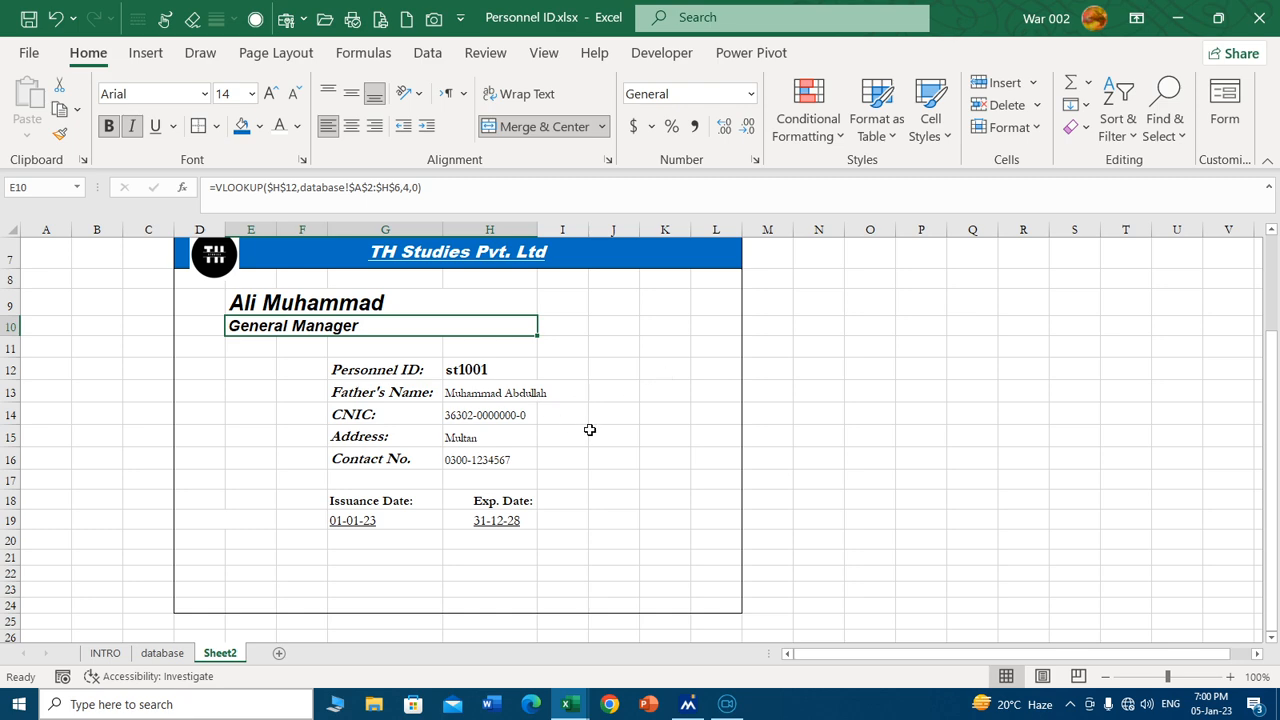
{"action": "left_click", "coordinate": [413, 393]}
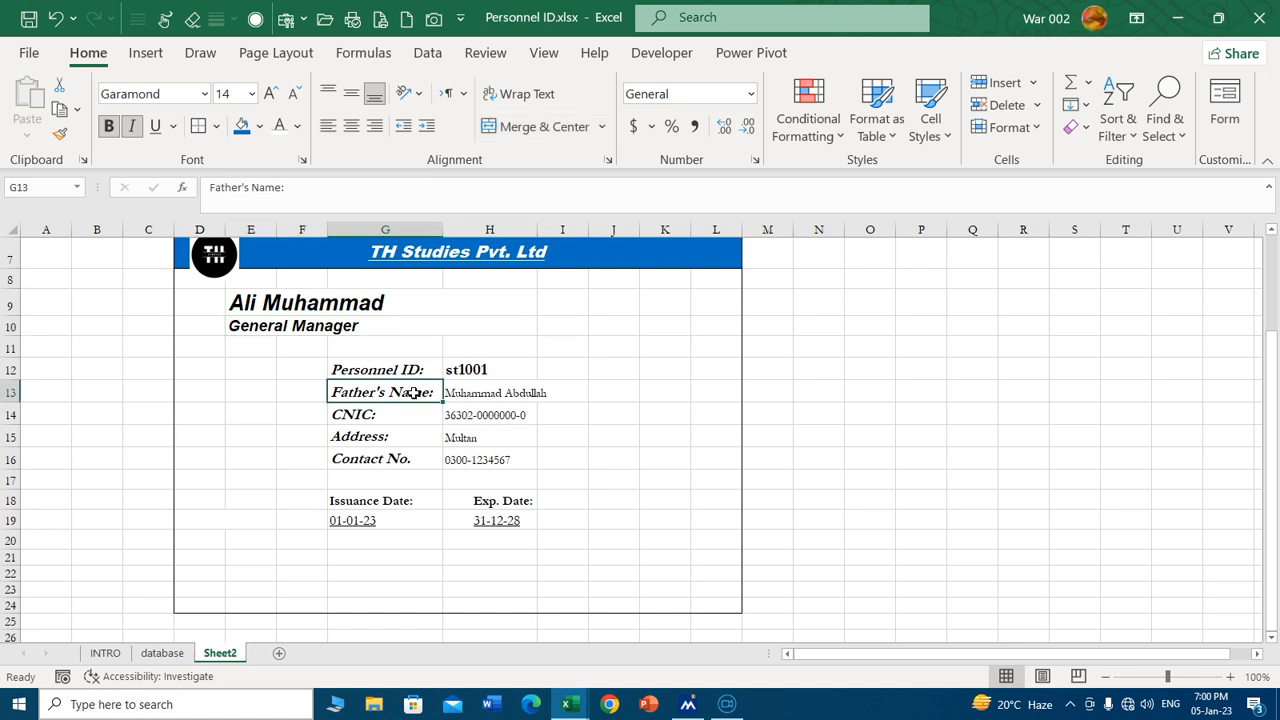
{"action": "left_click_drag", "start_coordinate": [460, 393], "coordinate": [489, 443]}
{"action": "left_click_drag", "start_coordinate": [503, 374], "coordinate": [509, 453]}
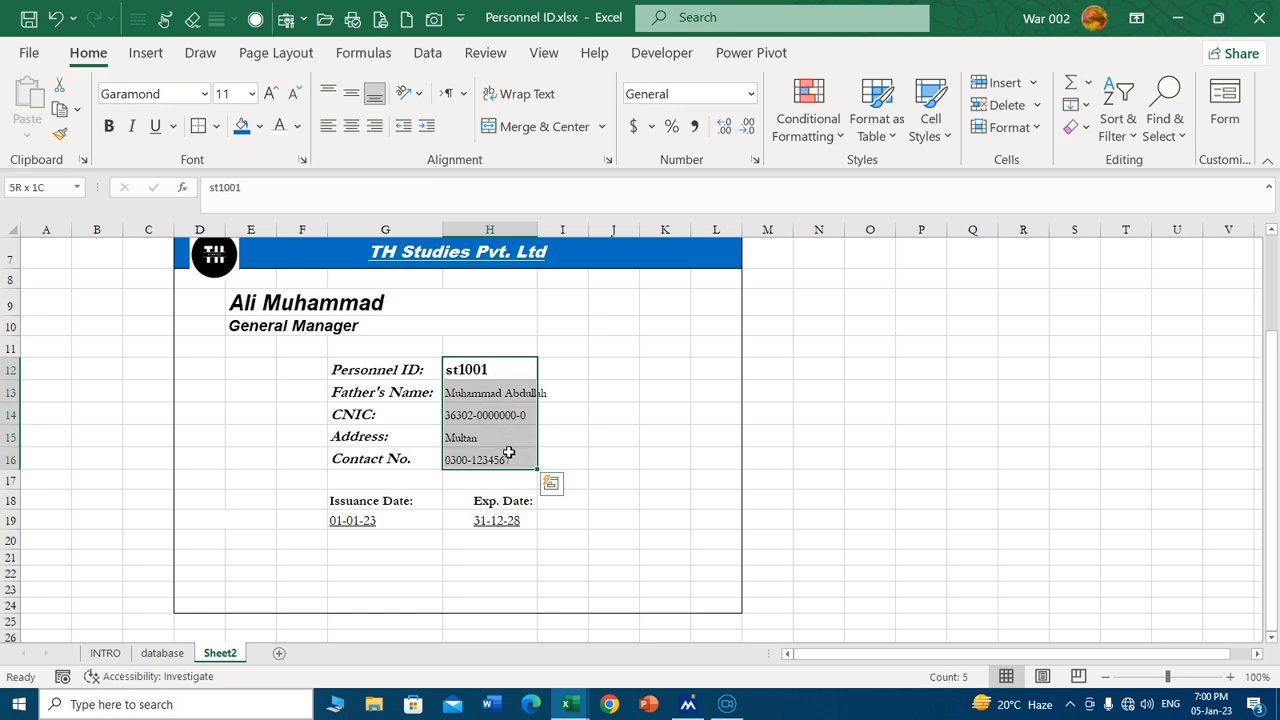
{"action": "left_click", "coordinate": [270, 97]}
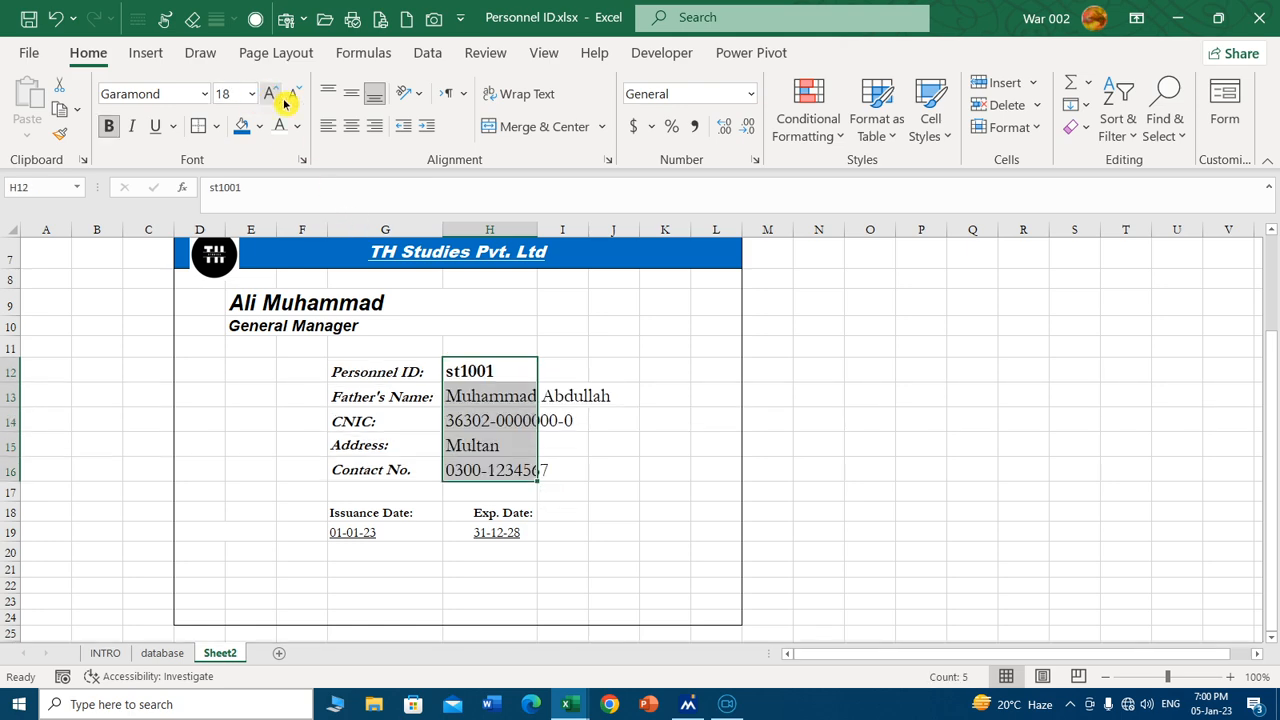
{"action": "left_click", "coordinate": [295, 95]}
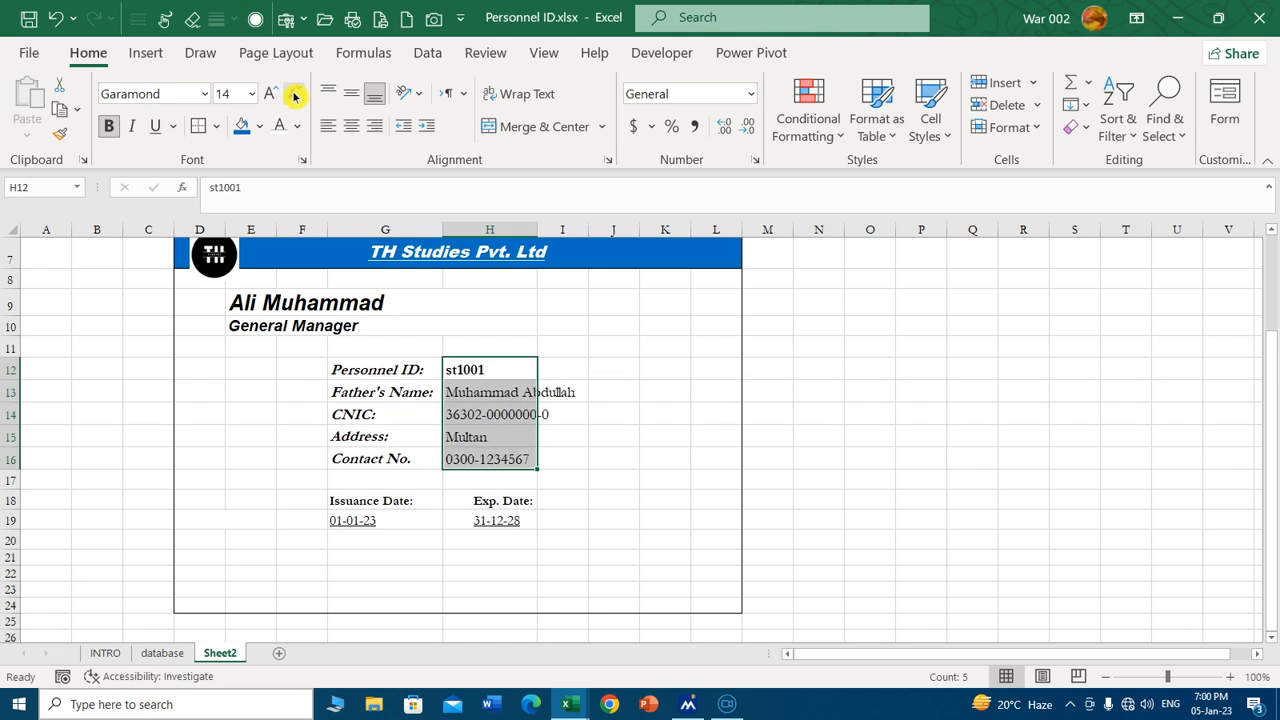
Widen column H so the Father's Name and CNIC values fit inside their cells.
{"action": "left_click", "coordinate": [560, 329]}
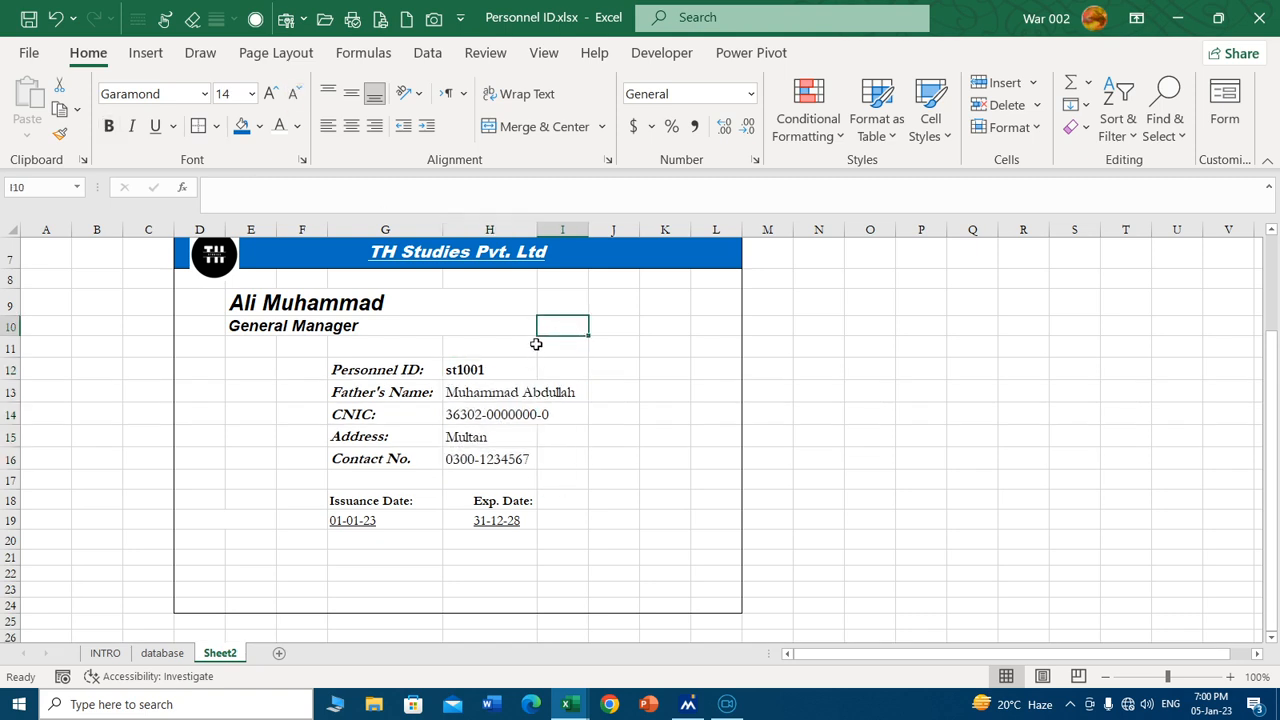
{"action": "left_click", "coordinate": [503, 388]}
{"action": "left_click_drag", "start_coordinate": [540, 228], "coordinate": [624, 243]}
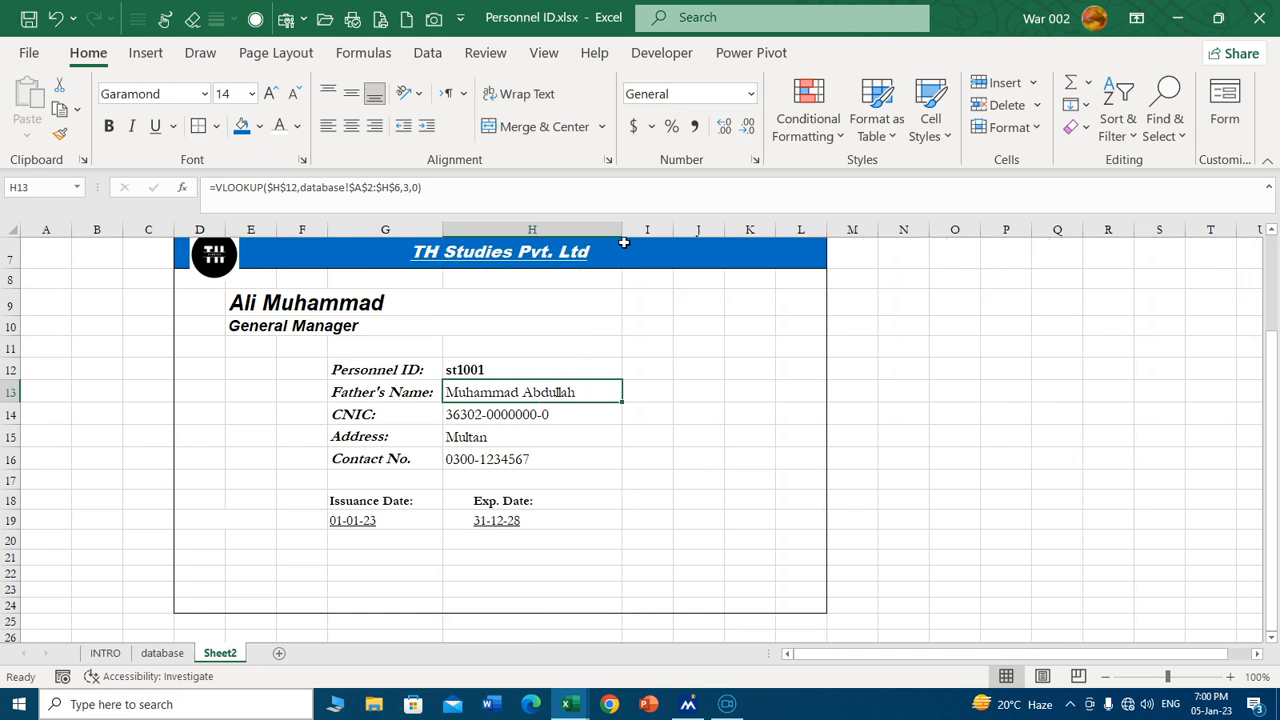
{"action": "left_click", "coordinate": [495, 373]}
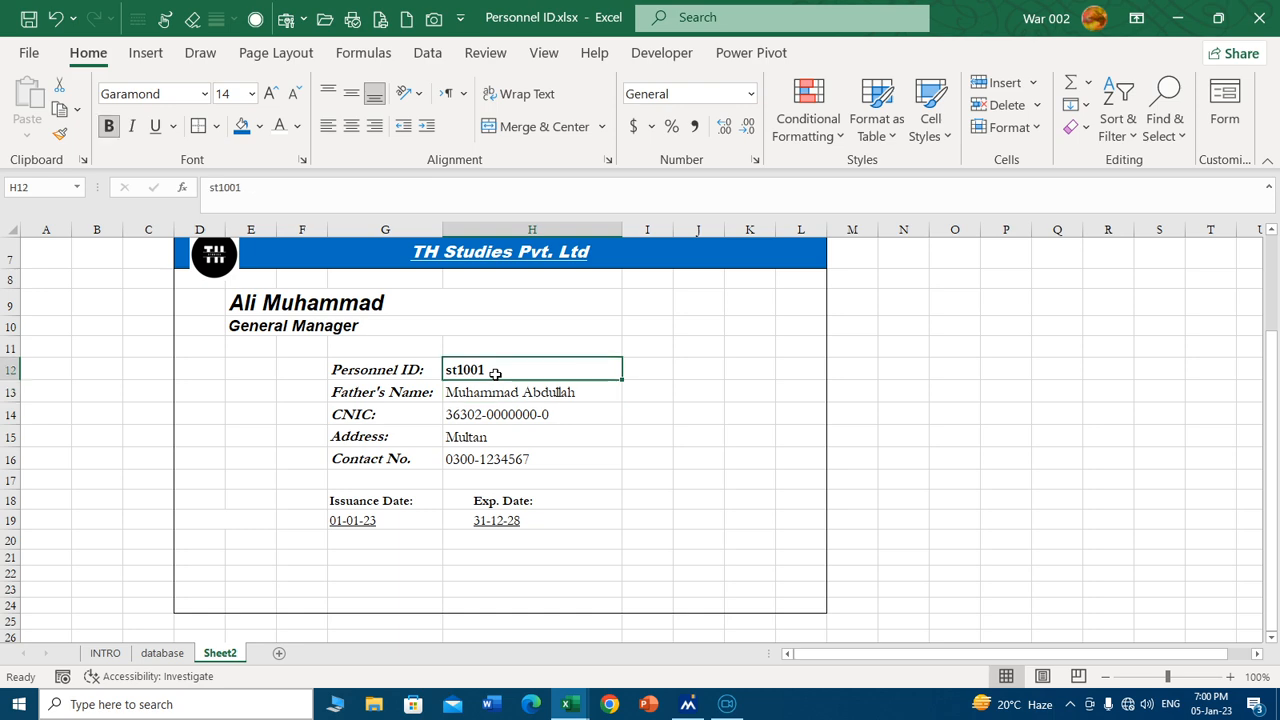
{"action": "left_click", "coordinate": [404, 370]}
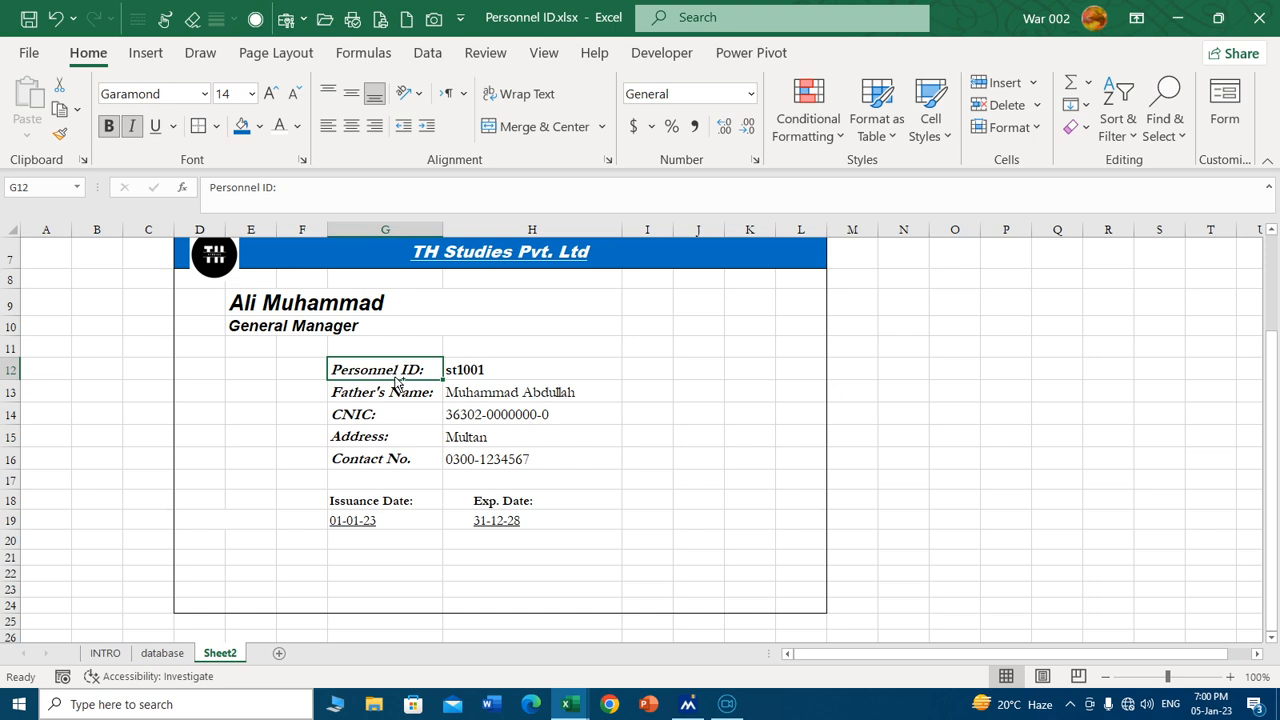
{"action": "left_click", "coordinate": [466, 371], "text": "ctrl"}
{"action": "left_click", "coordinate": [435, 387], "text": "ctrl"}
{"action": "left_click", "coordinate": [458, 391], "text": "ctrl"}
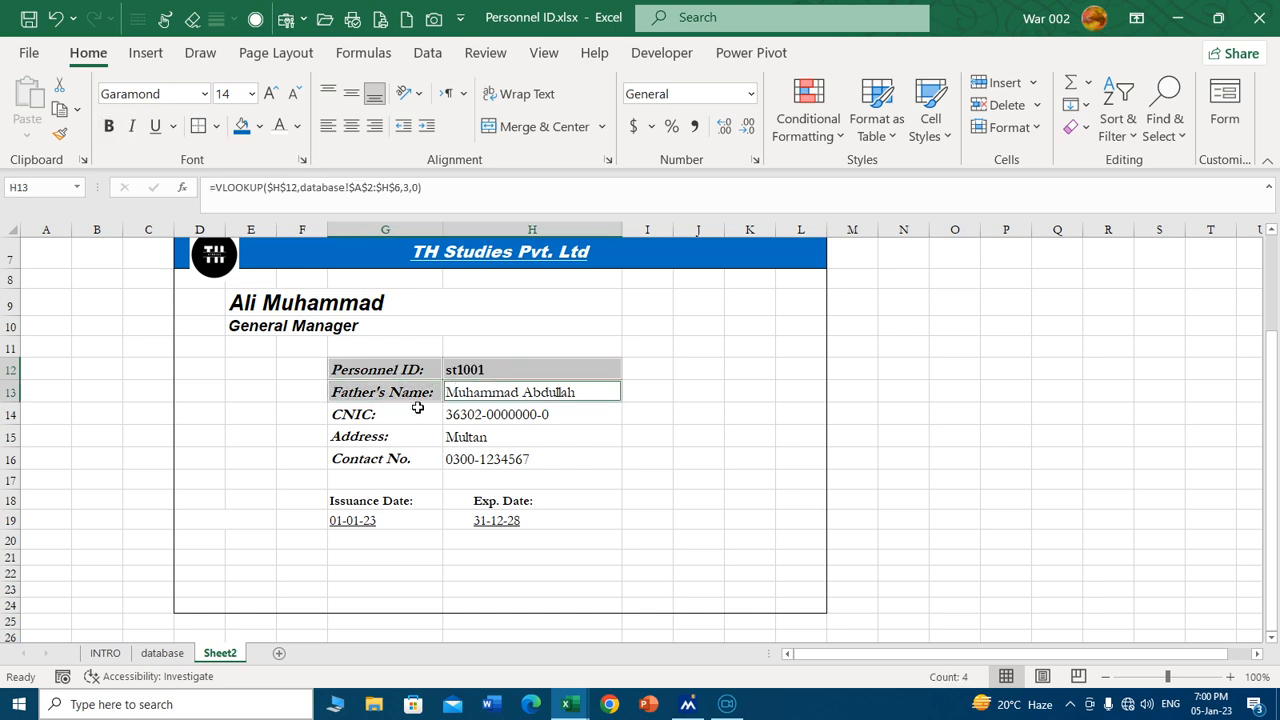
{"action": "left_click", "coordinate": [383, 421]}
Apply a bottom border to each detail row of G12:H16, from Personnel ID to Contact No.
{"action": "left_click_drag", "start_coordinate": [385, 370], "coordinate": [491, 369]}
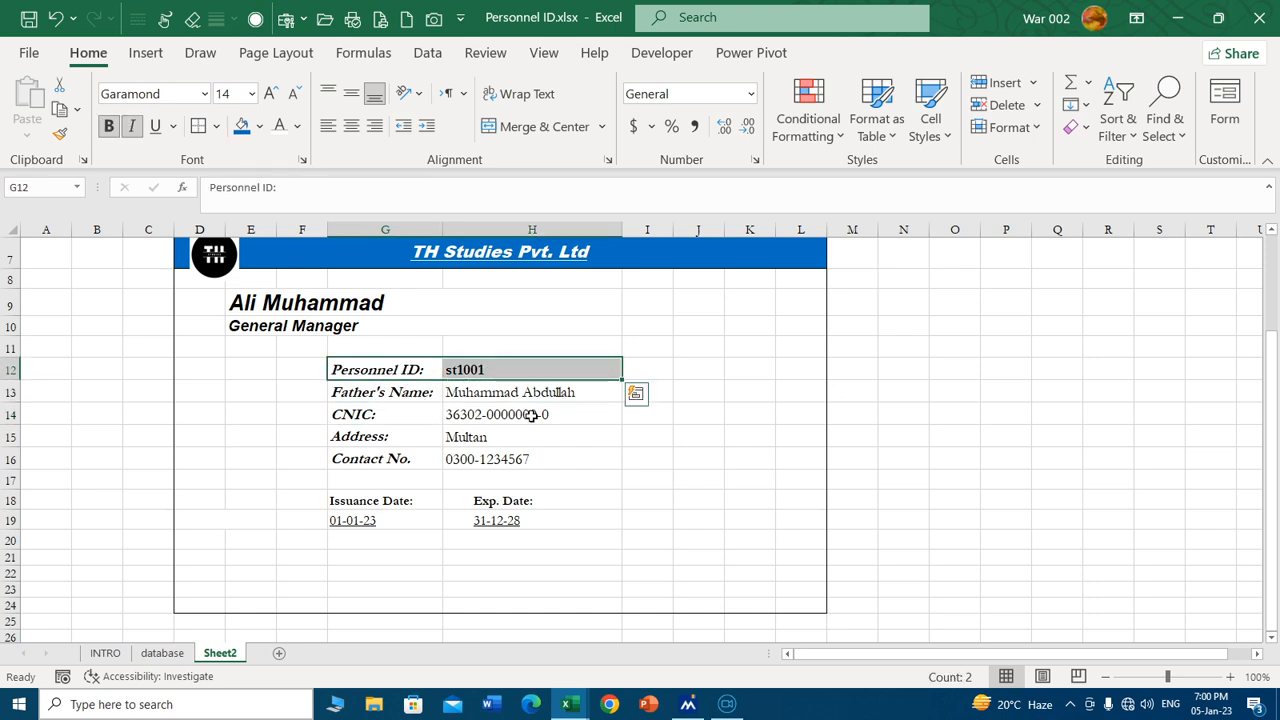
{"action": "left_click_drag", "start_coordinate": [419, 398], "coordinate": [491, 400], "text": "ctrl"}
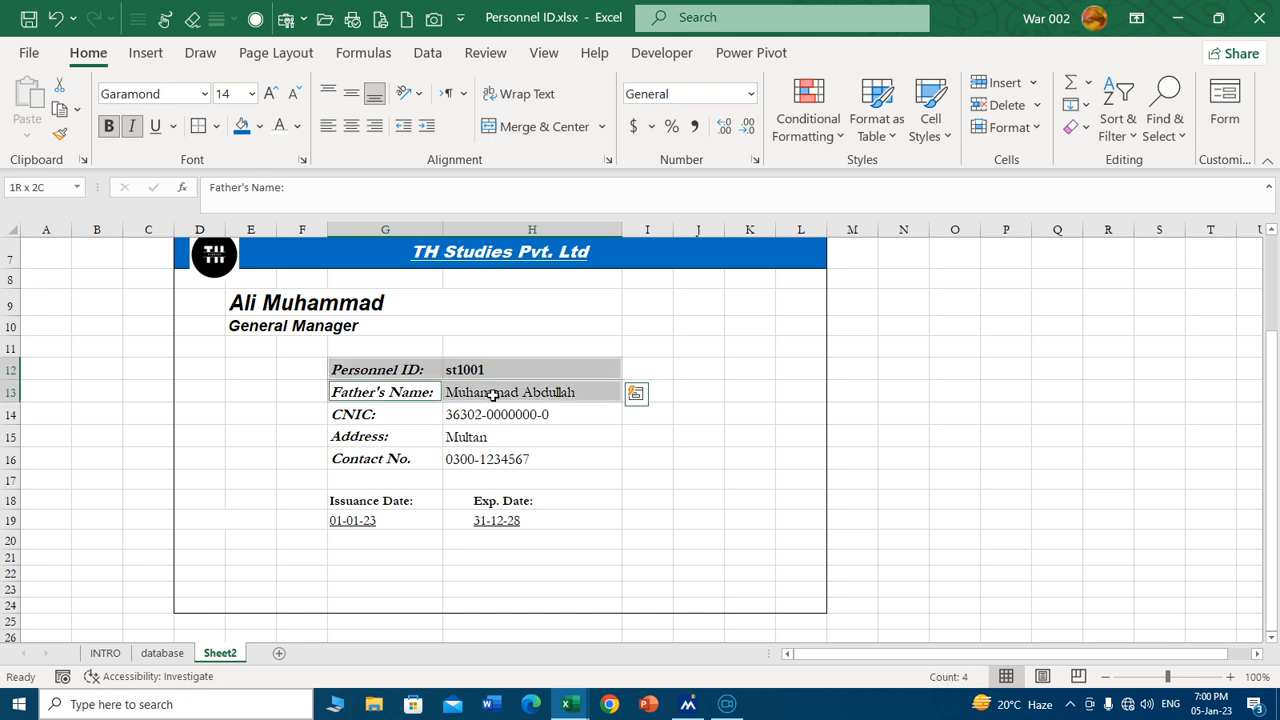
{"action": "left_click_drag", "start_coordinate": [414, 414], "coordinate": [486, 414], "text": "ctrl"}
{"action": "left_click_drag", "start_coordinate": [399, 438], "coordinate": [482, 439], "text": "ctrl"}
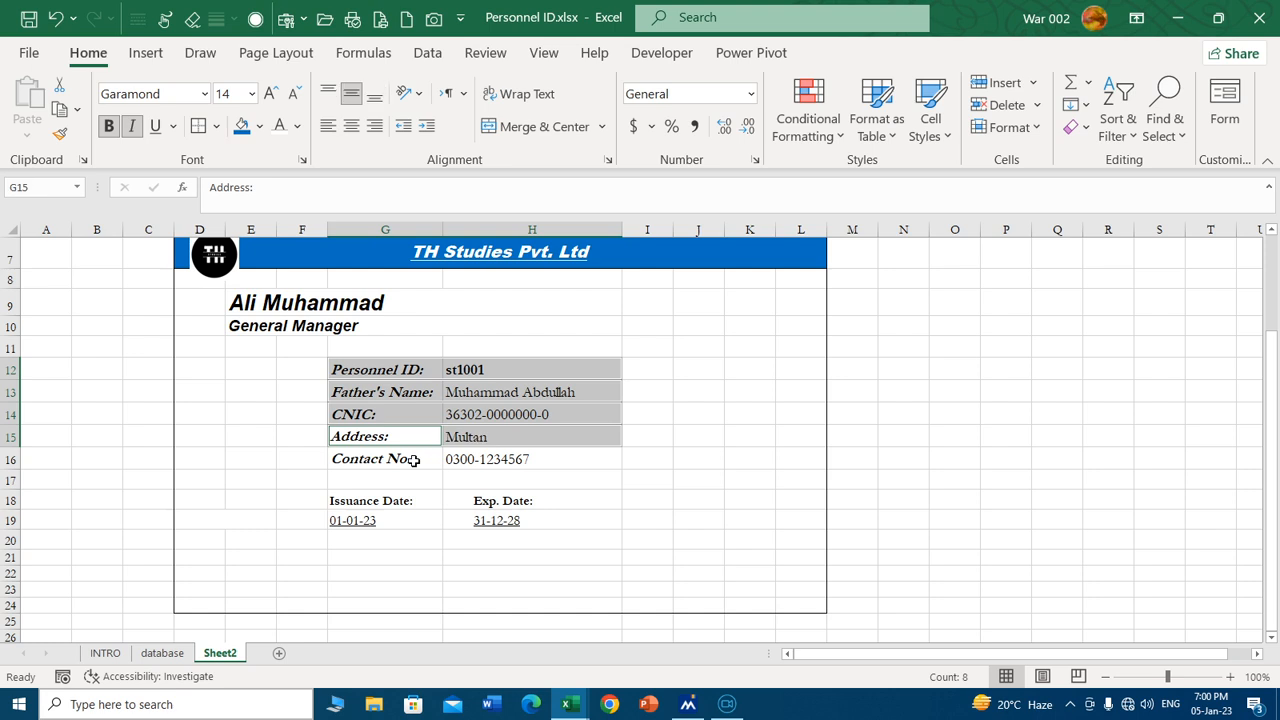
{"action": "left_click_drag", "start_coordinate": [413, 460], "coordinate": [477, 456], "text": "ctrl"}
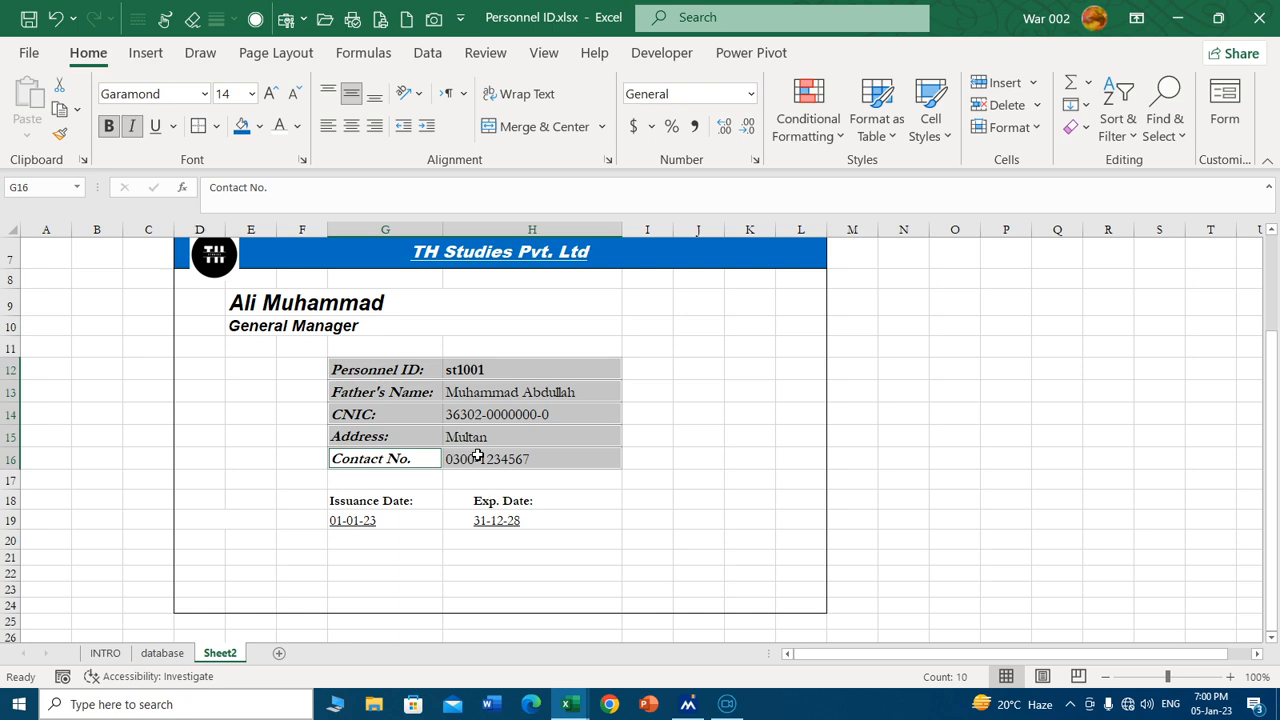
{"action": "left_click", "coordinate": [216, 126]}
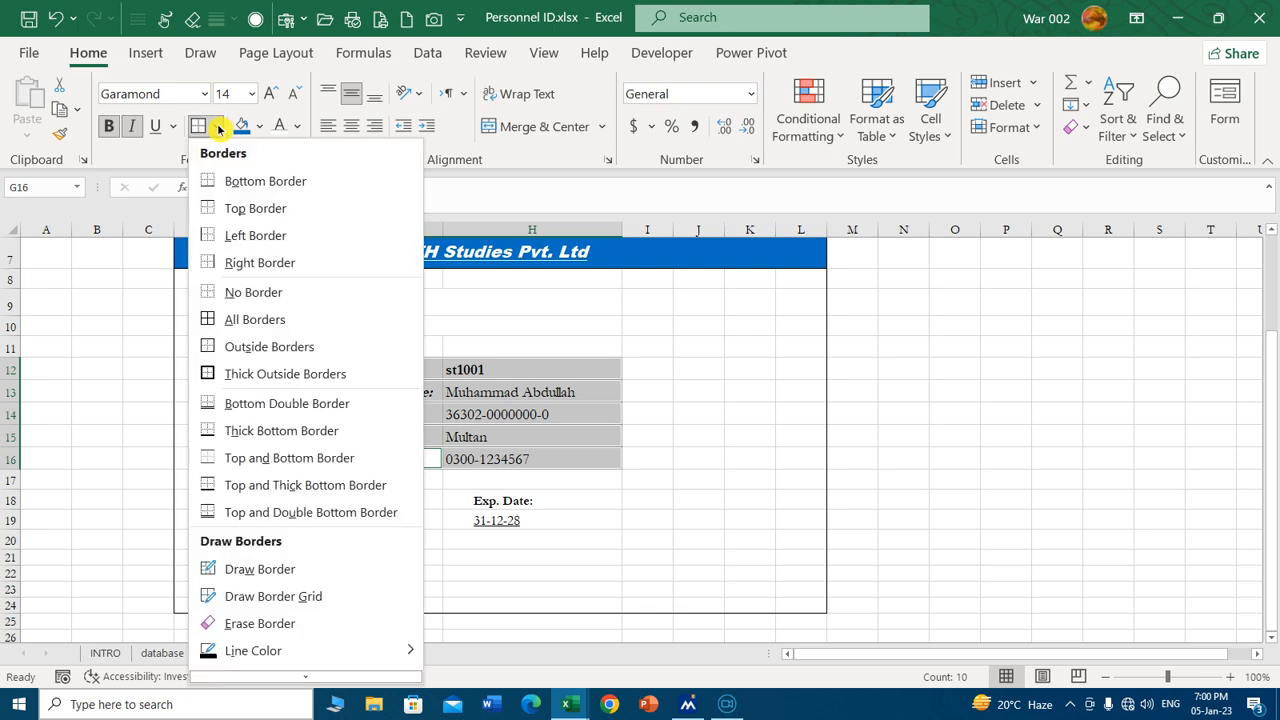
{"action": "left_click", "coordinate": [283, 181]}
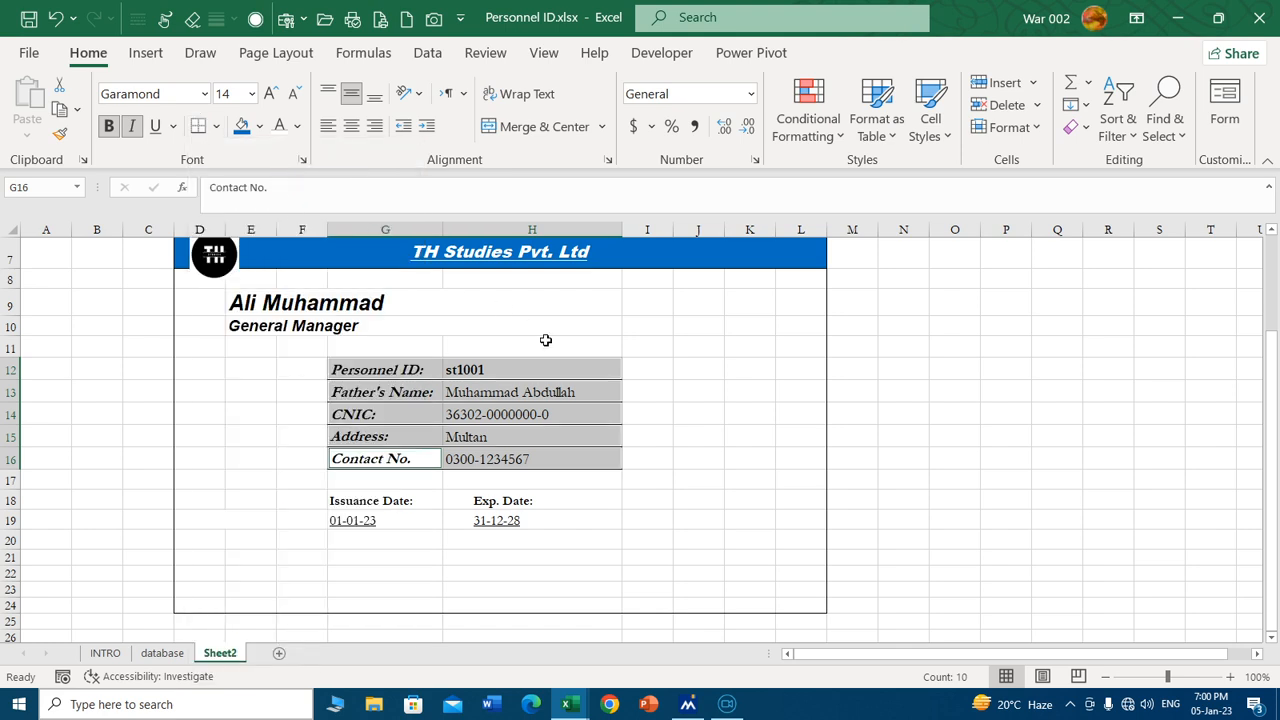
{"action": "left_click", "coordinate": [590, 325]}
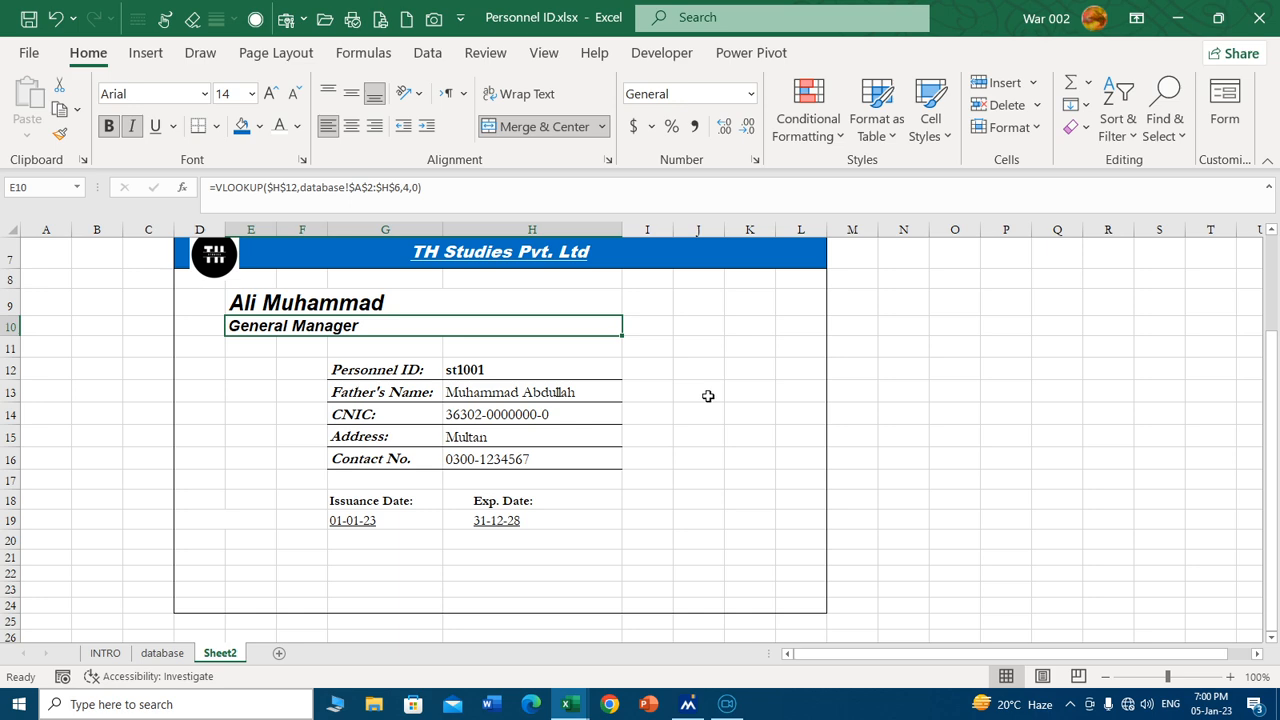
{"action": "left_click", "coordinate": [540, 372]}
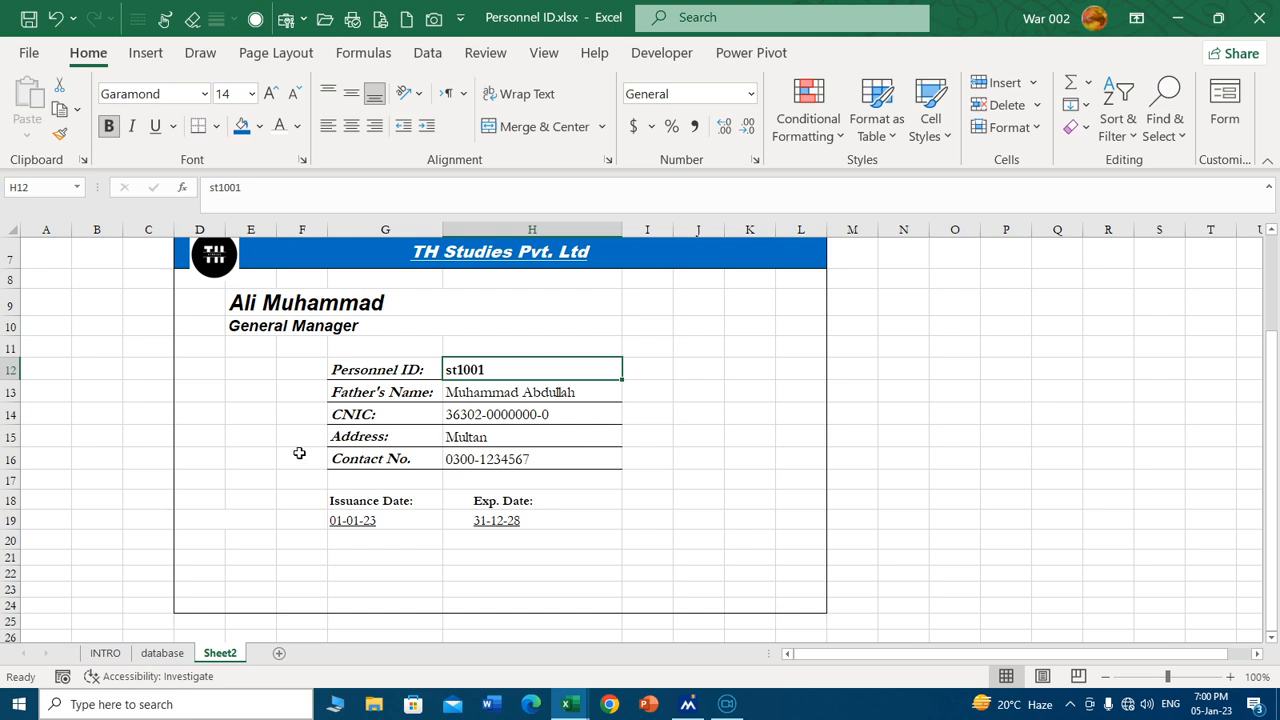
{"action": "left_click", "coordinate": [253, 408]}
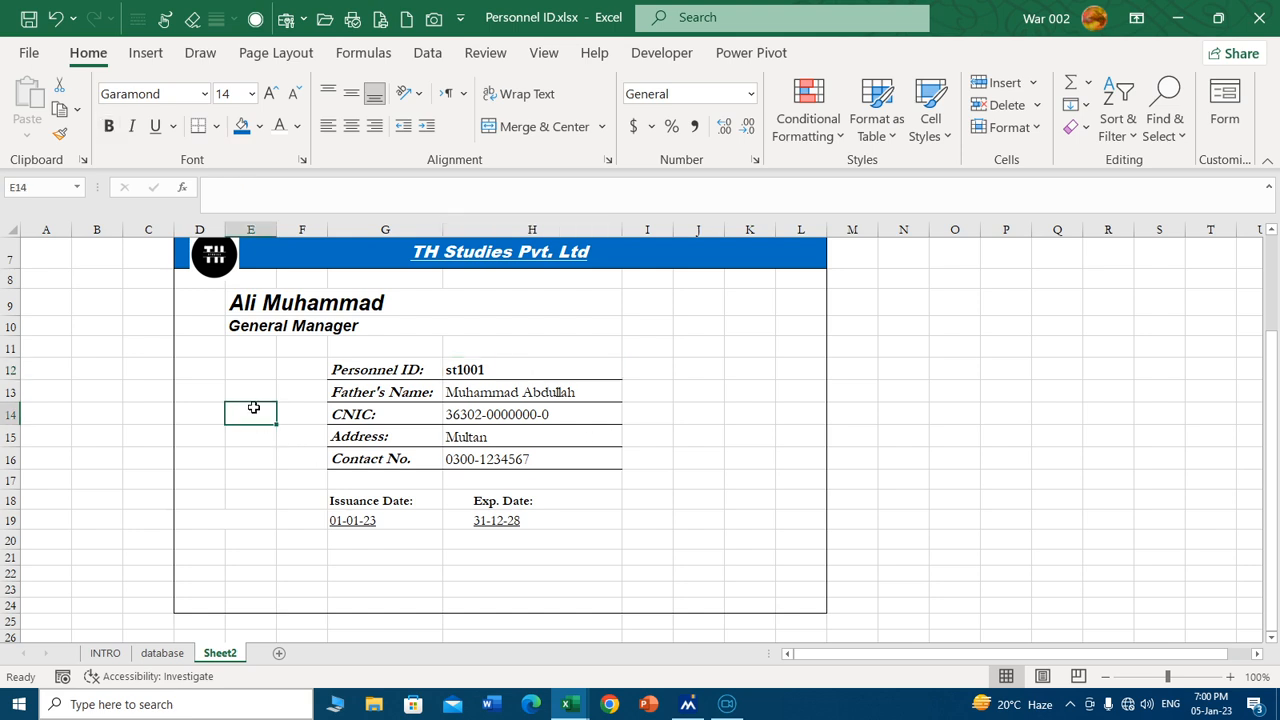
{"action": "left_click", "coordinate": [660, 391]}
{"action": "left_click", "coordinate": [756, 343]}
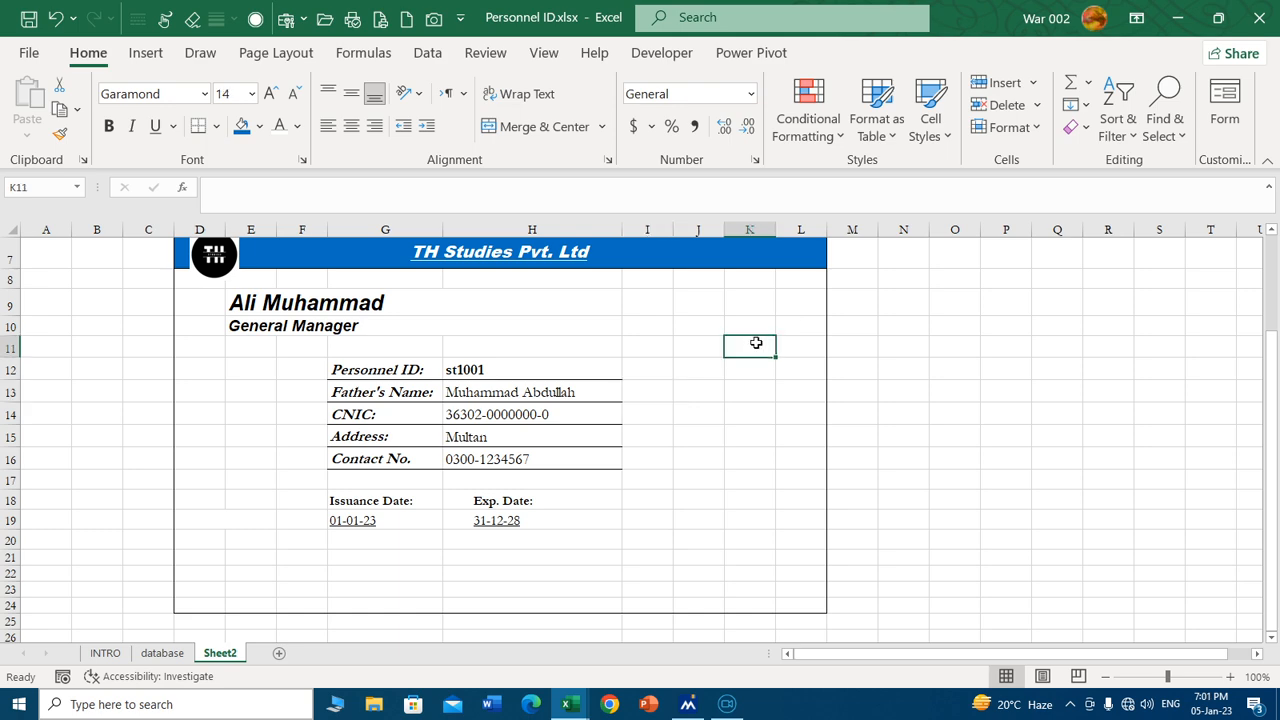
{"action": "left_click", "coordinate": [683, 302]}
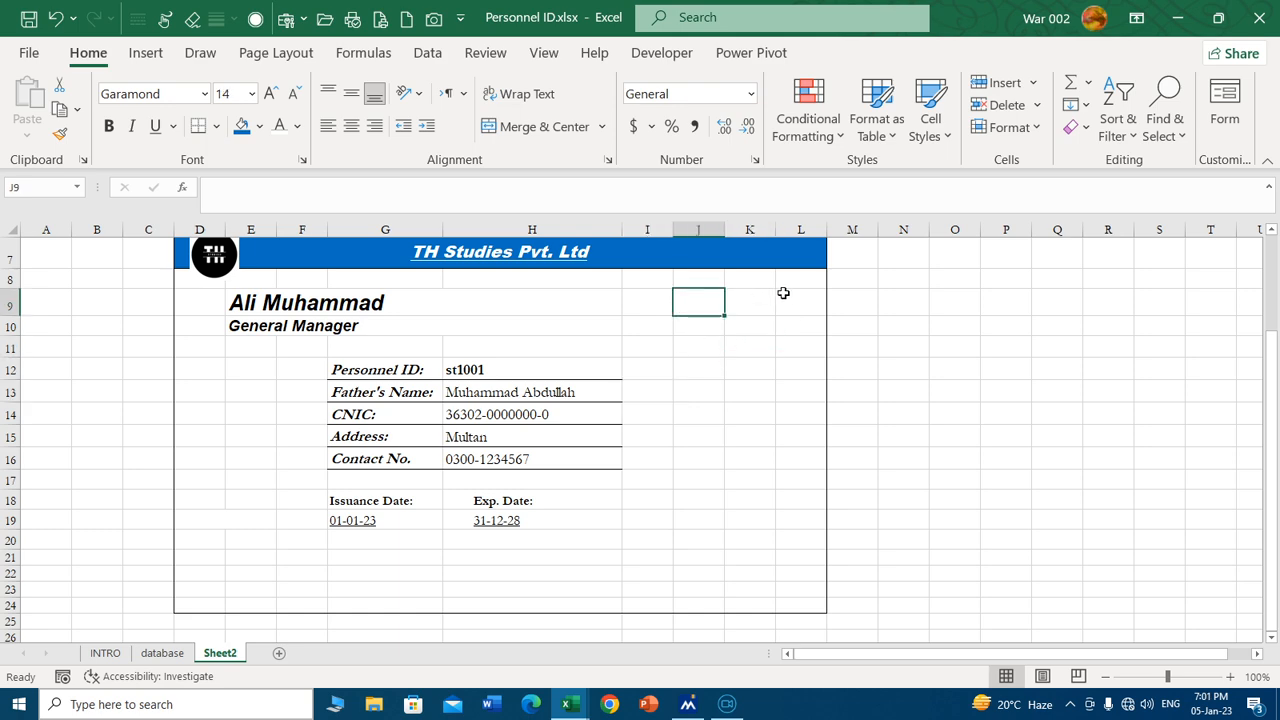
{"action": "left_click", "coordinate": [783, 293]}
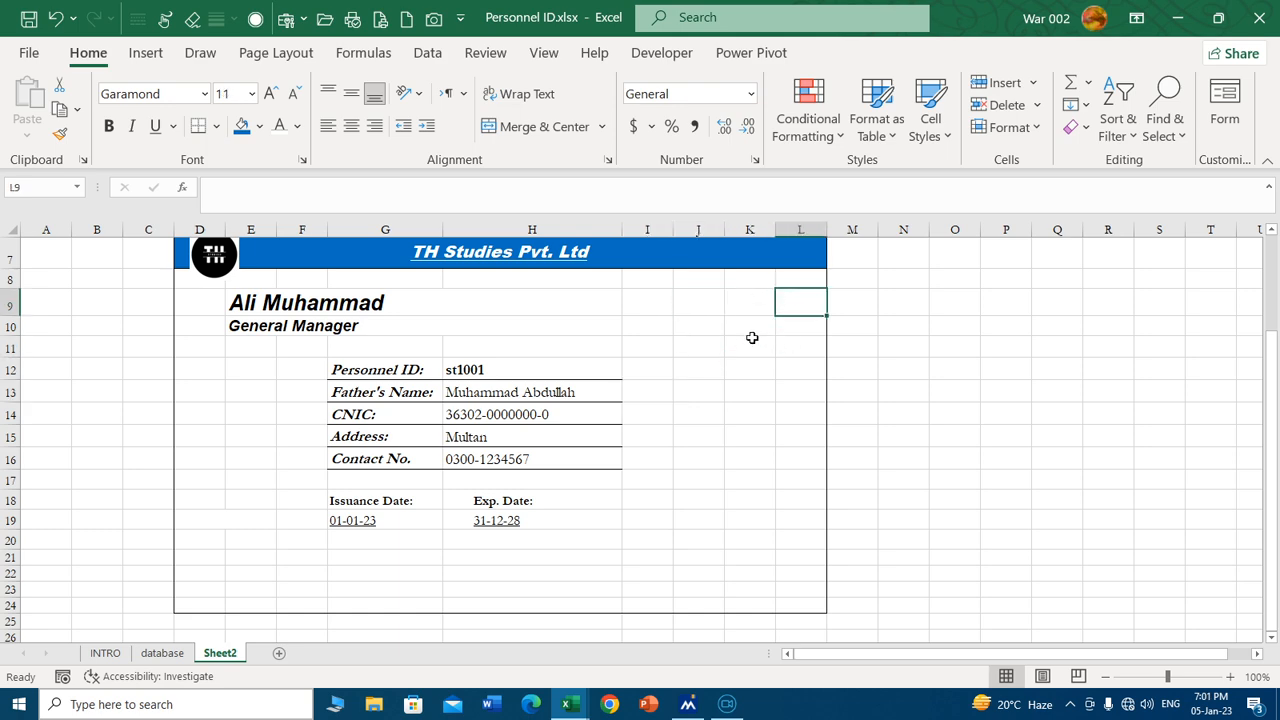
Delete the spare columns K and J to narrow the card on its right side.
{"action": "left_click", "coordinate": [737, 229]}
{"action": "key", "text": "ctrl+minus"}
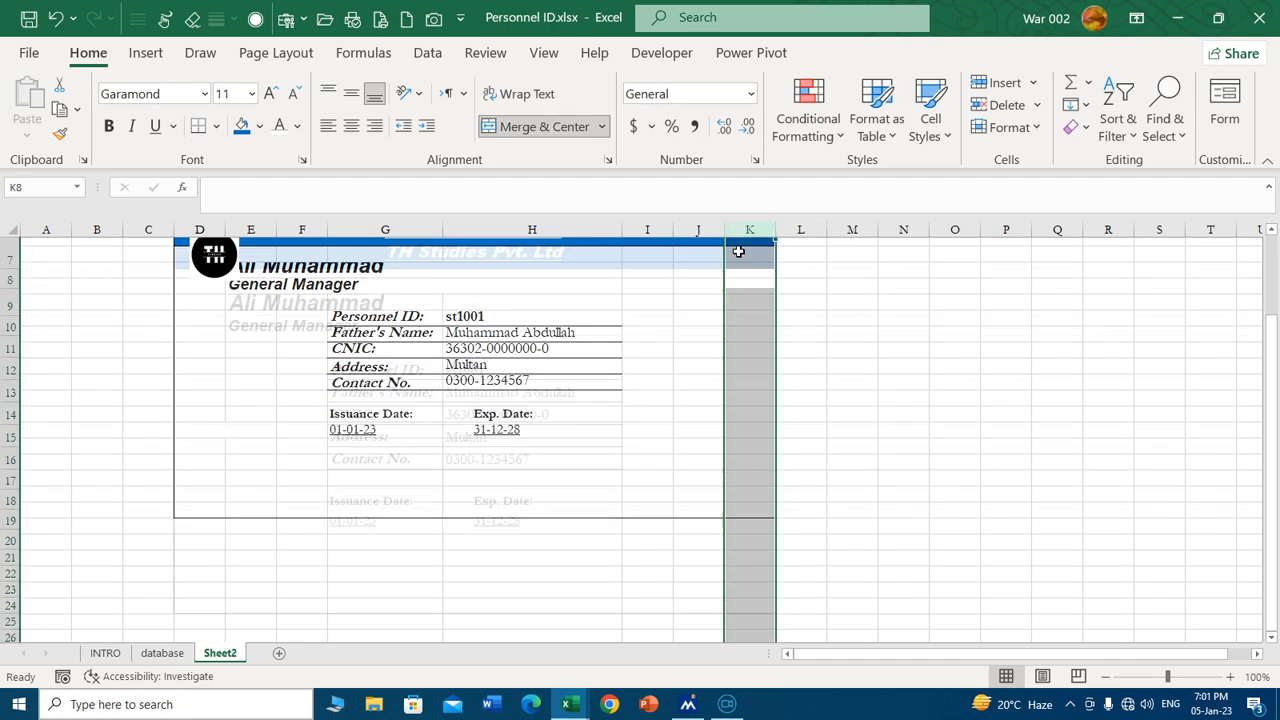
{"action": "left_click", "coordinate": [691, 230]}
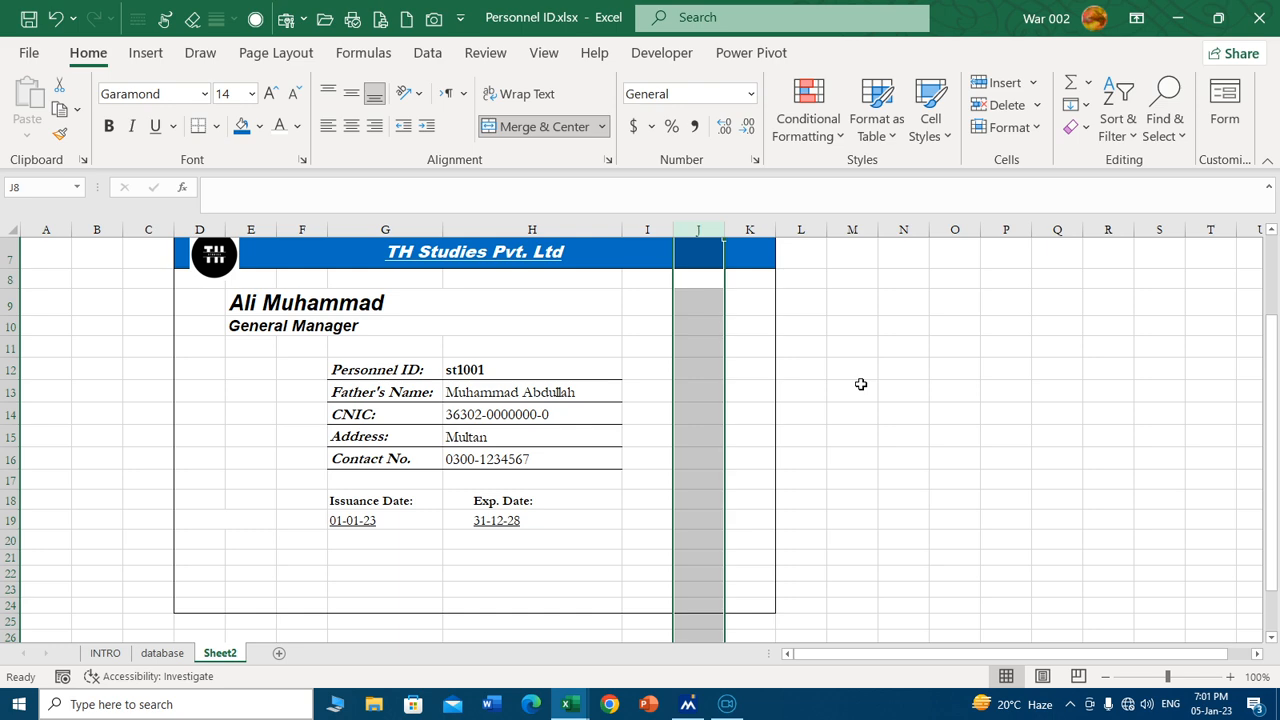
{"action": "key", "text": "ctrl+minus"}
{"action": "left_click", "coordinate": [1018, 436]}
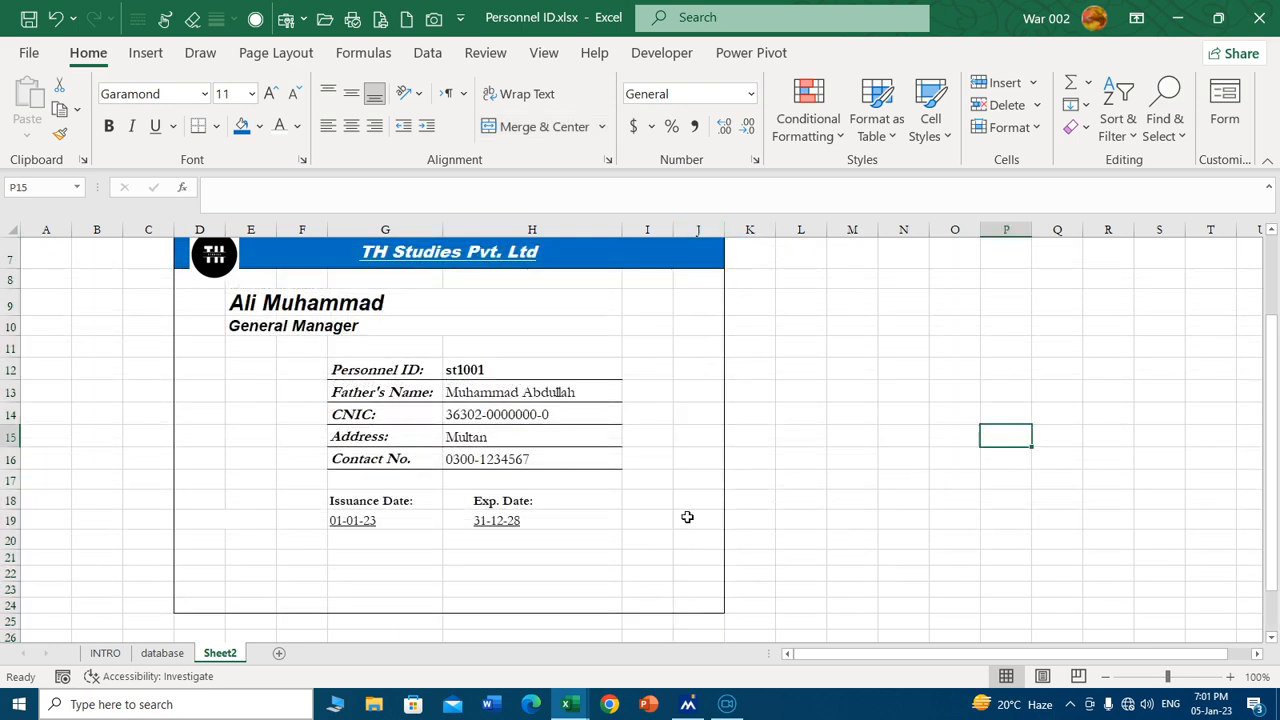
Merge and center D22:J24 into one footer block and give it outside borders.
{"action": "left_click_drag", "start_coordinate": [212, 570], "coordinate": [709, 603]}
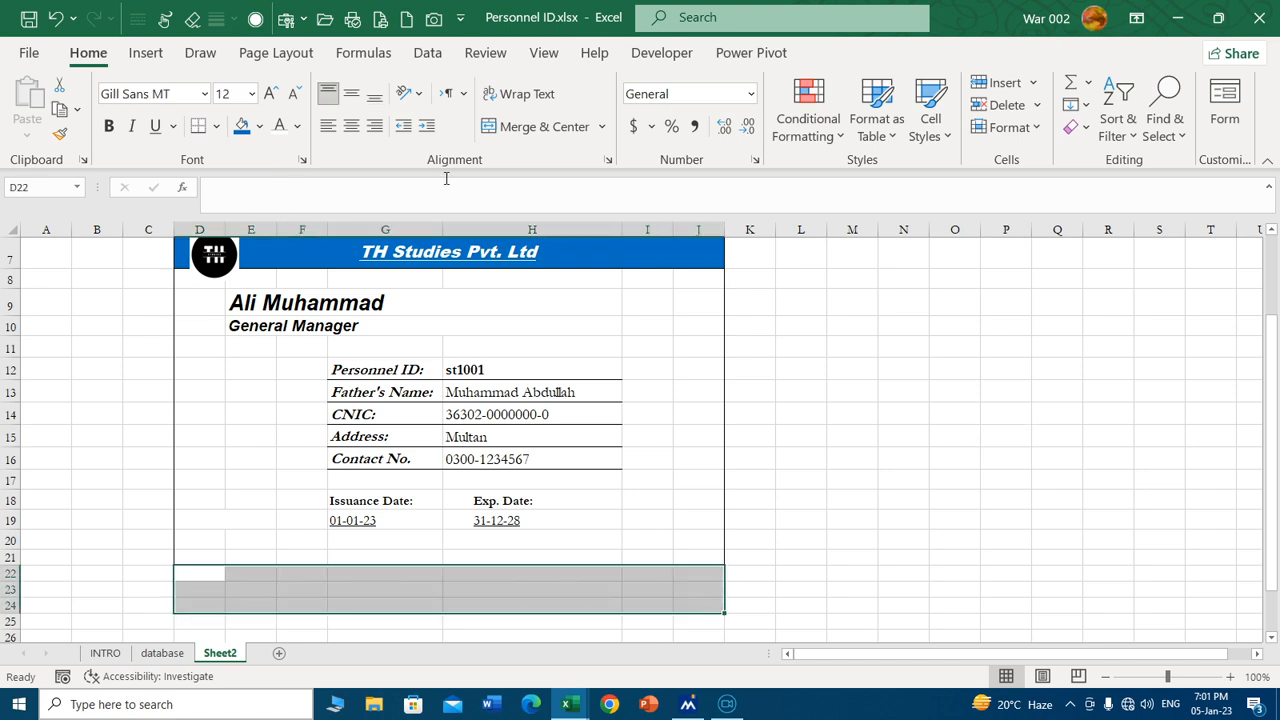
{"action": "left_click", "coordinate": [535, 128]}
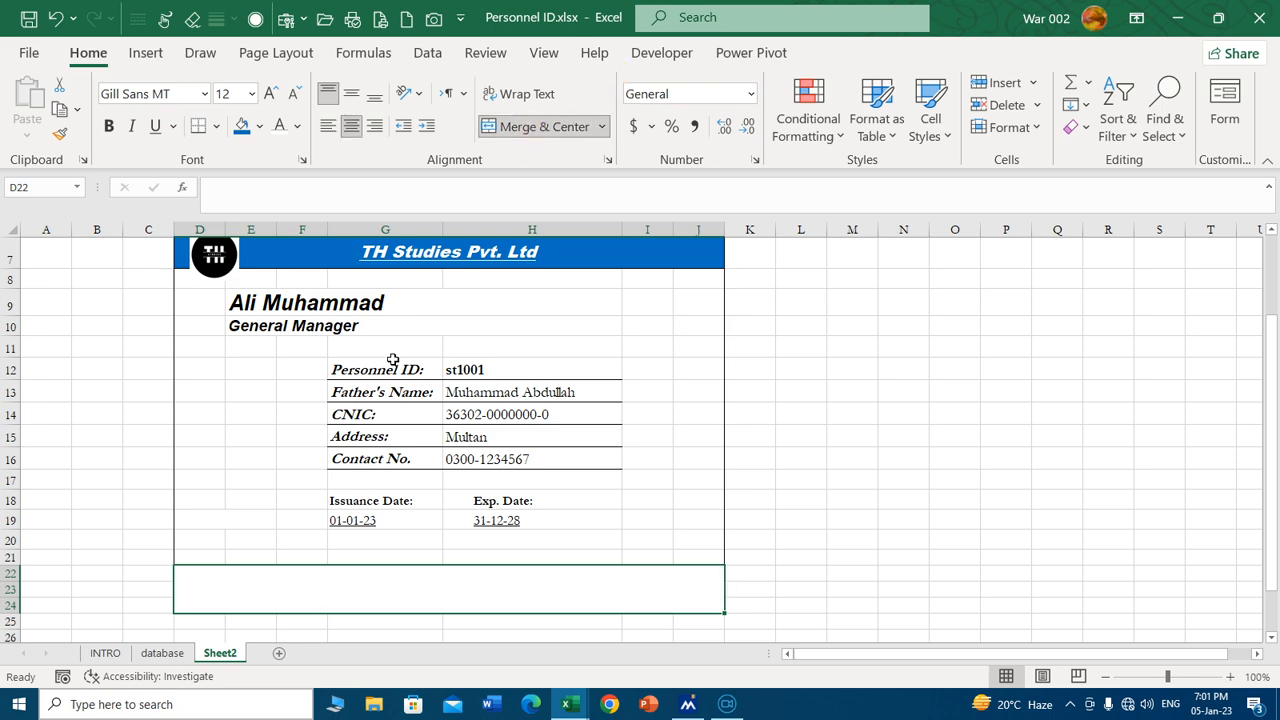
{"action": "left_click", "coordinate": [215, 126]}
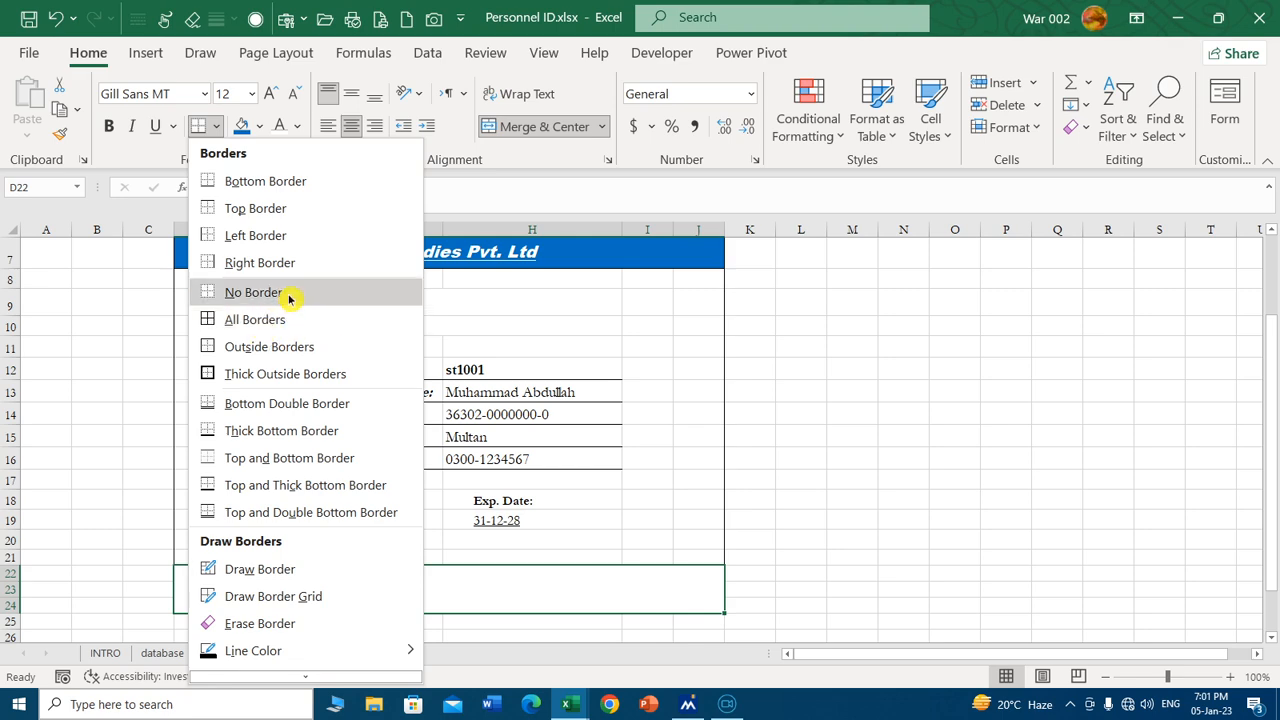
{"action": "left_click", "coordinate": [240, 348]}
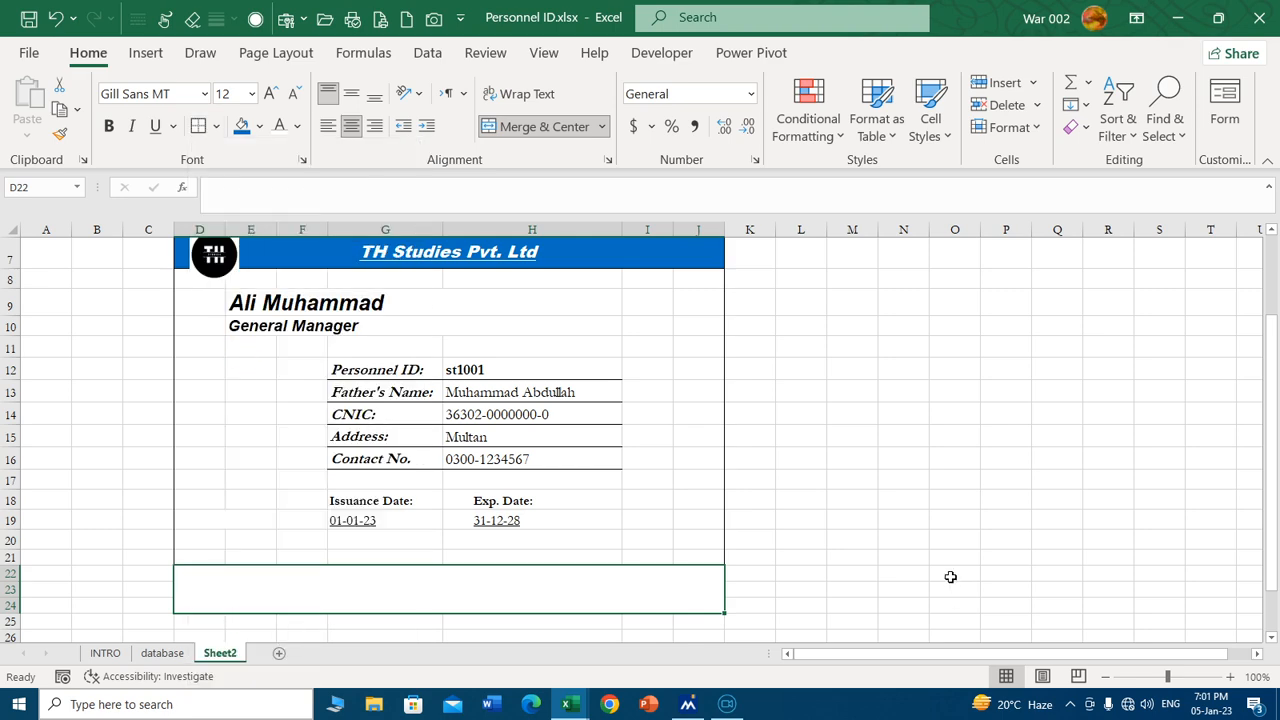
{"action": "left_click", "coordinate": [951, 573]}
{"action": "scroll", "coordinate": [464, 562], "scroll_direction": "down", "scroll_amount": 1}
{"action": "scroll", "coordinate": [464, 563], "scroll_direction": "up", "scroll_amount": 1}
{"action": "left_click", "coordinate": [437, 594]}
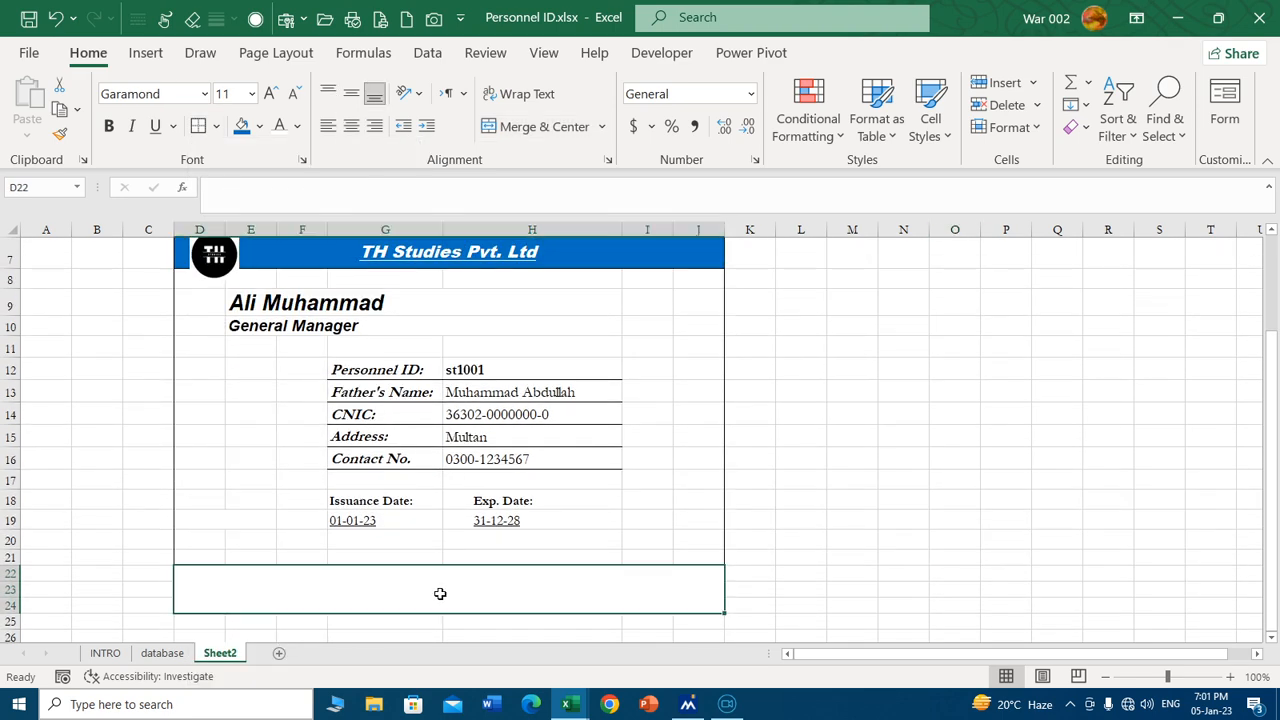
Insert a blank column at column D to shift the whole card one column right.
{"action": "left_click", "coordinate": [245, 392]}
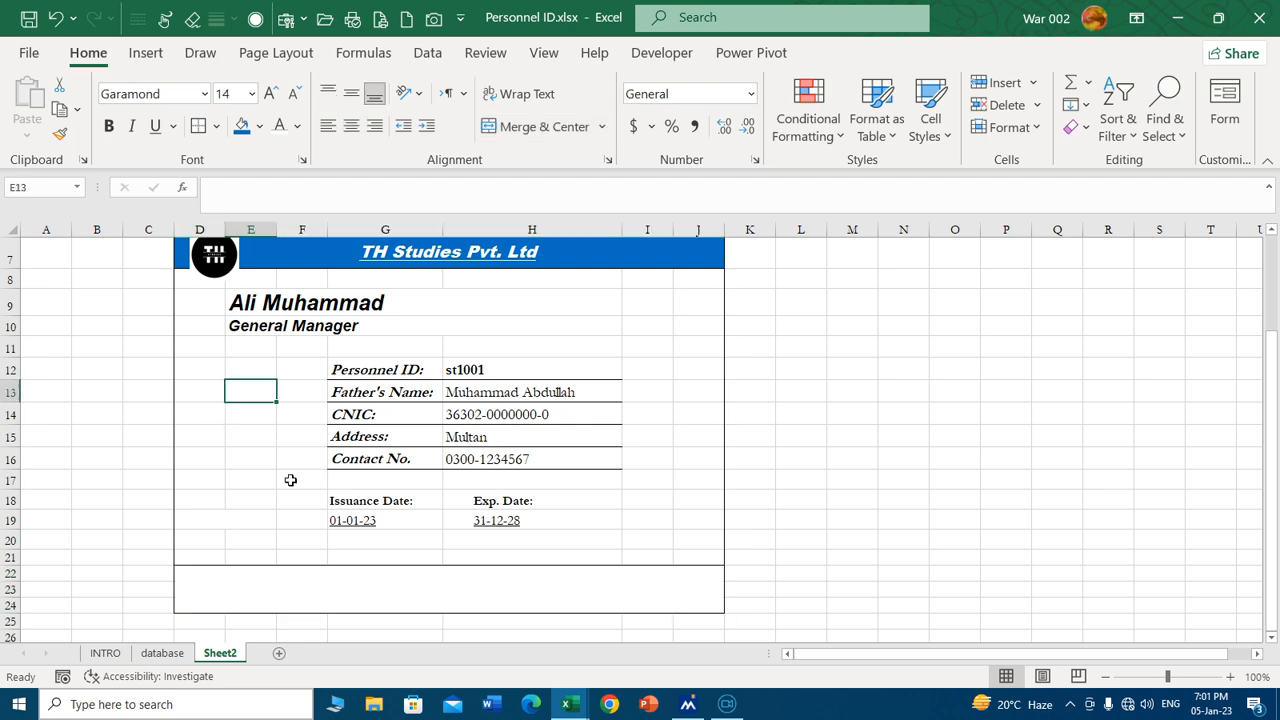
{"action": "left_click", "coordinate": [200, 229]}
{"action": "key", "text": "ctrl+shift+plus"}
{"action": "left_click", "coordinate": [258, 390]}
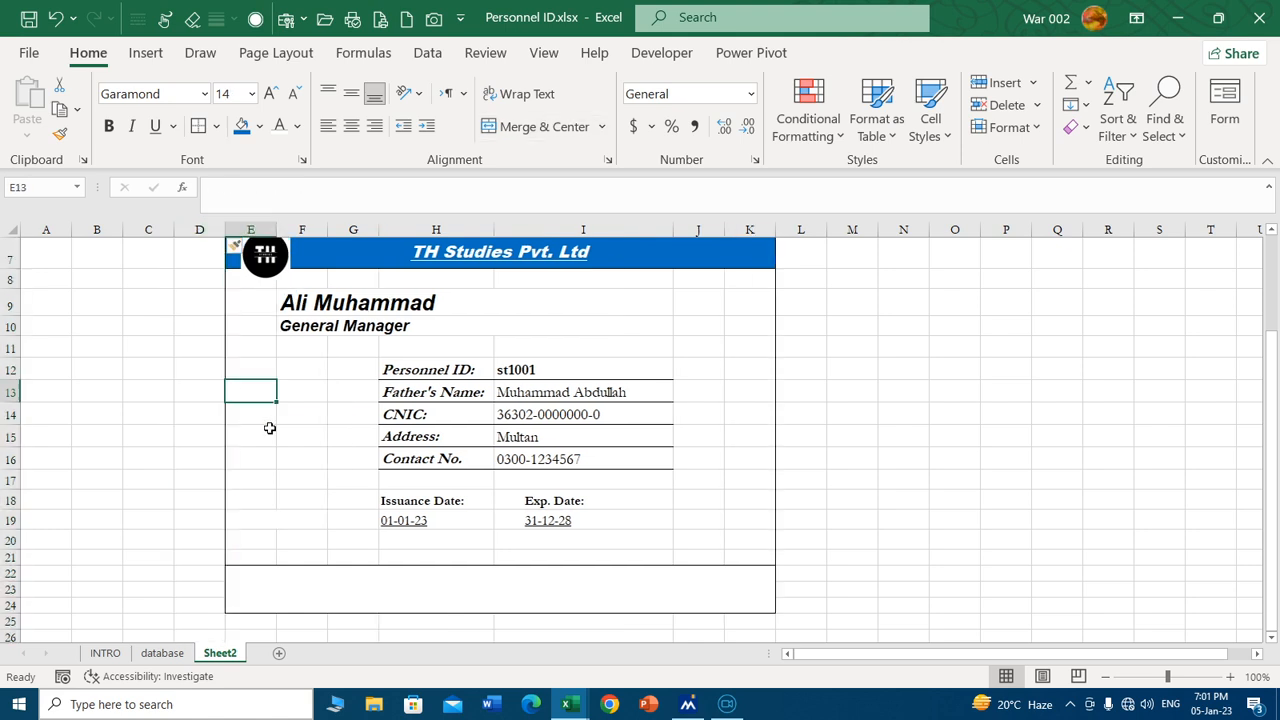
{"action": "left_click", "coordinate": [291, 369]}
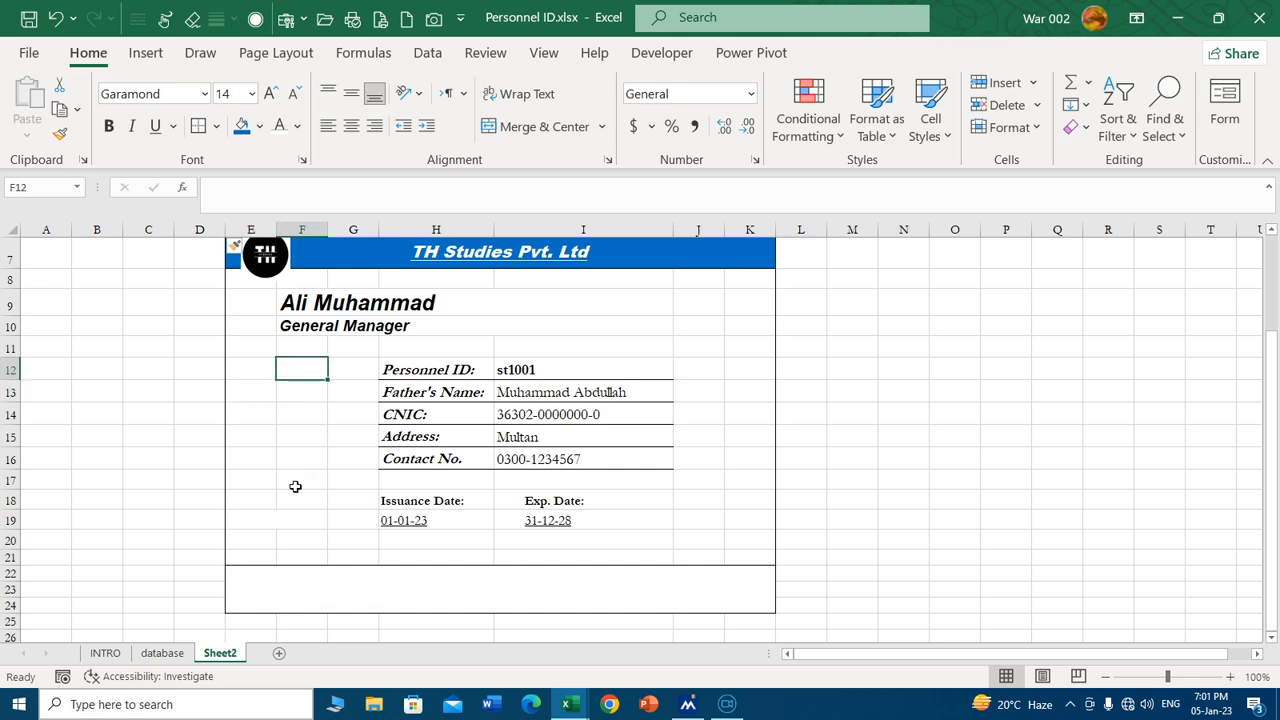
Check the ID drop-down in D17 of the DYNAMIC SERVICE CARD workbook by choosing the third ID, and return to Personnel ID.xlsx.
{"action": "mouse_move", "coordinate": [568, 704]}
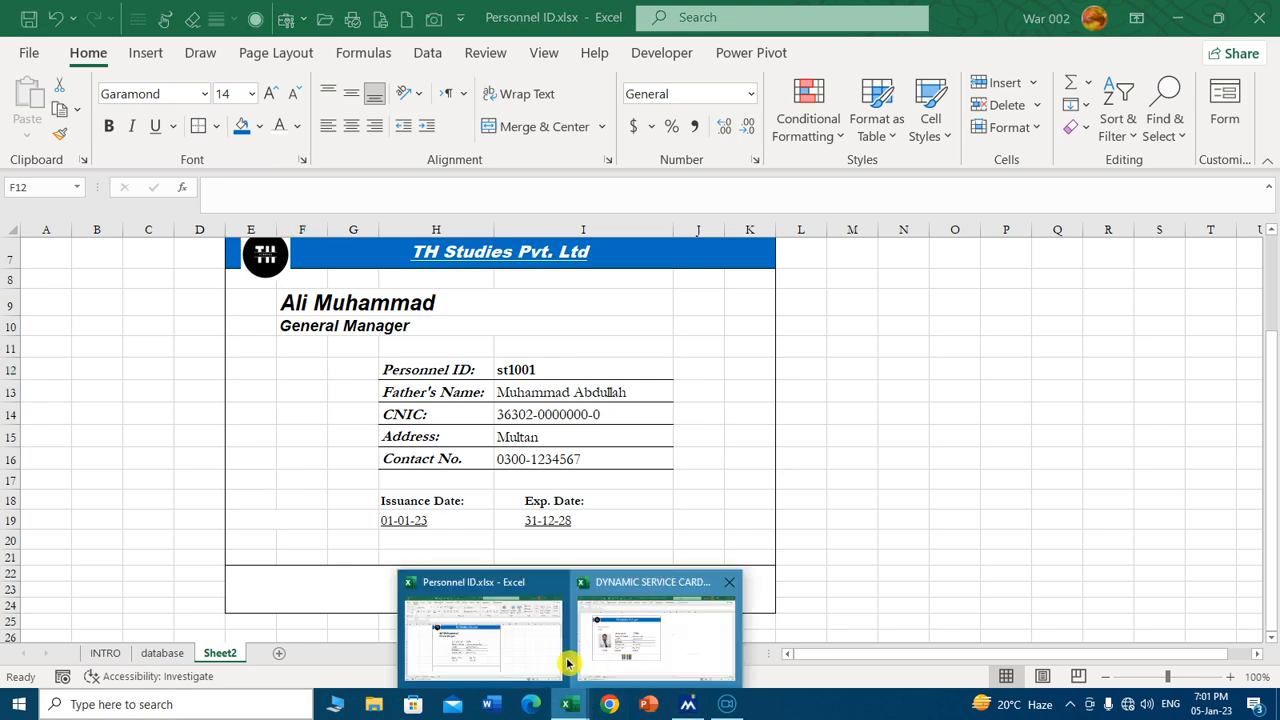
{"action": "left_click", "coordinate": [629, 651]}
{"action": "left_click", "coordinate": [219, 449]}
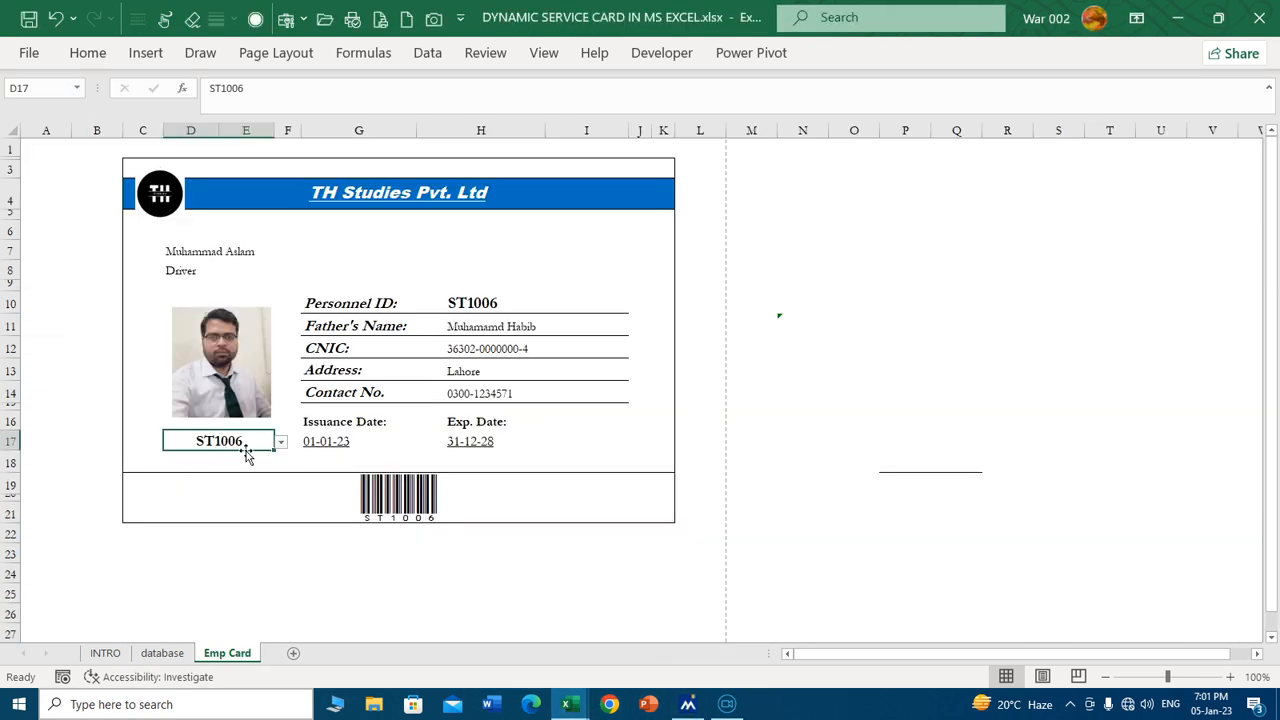
{"action": "left_click", "coordinate": [281, 447]}
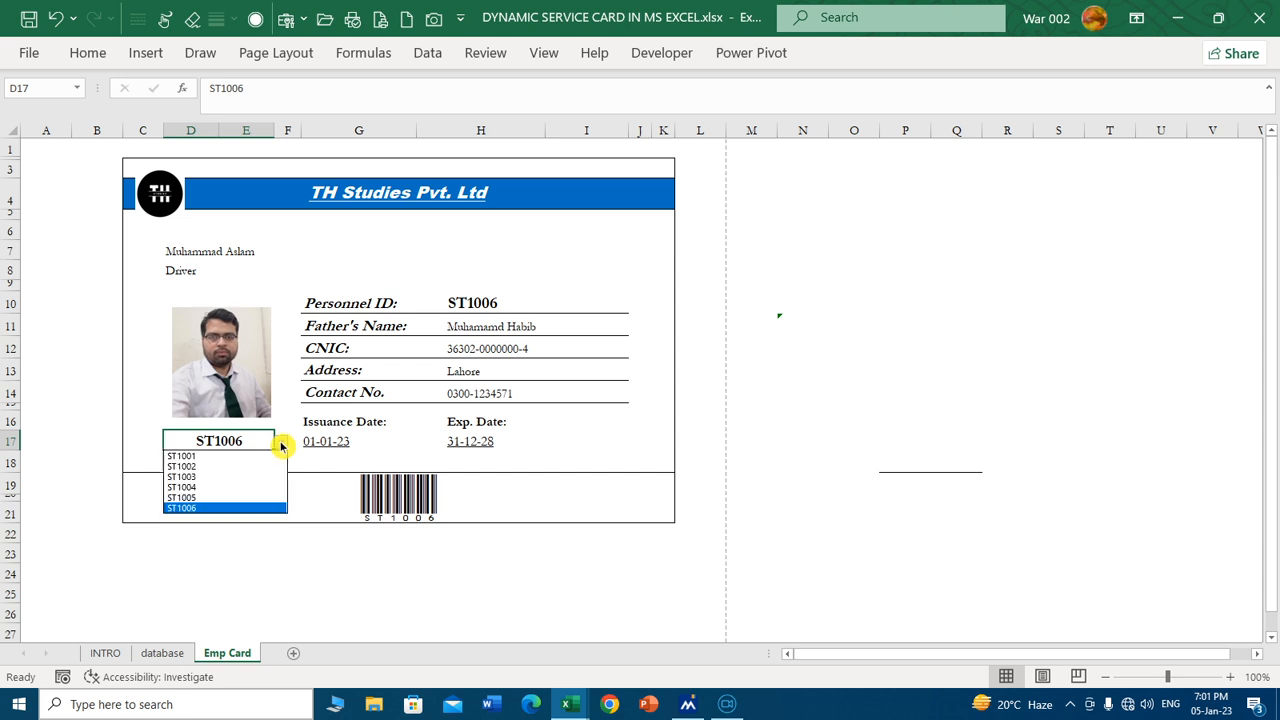
{"action": "left_click", "coordinate": [247, 477]}
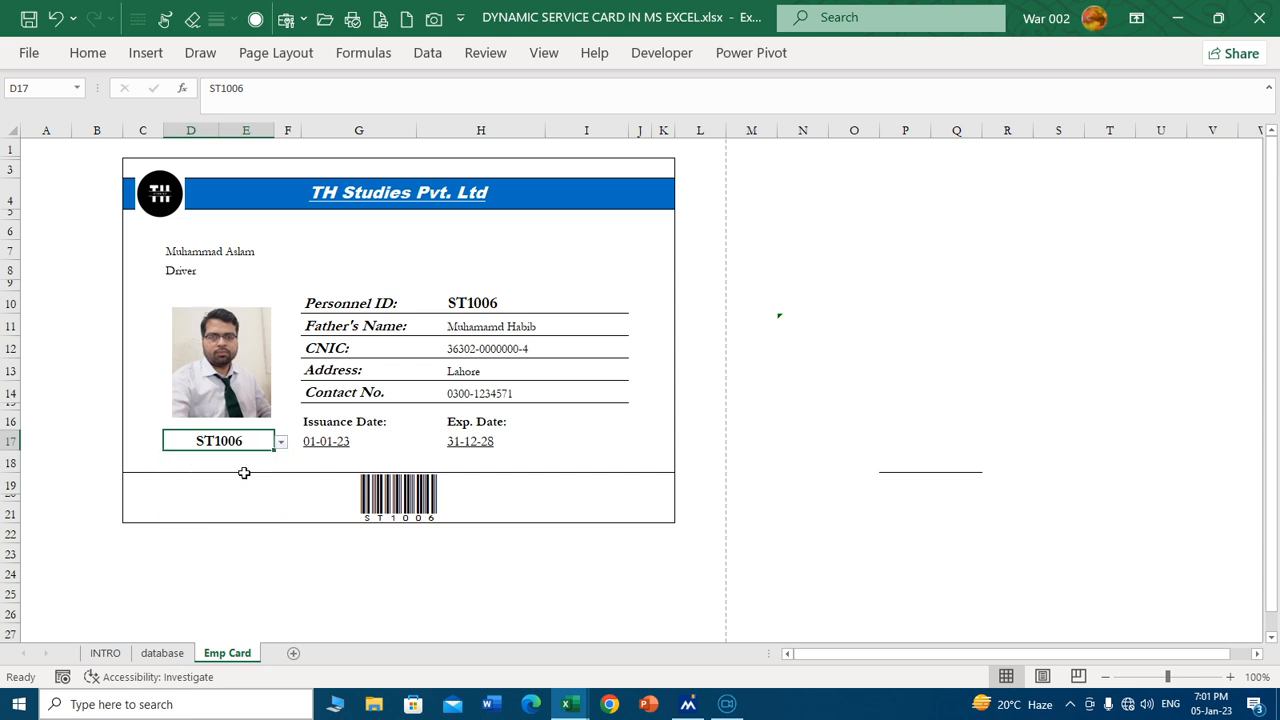
{"action": "left_click", "coordinate": [281, 442]}
{"action": "left_click", "coordinate": [250, 478]}
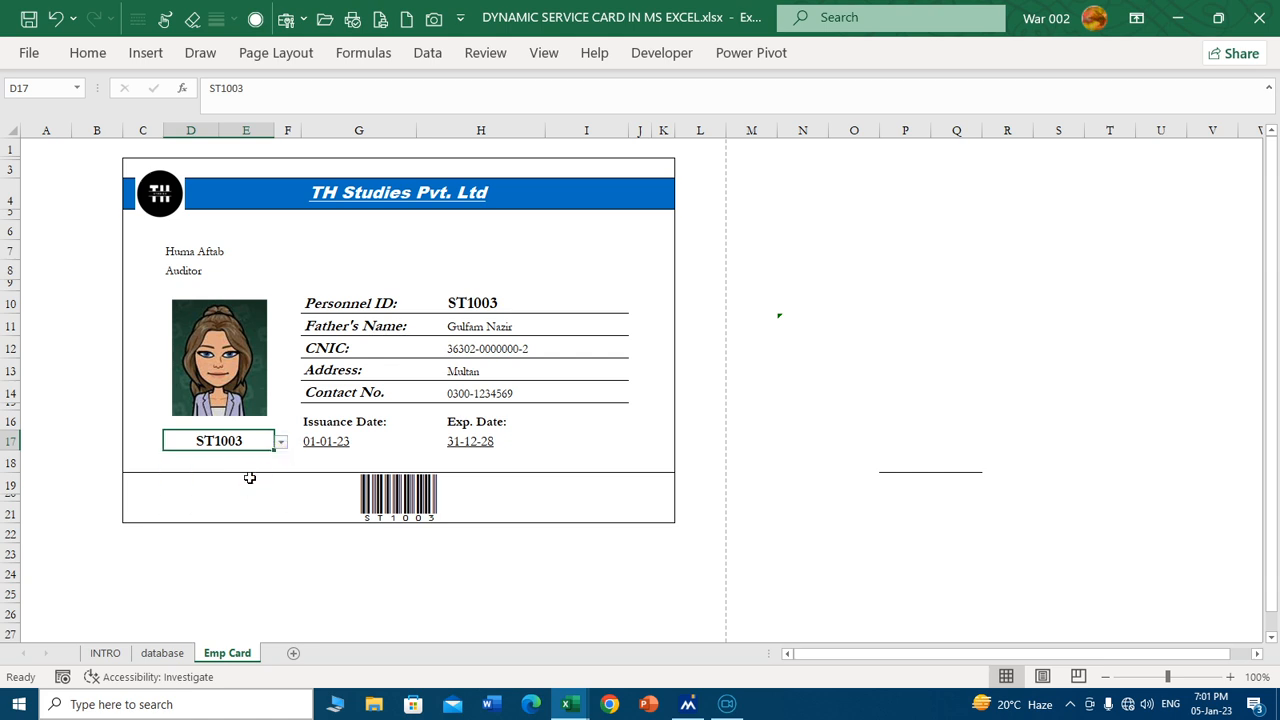
{"action": "left_click", "coordinate": [570, 704]}
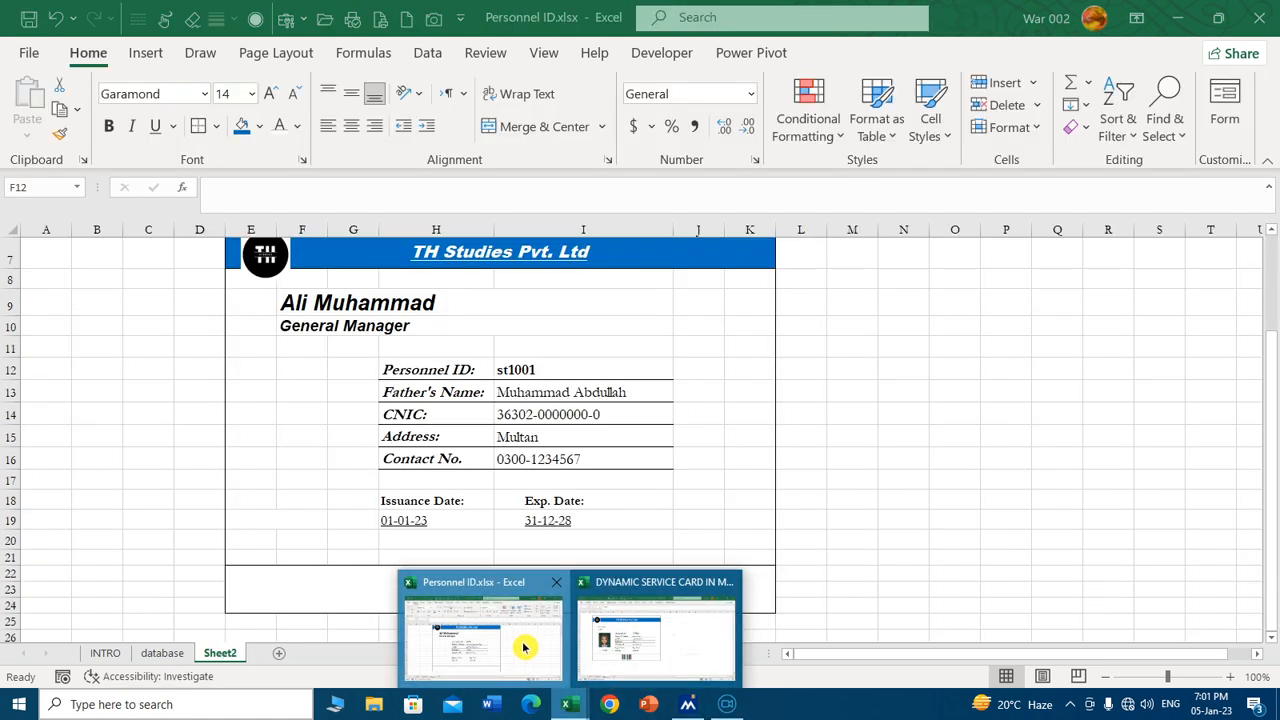
{"action": "left_click", "coordinate": [497, 652]}
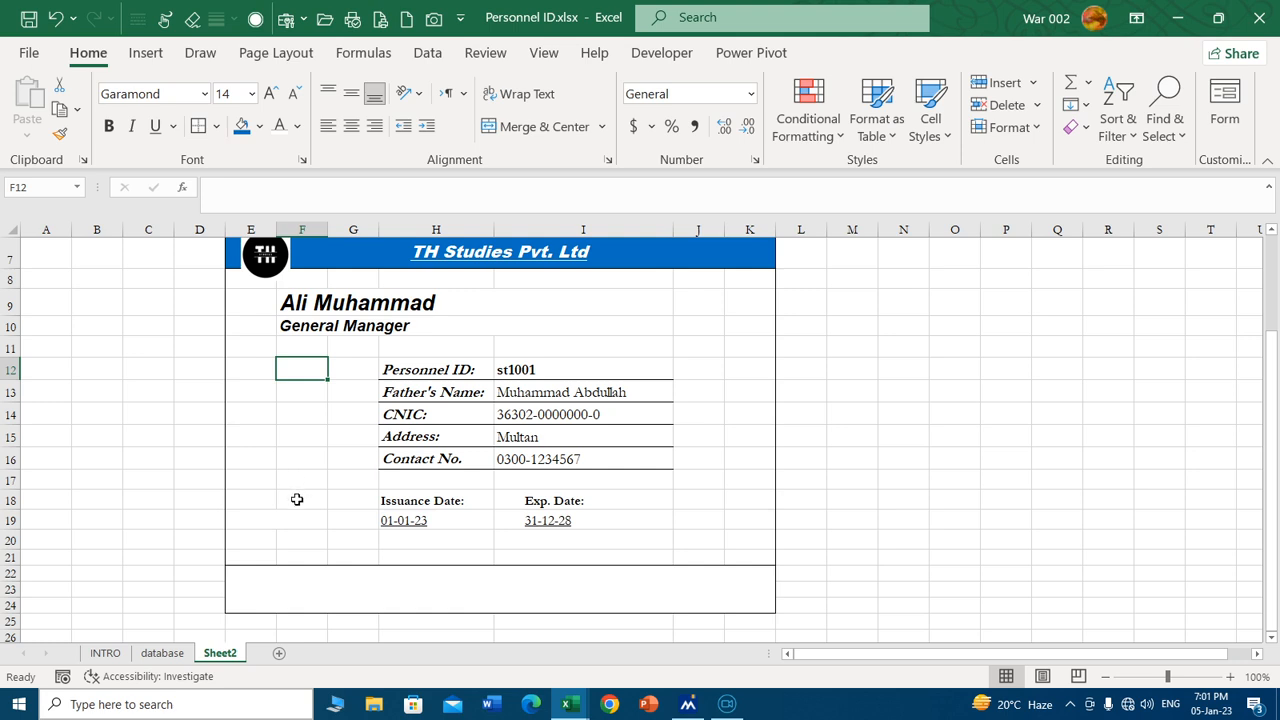
Merge and center cells F18:G18 beside the Issuance Date label as the ID selector cell.
{"action": "left_click_drag", "start_coordinate": [297, 499], "coordinate": [337, 500]}
{"action": "left_click", "coordinate": [514, 127]}
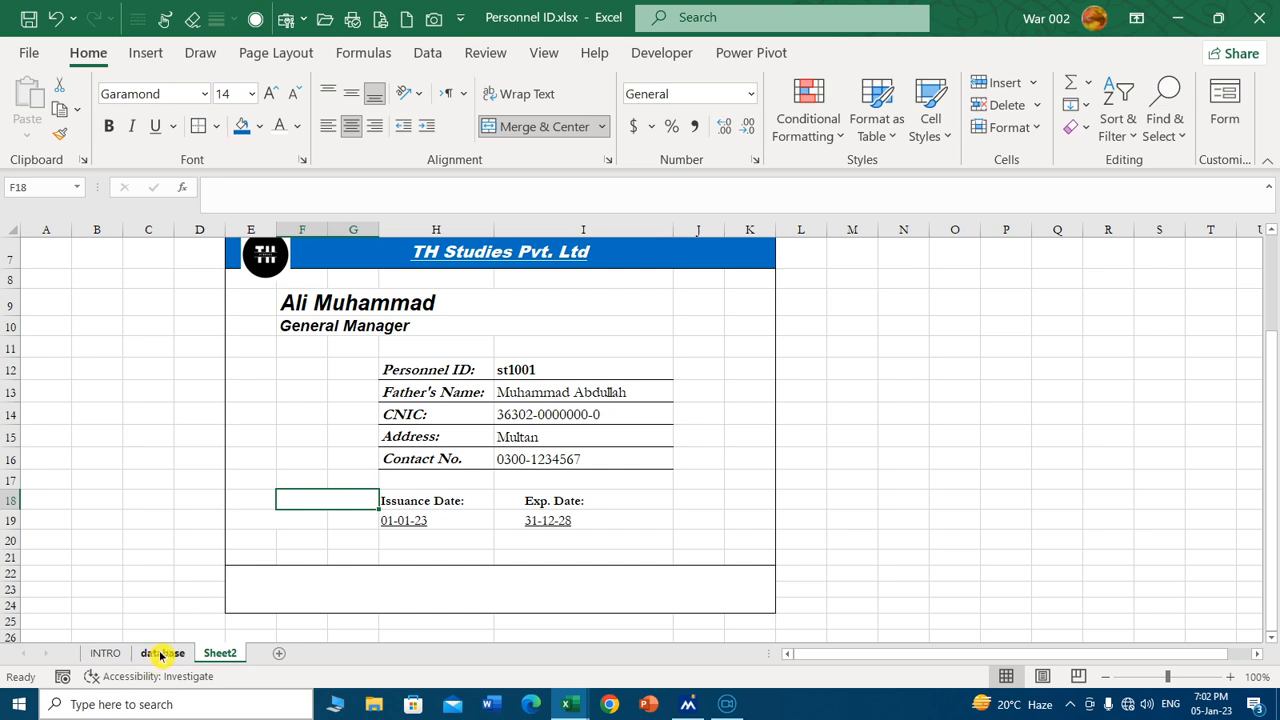
{"action": "left_click", "coordinate": [958, 418]}
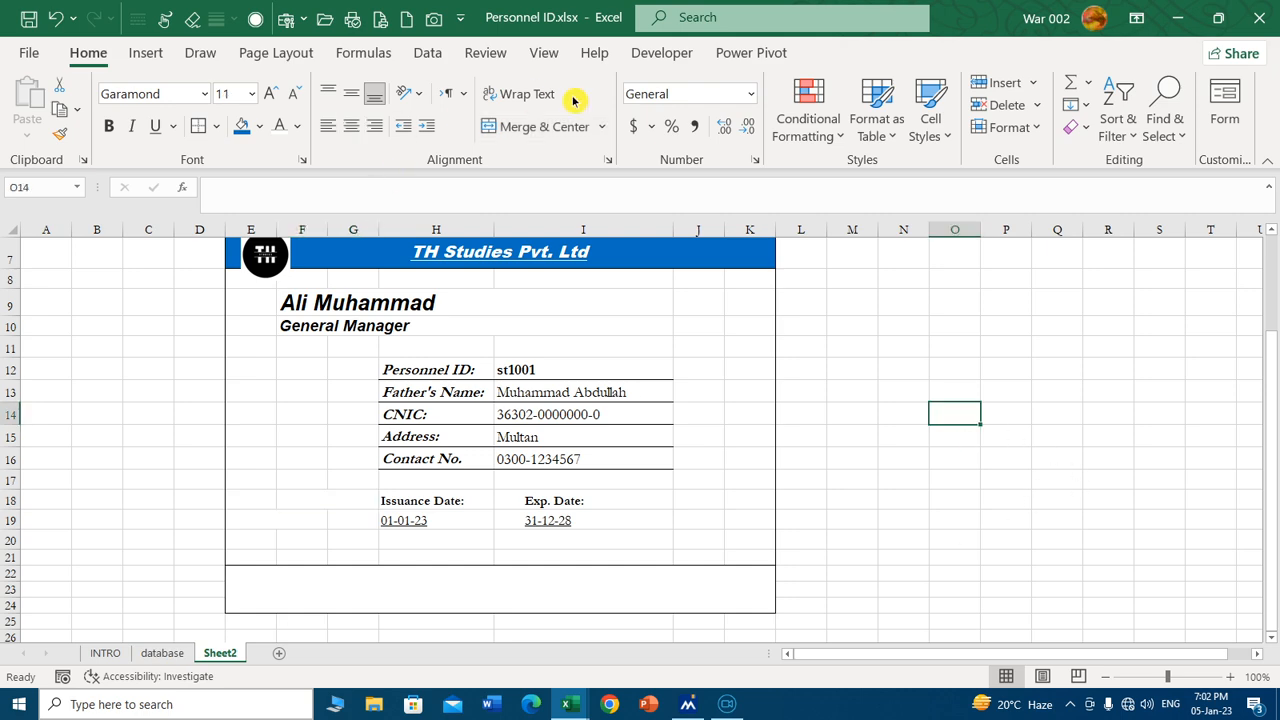
Try to define the workbook name ID_list for the employee IDs in A2:A6 of the database sheet.
{"action": "left_click", "coordinate": [374, 55]}
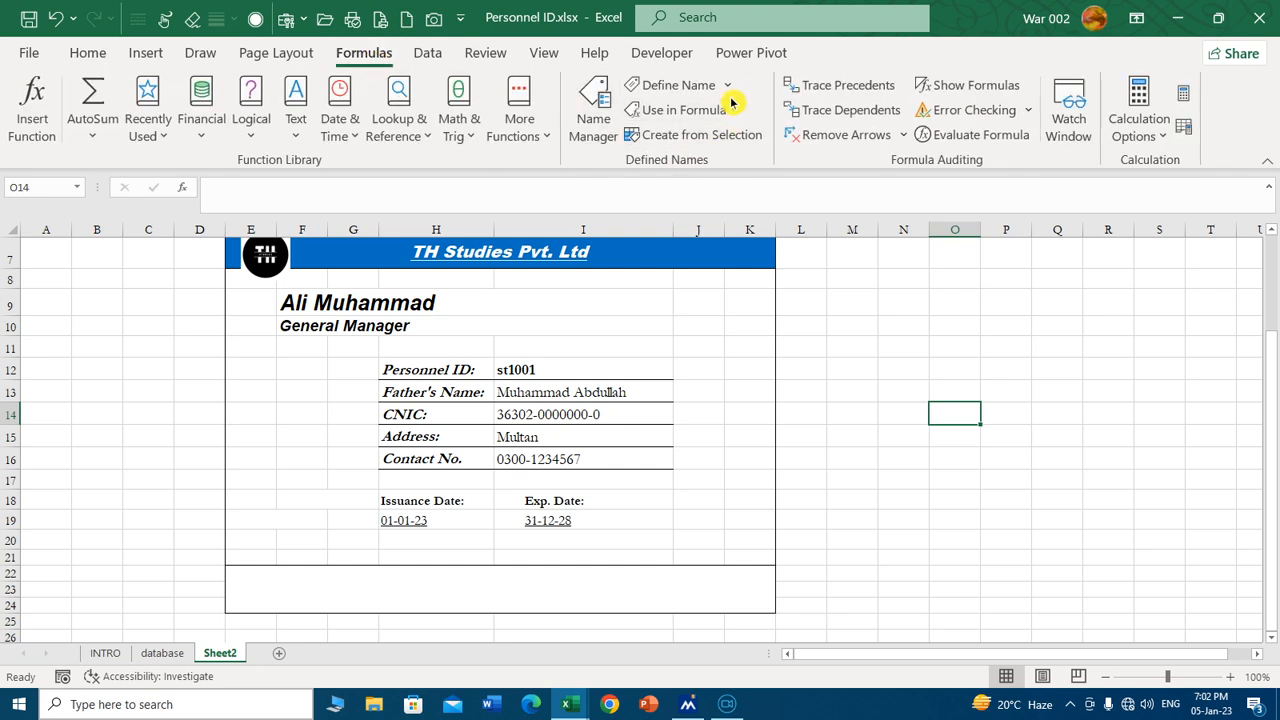
{"action": "left_click", "coordinate": [675, 85]}
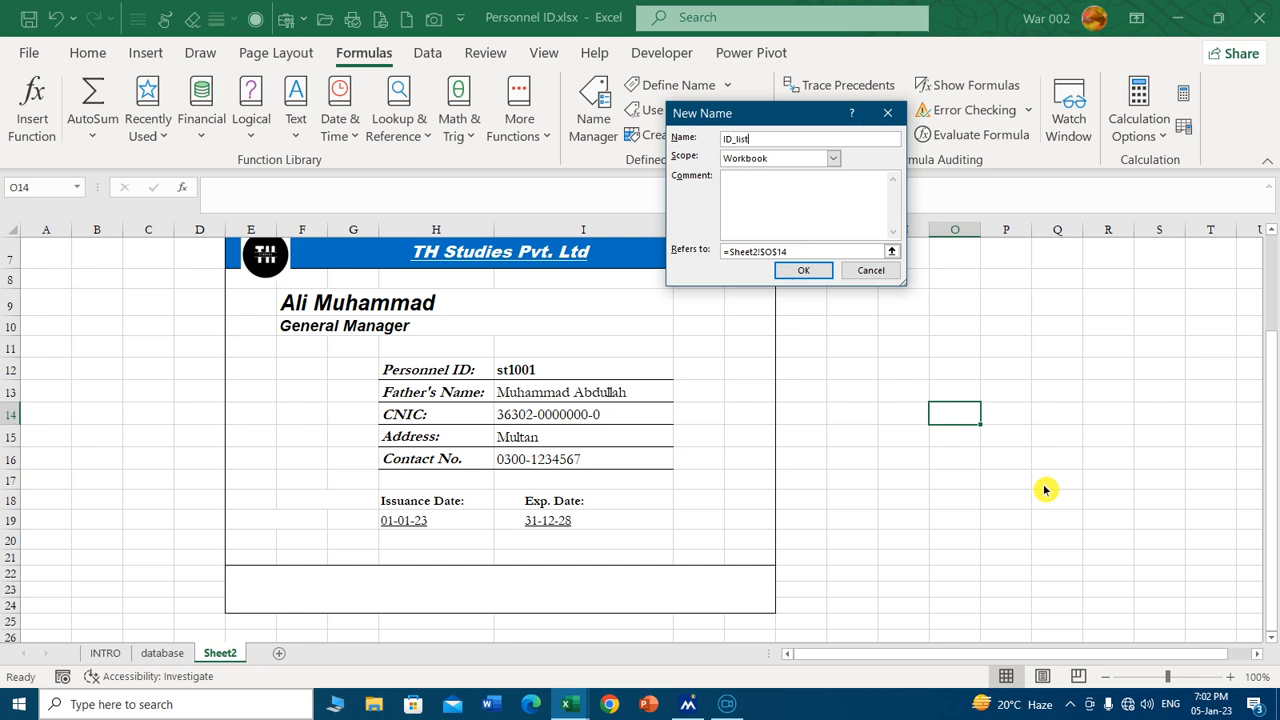
{"action": "left_click", "coordinate": [891, 252]}
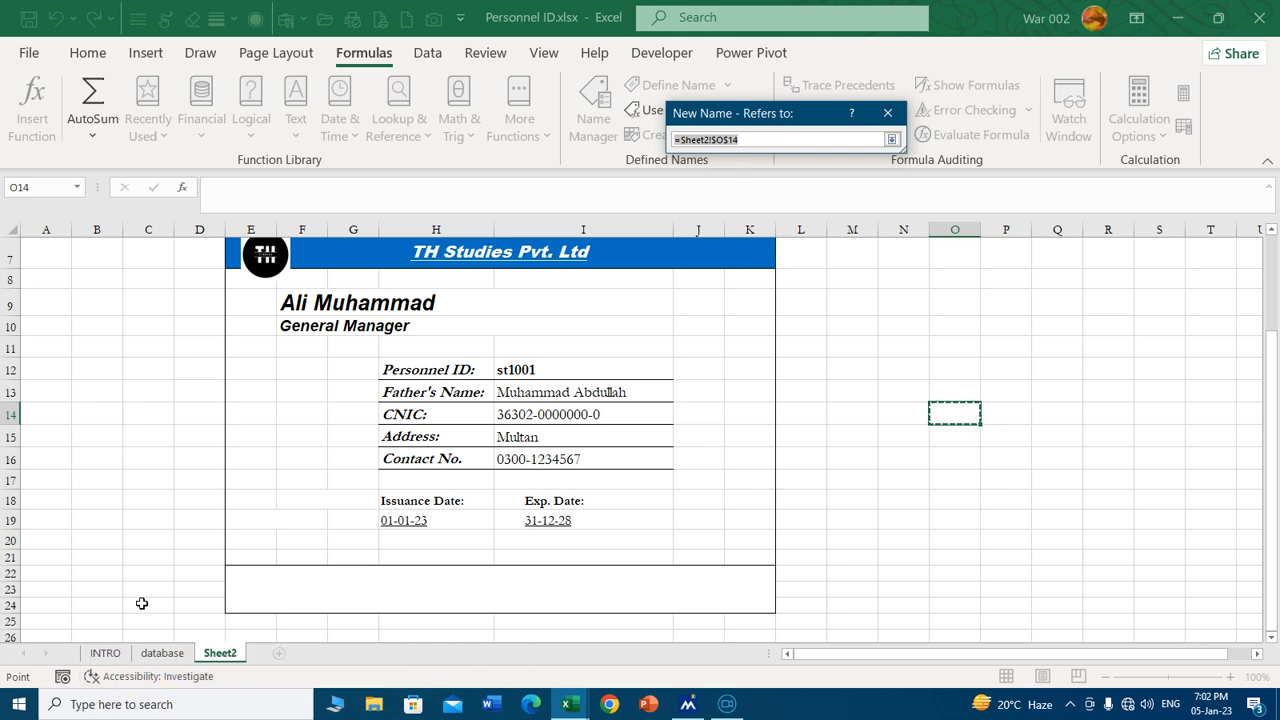
{"action": "left_click", "coordinate": [158, 654]}
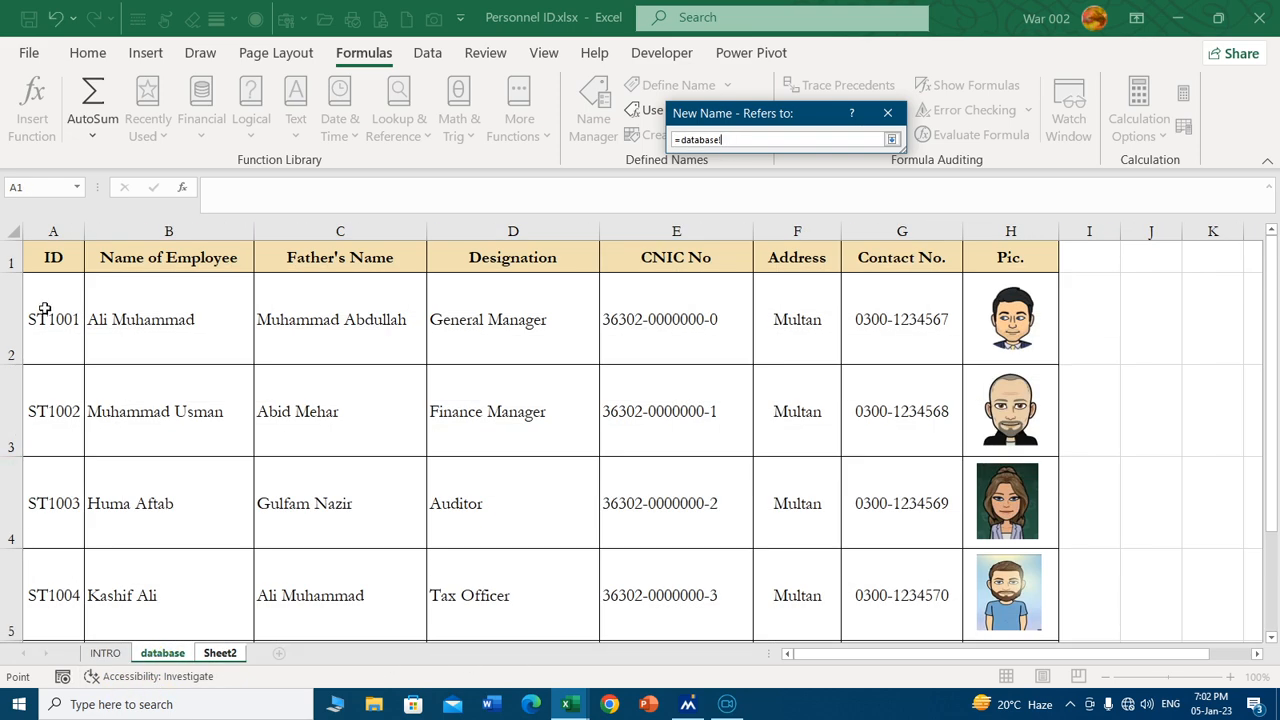
{"action": "left_click_drag", "start_coordinate": [43, 309], "coordinate": [46, 594]}
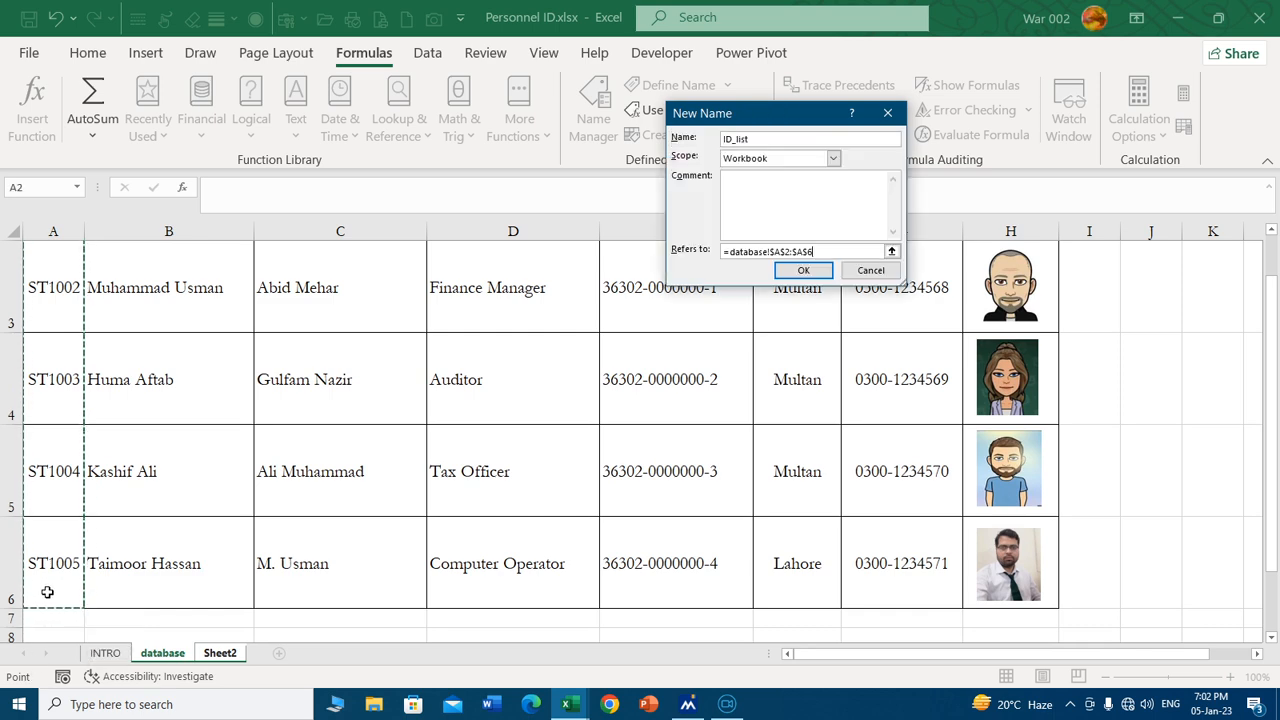
{"action": "left_click", "coordinate": [803, 270]}
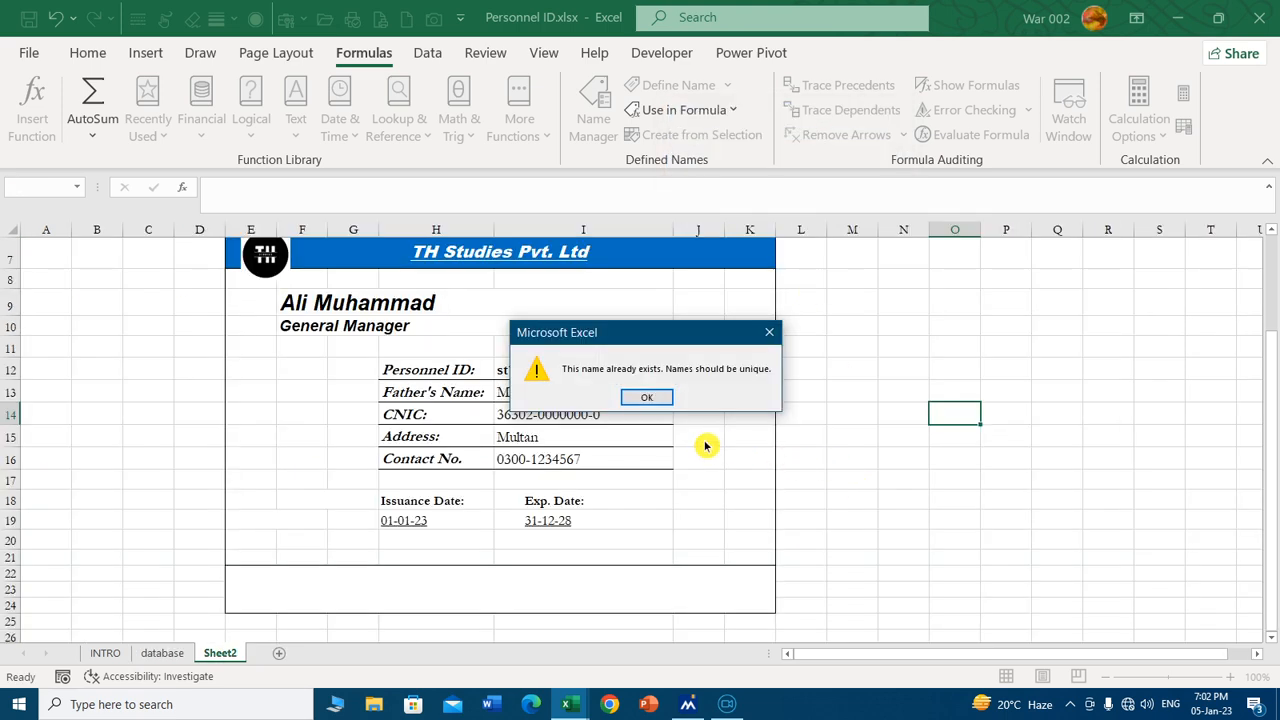
{"action": "left_click", "coordinate": [647, 397]}
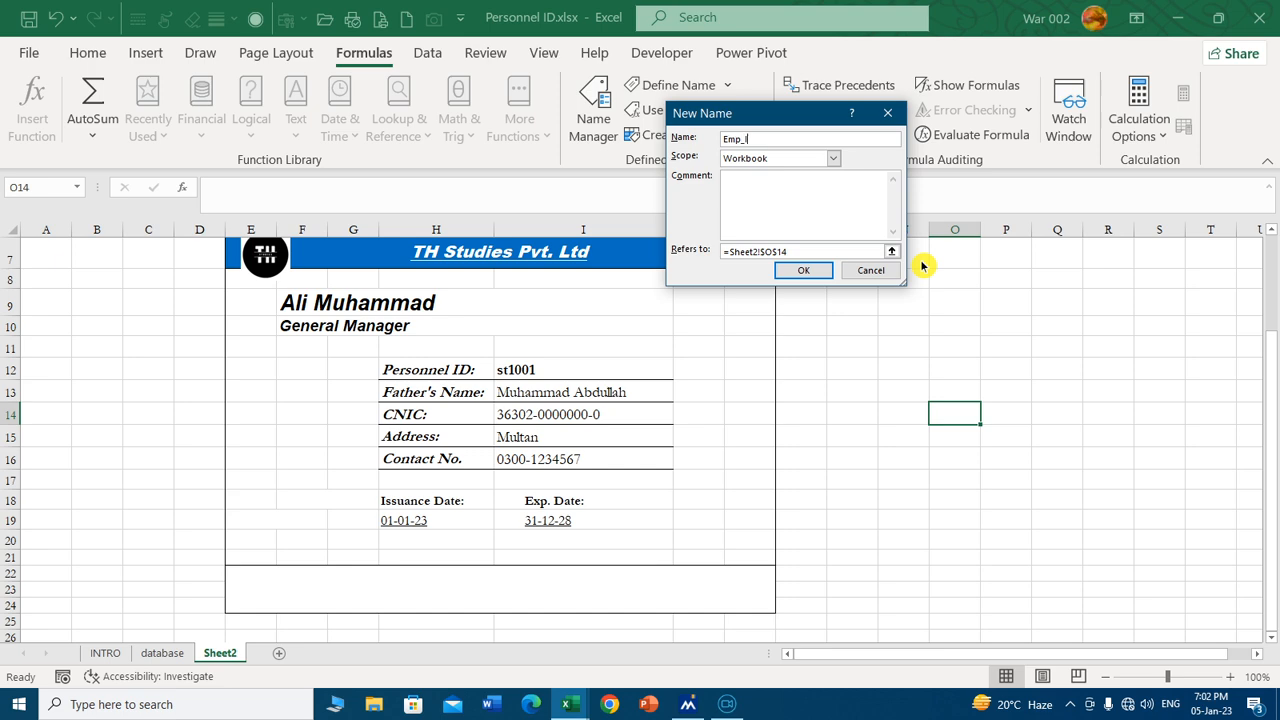
Define the workbook name Emp_ID for the employee IDs in A2:A6 of the database sheet.
{"action": "left_click", "coordinate": [891, 251]}
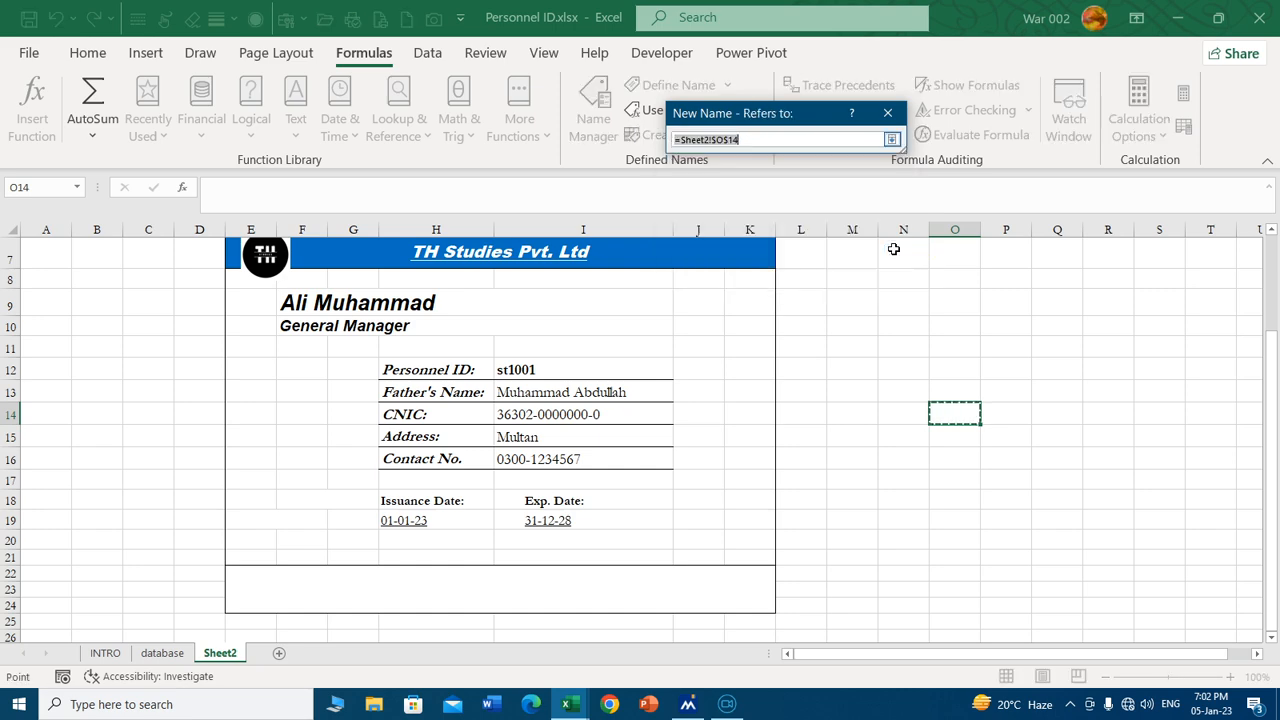
{"action": "left_click", "coordinate": [163, 653]}
{"action": "scroll", "coordinate": [60, 400], "scroll_direction": "up", "scroll_amount": 2}
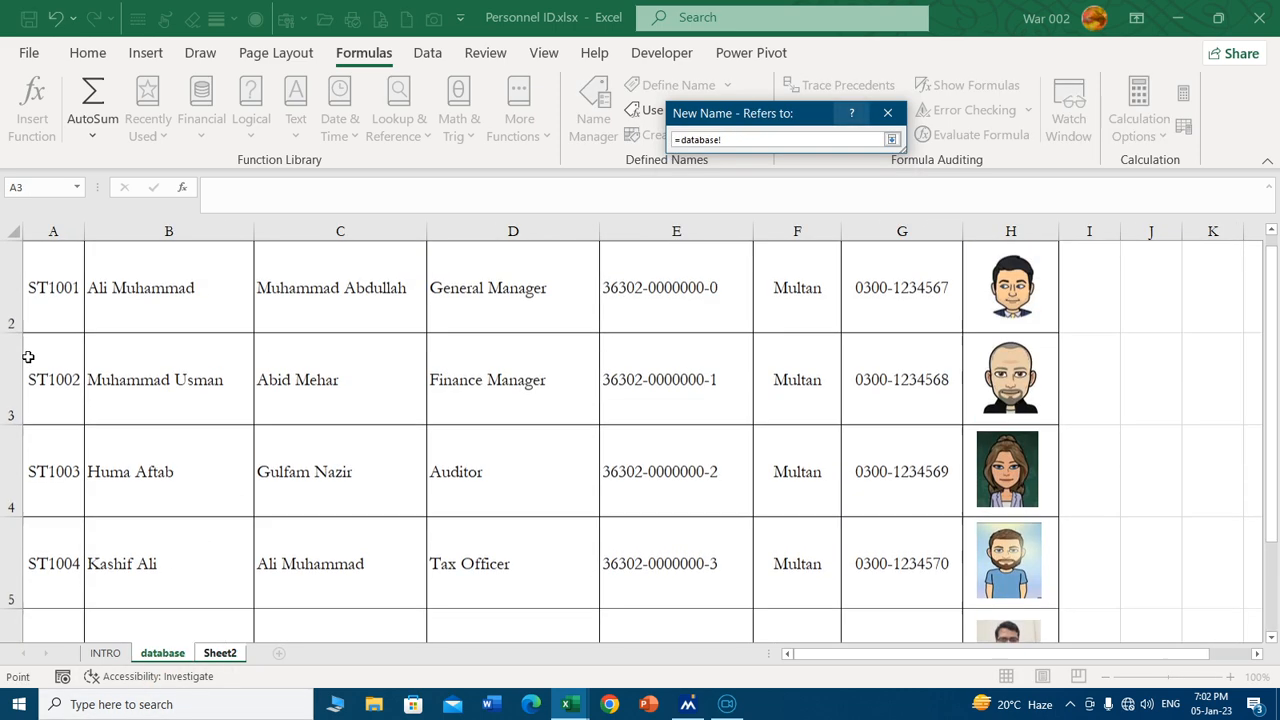
{"action": "left_click_drag", "start_coordinate": [63, 314], "coordinate": [51, 588]}
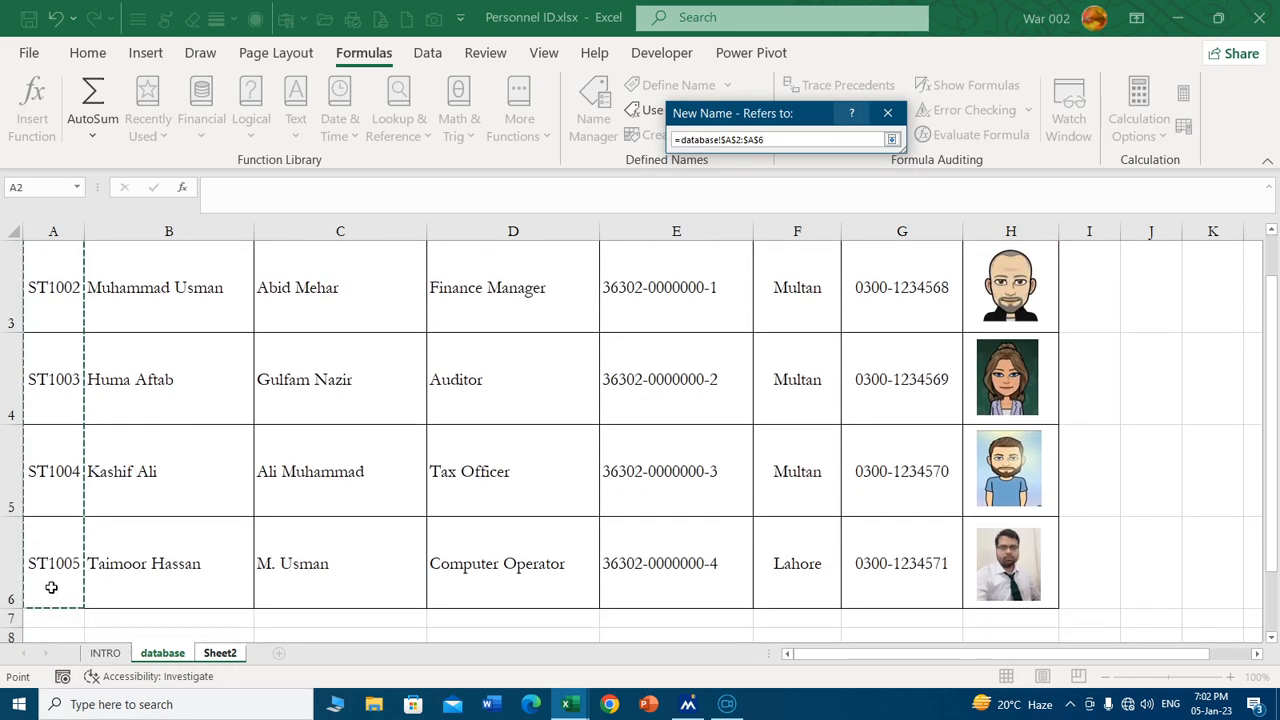
{"action": "key", "text": "Return"}
{"action": "key", "text": "Return"}
{"action": "key", "text": "ctrl+Page_Down"}
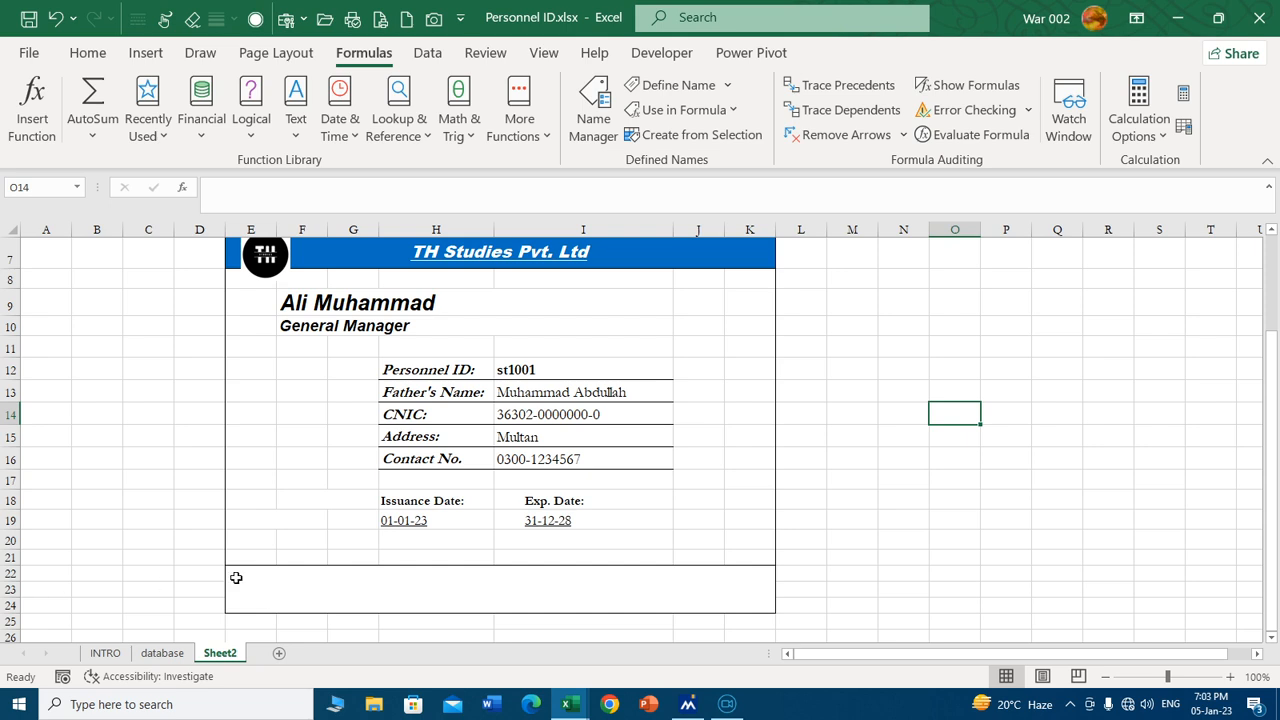
Add a list-type data validation to the merged cell F18 with the named range =Emp_ID as its source.
{"action": "left_click", "coordinate": [301, 503]}
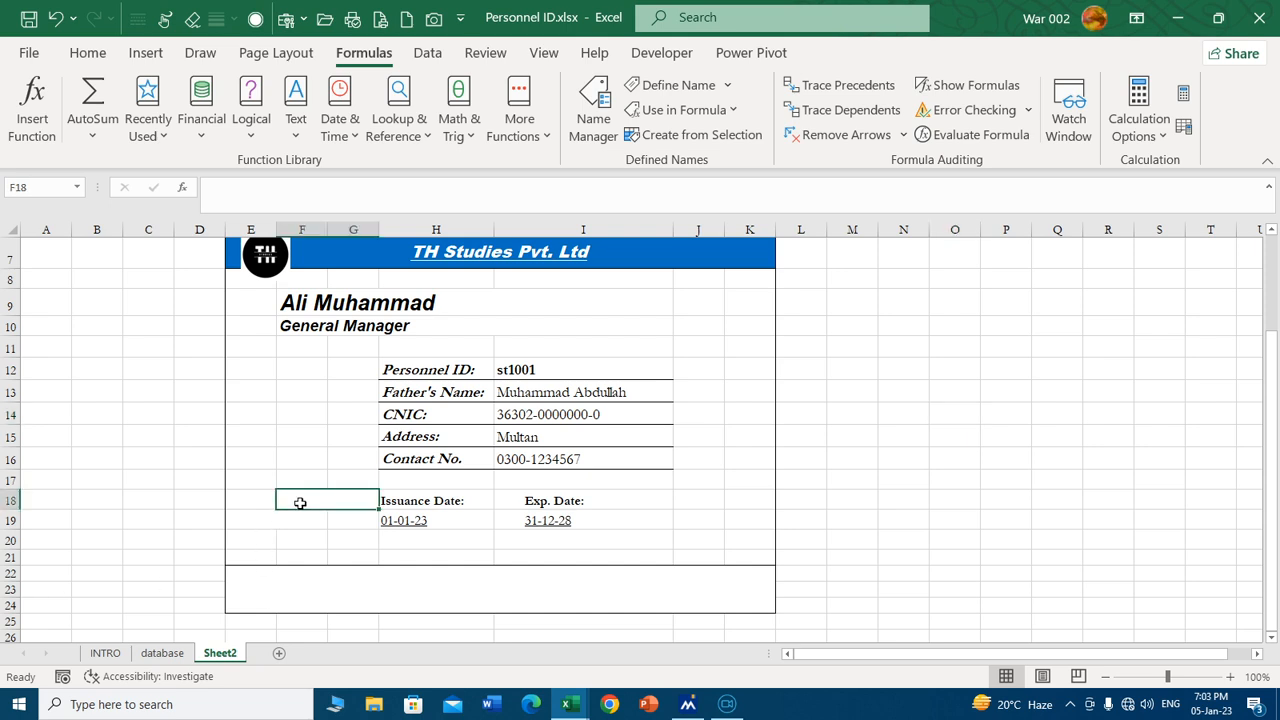
{"action": "left_click", "coordinate": [428, 55]}
{"action": "left_click", "coordinate": [834, 127]}
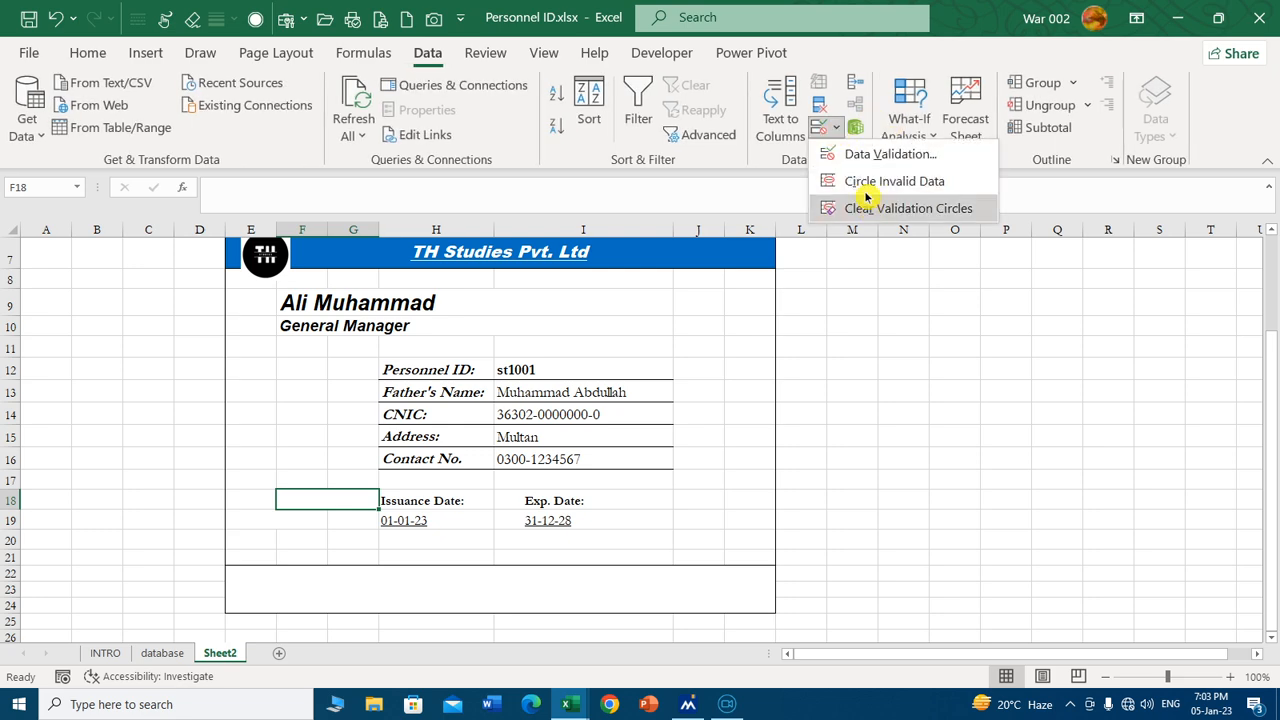
{"action": "left_click", "coordinate": [880, 207]}
{"action": "left_click", "coordinate": [715, 160]}
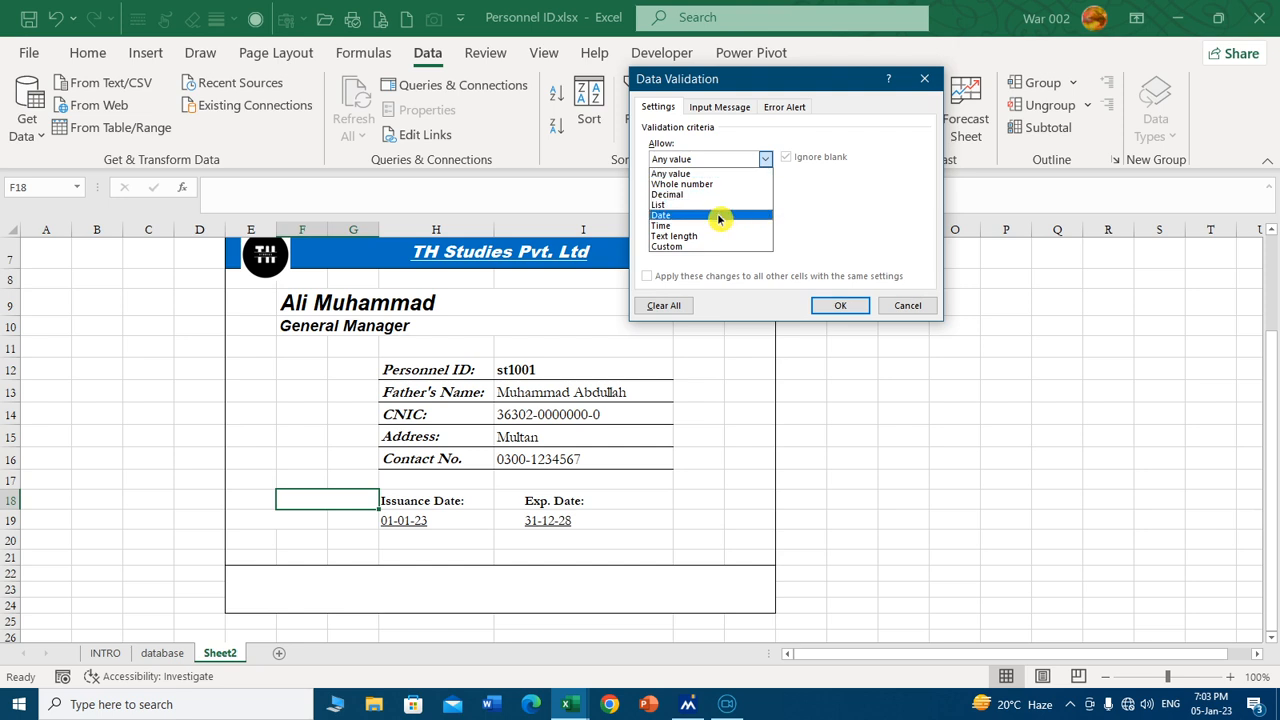
{"action": "left_click", "coordinate": [706, 207]}
{"action": "left_click", "coordinate": [768, 224]}
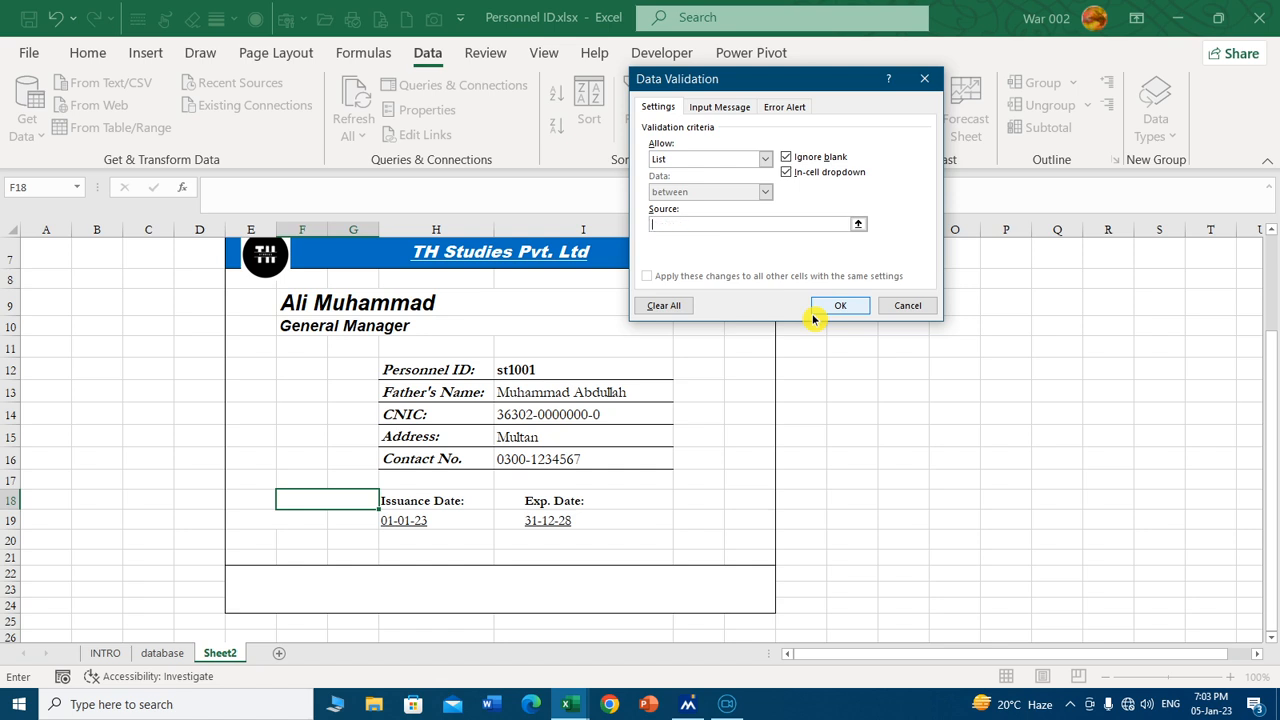
{"action": "key", "text": "F3"}
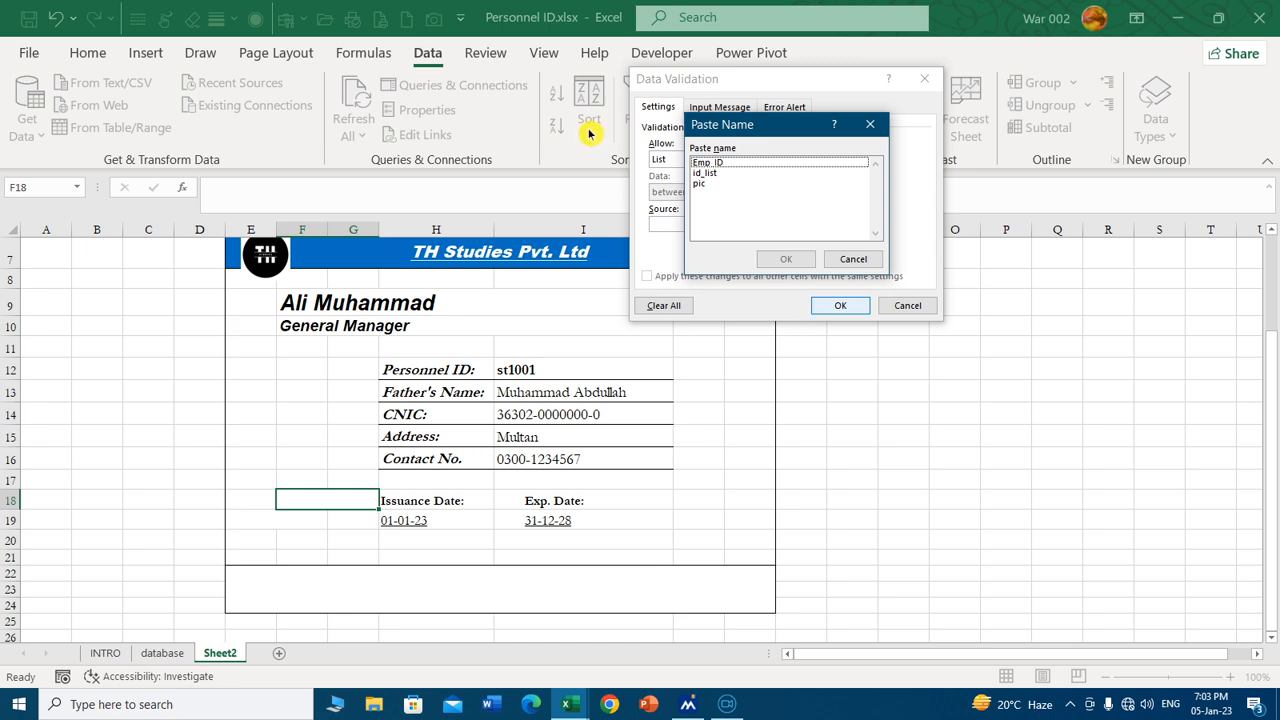
{"action": "left_click", "coordinate": [725, 163]}
{"action": "left_click", "coordinate": [786, 259]}
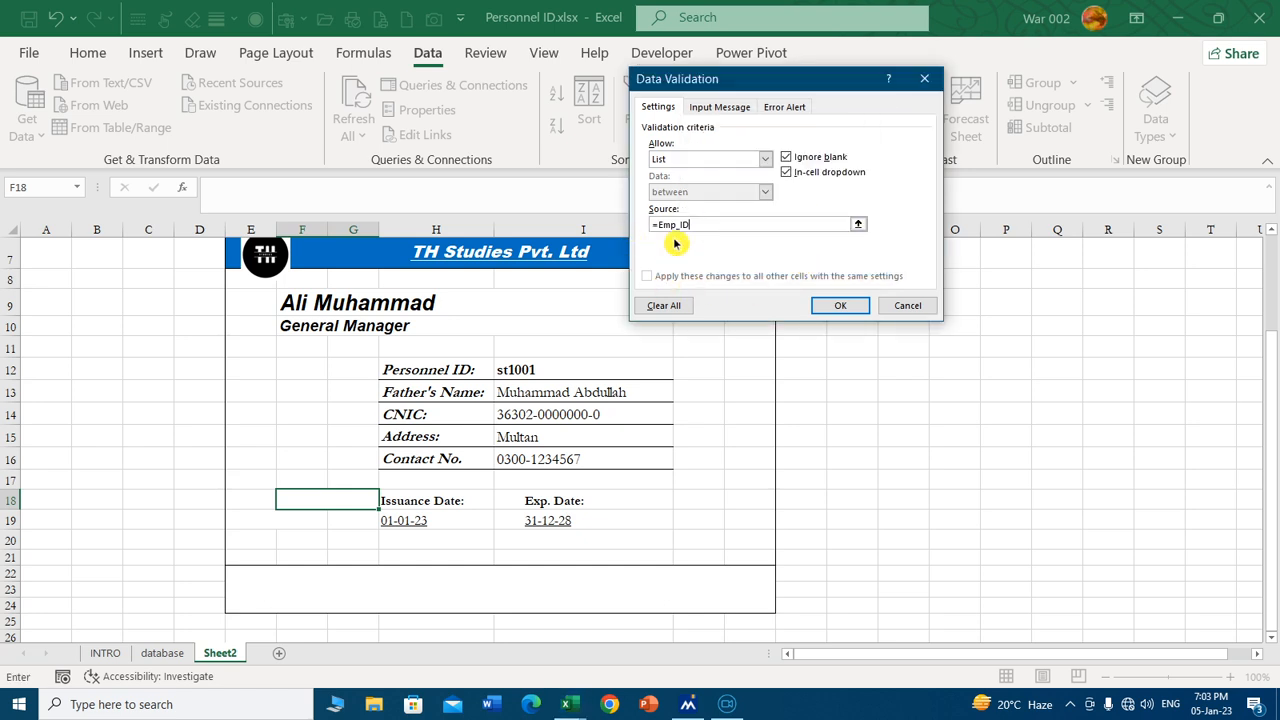
{"action": "left_click", "coordinate": [840, 306]}
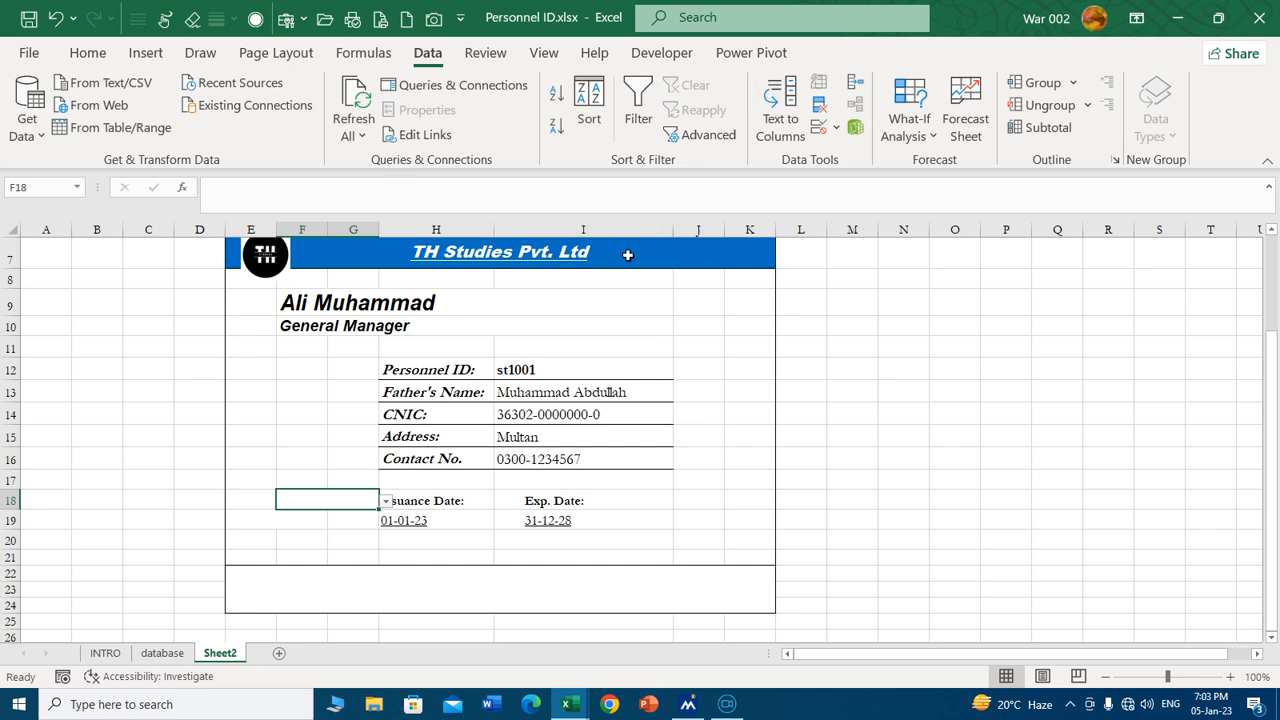
Choose the third ID in the F18 drop-down and link the Personnel ID cell I12 to it with =F18.
{"action": "left_click", "coordinate": [386, 501]}
{"action": "left_click", "coordinate": [304, 535]}
{"action": "left_click", "coordinate": [539, 372]}
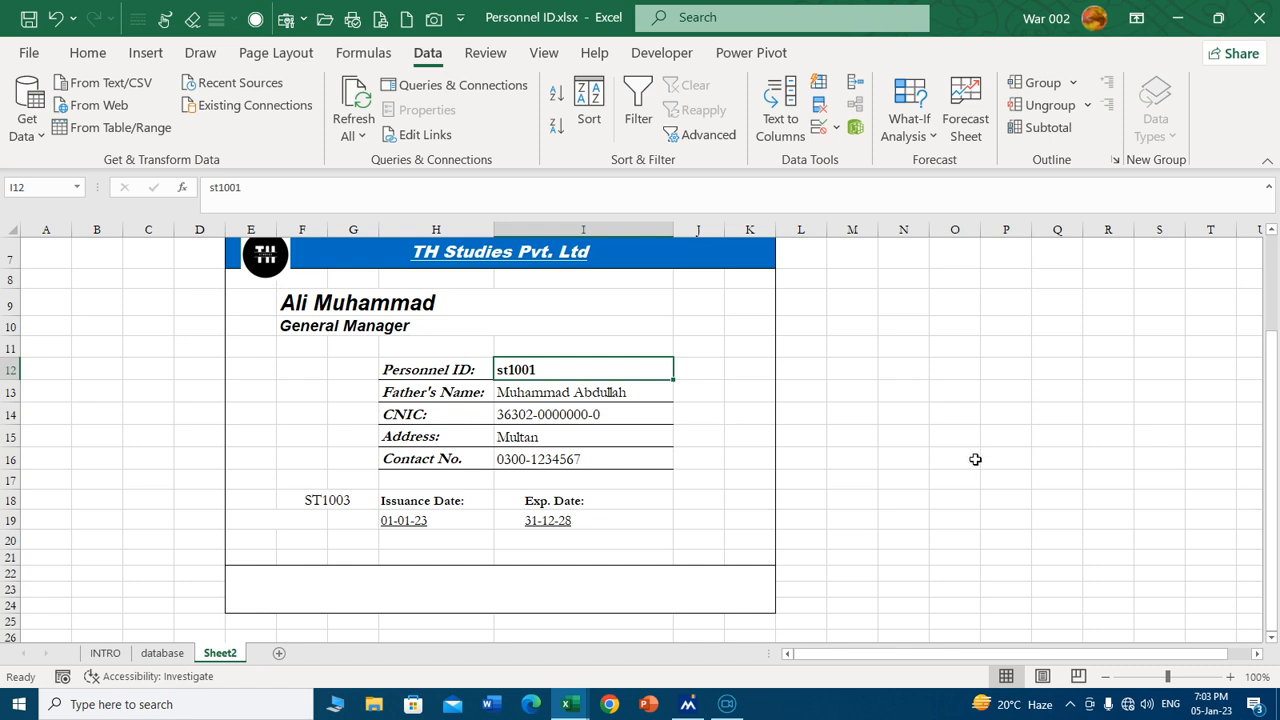
{"action": "left_click", "coordinate": [326, 502]}
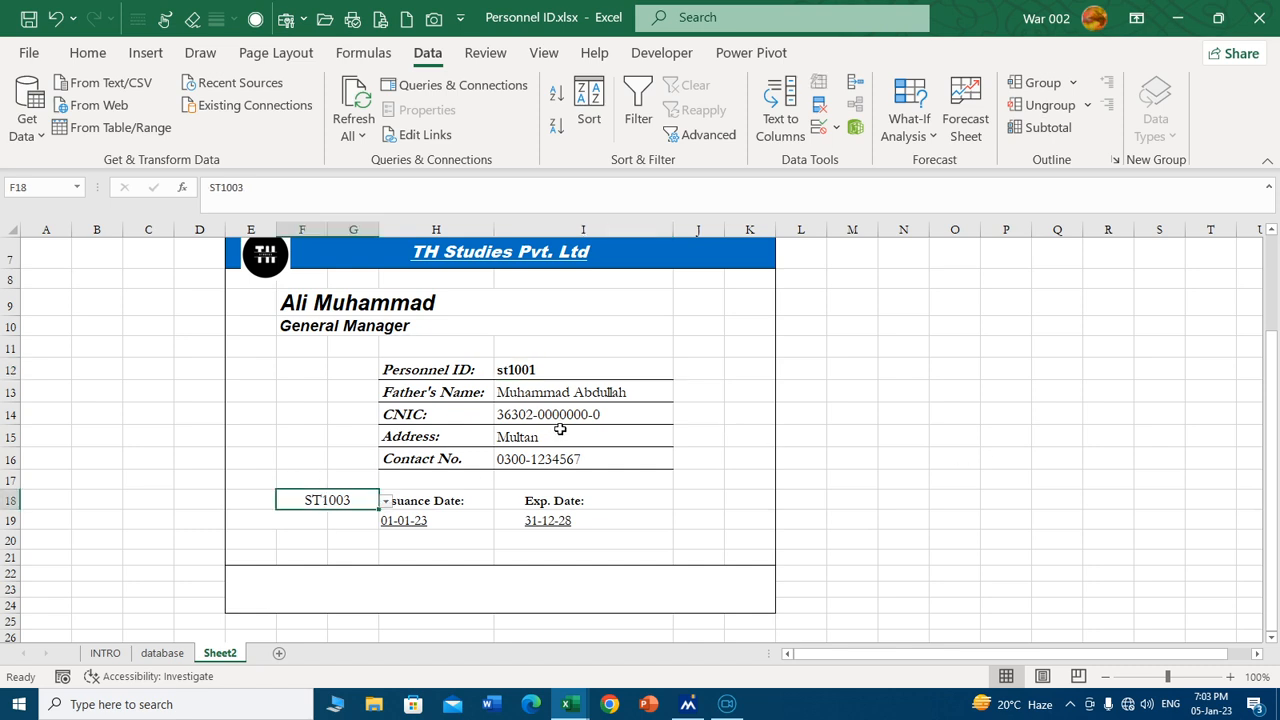
{"action": "left_click", "coordinate": [541, 373]}
{"action": "type", "text": "="}
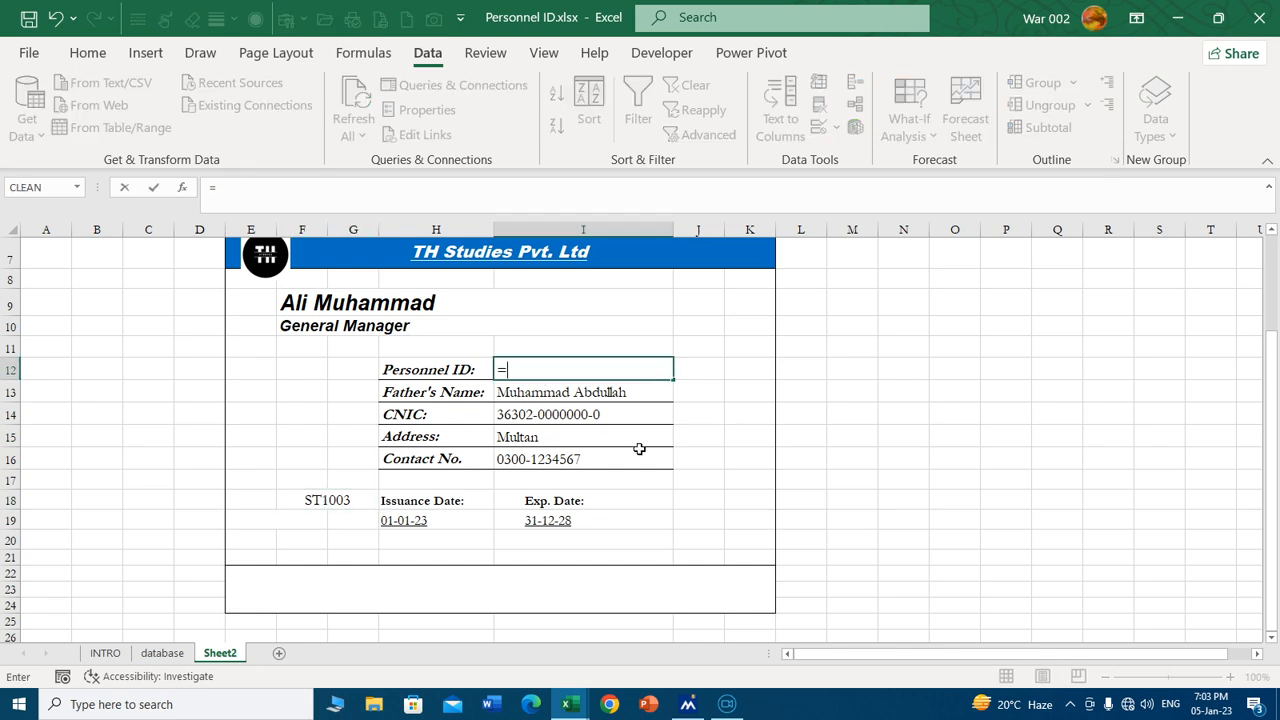
{"action": "left_click", "coordinate": [348, 499]}
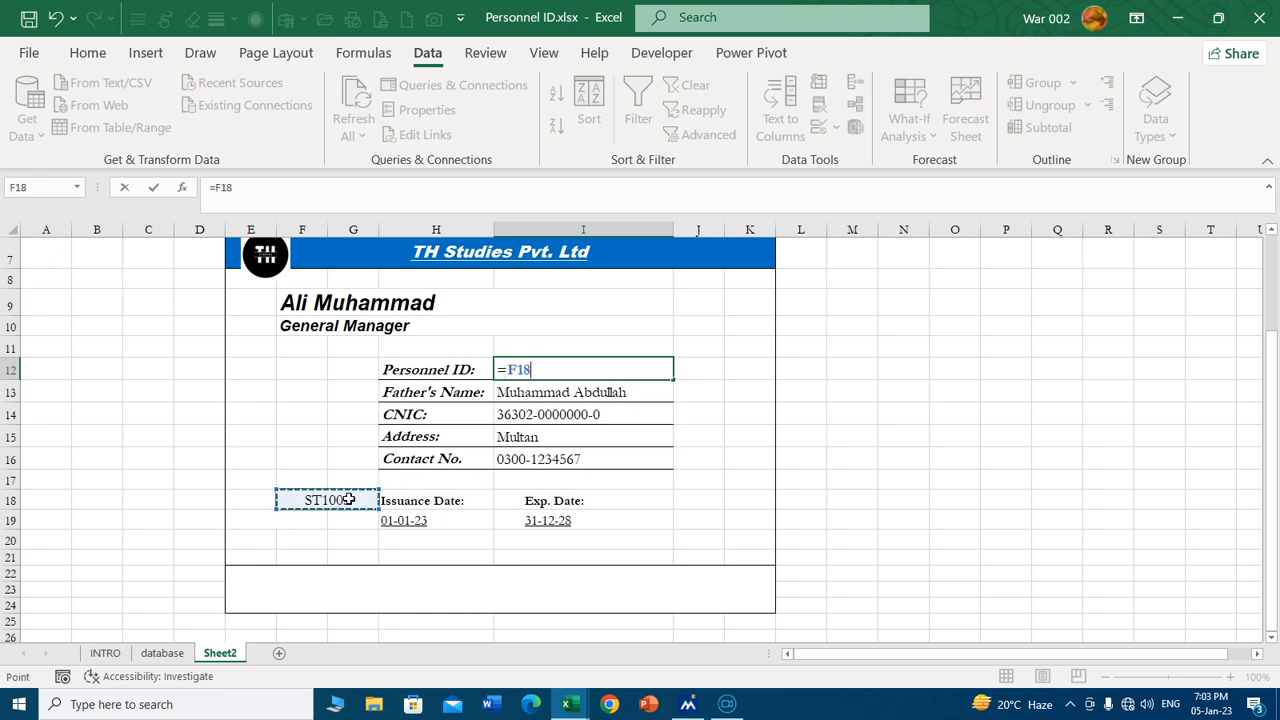
{"action": "key", "text": "Return"}
Choose the fourth ID in the F18 drop-down to update the card, and examine the Father's Name formula in I13.
{"action": "left_click", "coordinate": [353, 496]}
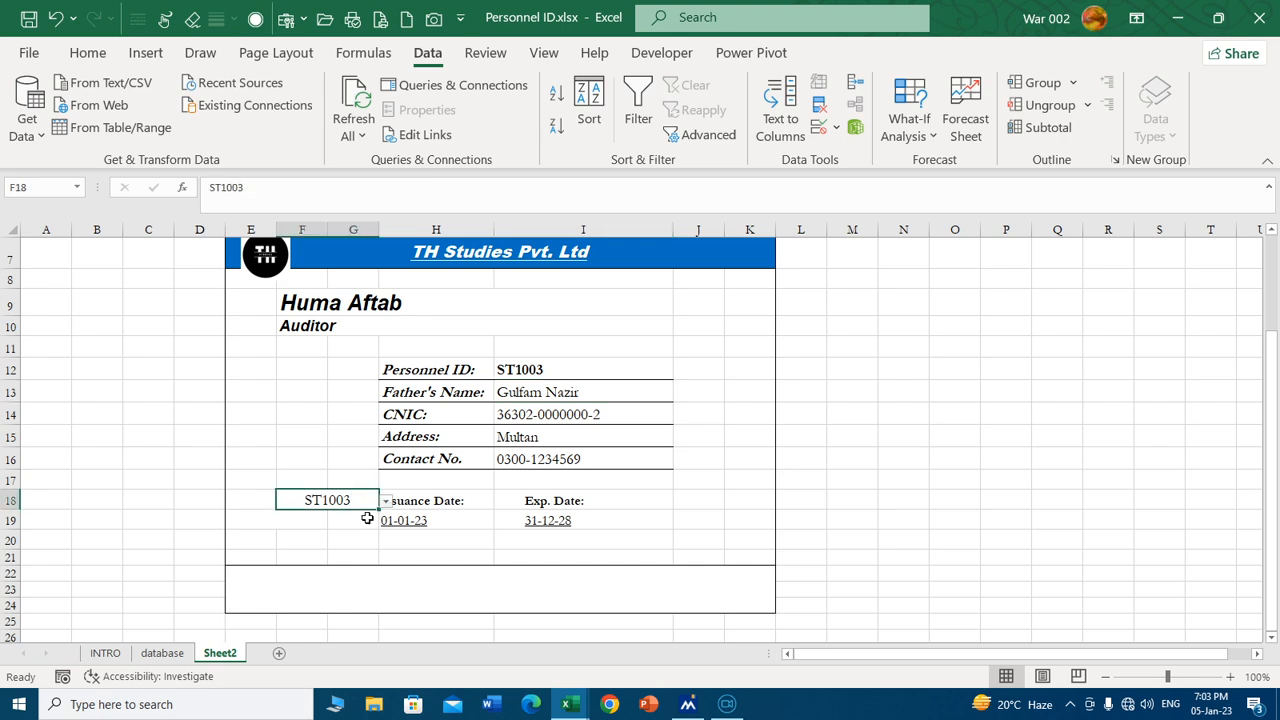
{"action": "left_click", "coordinate": [388, 505]}
{"action": "left_click", "coordinate": [318, 546]}
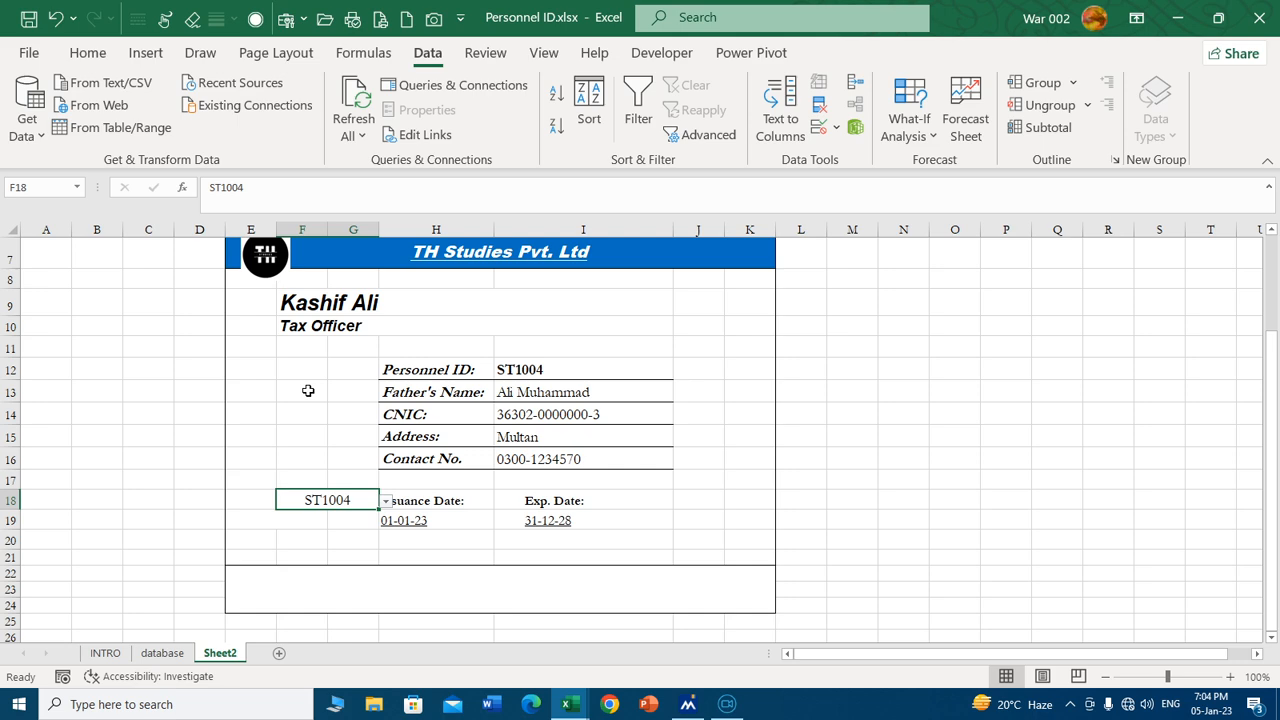
{"action": "left_click", "coordinate": [567, 400]}
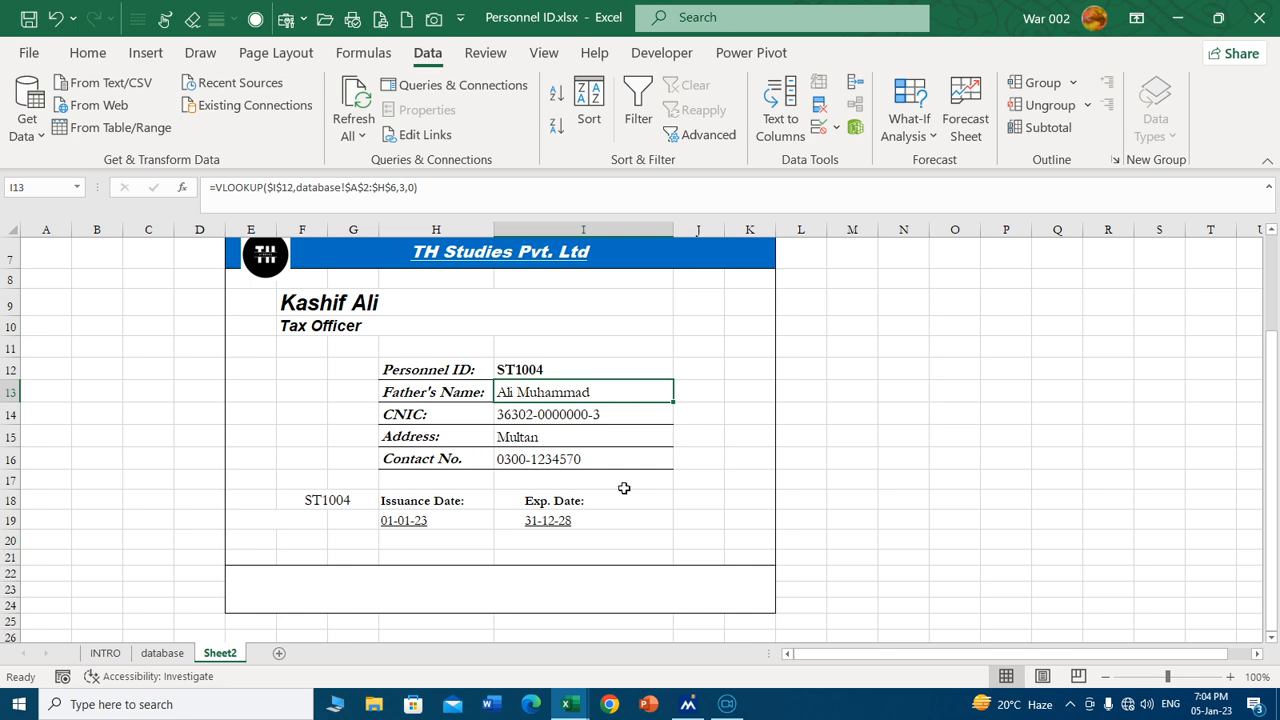
Check the topic list on the INTRO sheet, and set the font of Sheet2's merged footer block E22 to IDAutomationHC39M Free Version.
{"action": "left_click", "coordinate": [104, 653]}
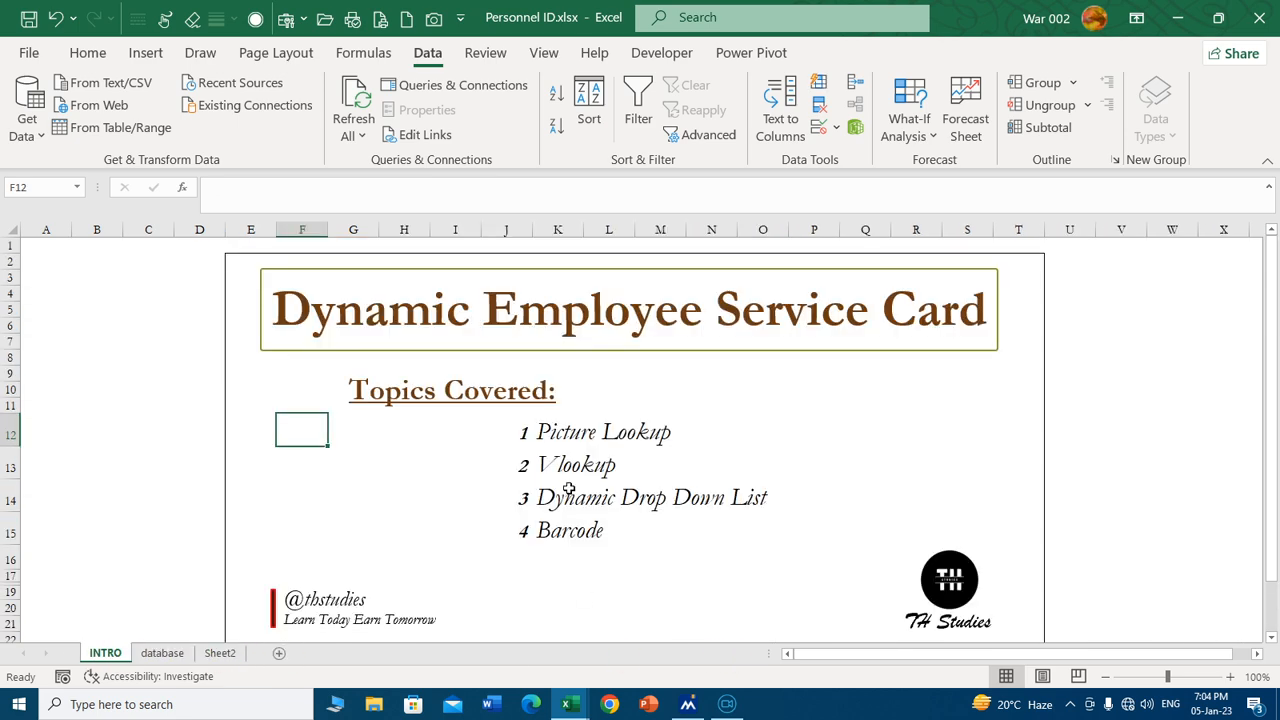
{"action": "left_click", "coordinate": [217, 655]}
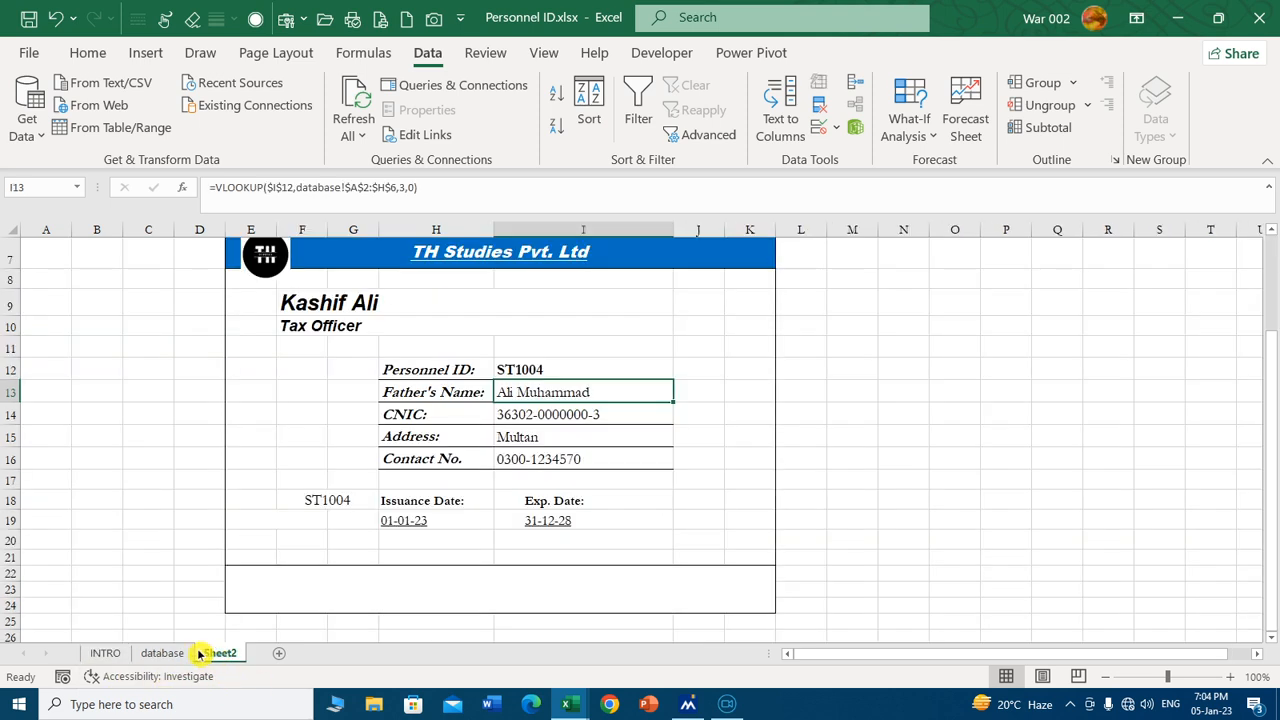
{"action": "left_click", "coordinate": [505, 582]}
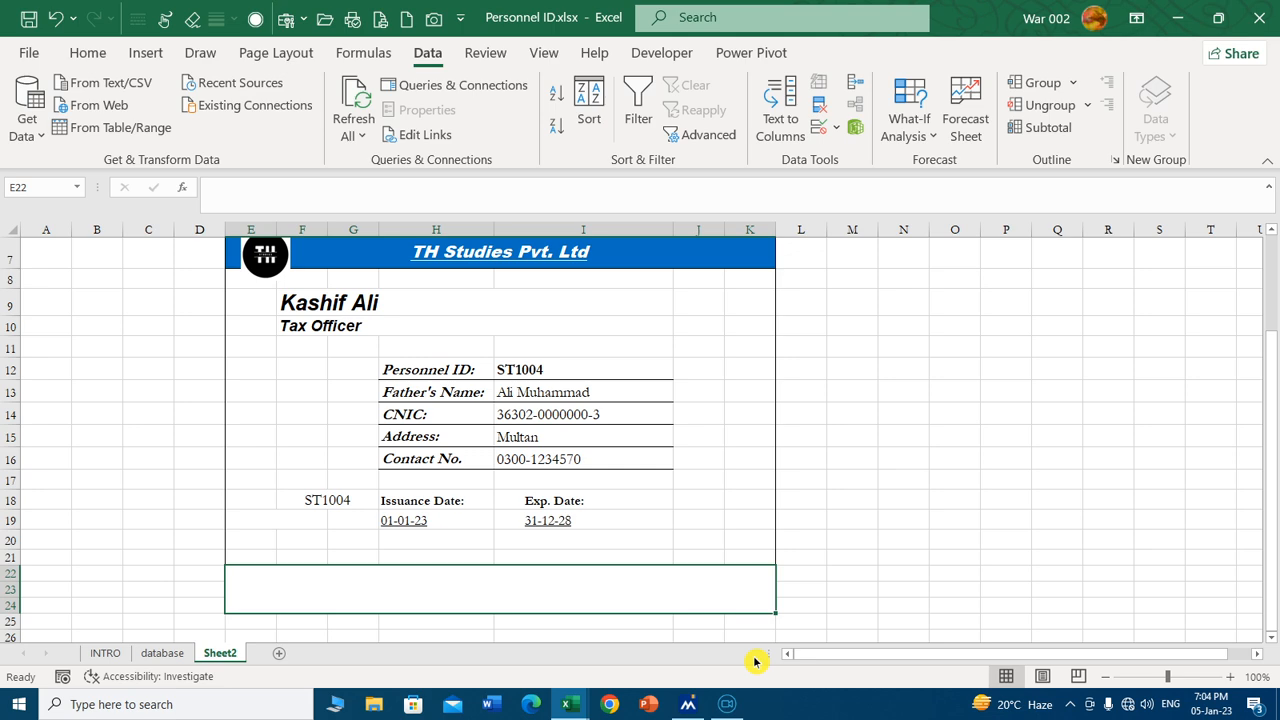
{"action": "left_click", "coordinate": [90, 52]}
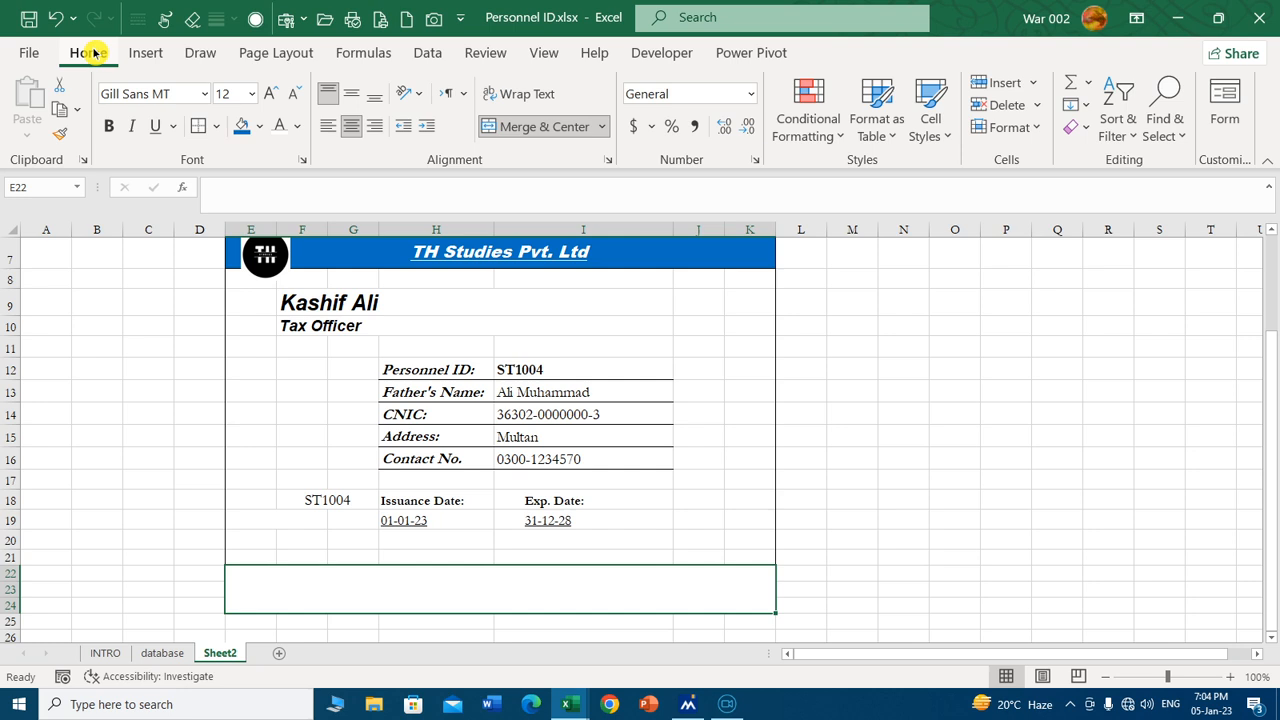
{"action": "left_click", "coordinate": [204, 94]}
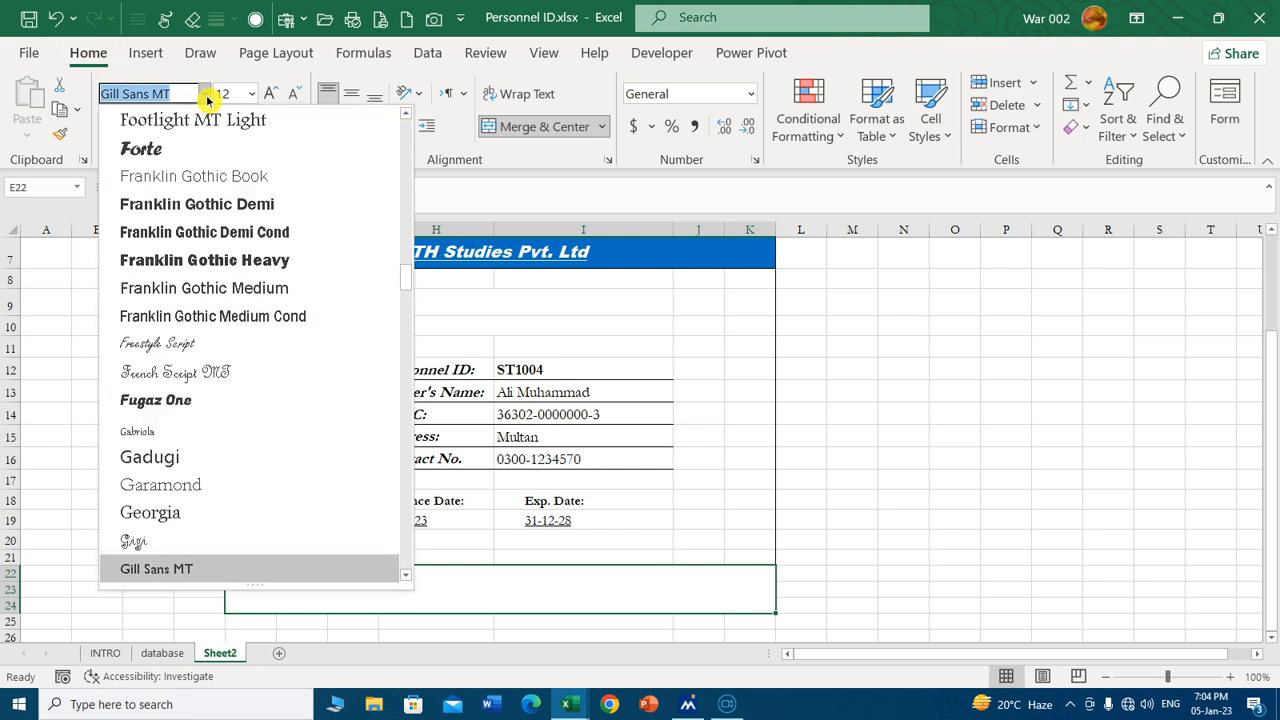
{"action": "type", "text": "IDAutomationHC"}
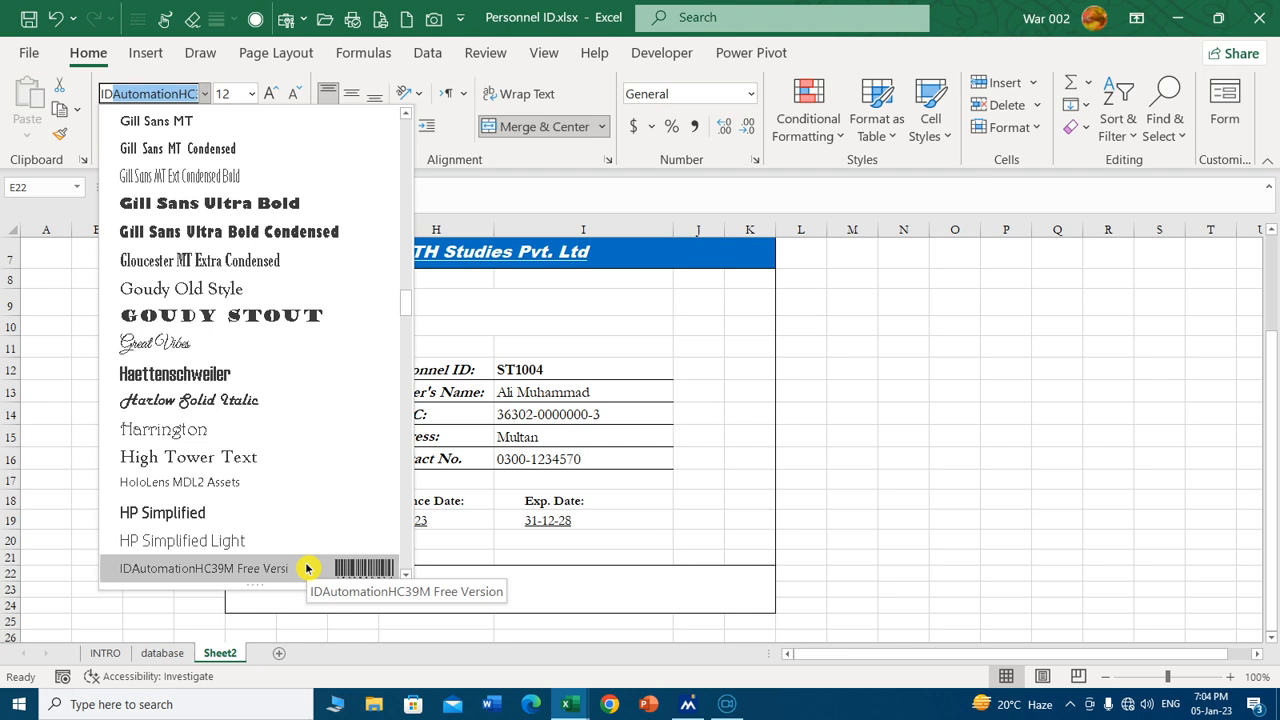
{"action": "left_click", "coordinate": [307, 568]}
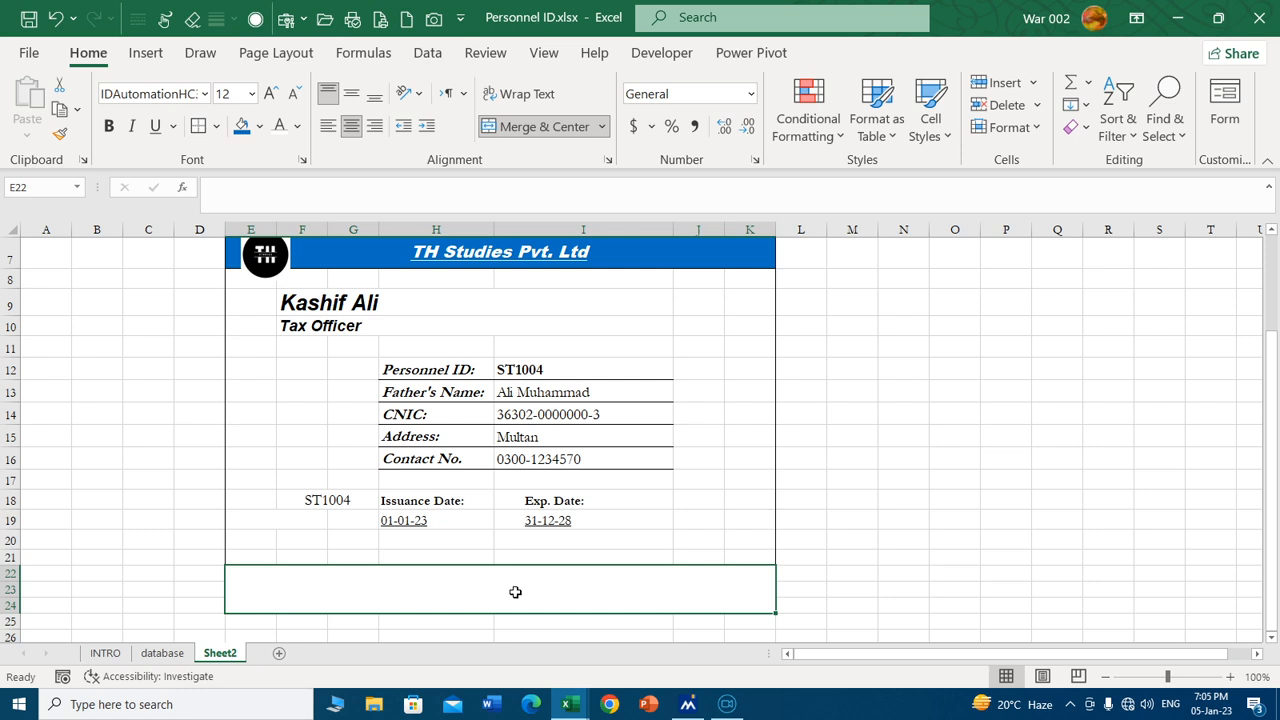
Enter =F9 in the footer block E22 to render the employee name as a barcode.
{"action": "type", "text": "="}
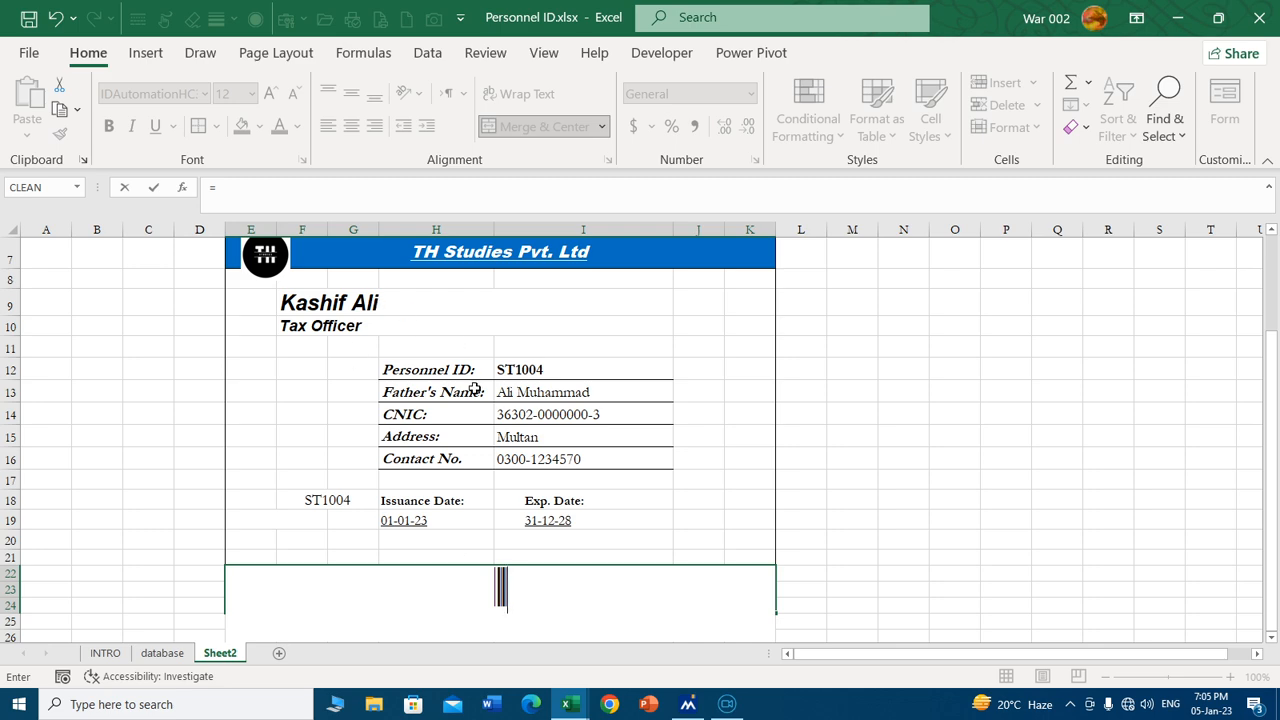
{"action": "left_click", "coordinate": [284, 302]}
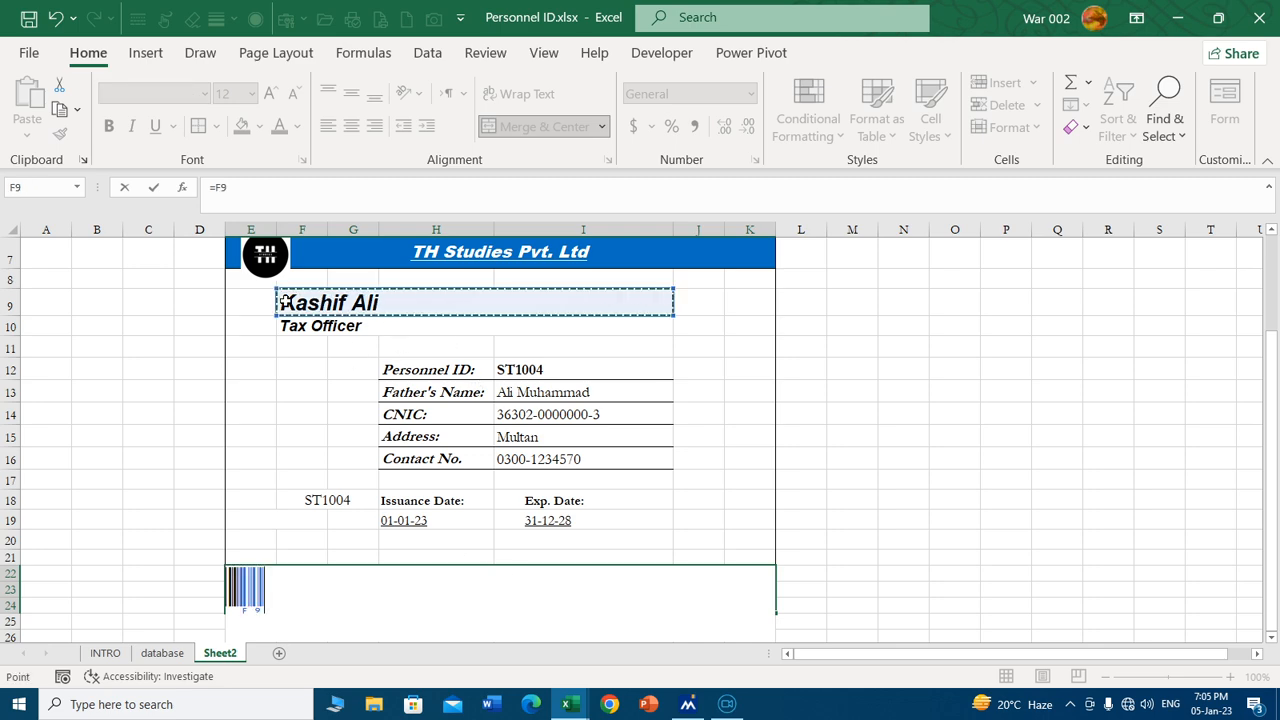
{"action": "key", "text": "Return"}
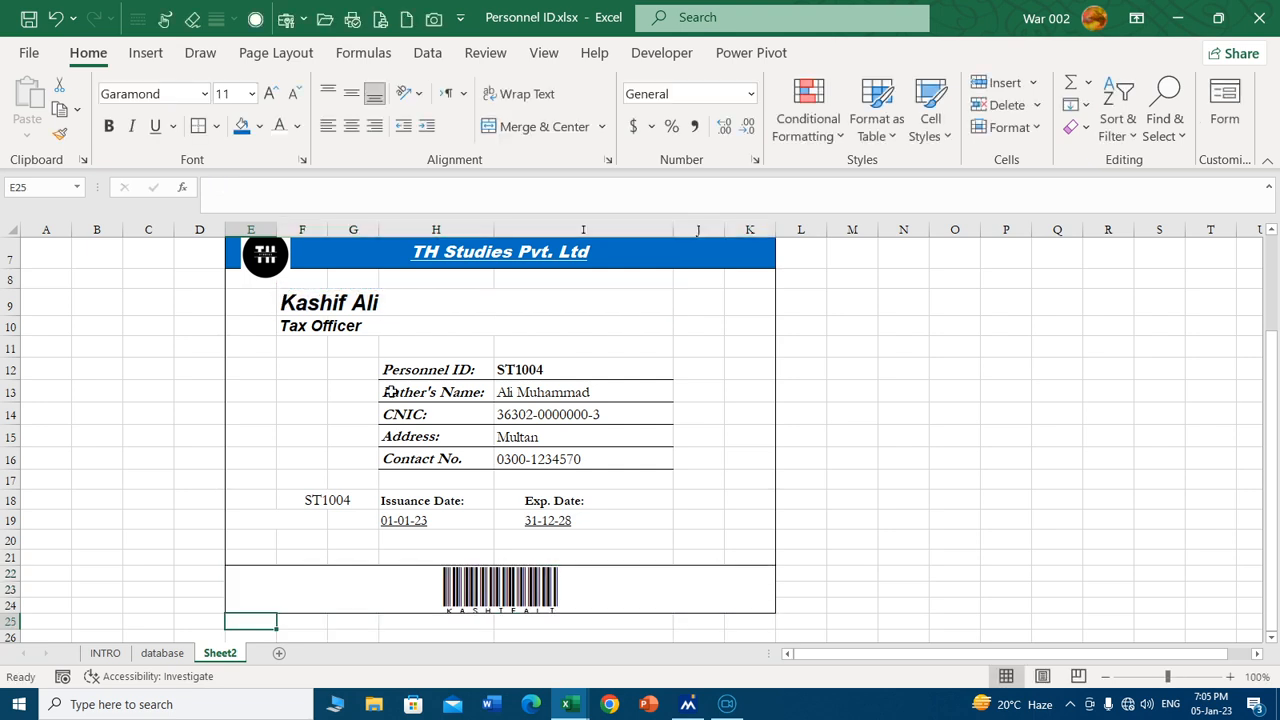
Point the barcode in the footer block E22 to the Personnel ID by entering =I12.
{"action": "left_click", "coordinate": [536, 592]}
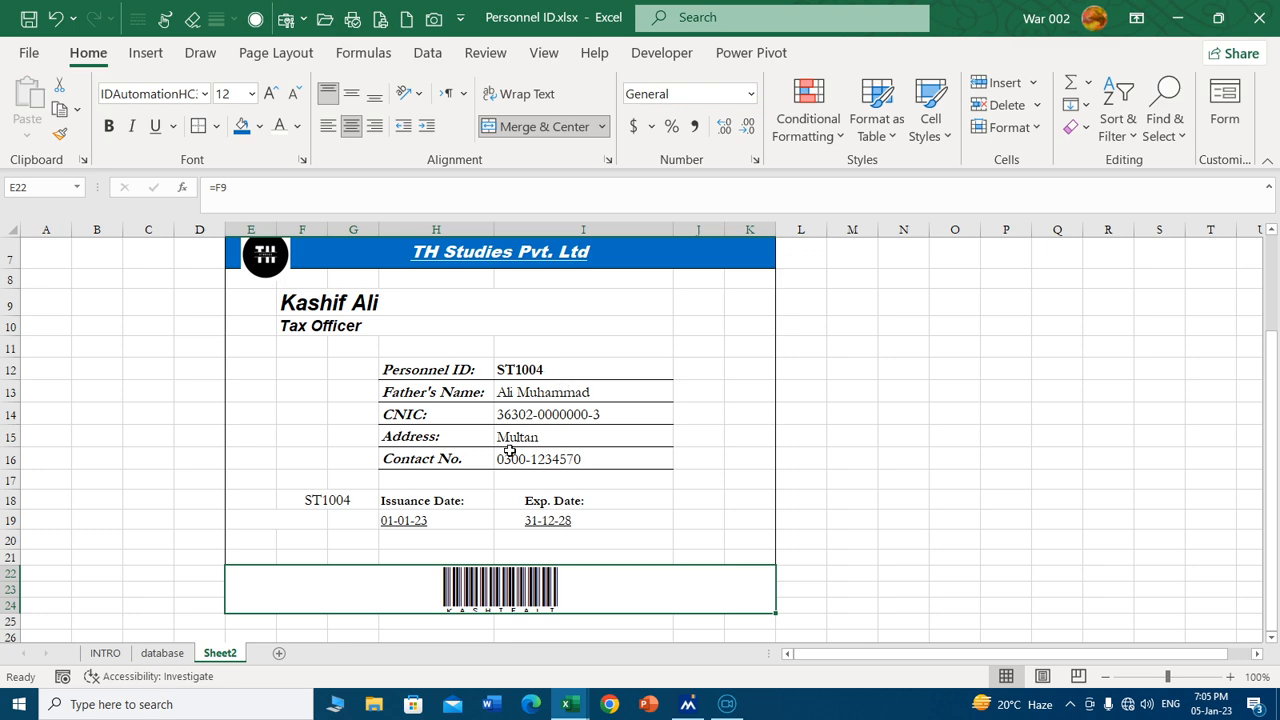
{"action": "type", "text": "="}
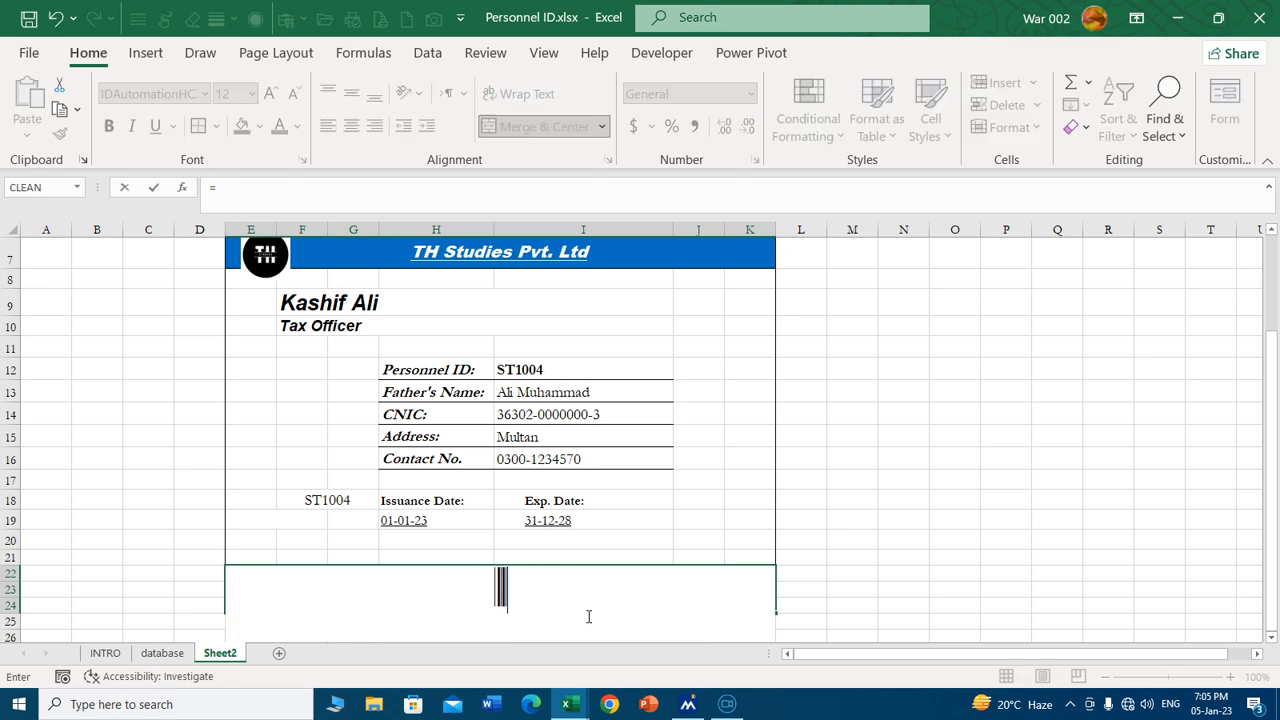
{"action": "left_click", "coordinate": [525, 370]}
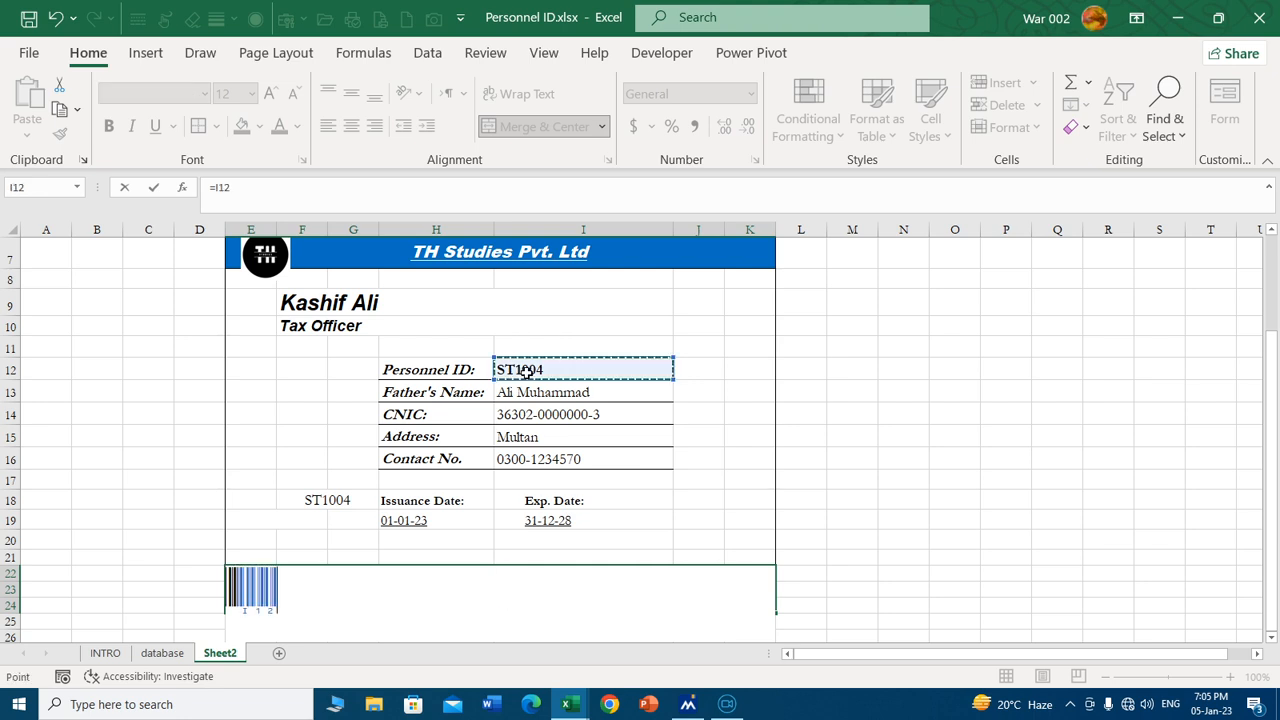
{"action": "key", "text": "Return"}
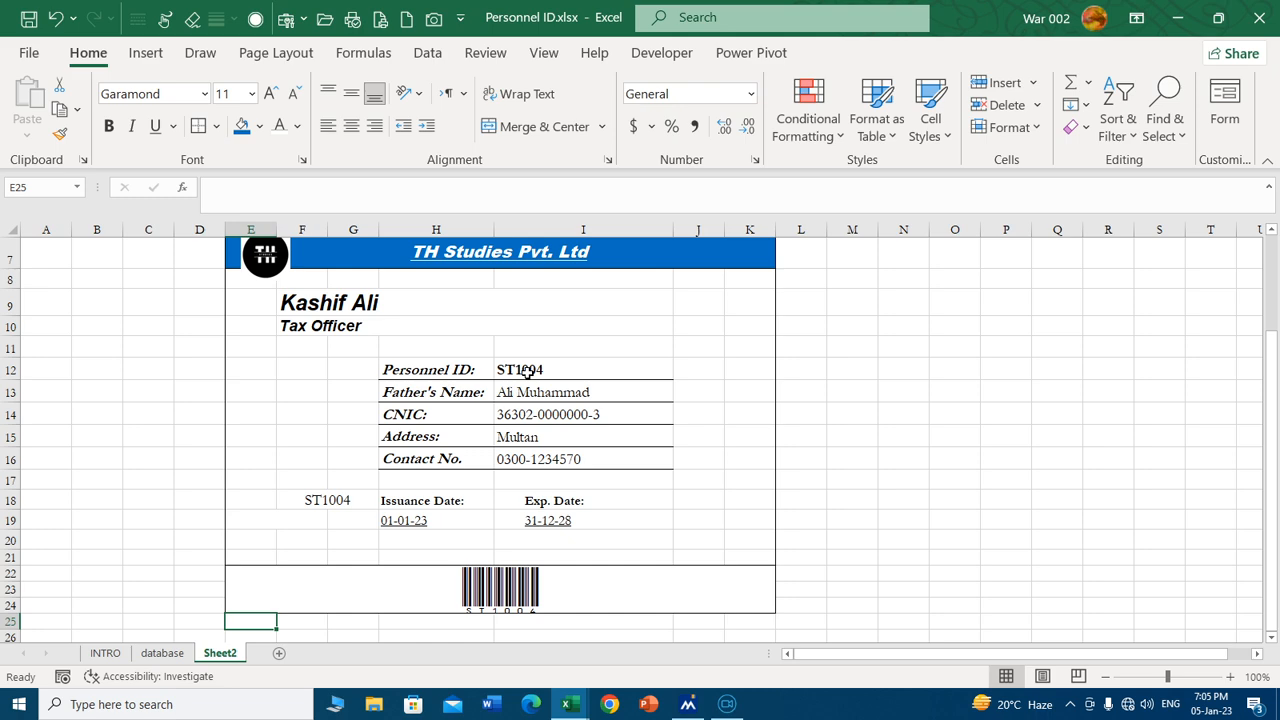
Replace the E22 barcode formula with =CONCAT(F9,I12) to encode the employee name together with the Personnel ID.
{"action": "left_click", "coordinate": [555, 595]}
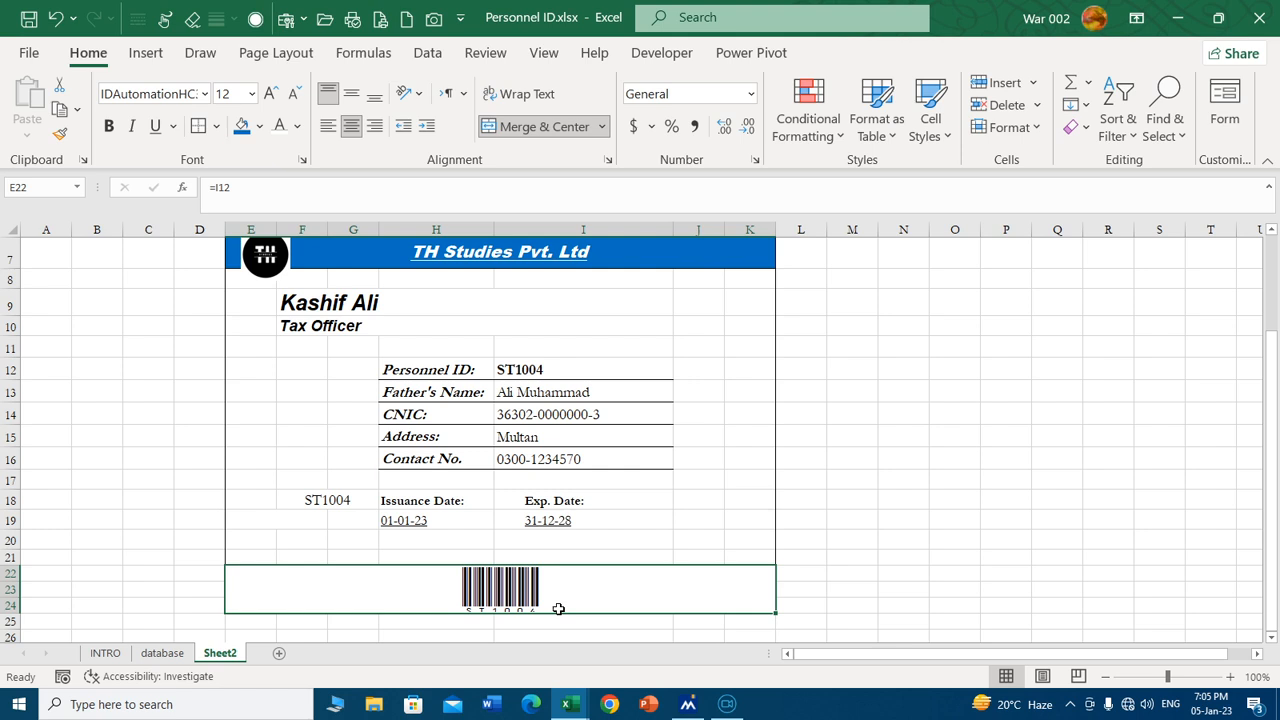
{"action": "type", "text": "=con"}
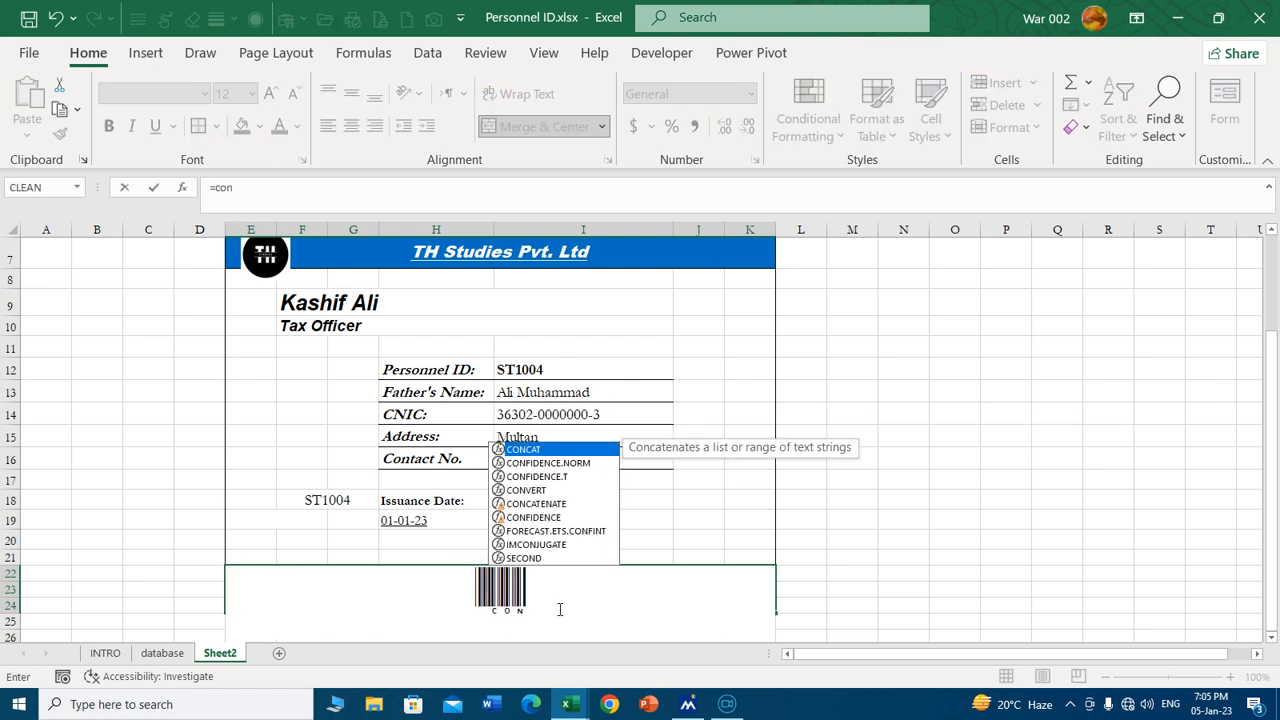
{"action": "type", "text": "ca"}
{"action": "key", "text": "Tab"}
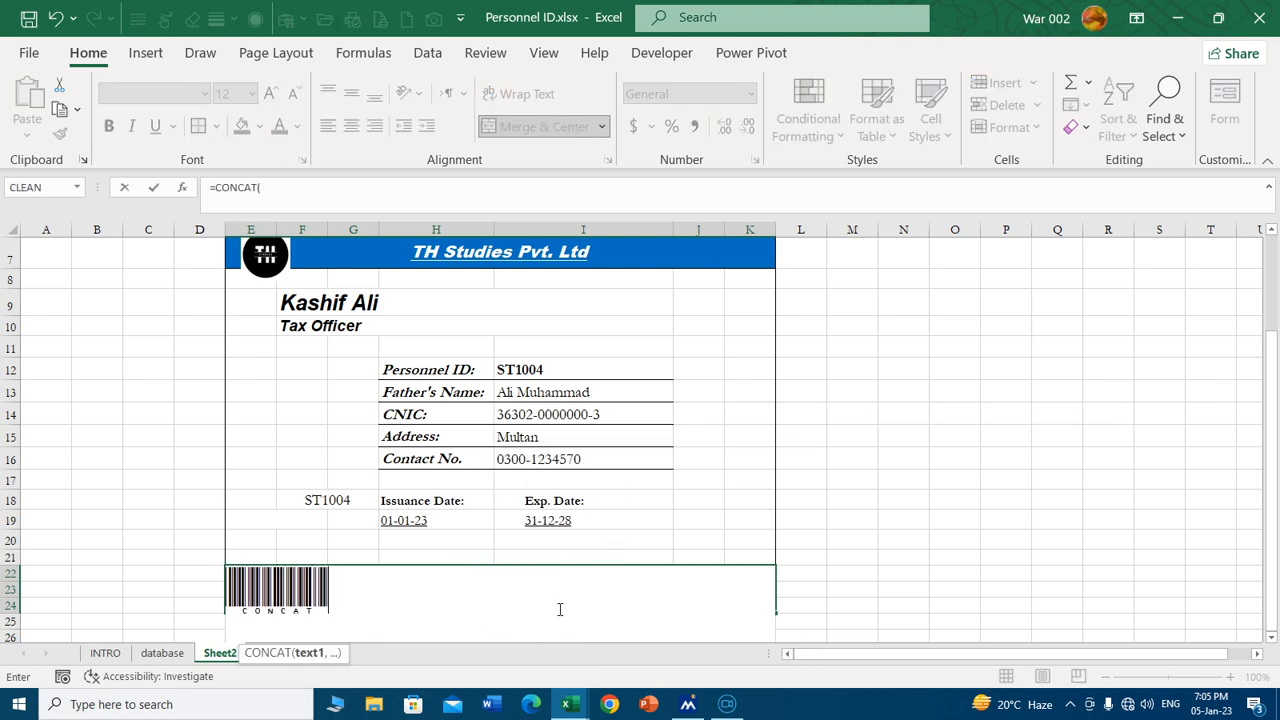
{"action": "left_click", "coordinate": [313, 305]}
{"action": "type", "text": ","}
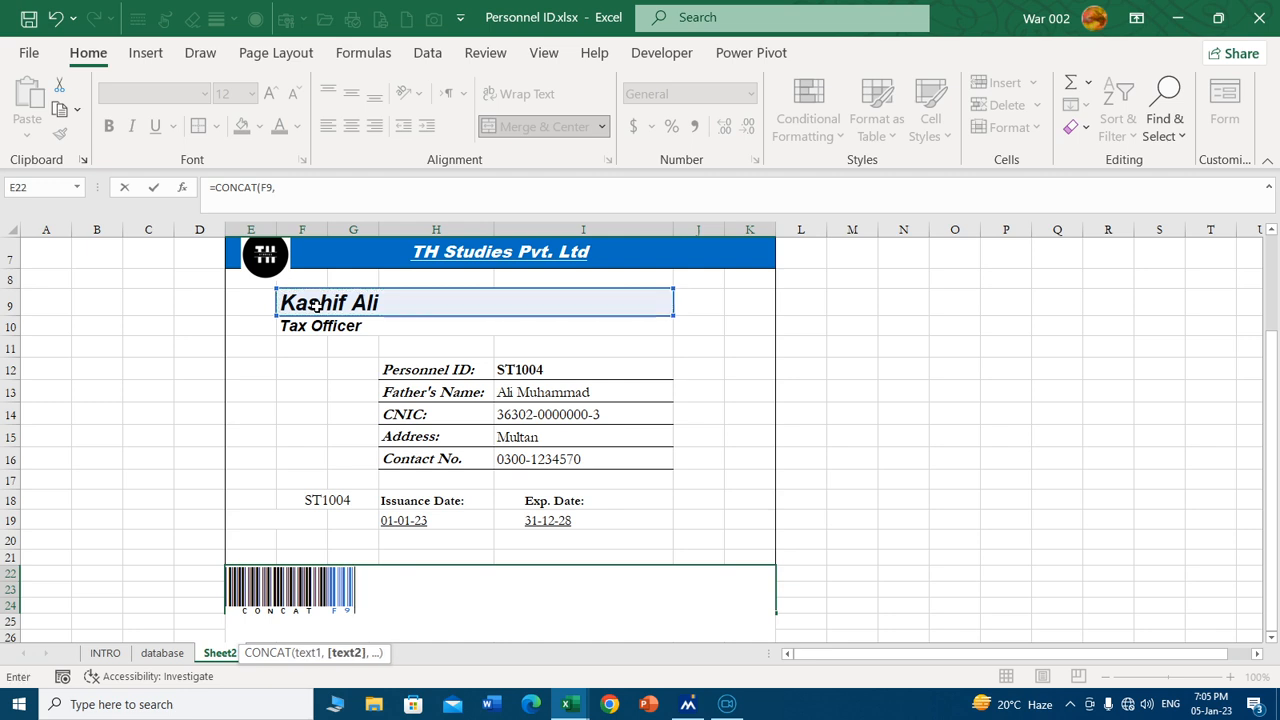
{"action": "left_click", "coordinate": [542, 370]}
{"action": "key", "text": "Return"}
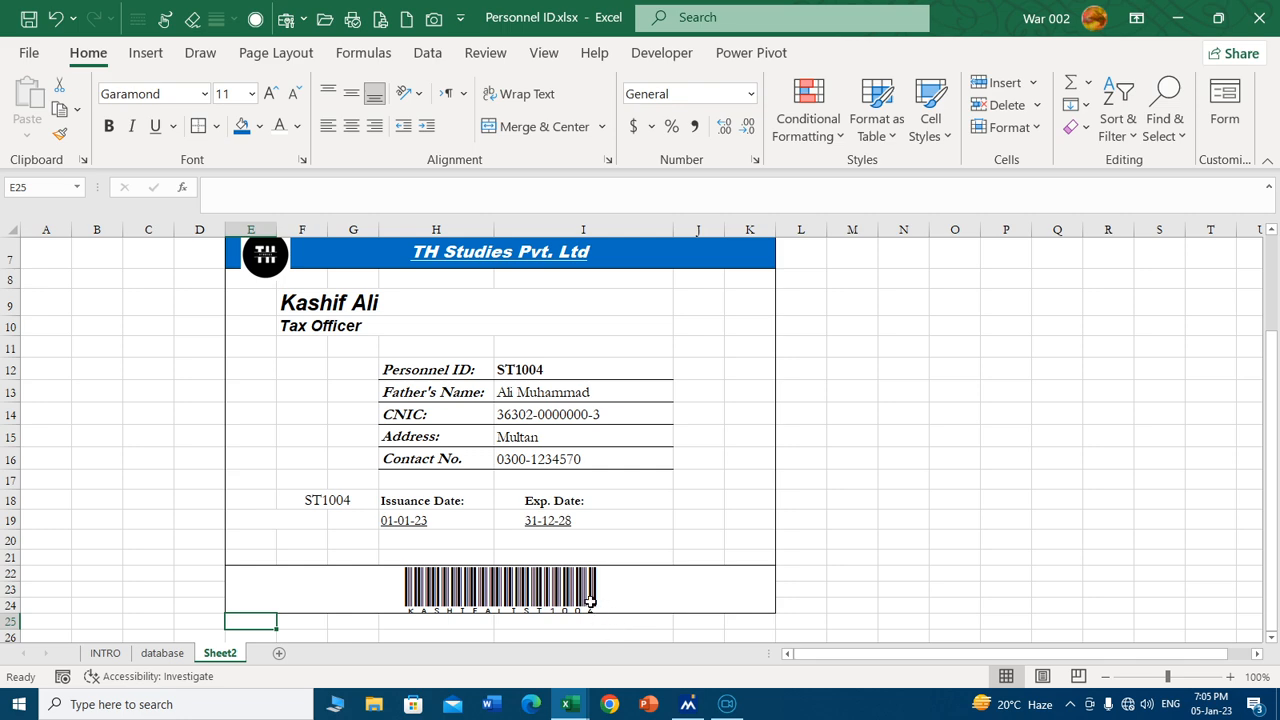
Set the footer barcode formula in E22 back to =I12 so it encodes only the Personnel ID.
{"action": "left_click", "coordinate": [628, 603]}
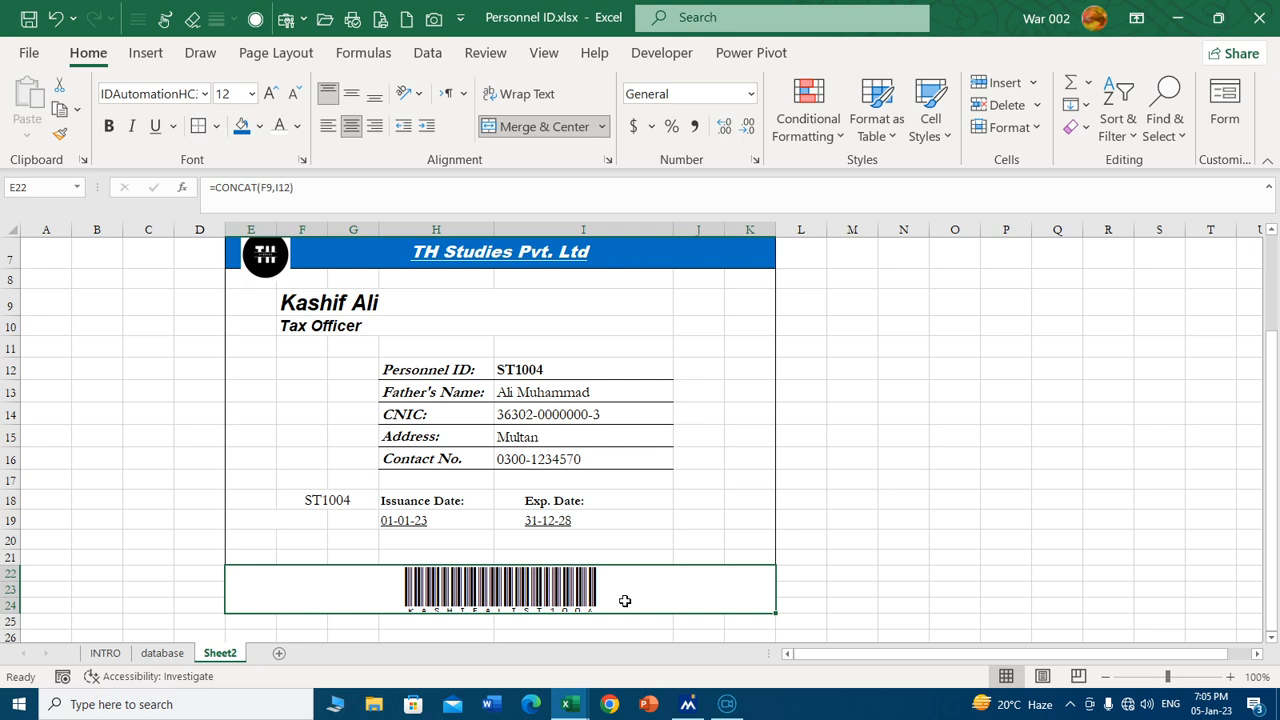
{"action": "type", "text": "="}
{"action": "left_click", "coordinate": [531, 367]}
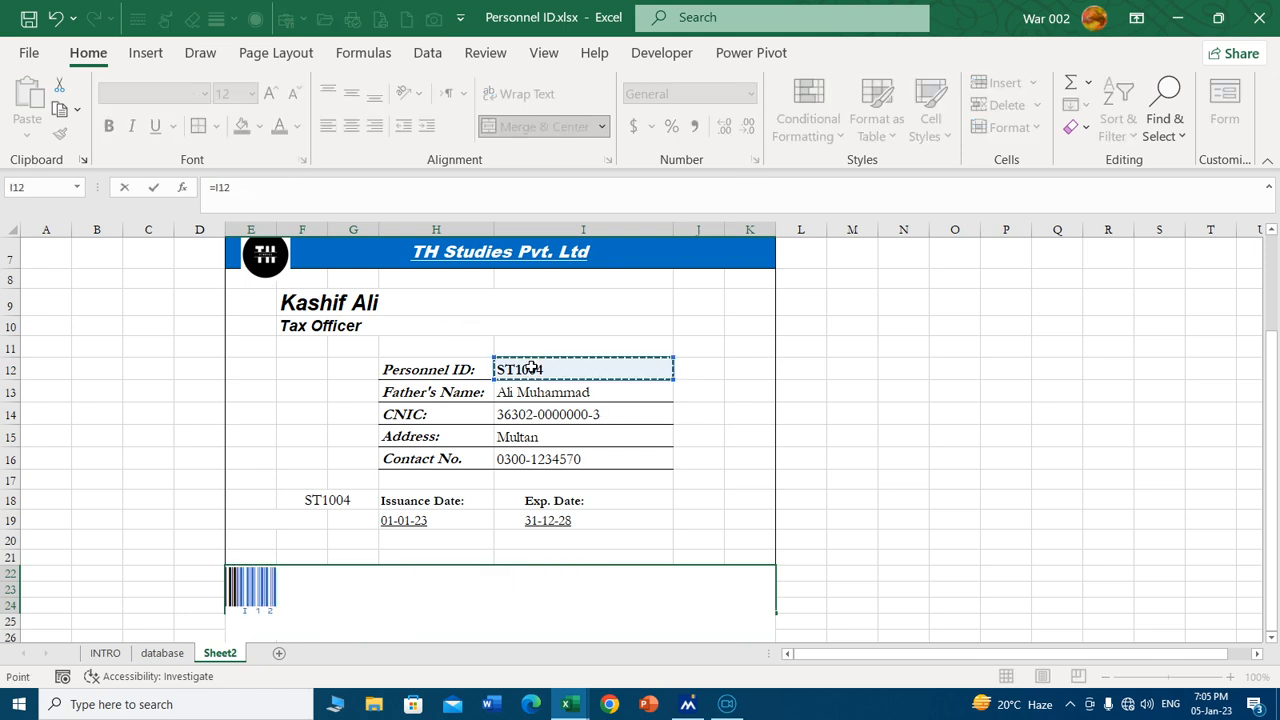
{"action": "key", "text": "Return"}
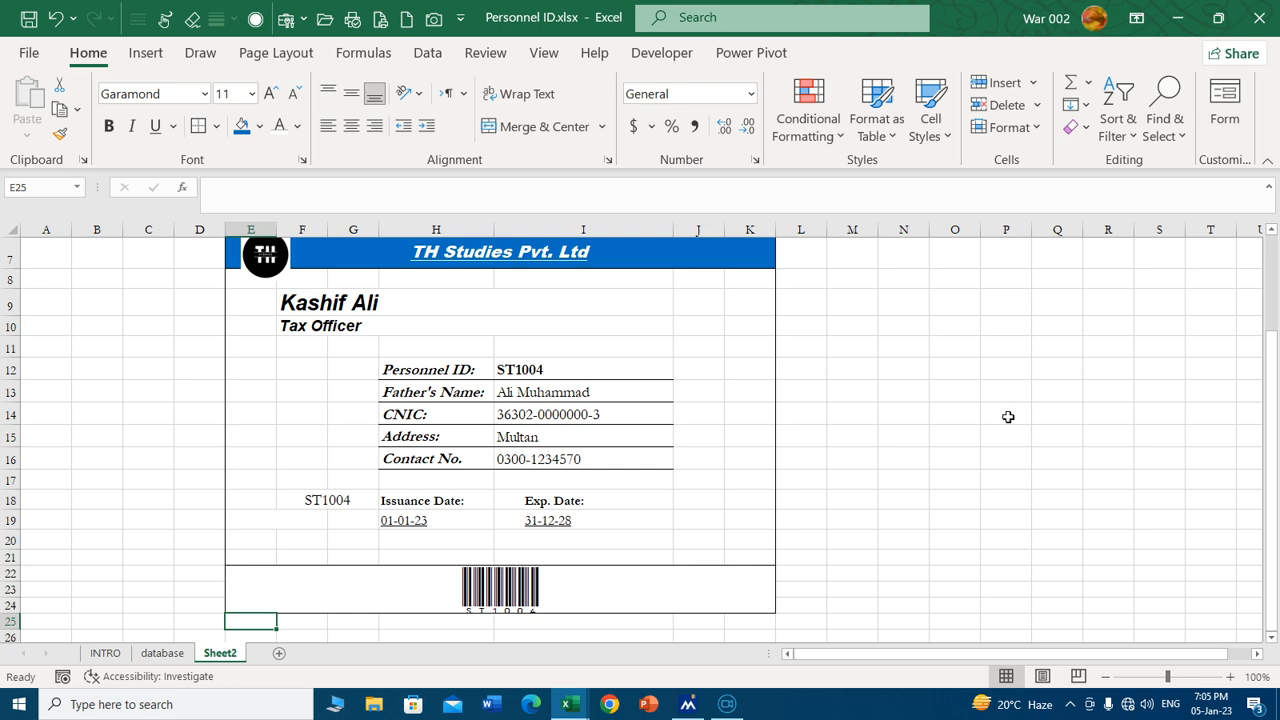
Begin an INDEX formula in Sheet2 cell N12 with the picture column database!$H$2:$H$6 as its absolute array.
{"action": "left_click", "coordinate": [889, 369]}
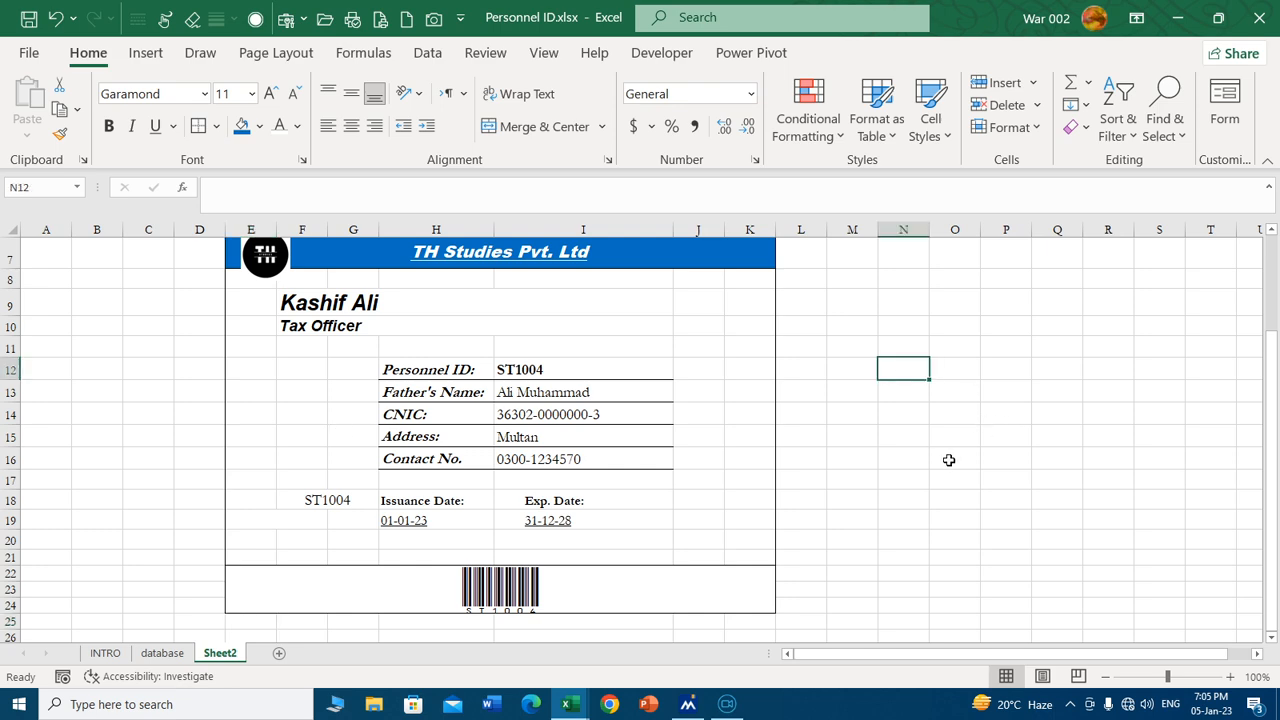
{"action": "type", "text": "="}
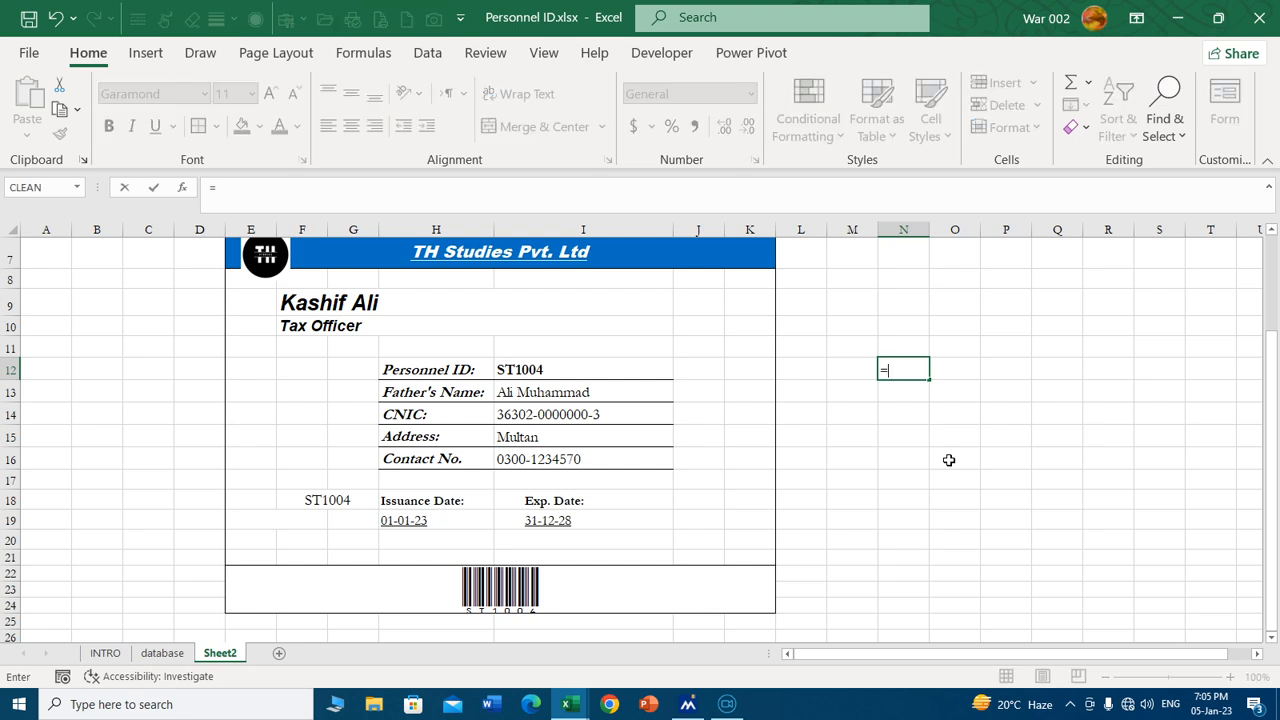
{"action": "type", "text": "inde"}
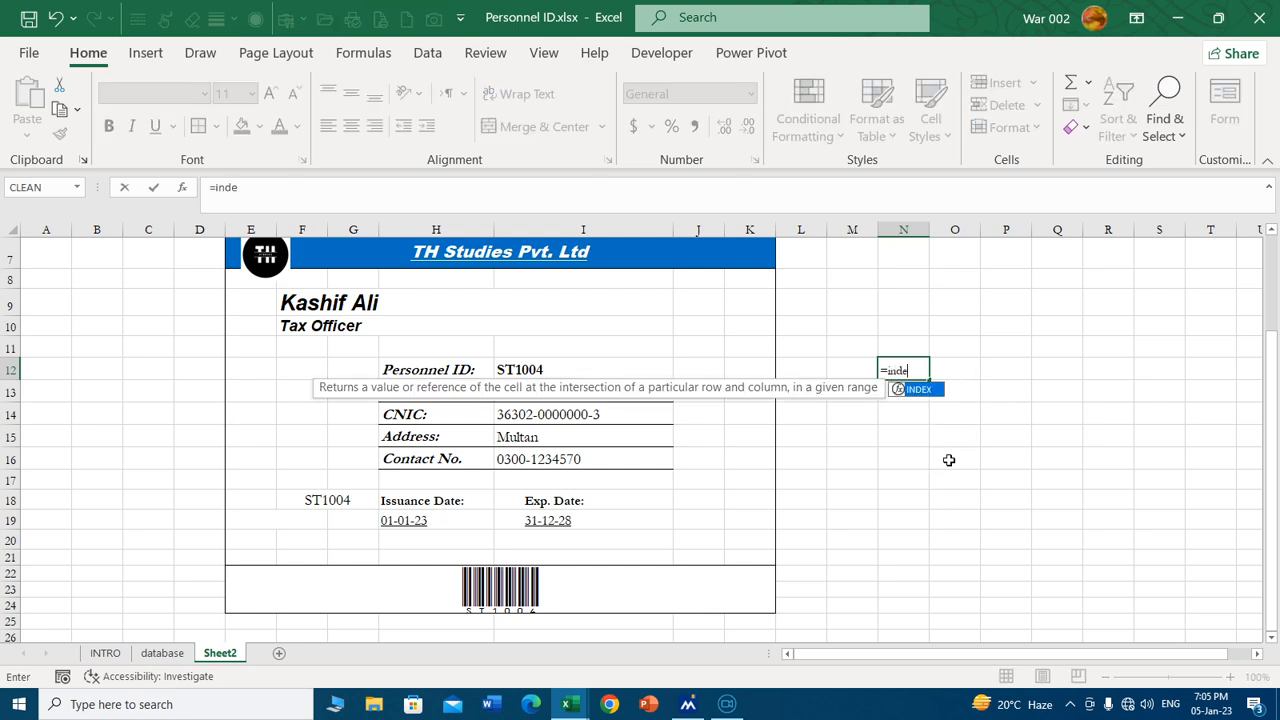
{"action": "key", "text": "Tab"}
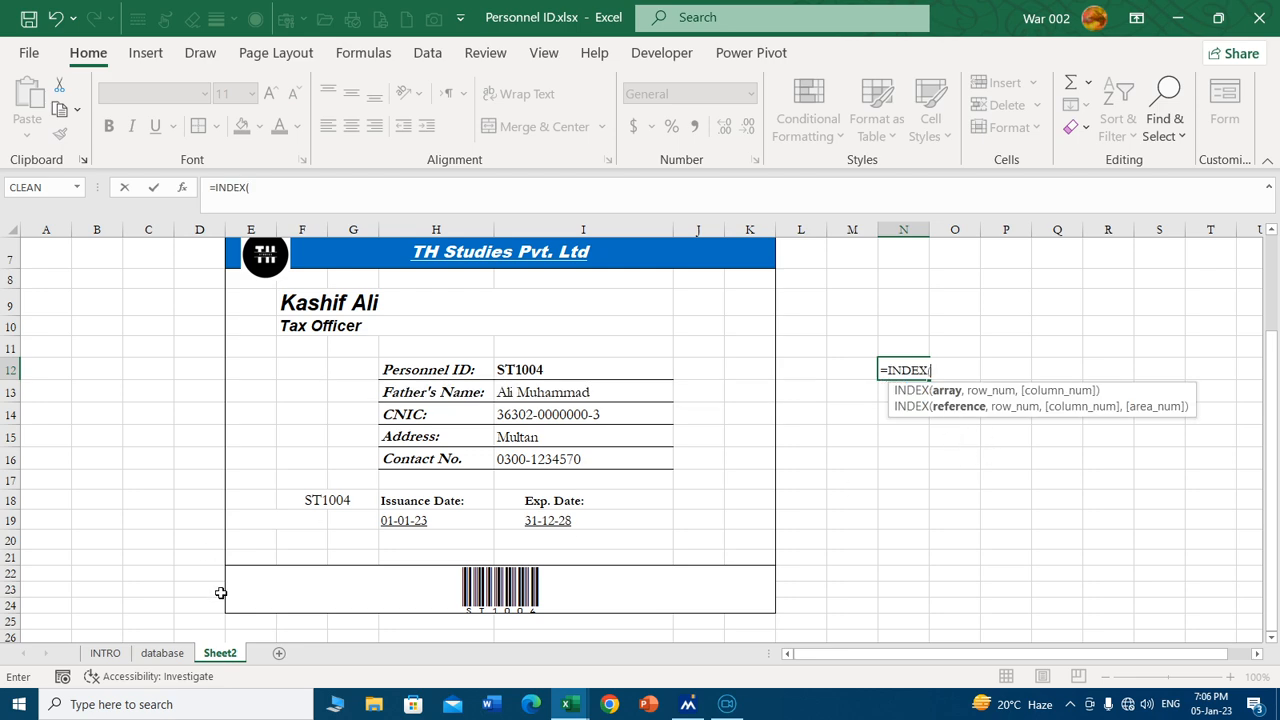
{"action": "left_click", "coordinate": [155, 654]}
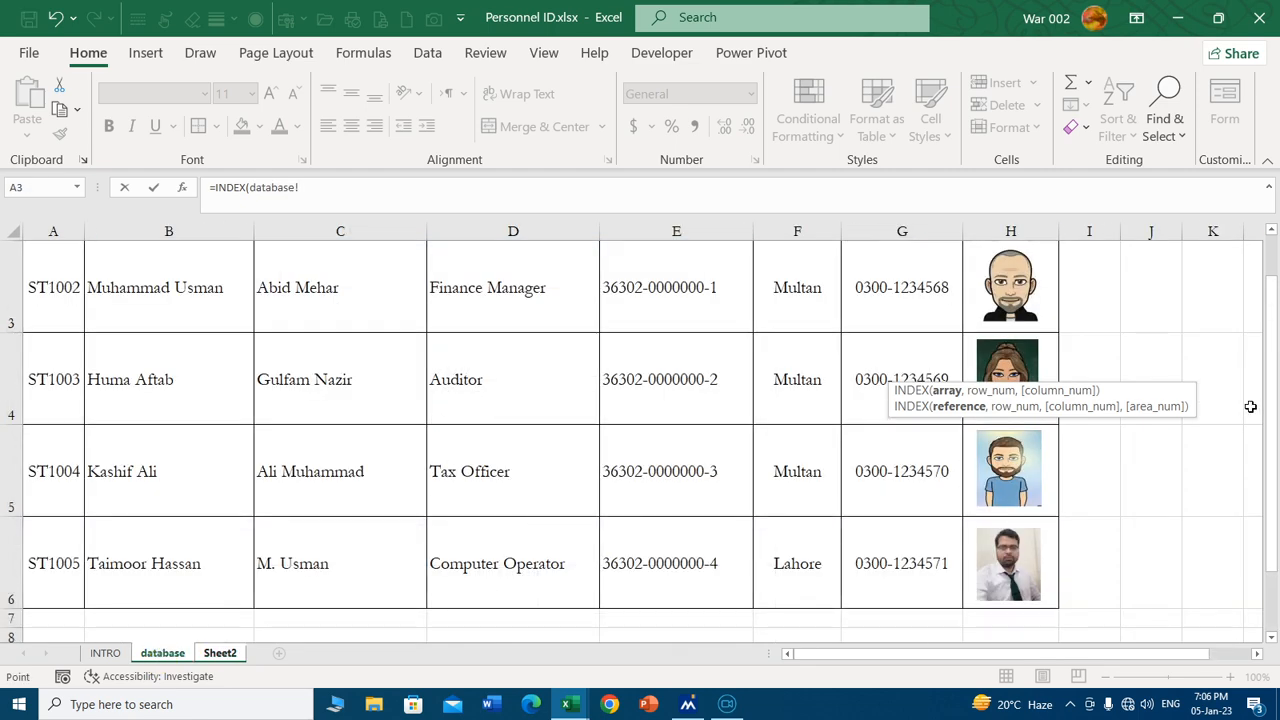
{"action": "scroll", "coordinate": [1249, 406], "scroll_direction": "up", "scroll_amount": 1}
{"action": "left_click_drag", "start_coordinate": [1052, 305], "coordinate": [1045, 600]}
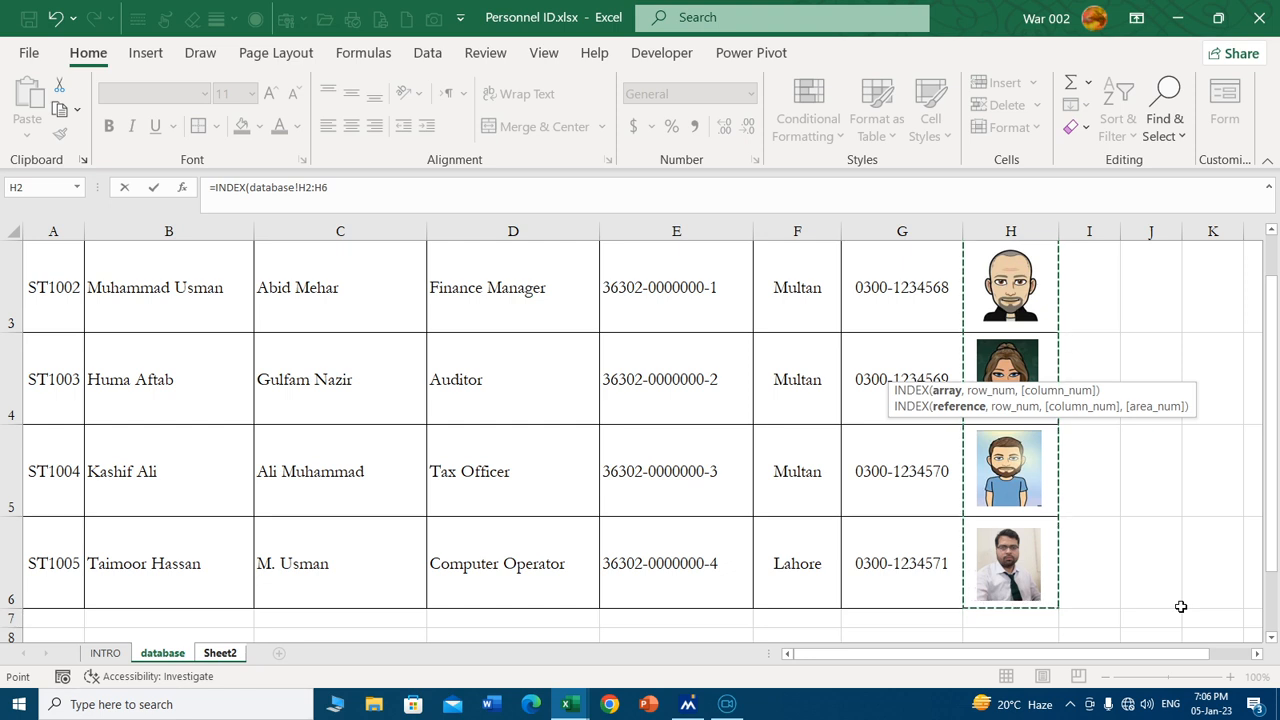
{"action": "key", "text": "F4"}
{"action": "type", "text": ","}
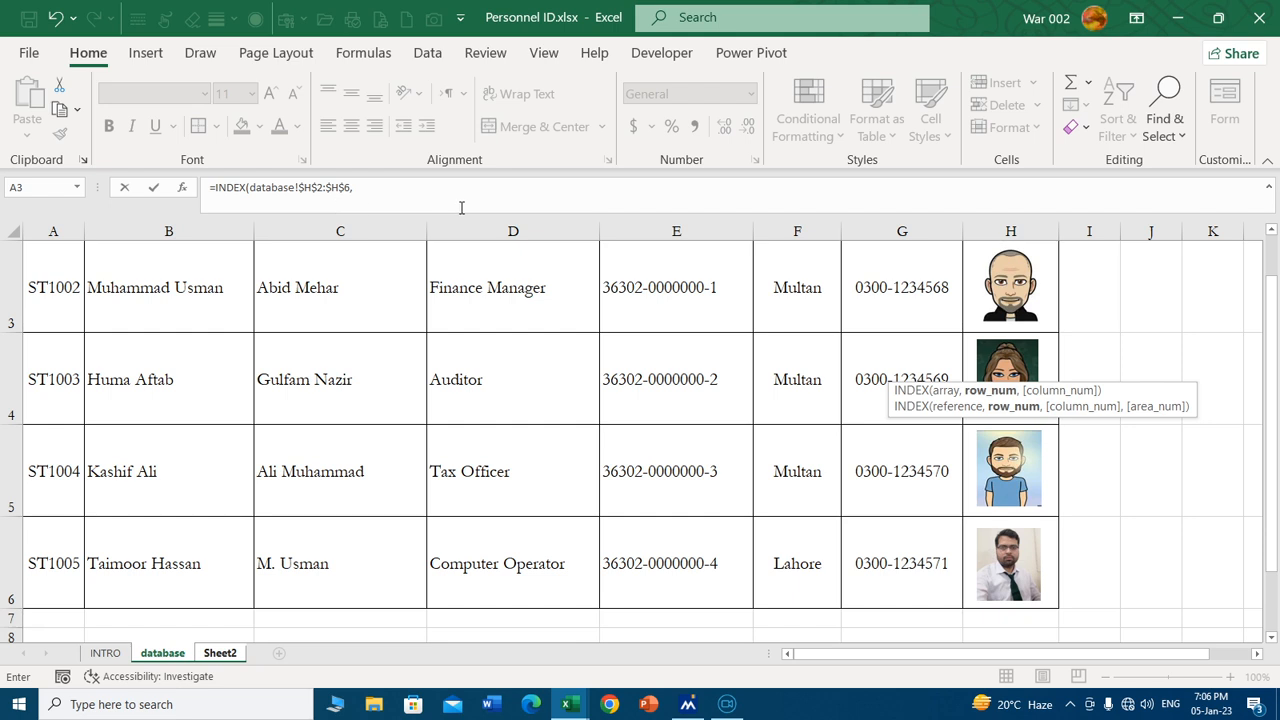
Nest a MATCH function as the row number of the INDEX formula, with Sheet2!$F$18 as the absolute lookup value.
{"action": "type", "text": "match"}
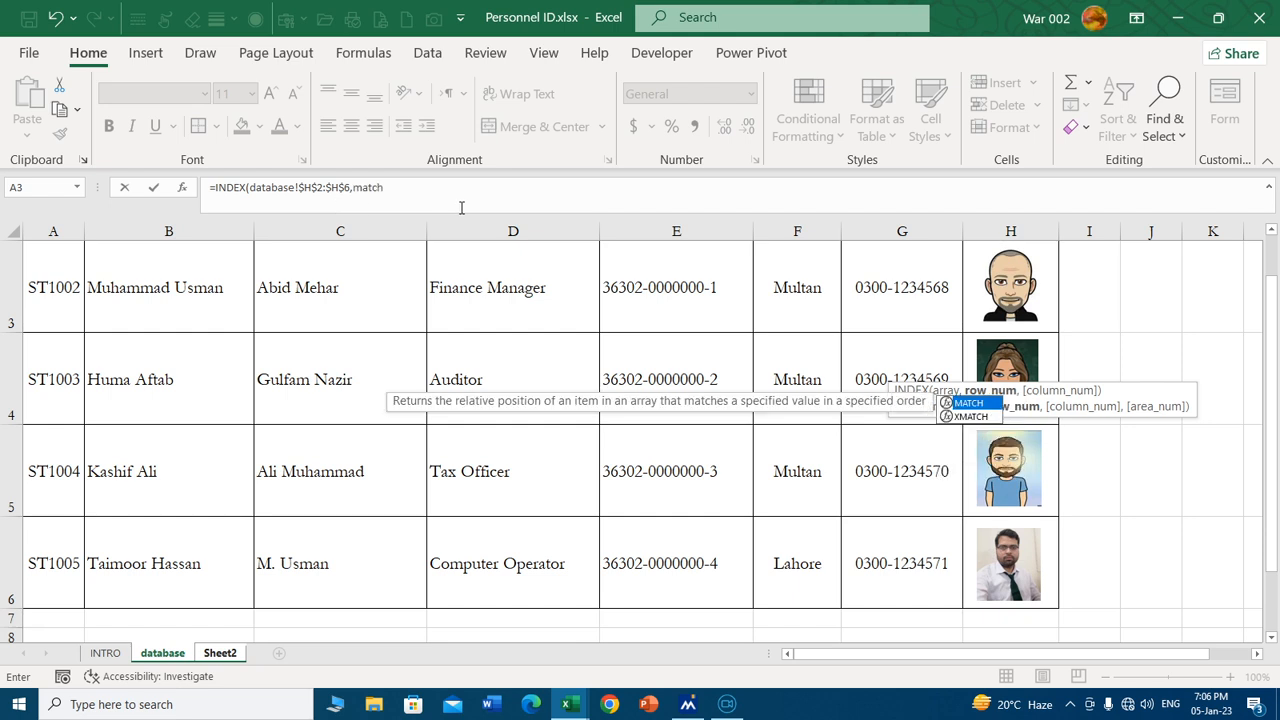
{"action": "key", "text": "Tab"}
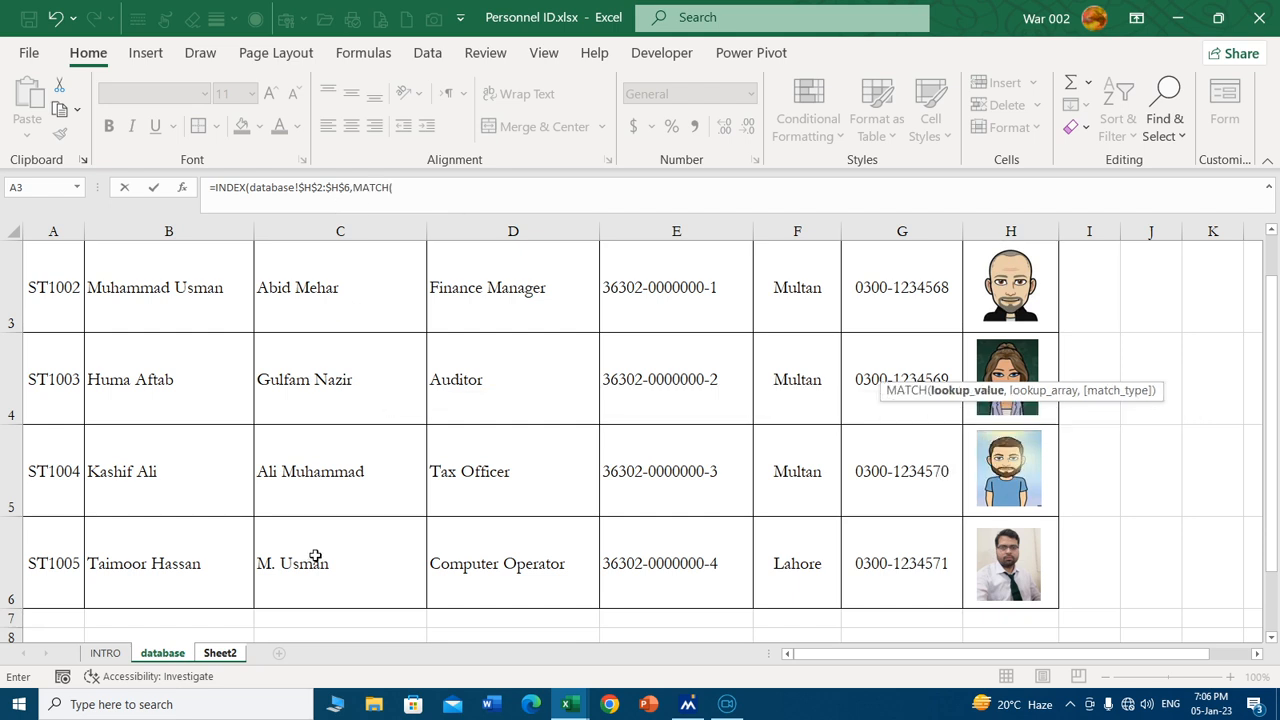
{"action": "left_click", "coordinate": [224, 655]}
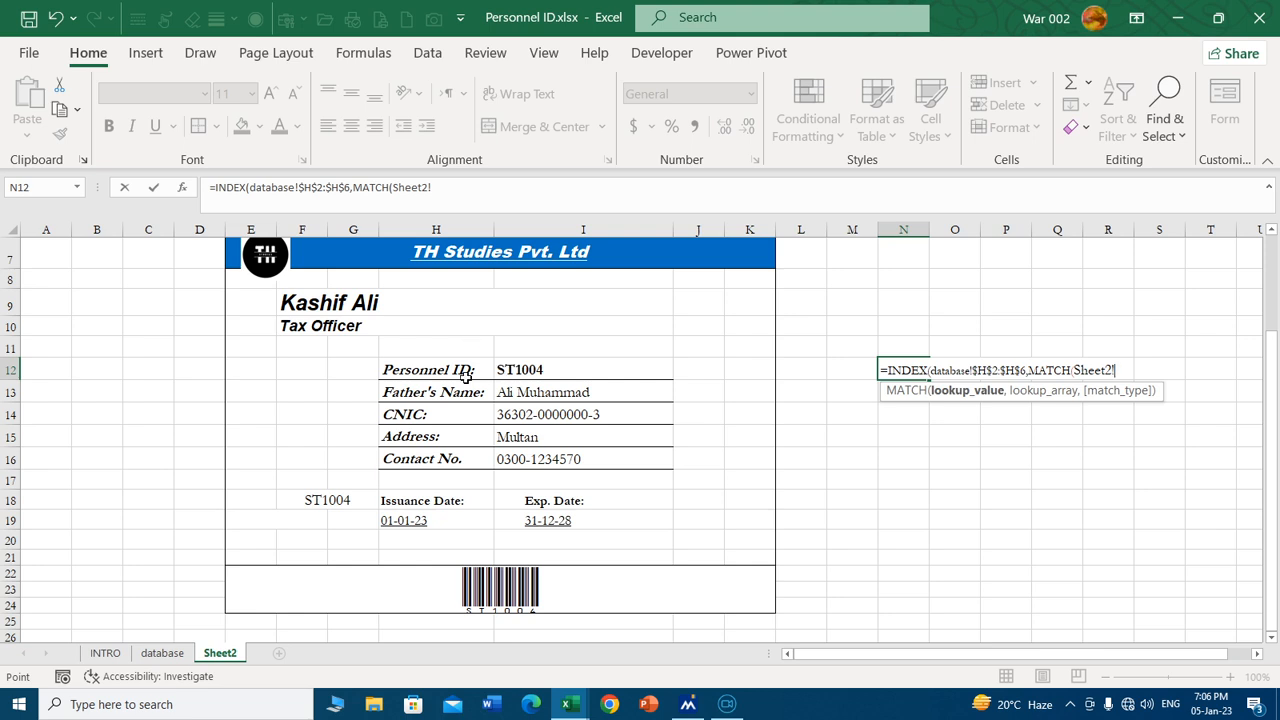
{"action": "left_click", "coordinate": [330, 500]}
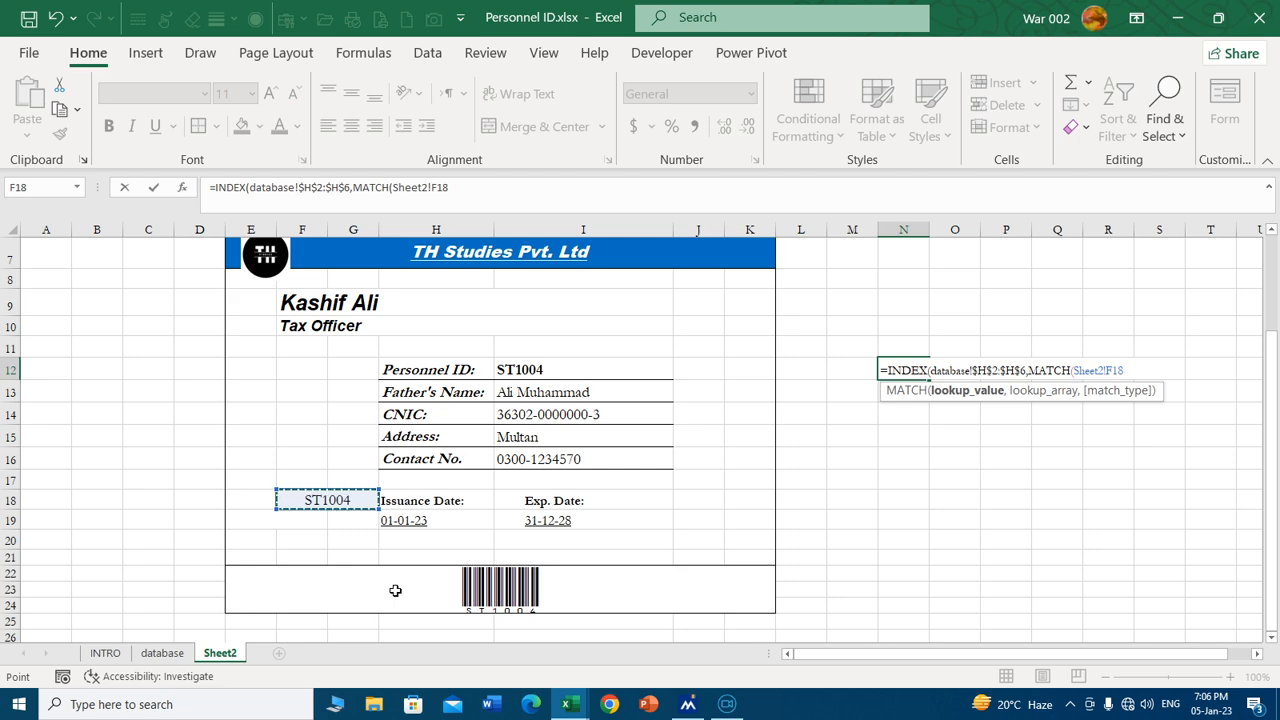
{"action": "key", "text": "F4"}
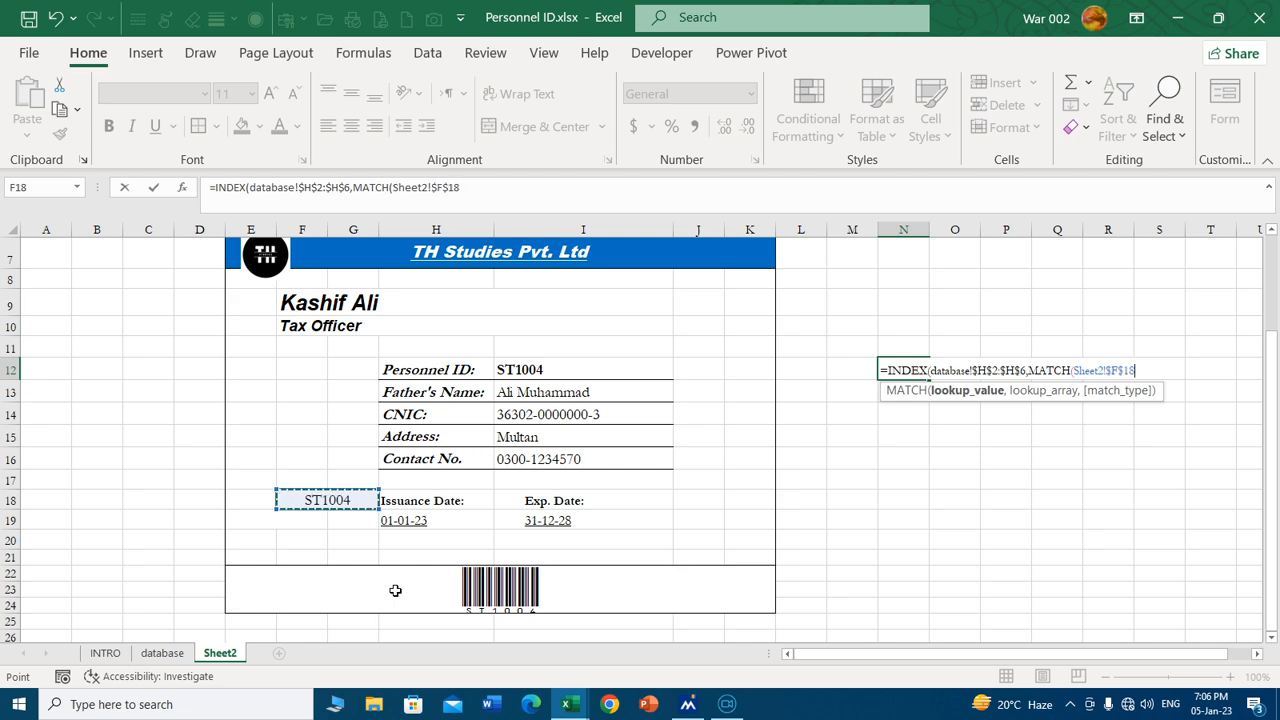
{"action": "type", "text": ","}
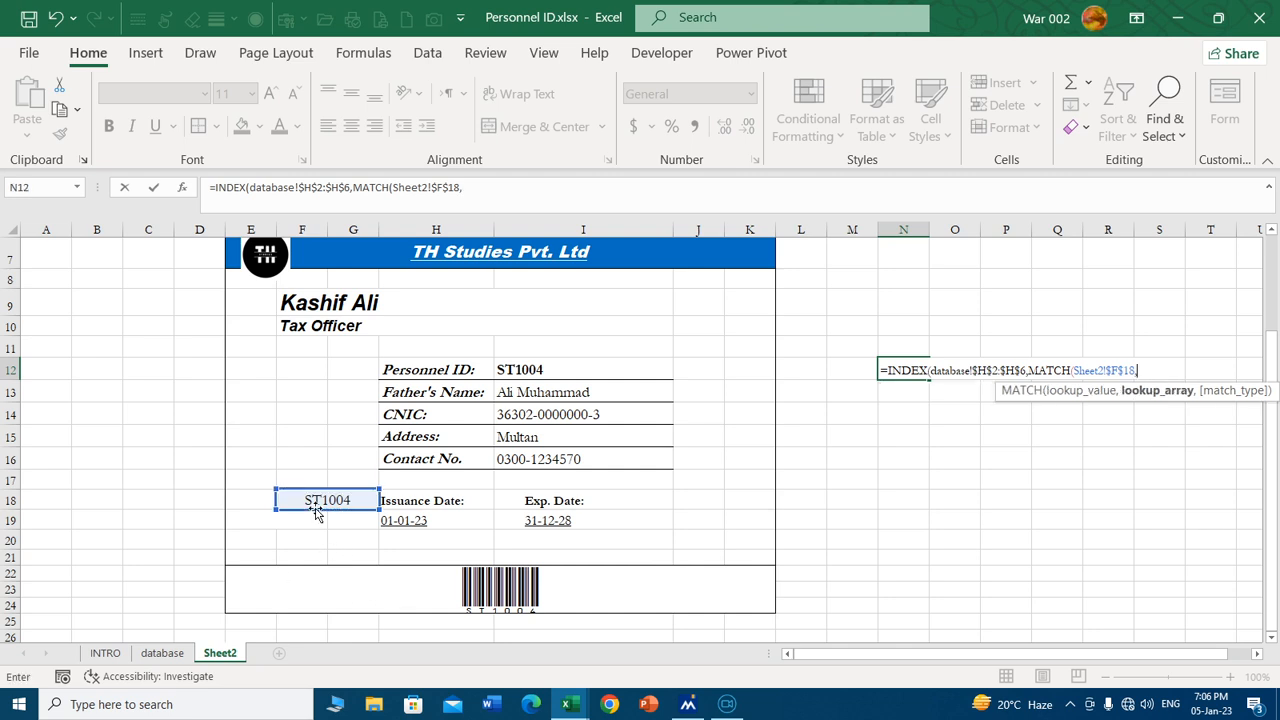
Complete the formula with the database ID range A2:A6 (Emp_ID) as the MATCH lookup array and 0 for an exact match.
{"action": "left_click", "coordinate": [186, 652]}
{"action": "scroll", "coordinate": [63, 323], "scroll_direction": "up", "scroll_amount": 1}
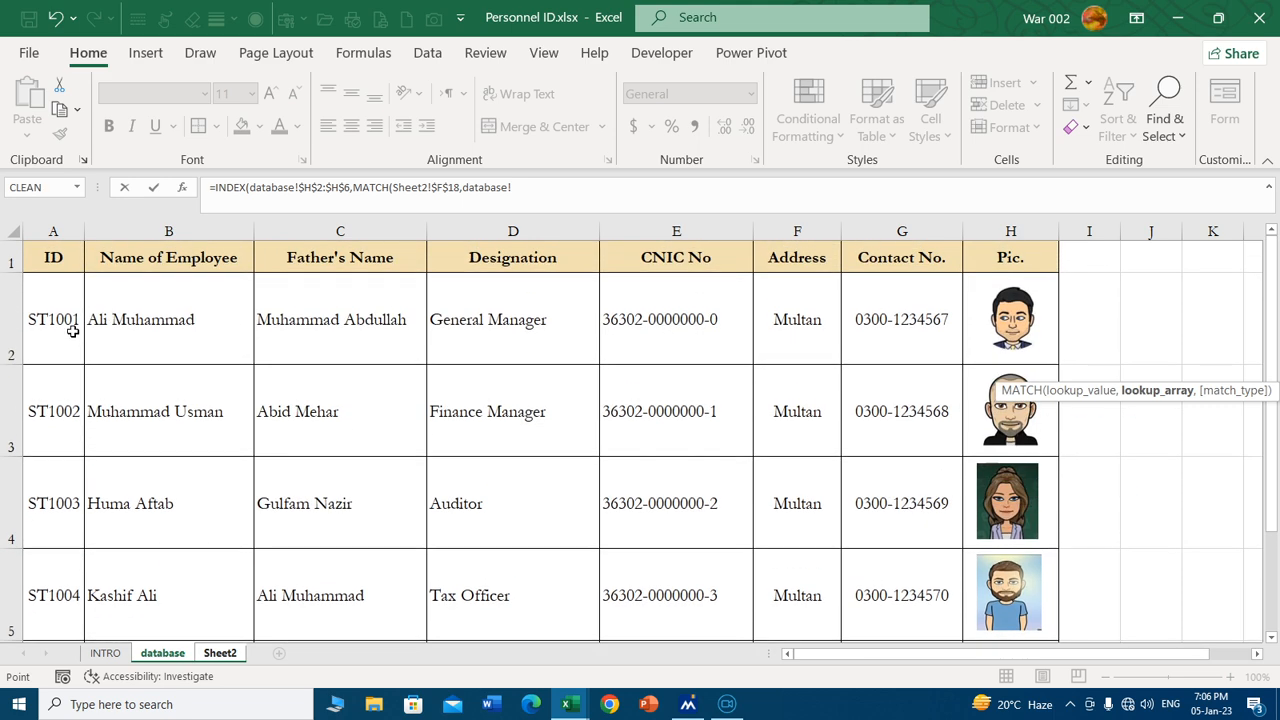
{"action": "left_click_drag", "start_coordinate": [63, 323], "coordinate": [64, 580]}
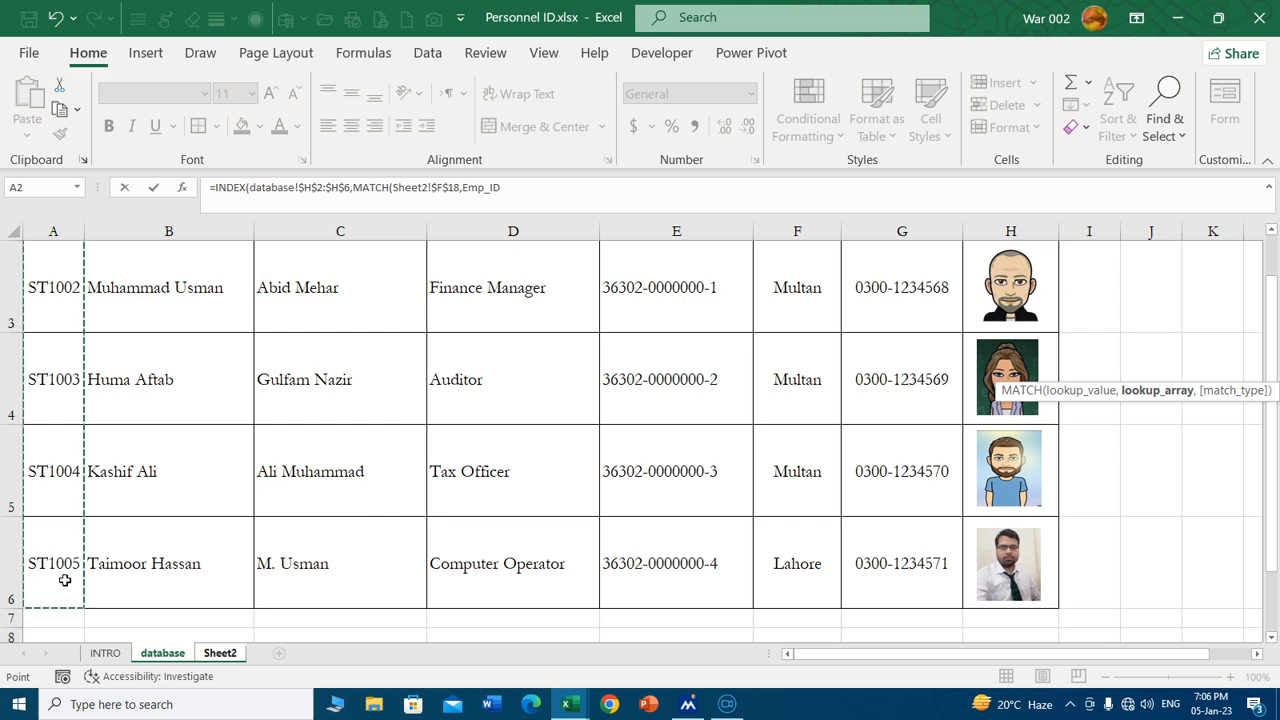
{"action": "type", "text": ",0"}
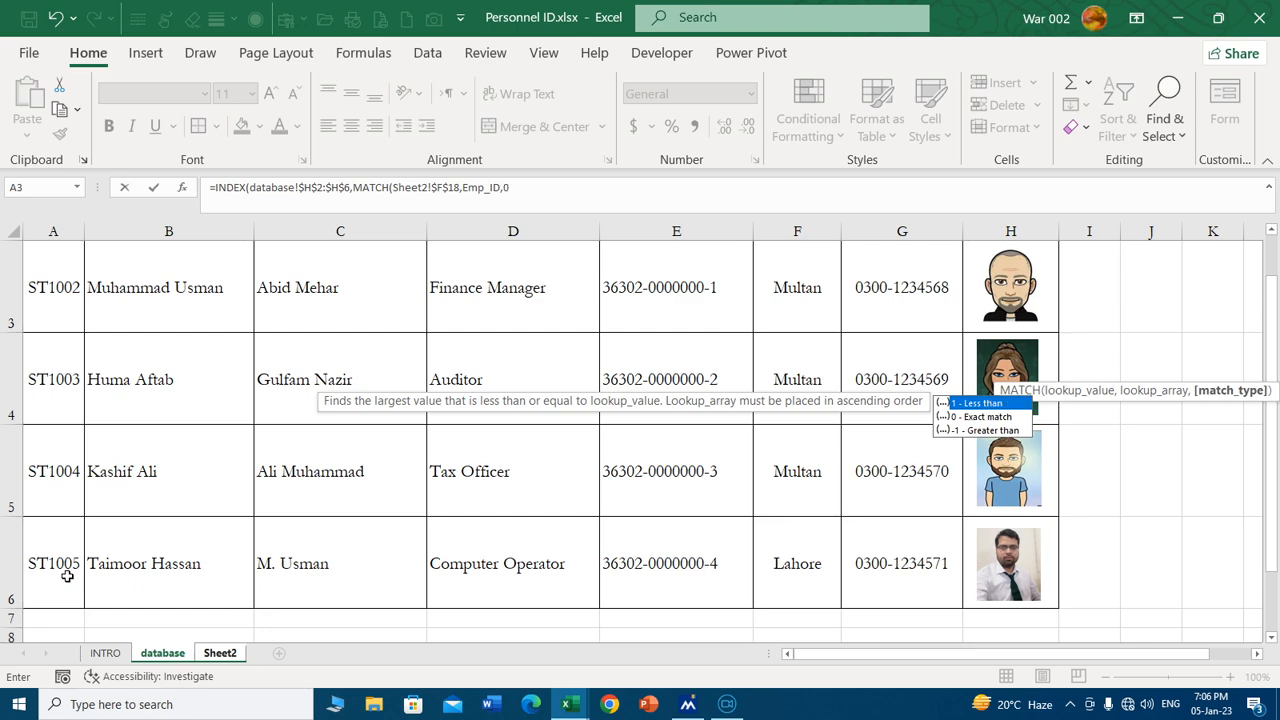
{"action": "type", "text": ")"}
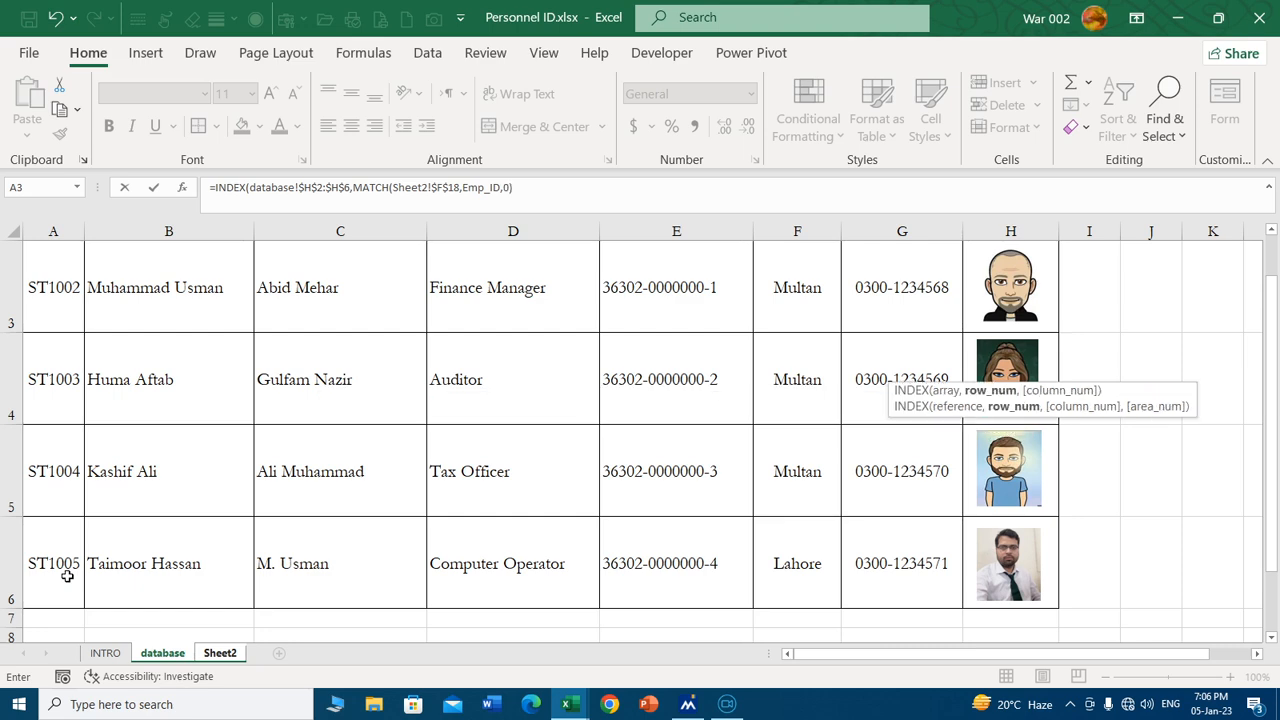
{"action": "key", "text": "Return"}
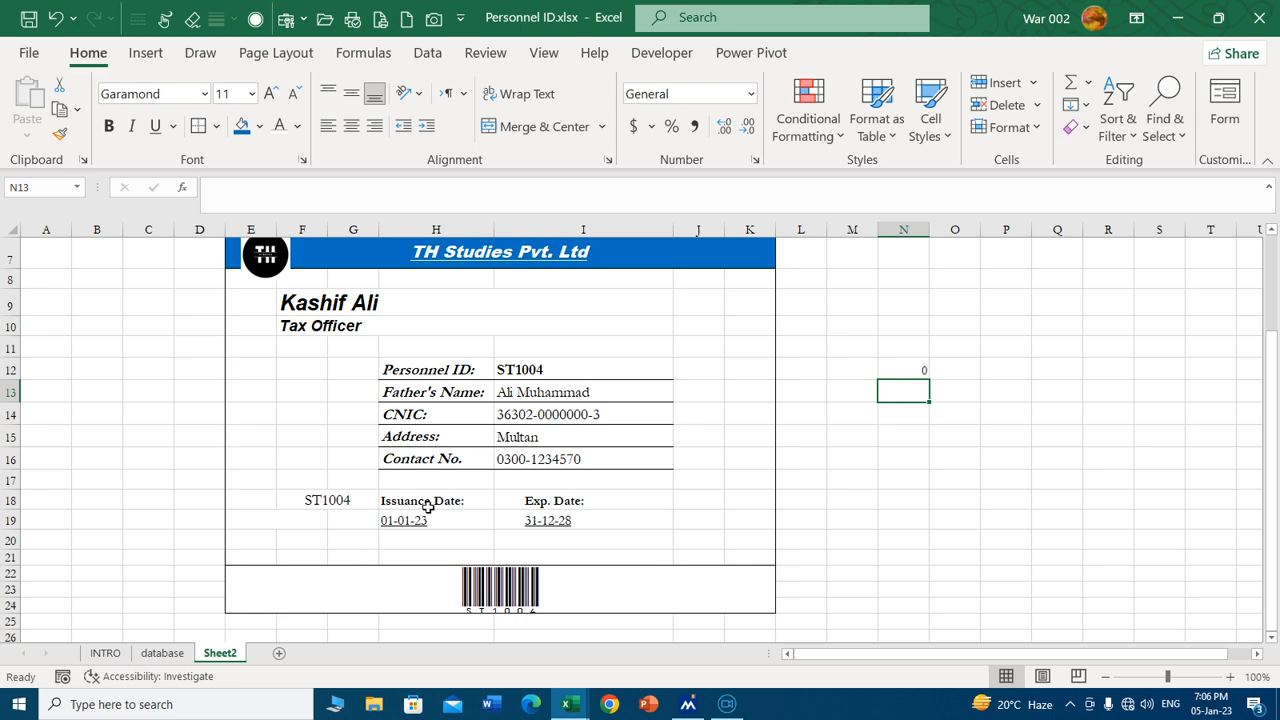
Enter a test value of 5 in cell H2, behind the first employee's picture on the database sheet.
{"action": "left_click", "coordinate": [915, 369]}
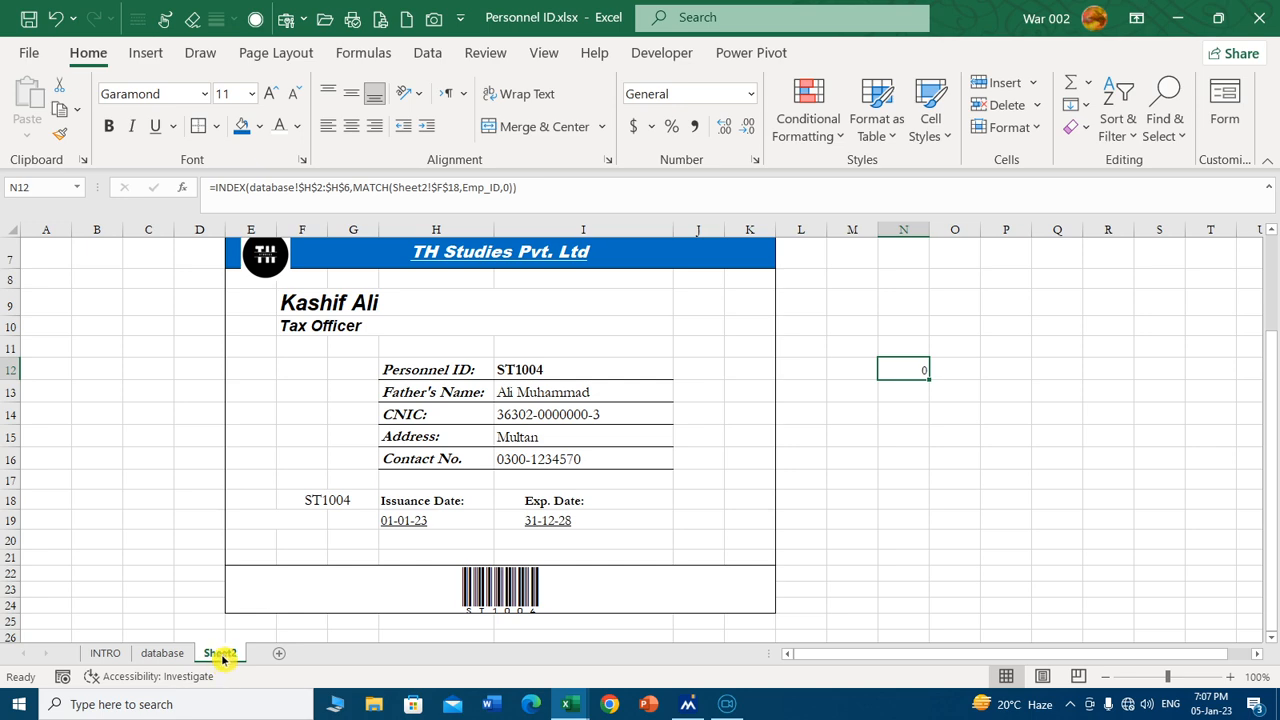
{"action": "left_click", "coordinate": [180, 654]}
{"action": "scroll", "coordinate": [1110, 430], "scroll_direction": "up", "scroll_amount": 2}
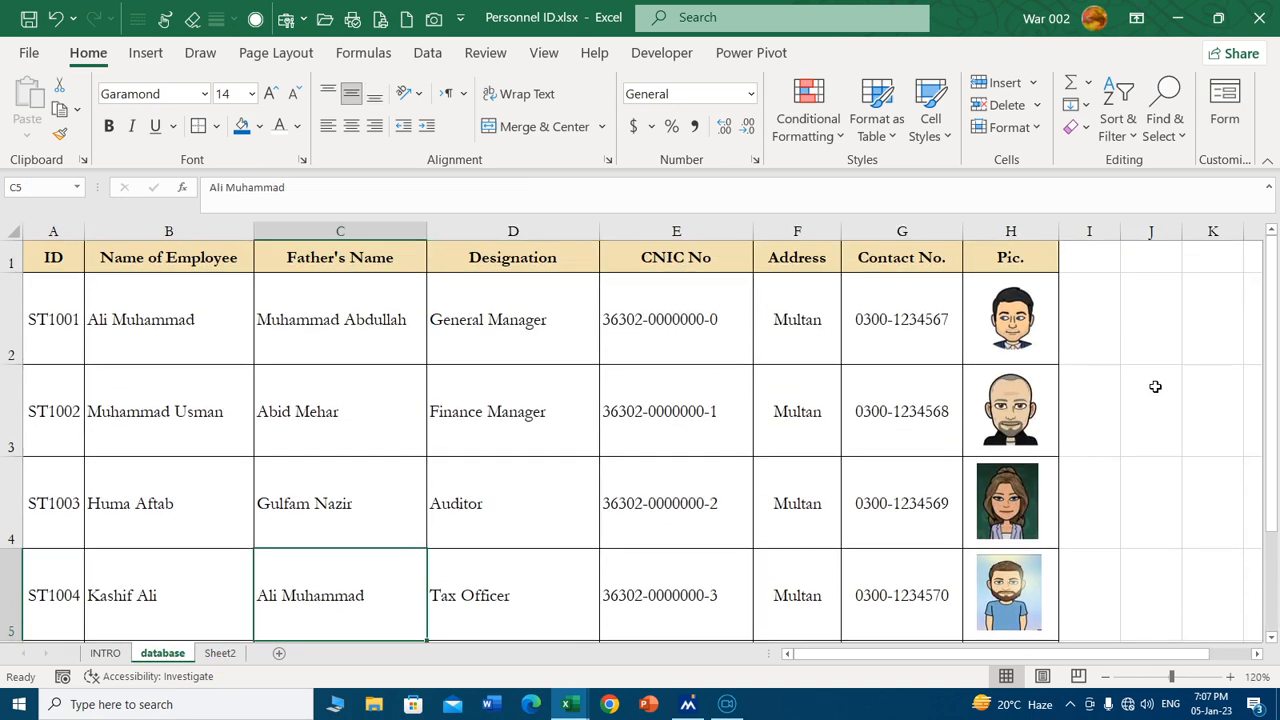
{"action": "left_click", "coordinate": [1046, 334]}
{"action": "left_click", "coordinate": [1113, 346]}
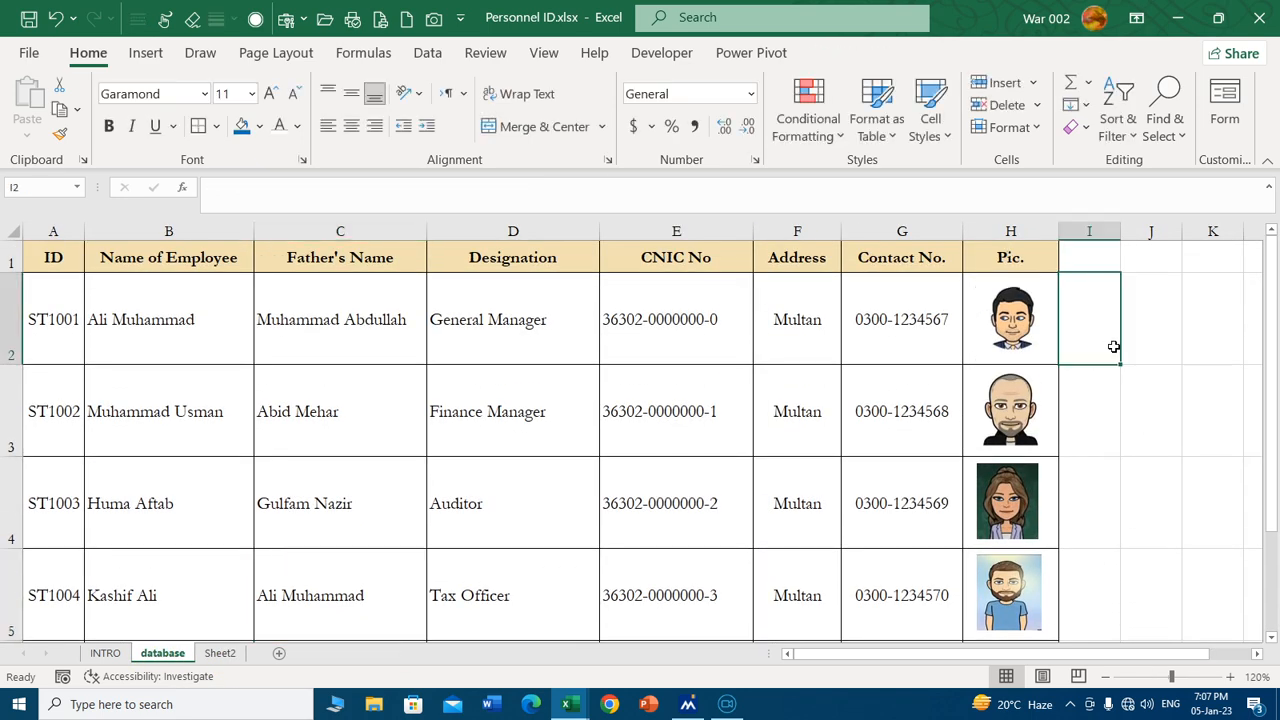
{"action": "left_click", "coordinate": [980, 356]}
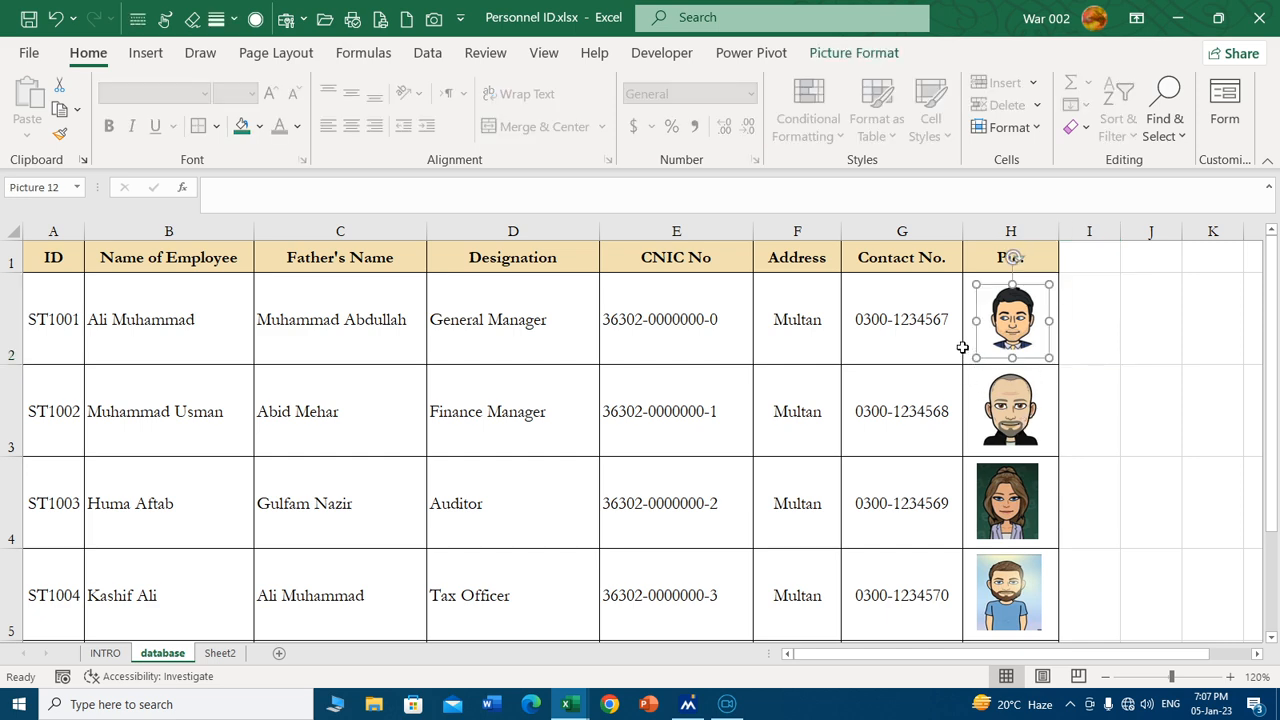
{"action": "left_click", "coordinate": [966, 351]}
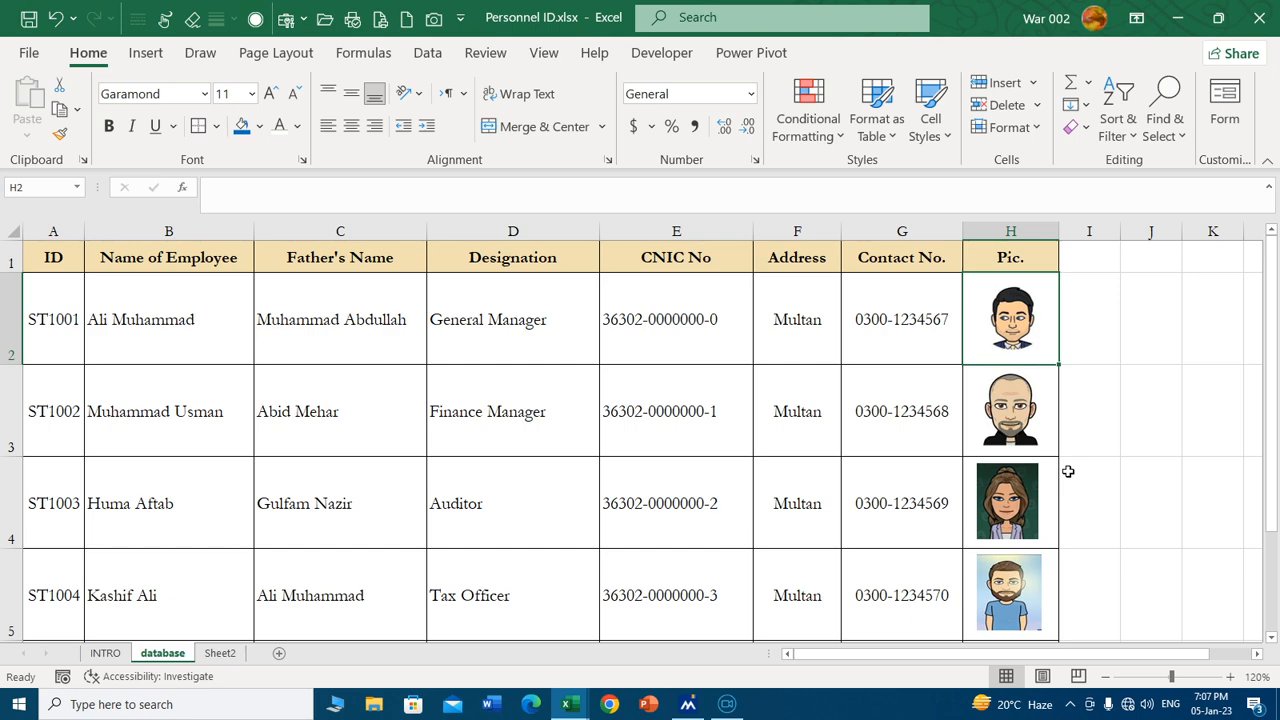
{"action": "key", "text": "Down"}
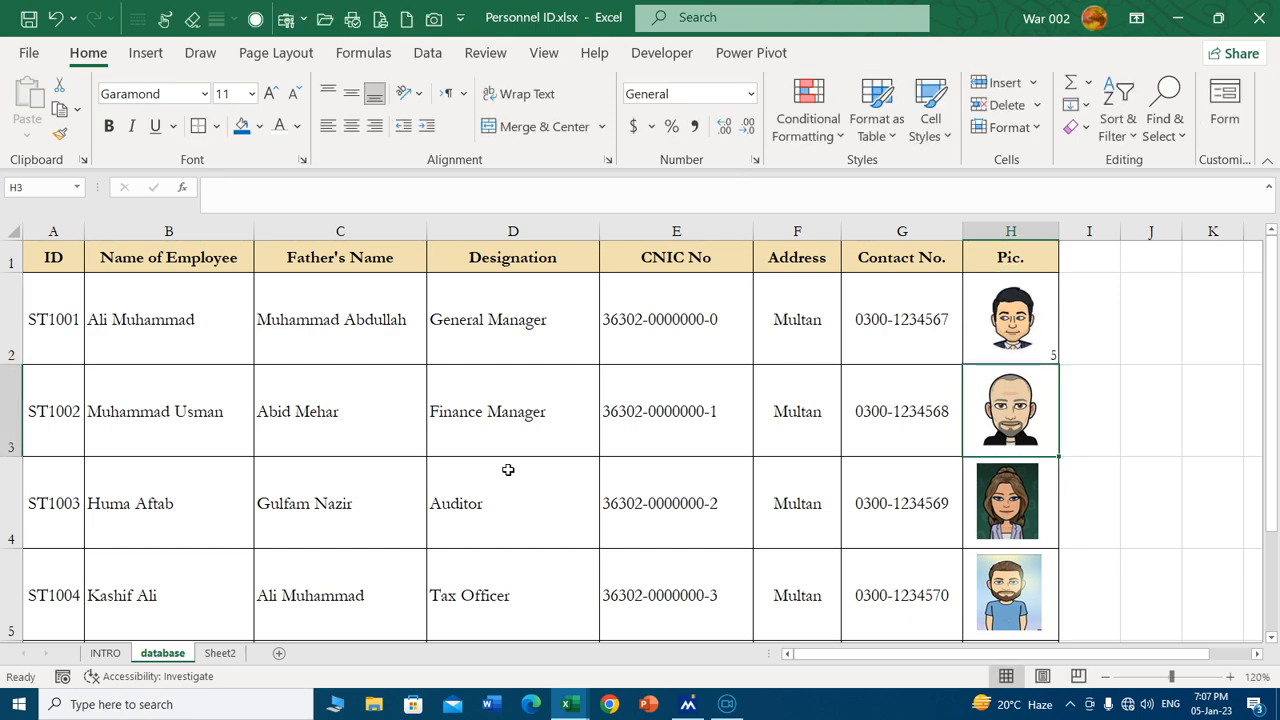
Choose ST1001 as the employee ID in F18 on Sheet2 and check the INDEX/MATCH result in N12.
{"action": "left_click", "coordinate": [222, 653]}
{"action": "left_click", "coordinate": [345, 502]}
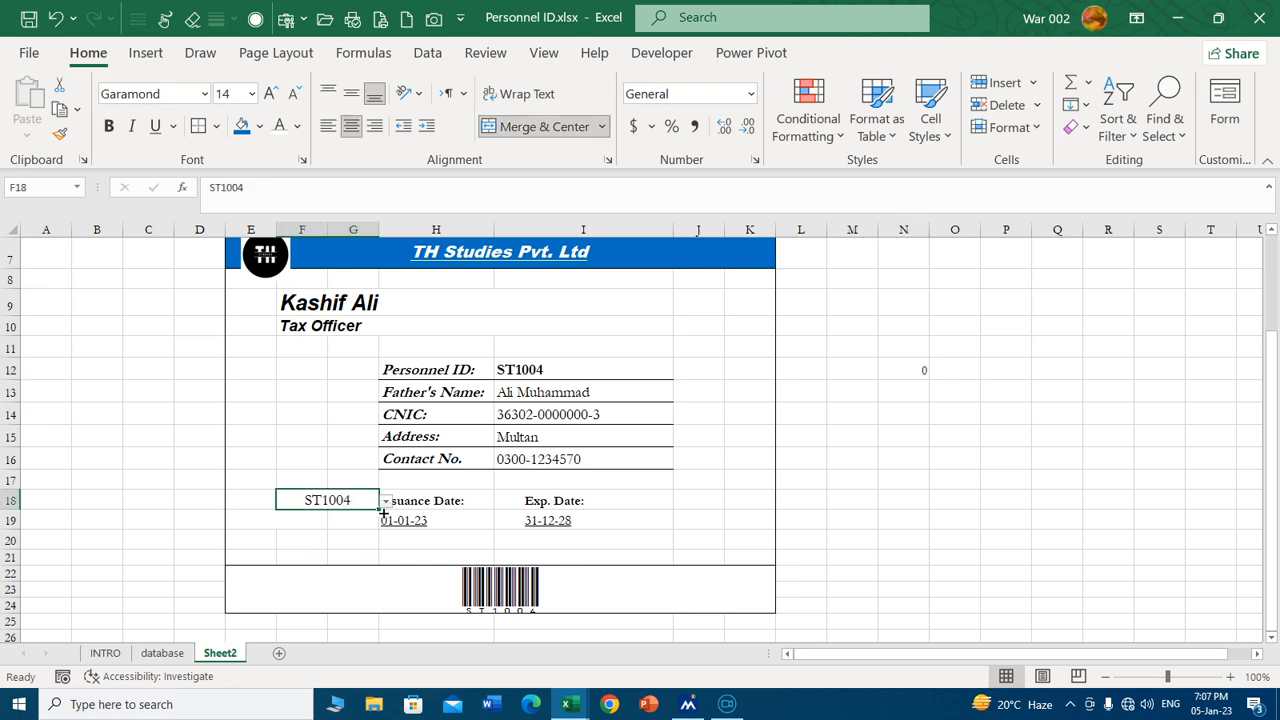
{"action": "left_click", "coordinate": [385, 501]}
{"action": "left_click", "coordinate": [340, 515]}
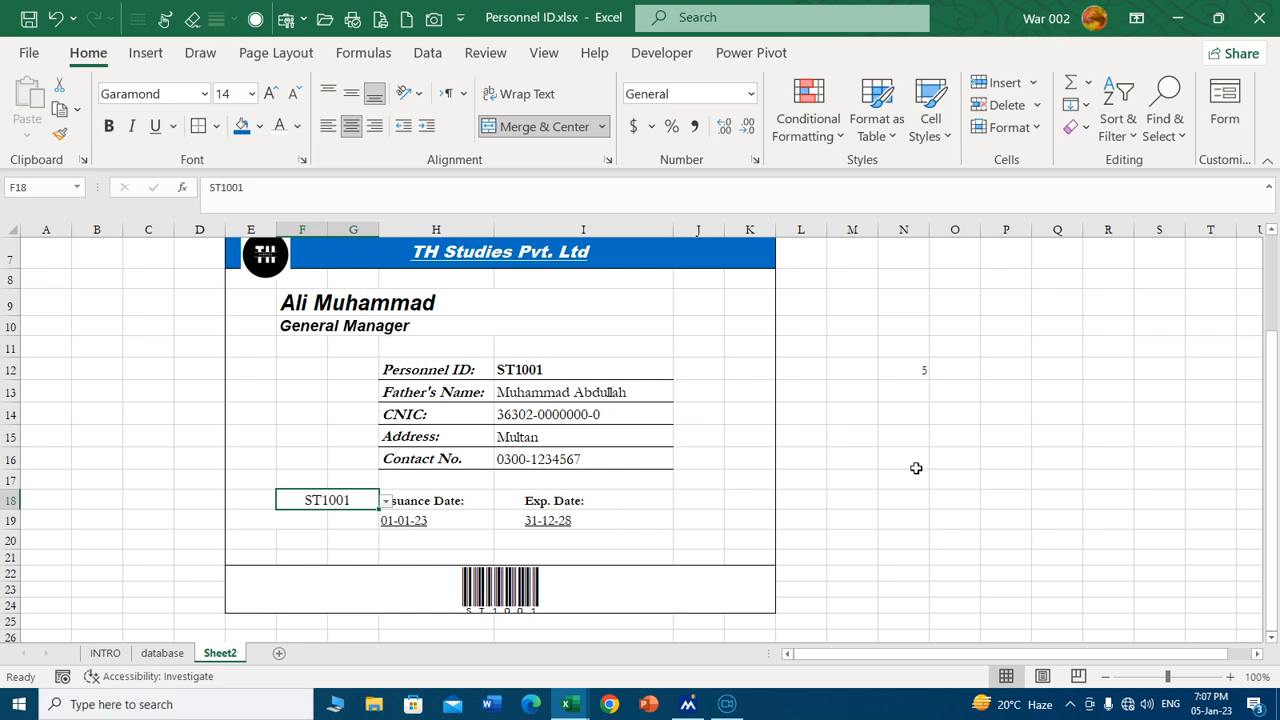
{"action": "left_click", "coordinate": [915, 372]}
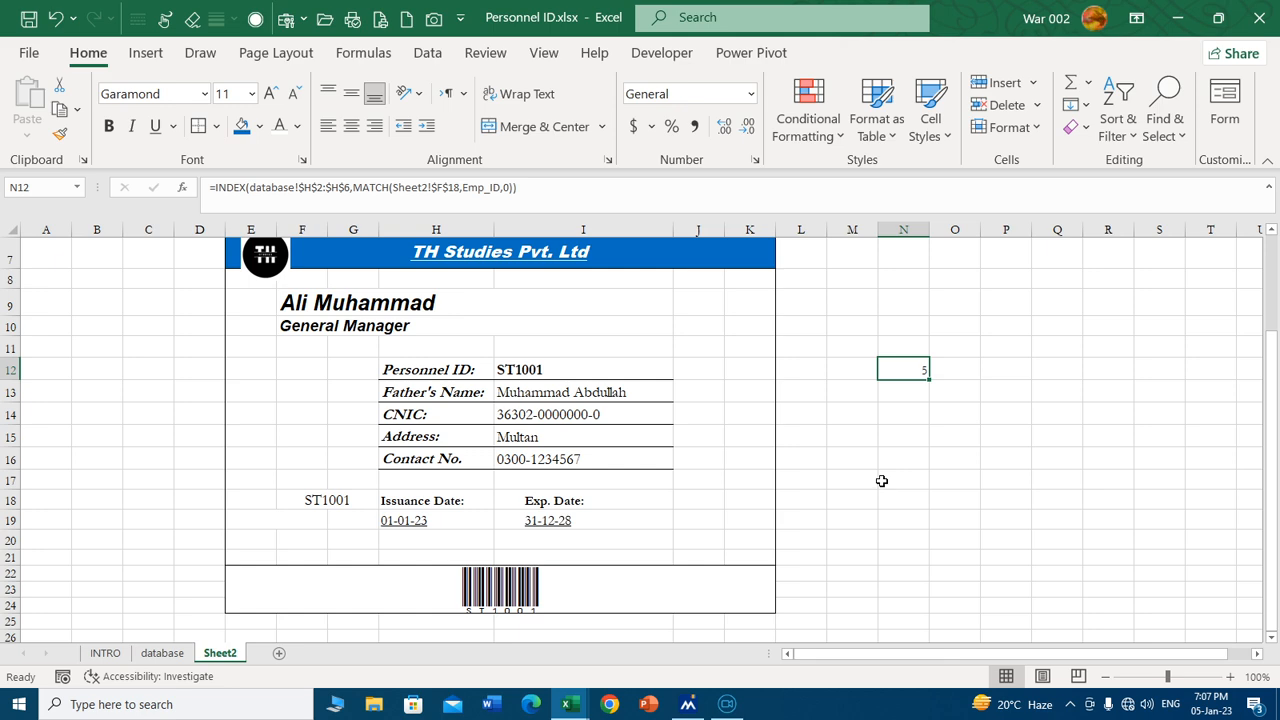
Clear the test value from cell H2 on the database sheet.
{"action": "left_click", "coordinate": [162, 653]}
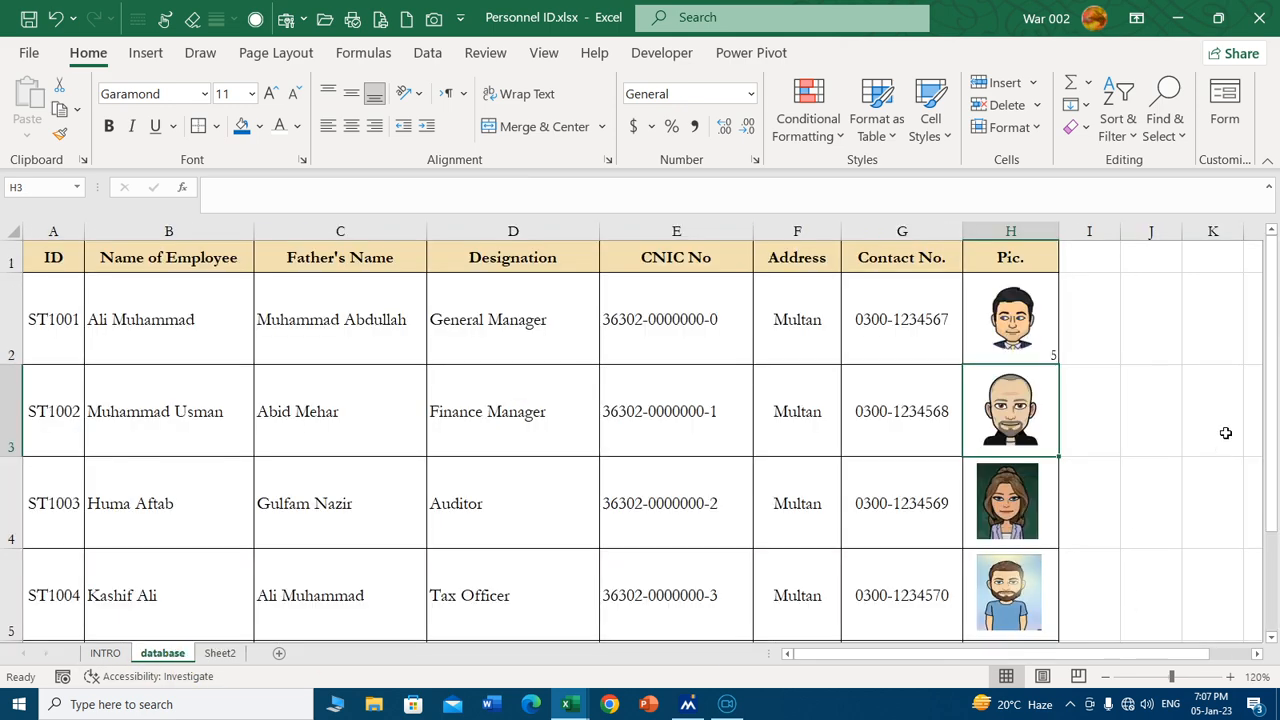
{"action": "left_click", "coordinate": [1047, 346]}
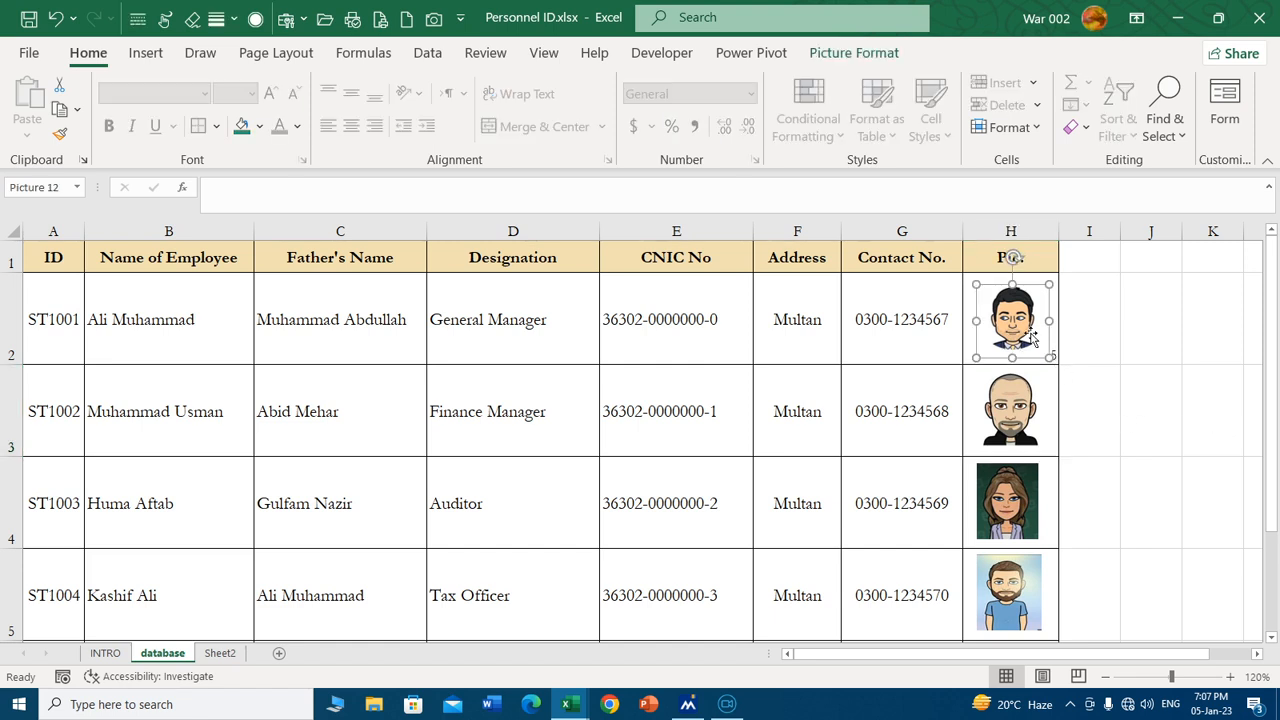
{"action": "left_click", "coordinate": [1094, 343]}
{"action": "key", "text": "Left"}
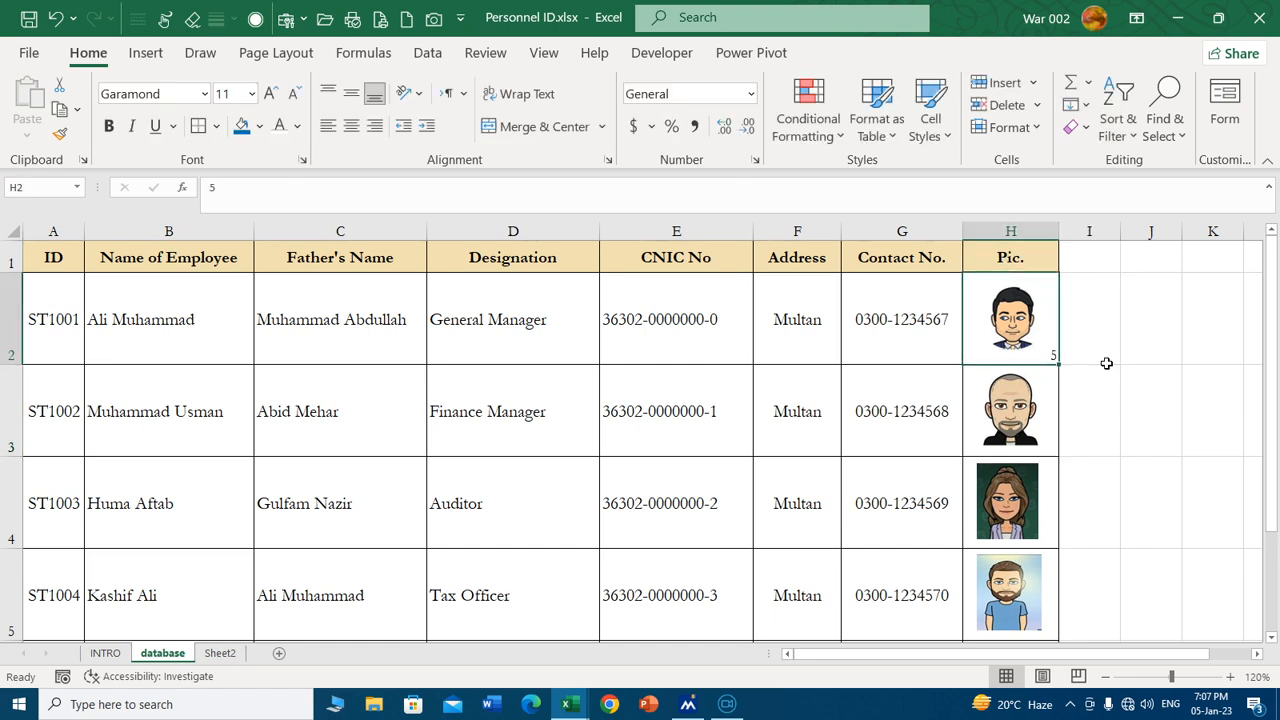
{"action": "left_click", "coordinate": [1106, 362]}
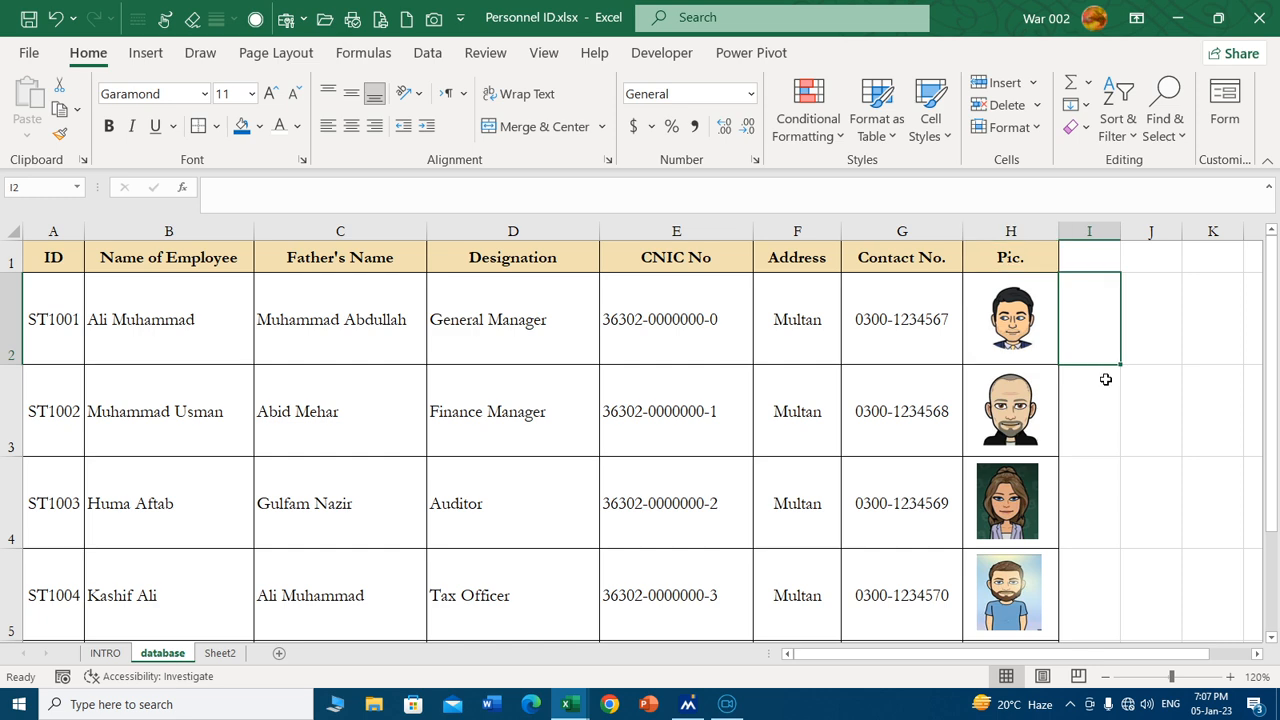
{"action": "left_click", "coordinate": [1165, 395]}
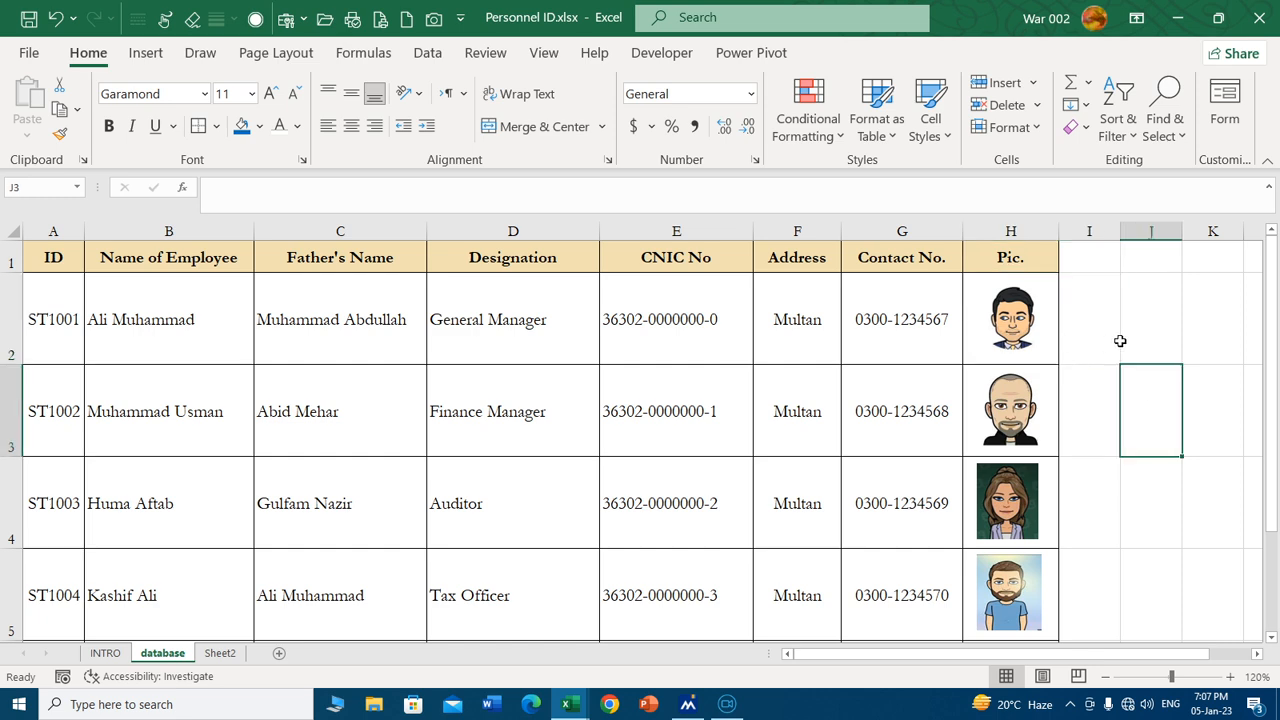
Copy database cell H2 and paste it as a linked picture at F12 on the Sheet2 card.
{"action": "left_click", "coordinate": [1015, 335]}
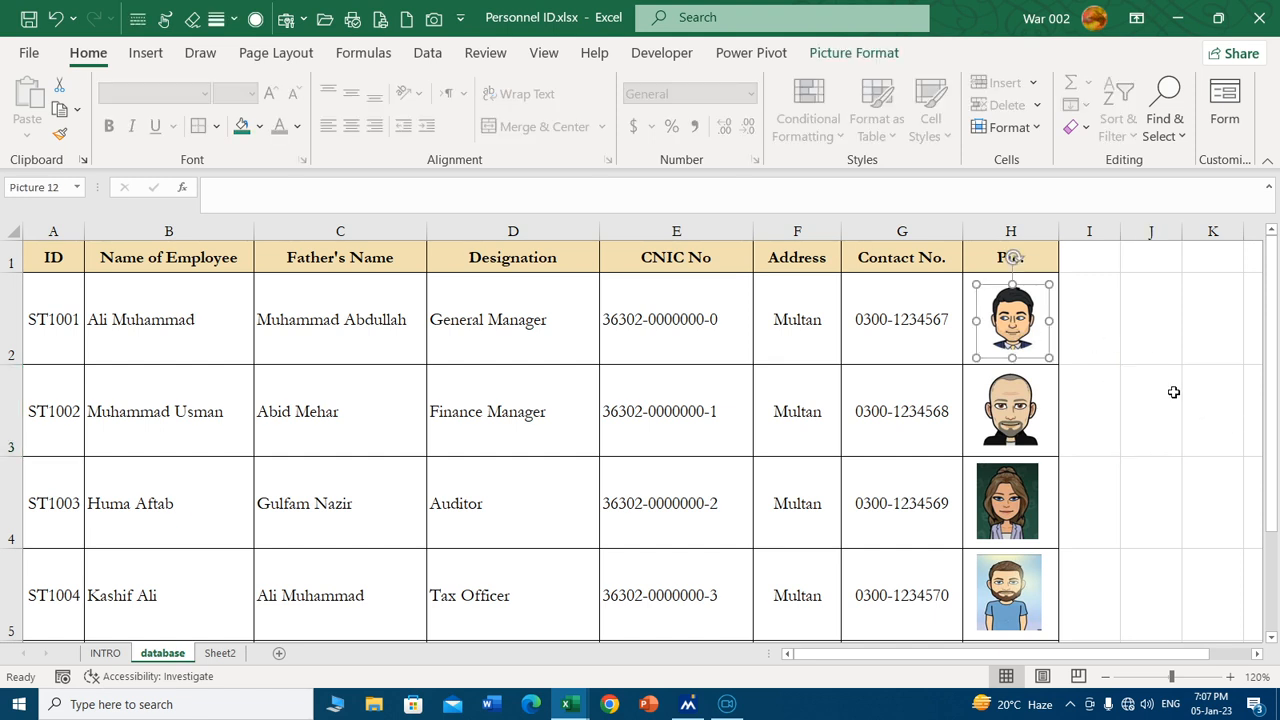
{"action": "left_click", "coordinate": [1124, 349]}
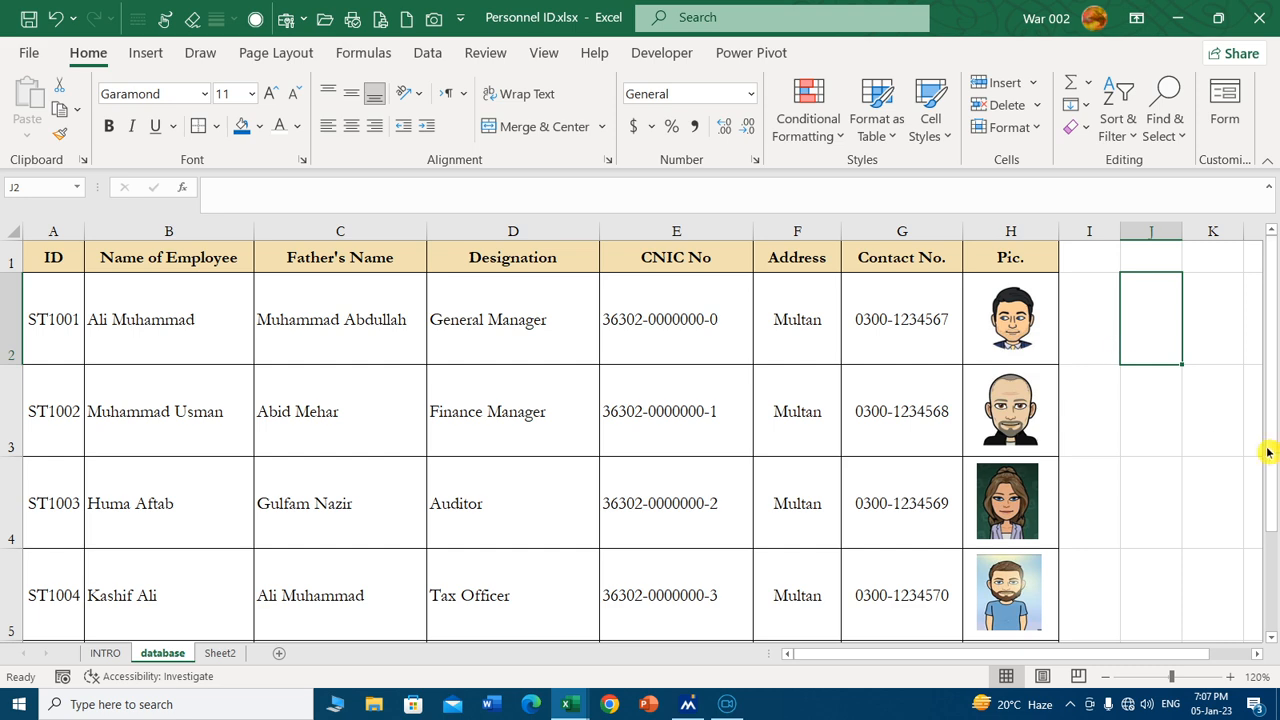
{"action": "key", "text": "Left"}
{"action": "key", "text": "Left"}
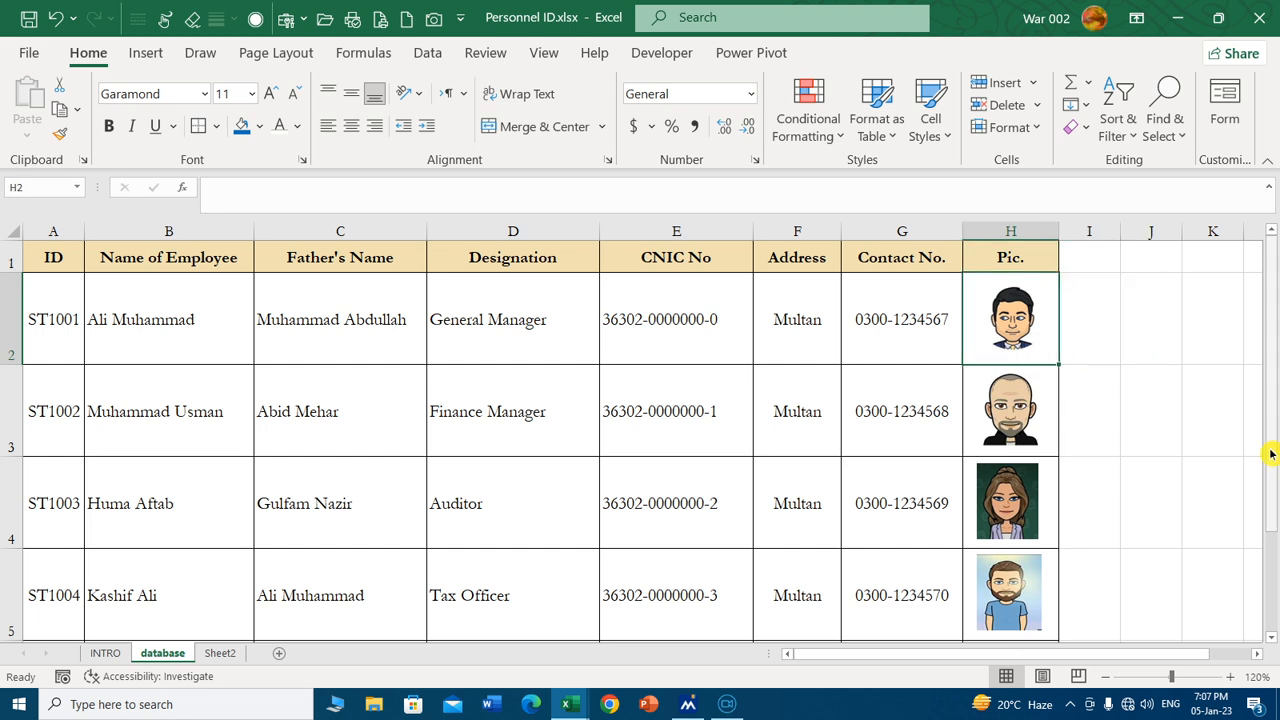
{"action": "key", "text": "ctrl+c"}
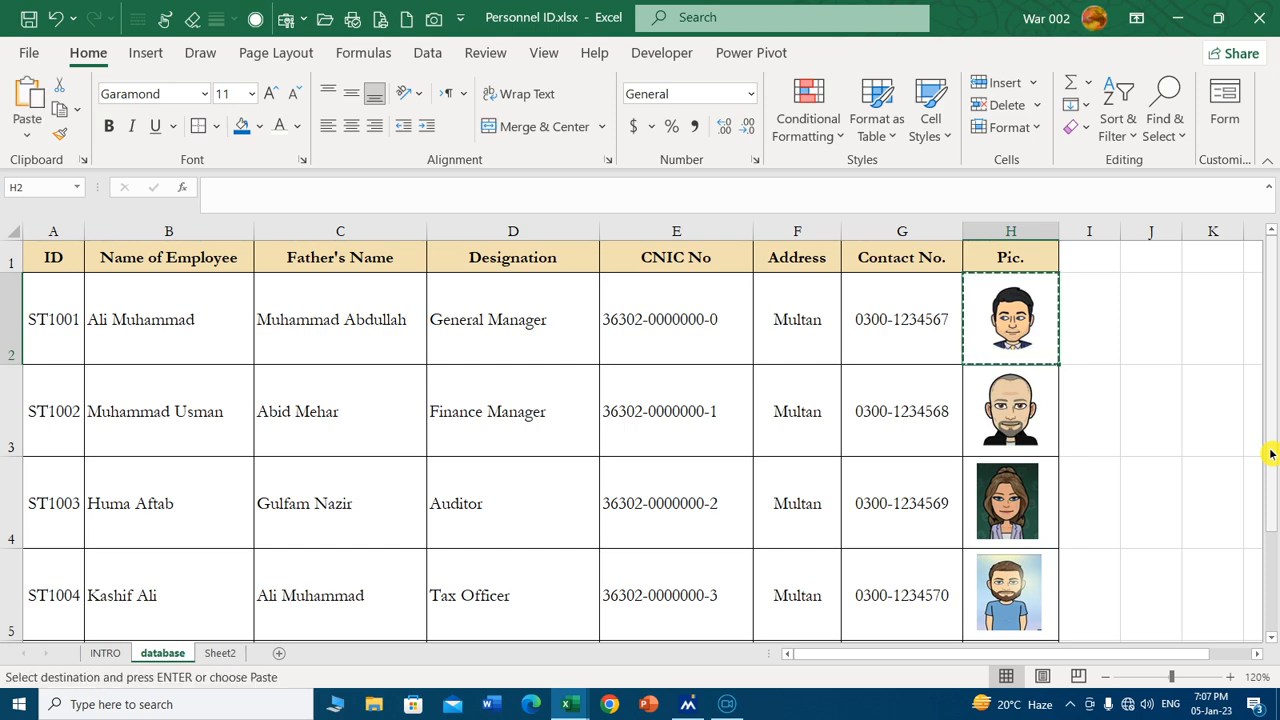
{"action": "left_click", "coordinate": [222, 654]}
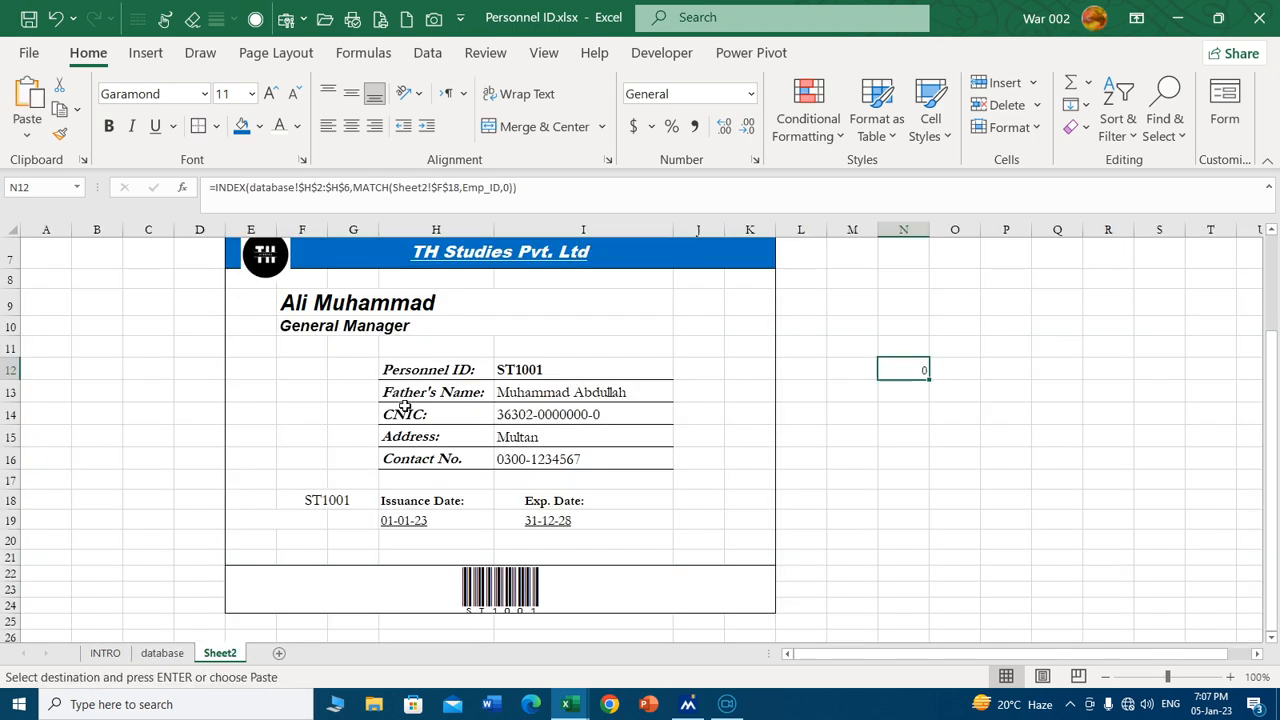
{"action": "right_click", "coordinate": [294, 371]}
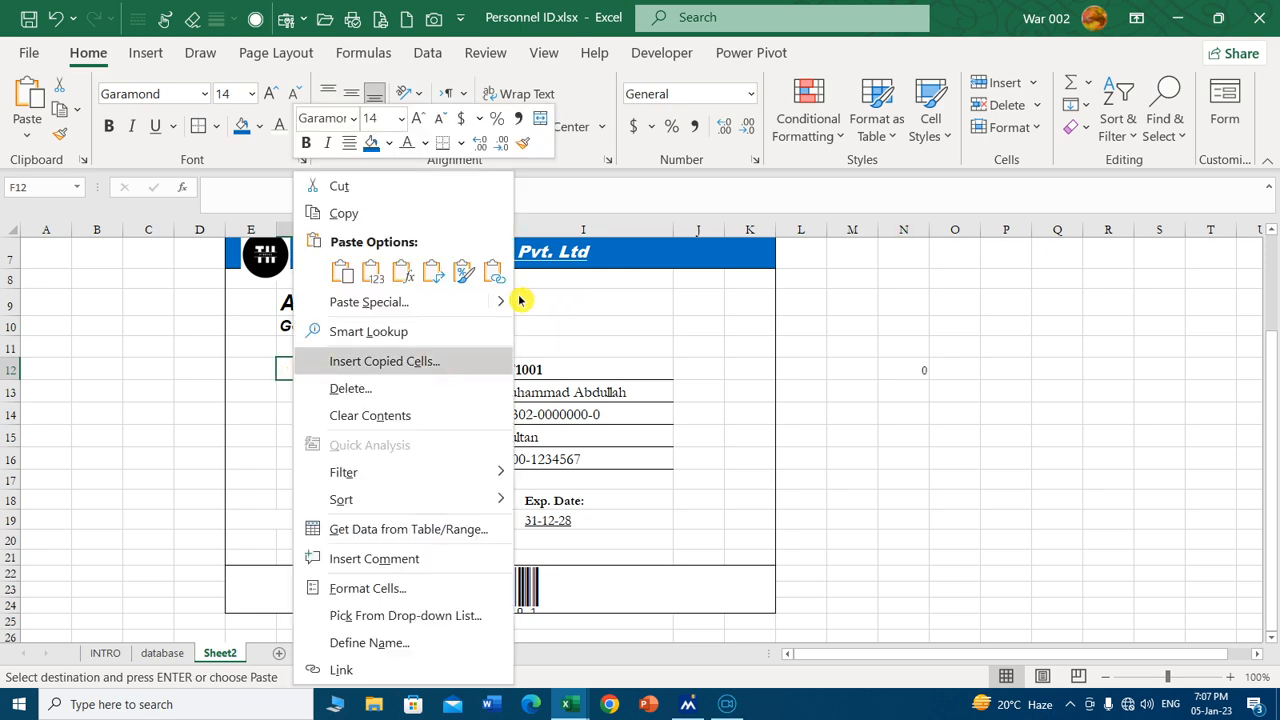
{"action": "mouse_move", "coordinate": [508, 306]}
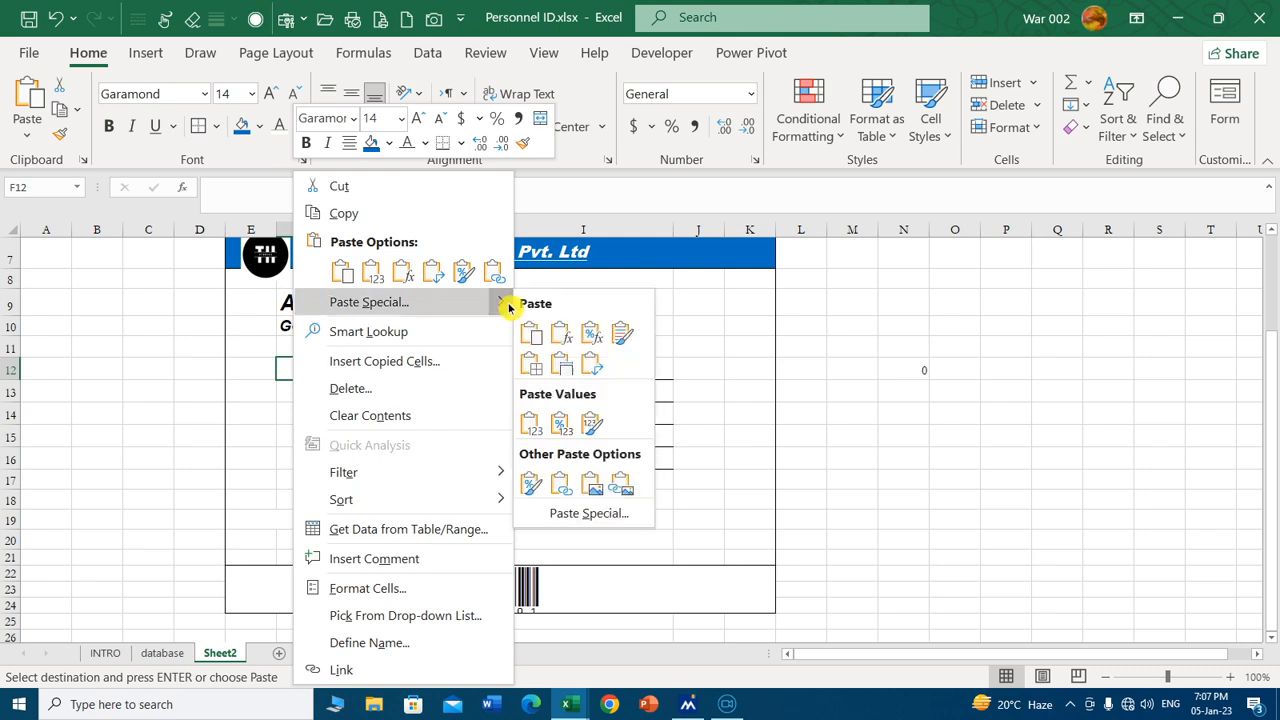
{"action": "left_click", "coordinate": [621, 486]}
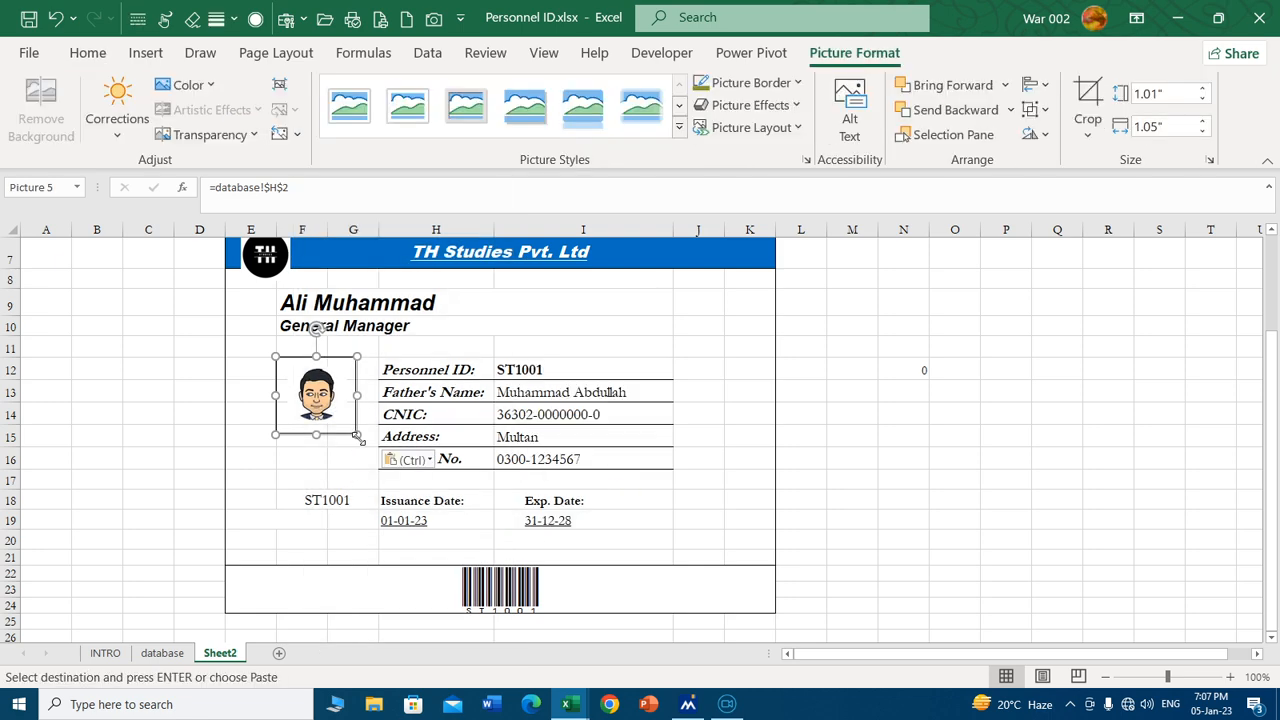
Enlarge the linked picture to about 1.48" by 1.54" and place it in the blank area beside the card's Personnel ID details.
{"action": "left_click_drag", "start_coordinate": [356, 434], "coordinate": [392, 474]}
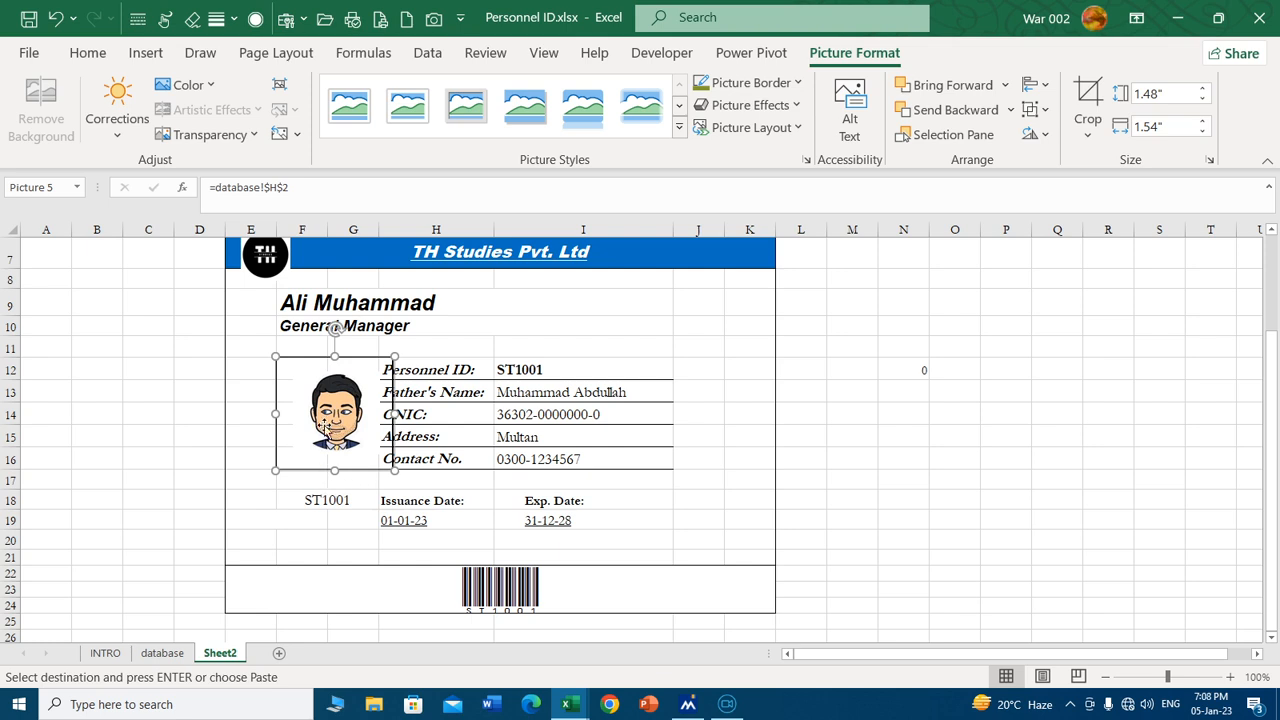
{"action": "left_click_drag", "start_coordinate": [303, 423], "coordinate": [295, 420]}
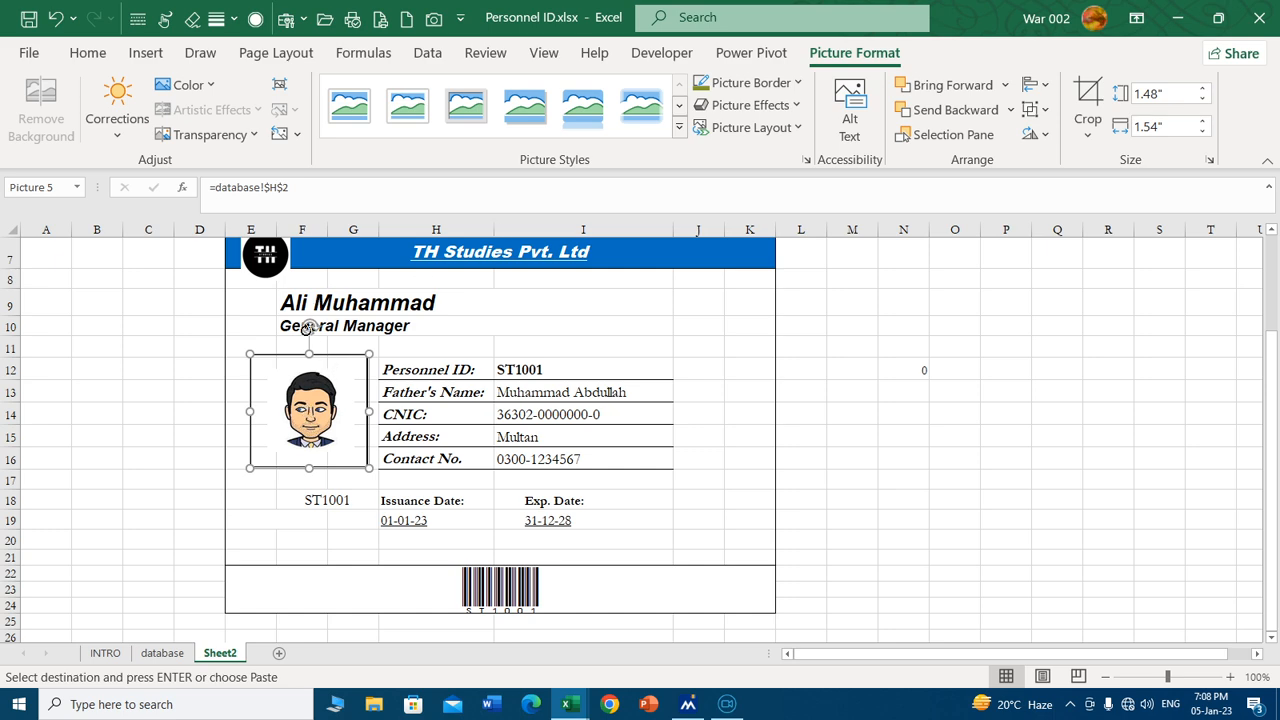
{"action": "left_click", "coordinate": [306, 190]}
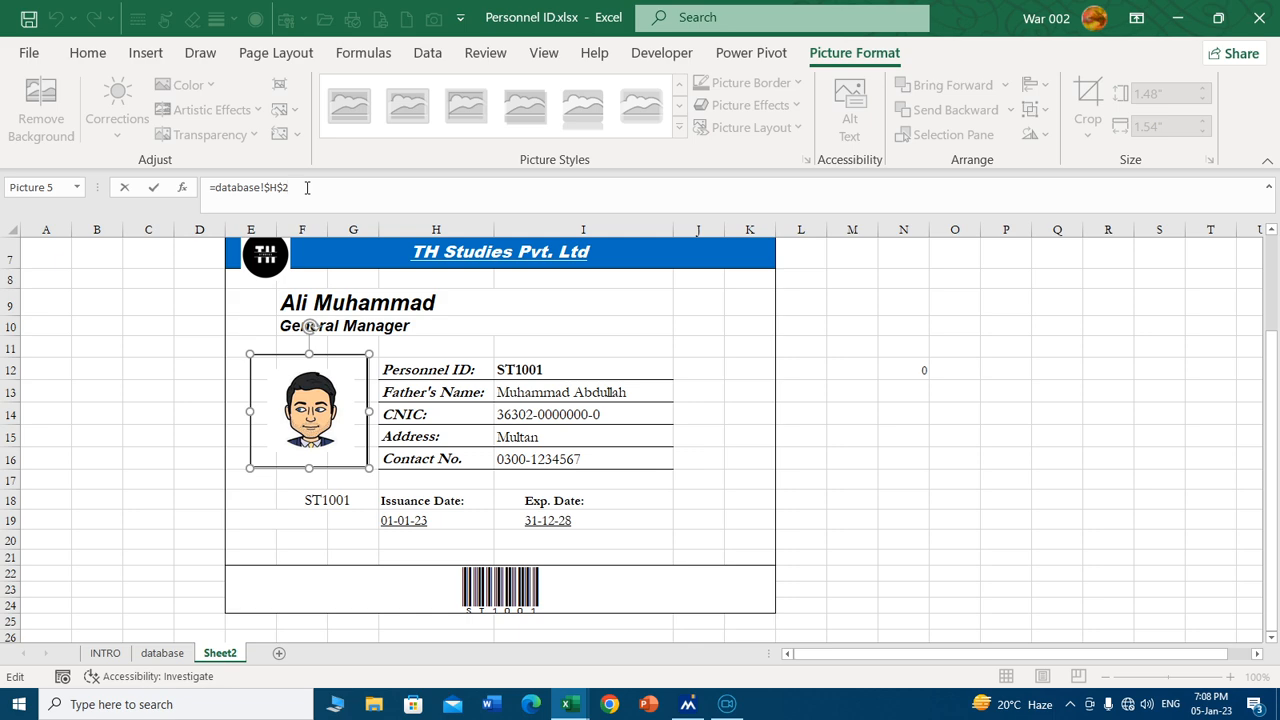
{"action": "left_click", "coordinate": [829, 368]}
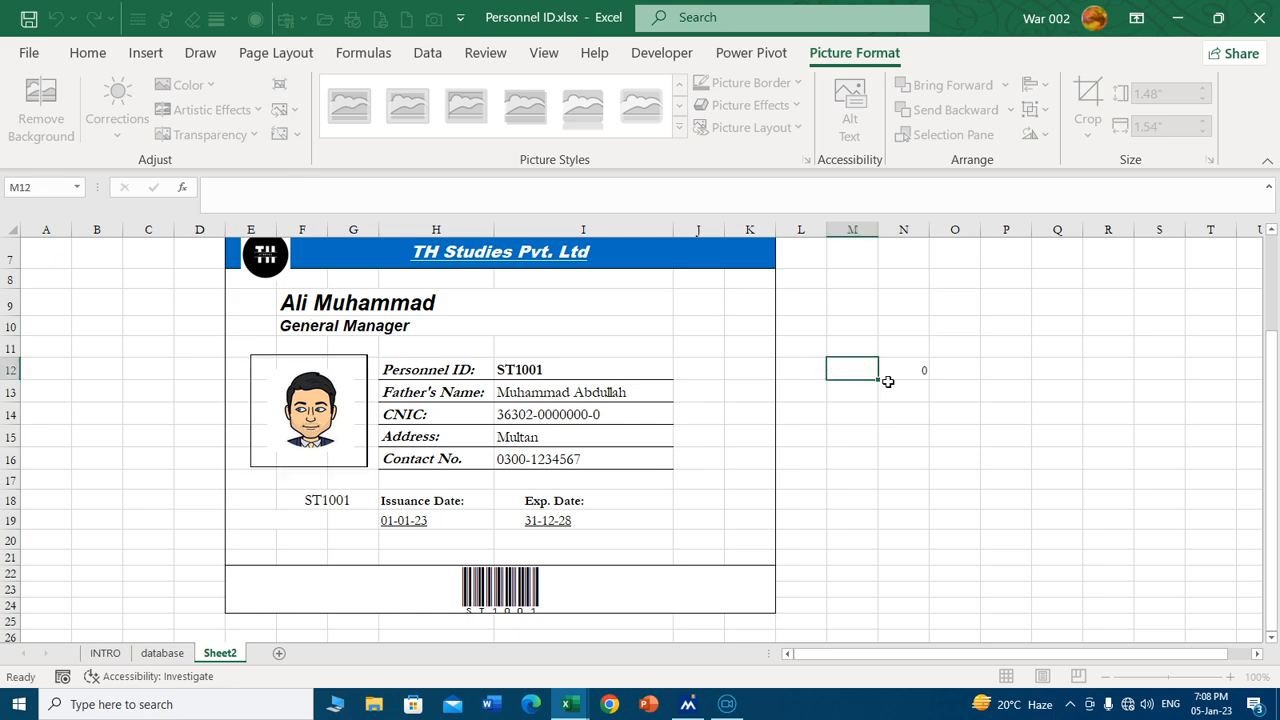
{"action": "left_click", "coordinate": [931, 432]}
Copy the full INDEX/MATCH formula text from cell N12, leaving the cell itself unedited.
{"action": "left_click", "coordinate": [917, 377]}
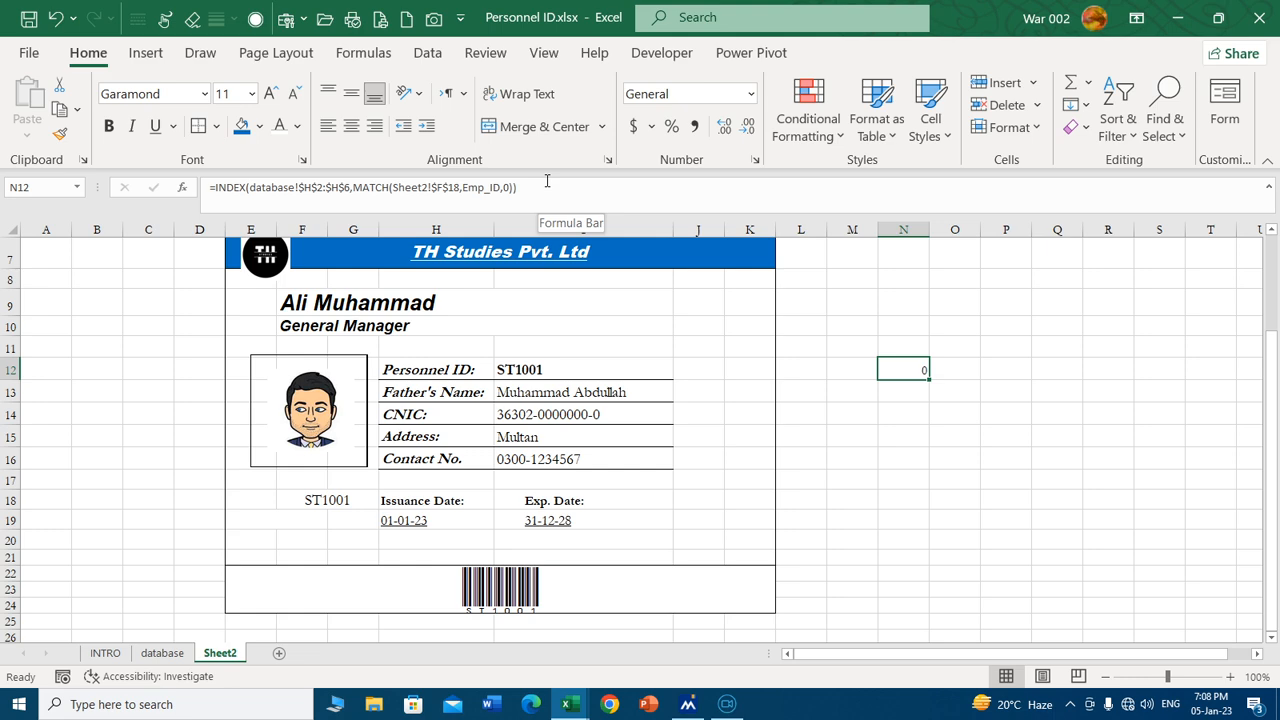
{"action": "left_click_drag", "start_coordinate": [547, 187], "coordinate": [200, 178]}
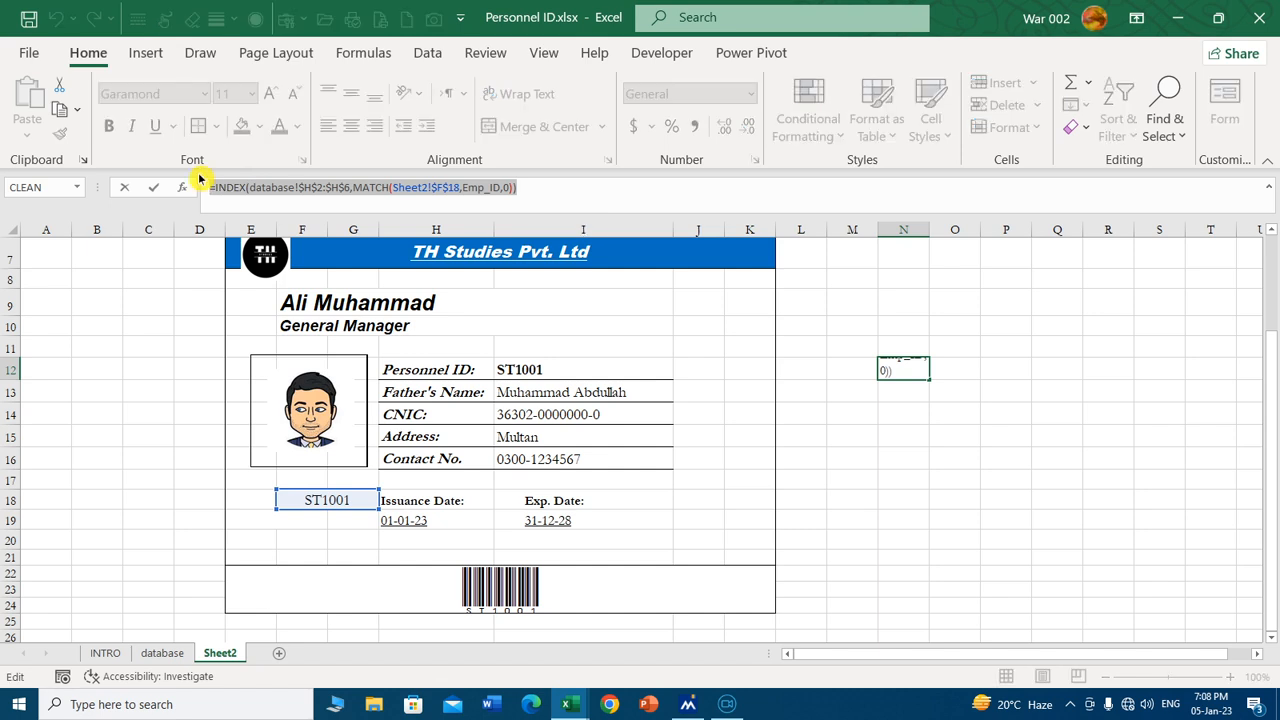
{"action": "key", "text": "ctrl+c"}
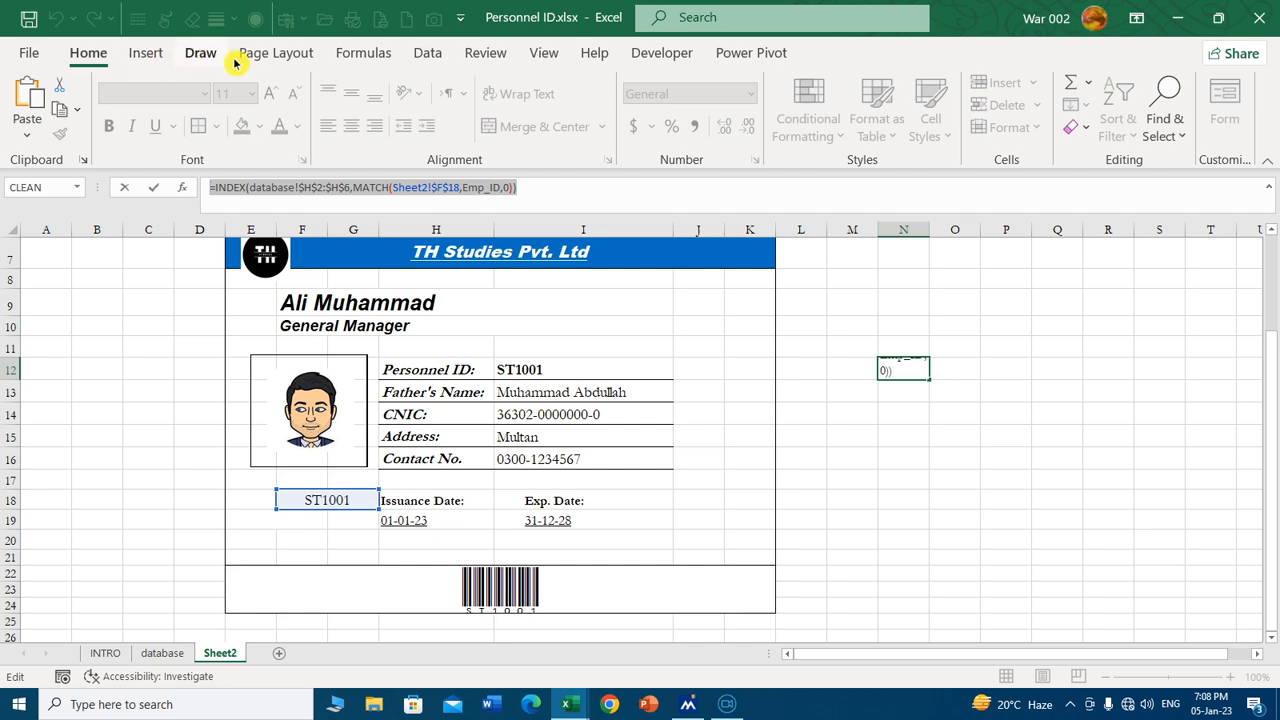
{"action": "left_click", "coordinate": [366, 54]}
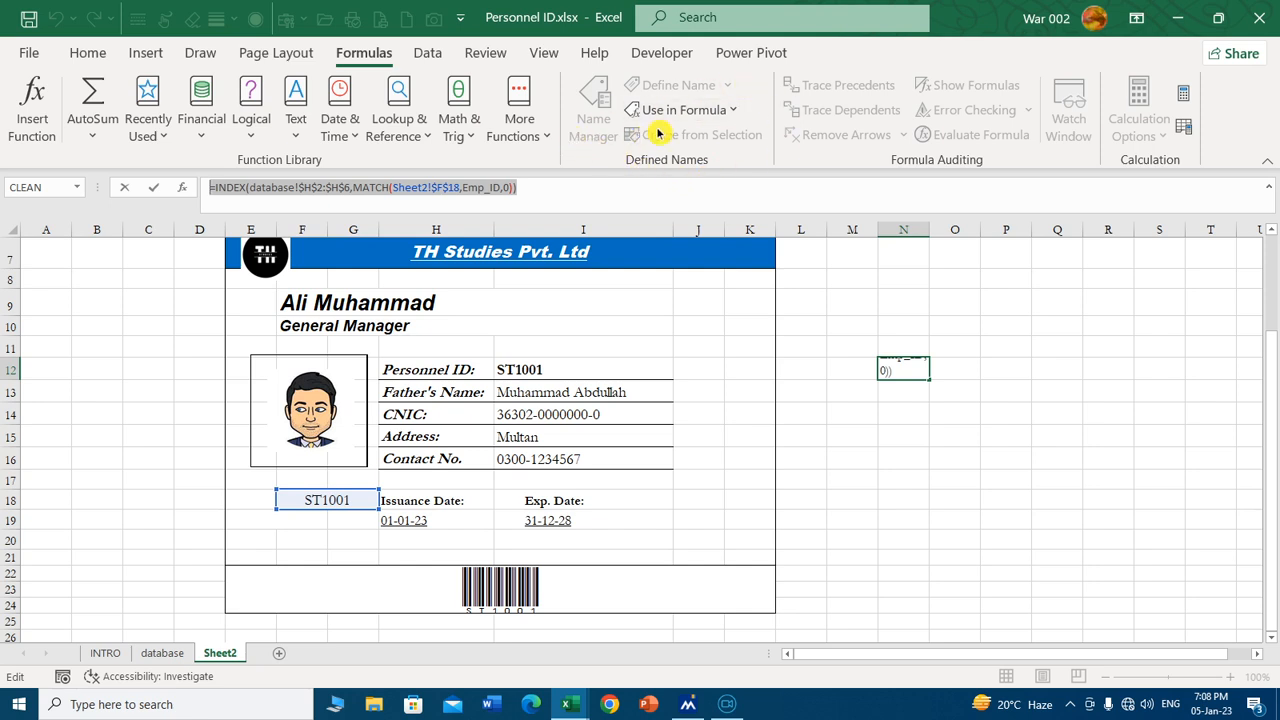
{"action": "left_click", "coordinate": [1015, 337]}
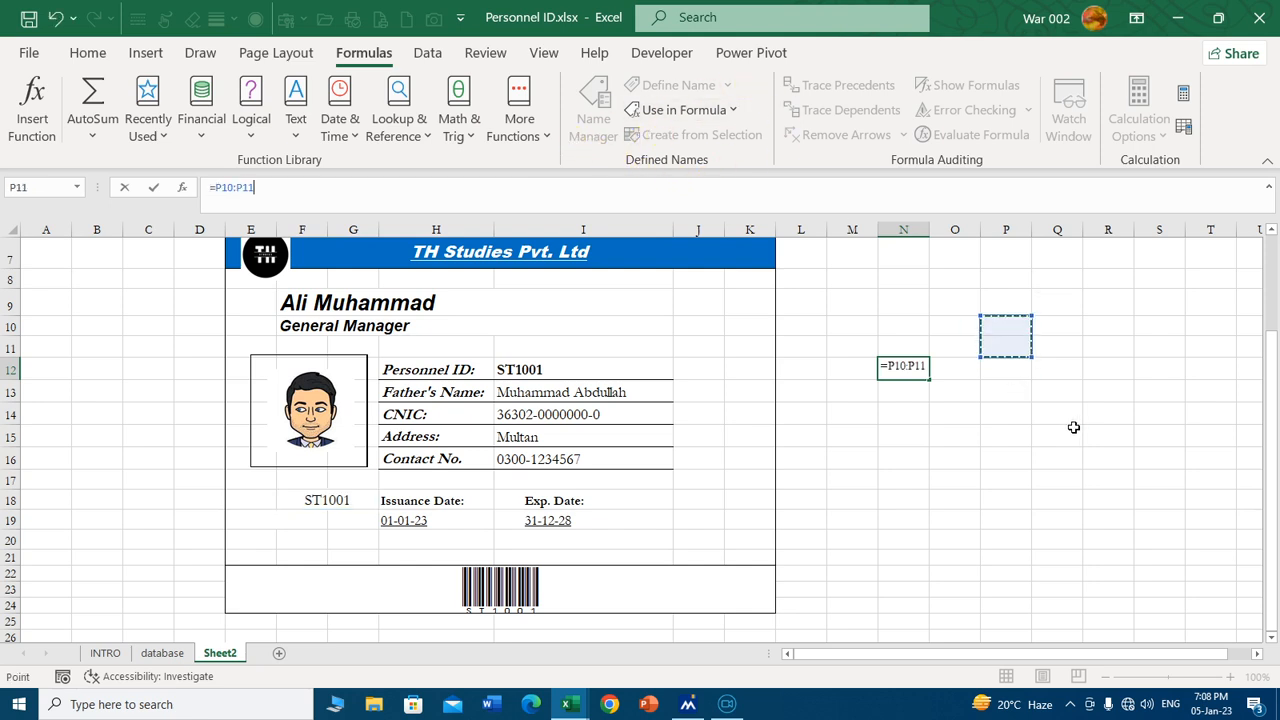
{"action": "key", "text": "Escape"}
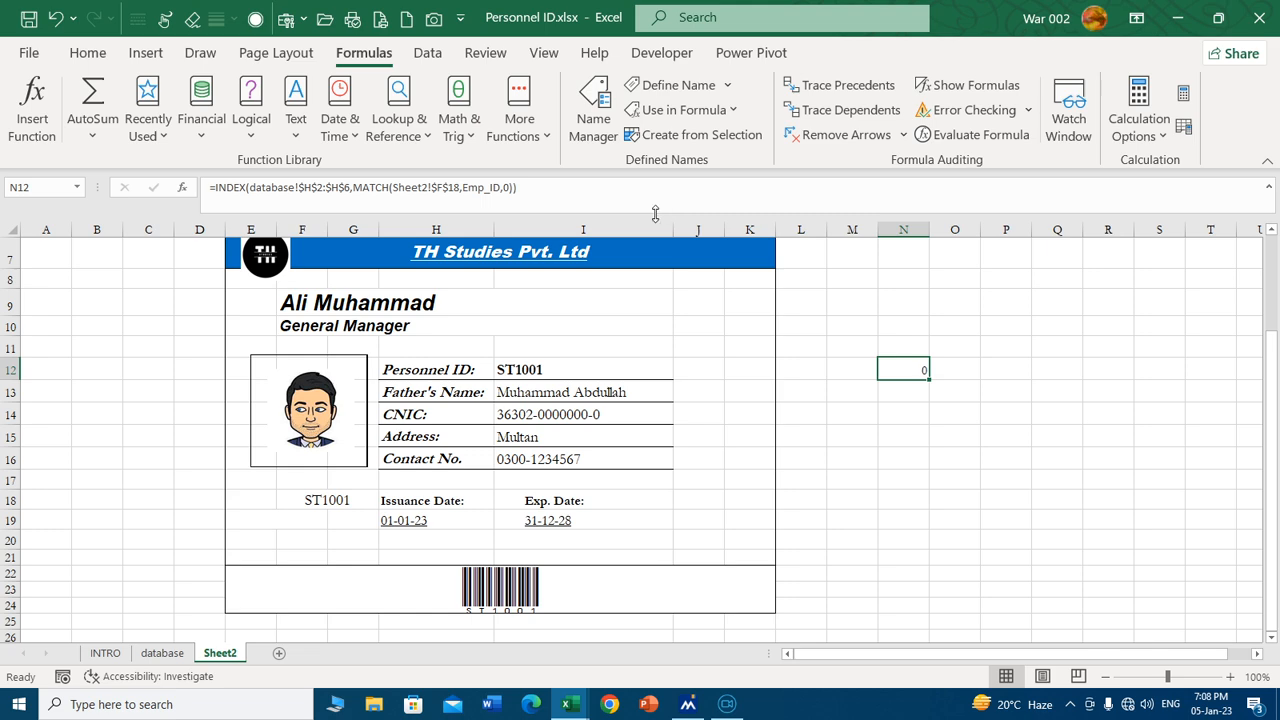
Define a workbook-scoped name emp_pic that refers to the copied formula =INDEX(database!$H$2:$H$6,MATCH(Sheet2!$F$18,Emp_ID,0)).
{"action": "left_click", "coordinate": [668, 86]}
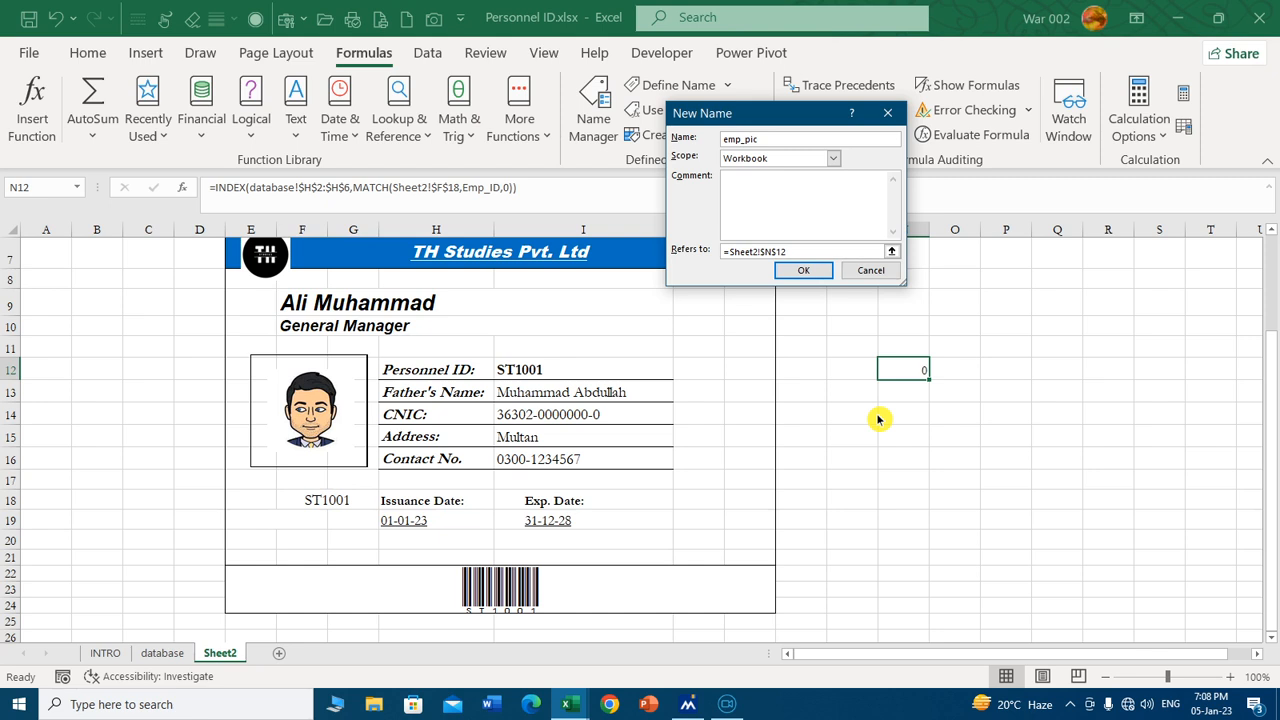
{"action": "left_click", "coordinate": [809, 250]}
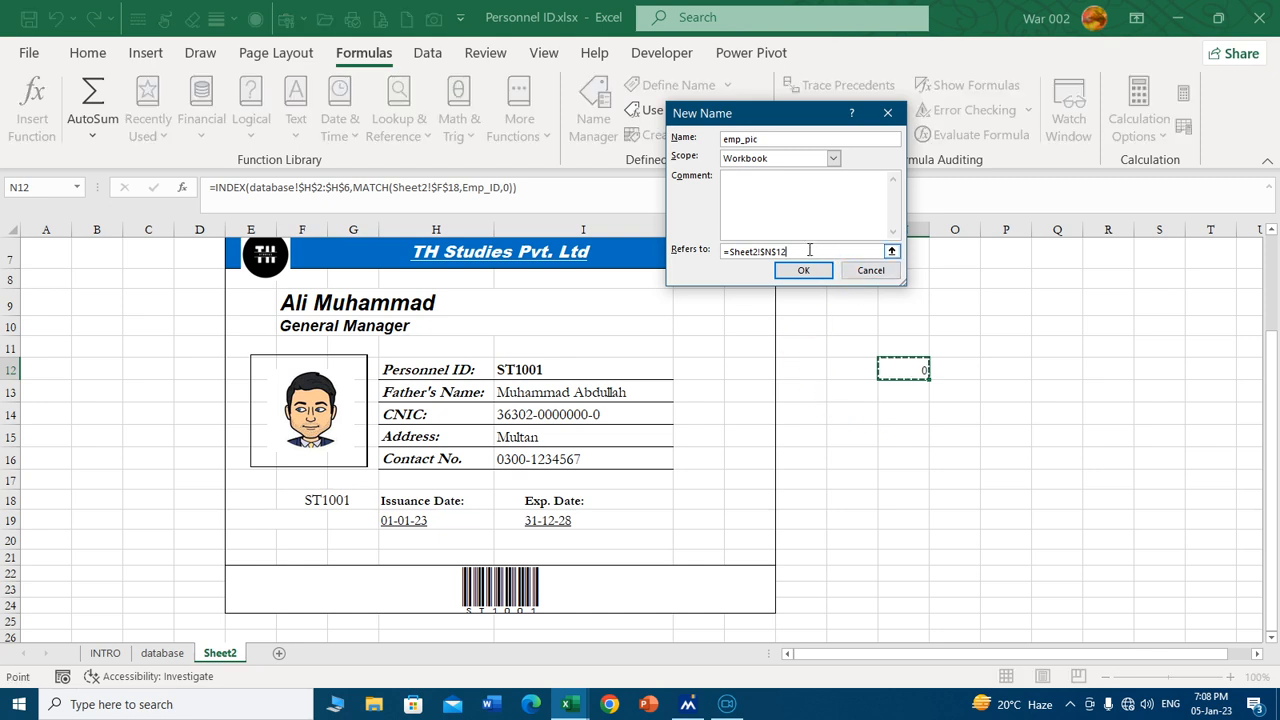
{"action": "key", "text": "BackSpace"}
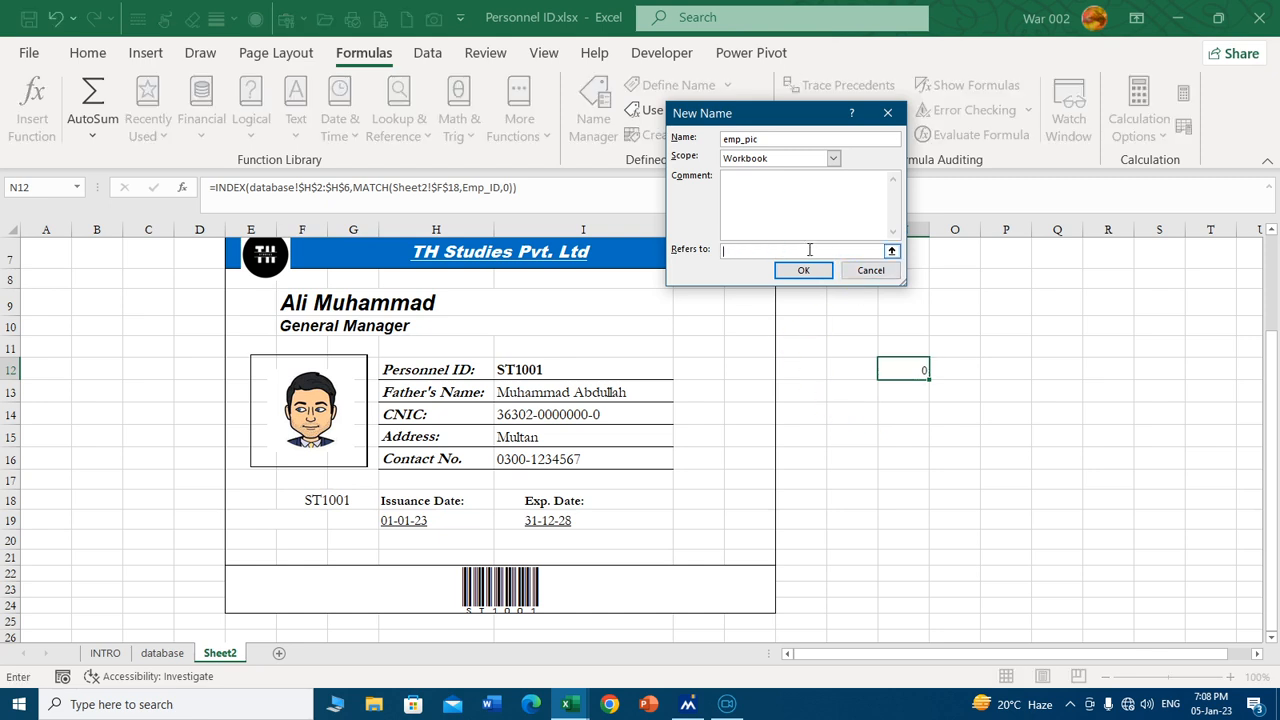
{"action": "key", "text": "ctrl+v"}
{"action": "left_click", "coordinate": [803, 270]}
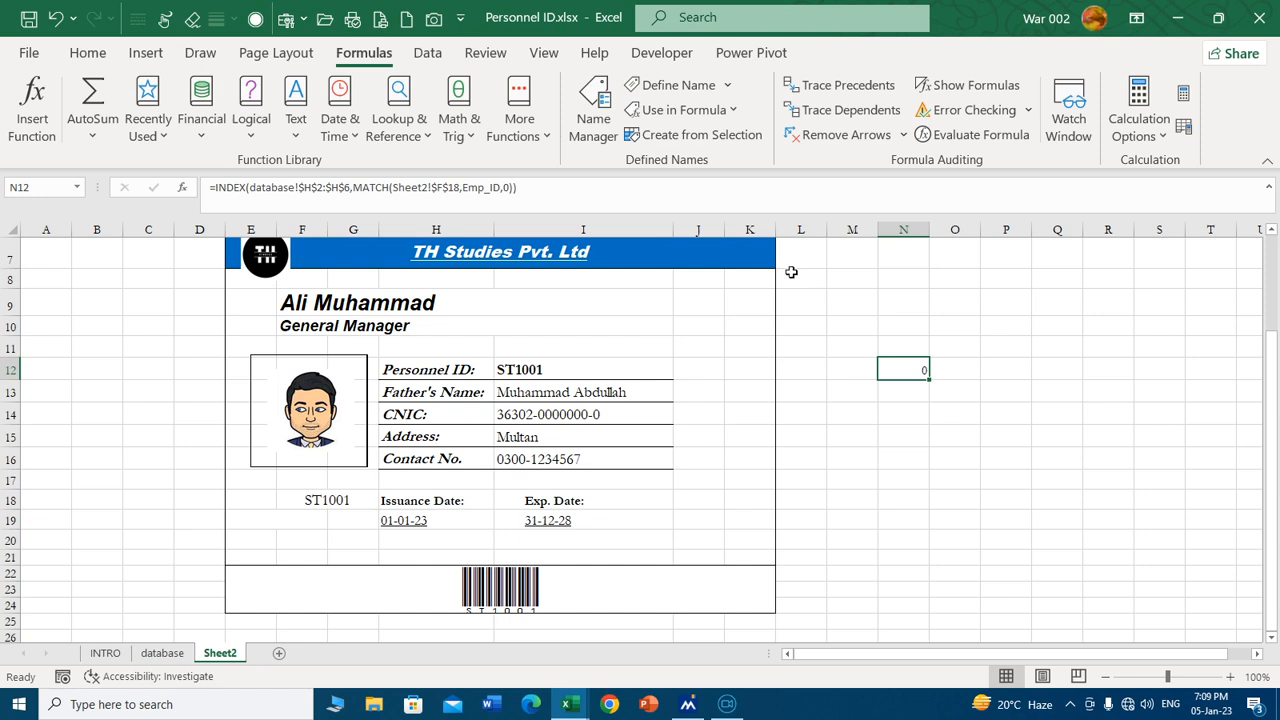
Change the linked employee picture's reference to =emp_pic and nudge the picture slightly within the card.
{"action": "left_click", "coordinate": [307, 428]}
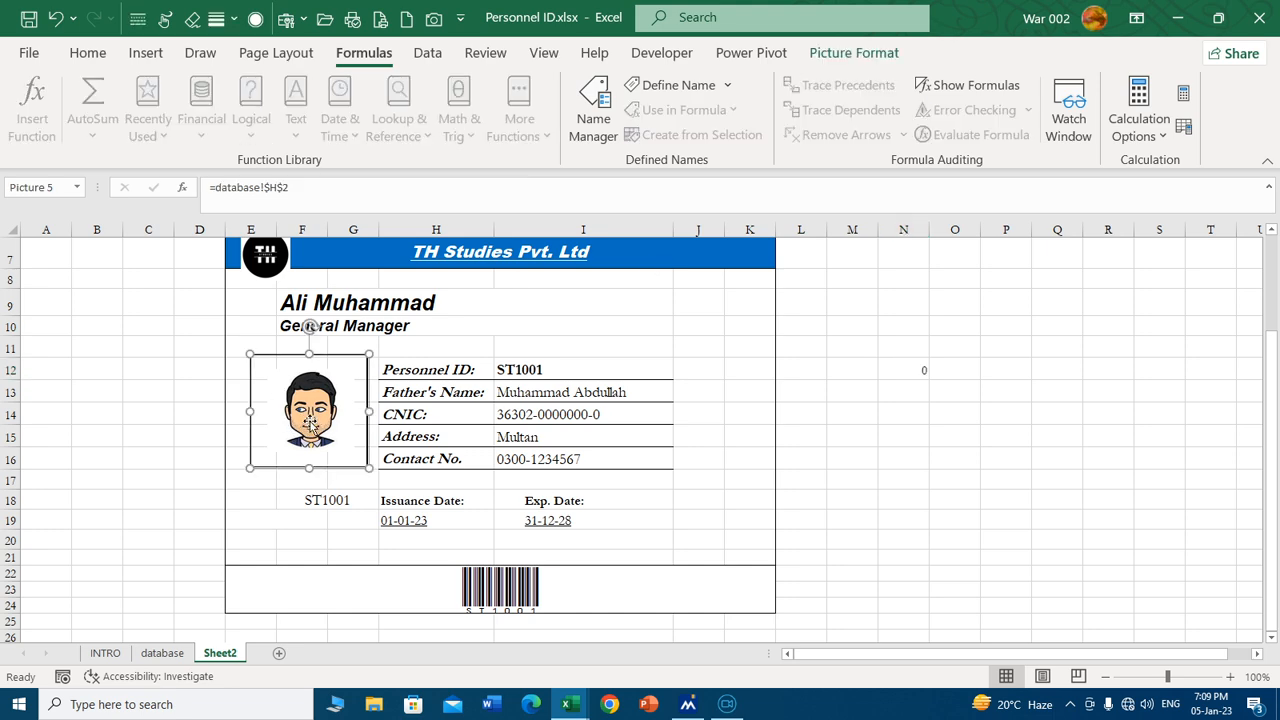
{"action": "left_click", "coordinate": [322, 194]}
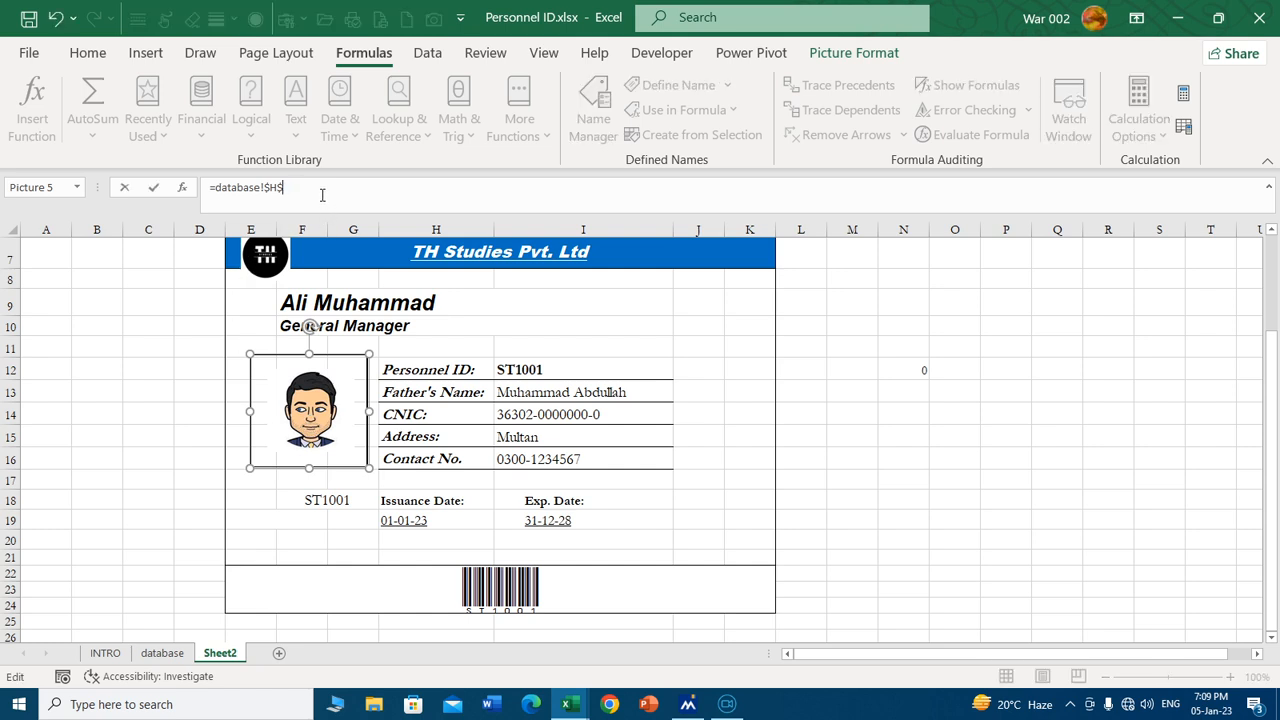
{"action": "key", "text": "BackSpace"}
{"action": "key", "text": "BackSpace"}
{"action": "key", "text": "BackSpace"}
{"action": "key", "text": "BackSpace"}
{"action": "key", "text": "BackSpace"}
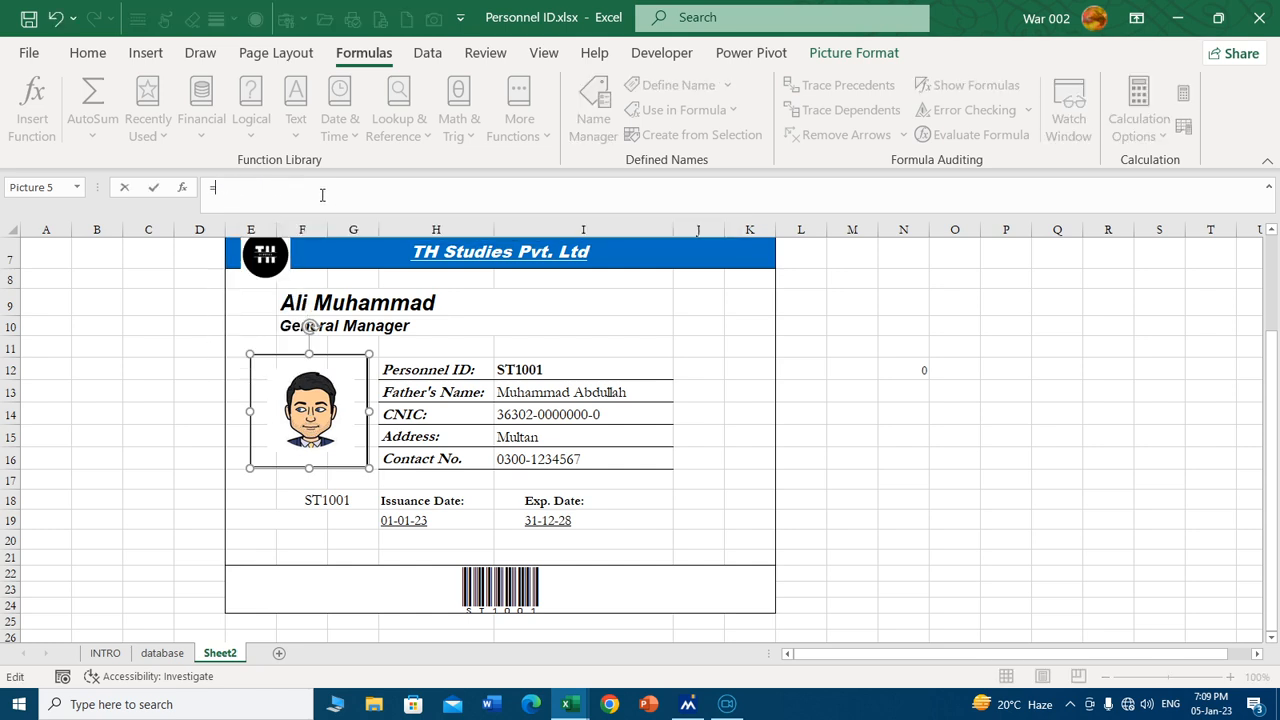
{"action": "type", "text": "emp"}
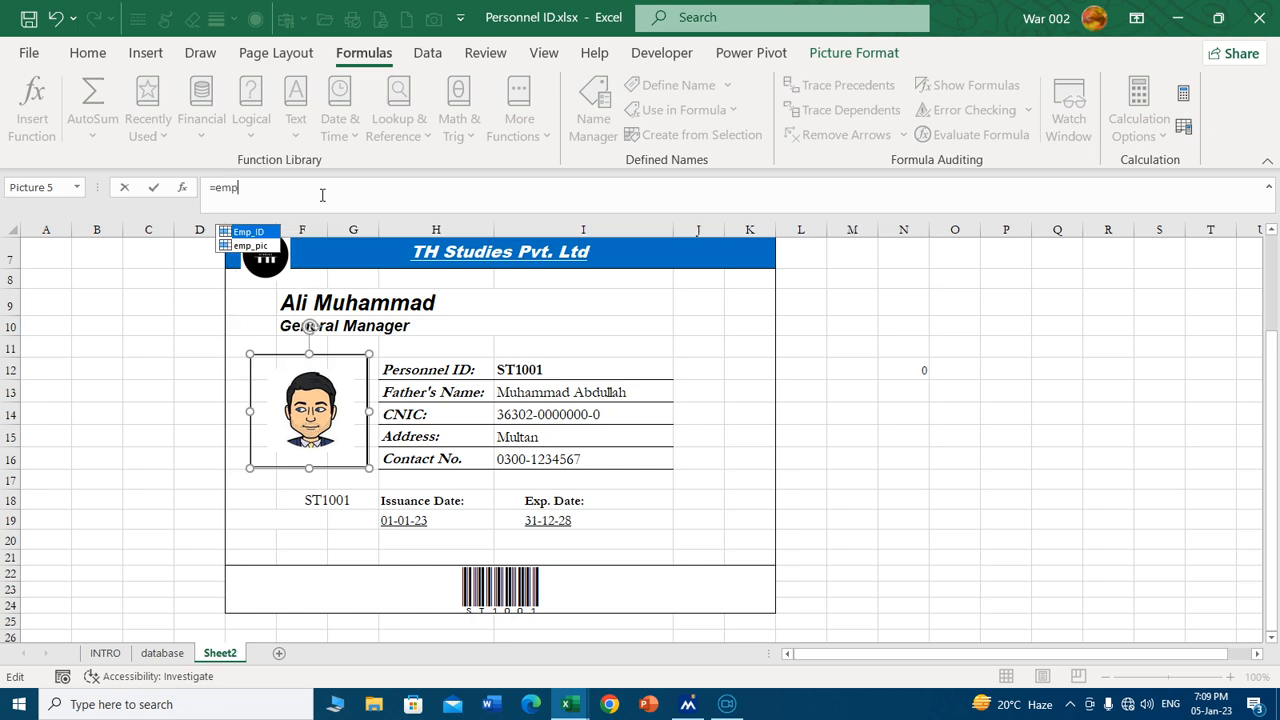
{"action": "key", "text": "Down"}
{"action": "key", "text": "Tab"}
{"action": "key", "text": "Return"}
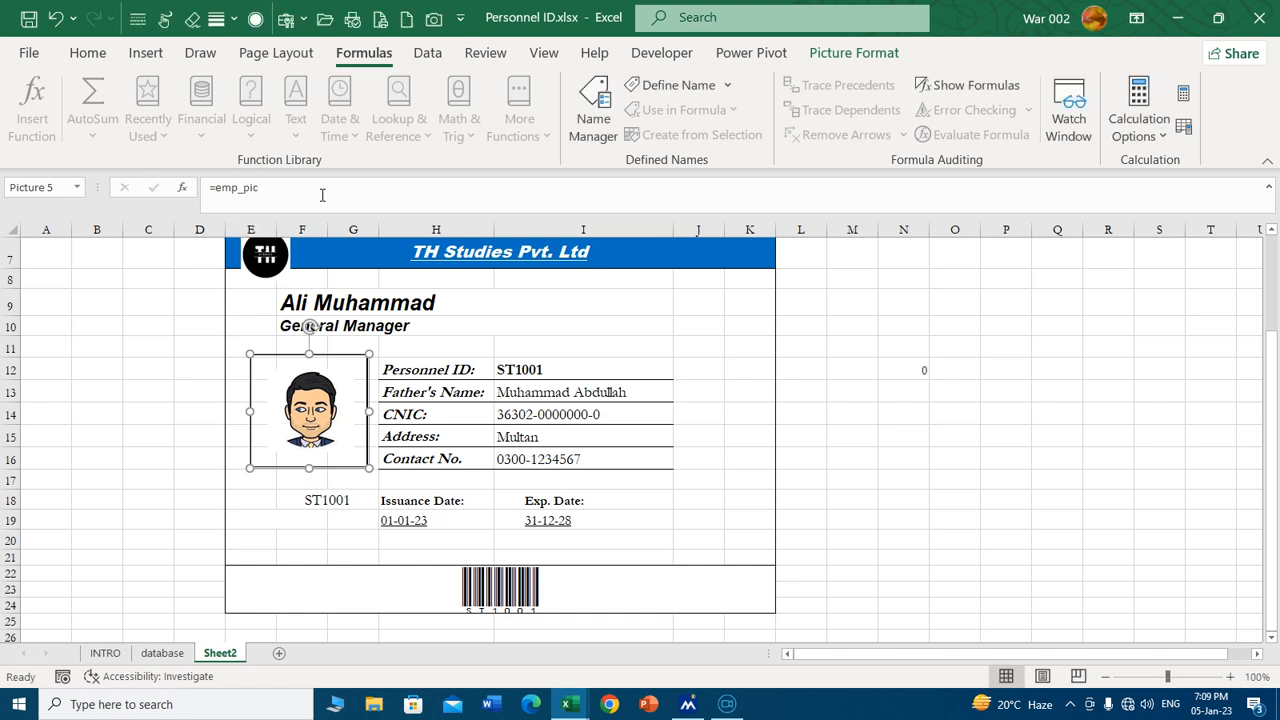
{"action": "left_click_drag", "start_coordinate": [319, 390], "coordinate": [325, 392]}
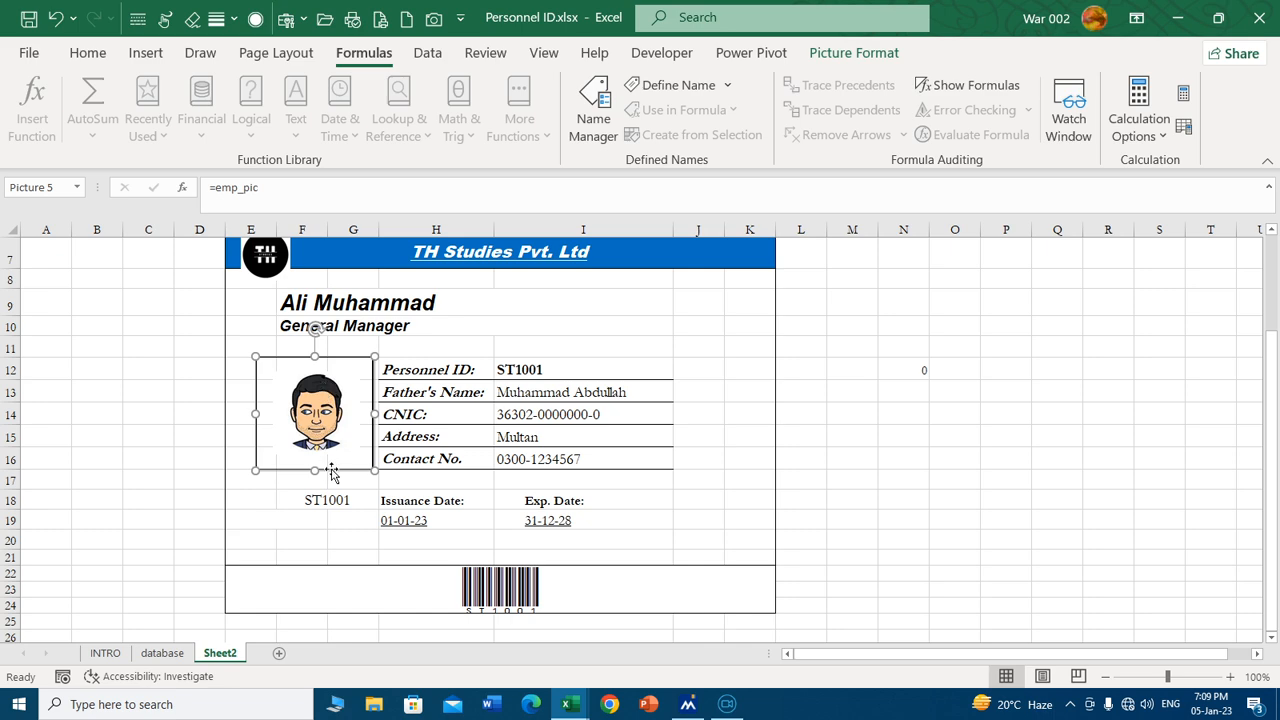
Set the card's ID in F18 to ST1003 and after that to ST1005 to test the linked picture.
{"action": "left_click", "coordinate": [312, 503]}
{"action": "left_click", "coordinate": [385, 501]}
{"action": "left_click", "coordinate": [336, 533]}
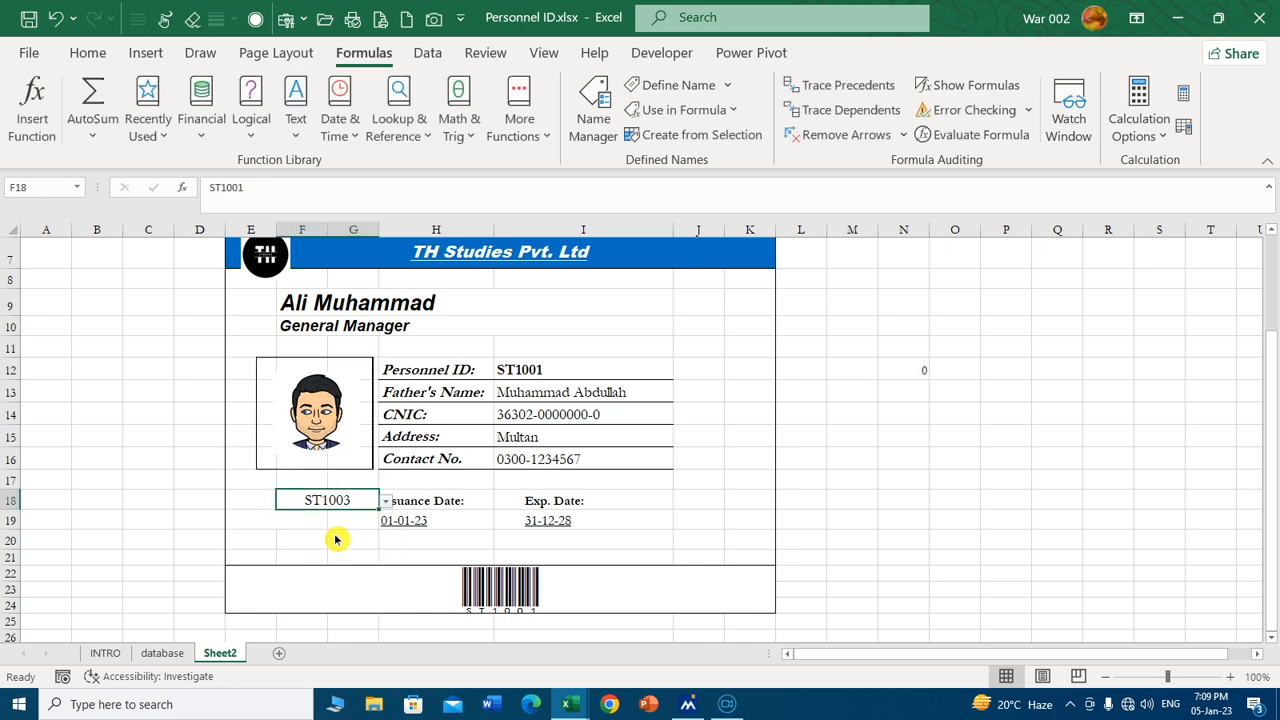
{"action": "left_click", "coordinate": [385, 501]}
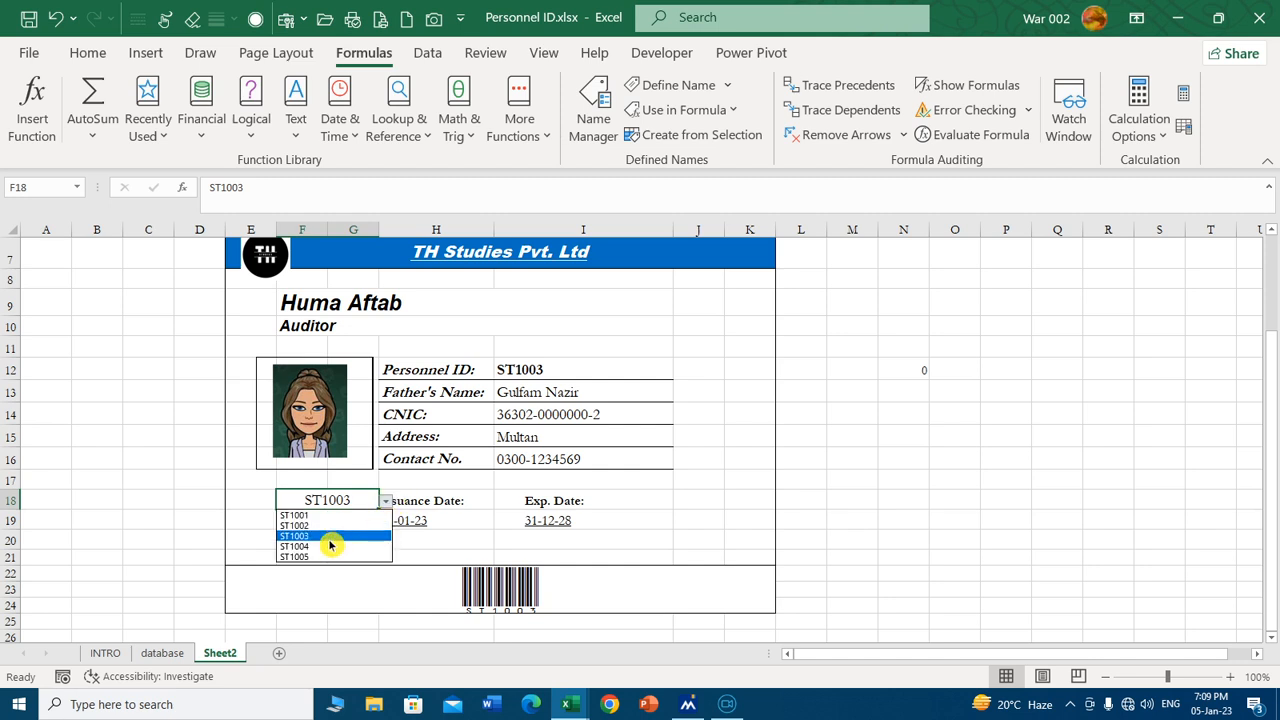
{"action": "left_click", "coordinate": [327, 556]}
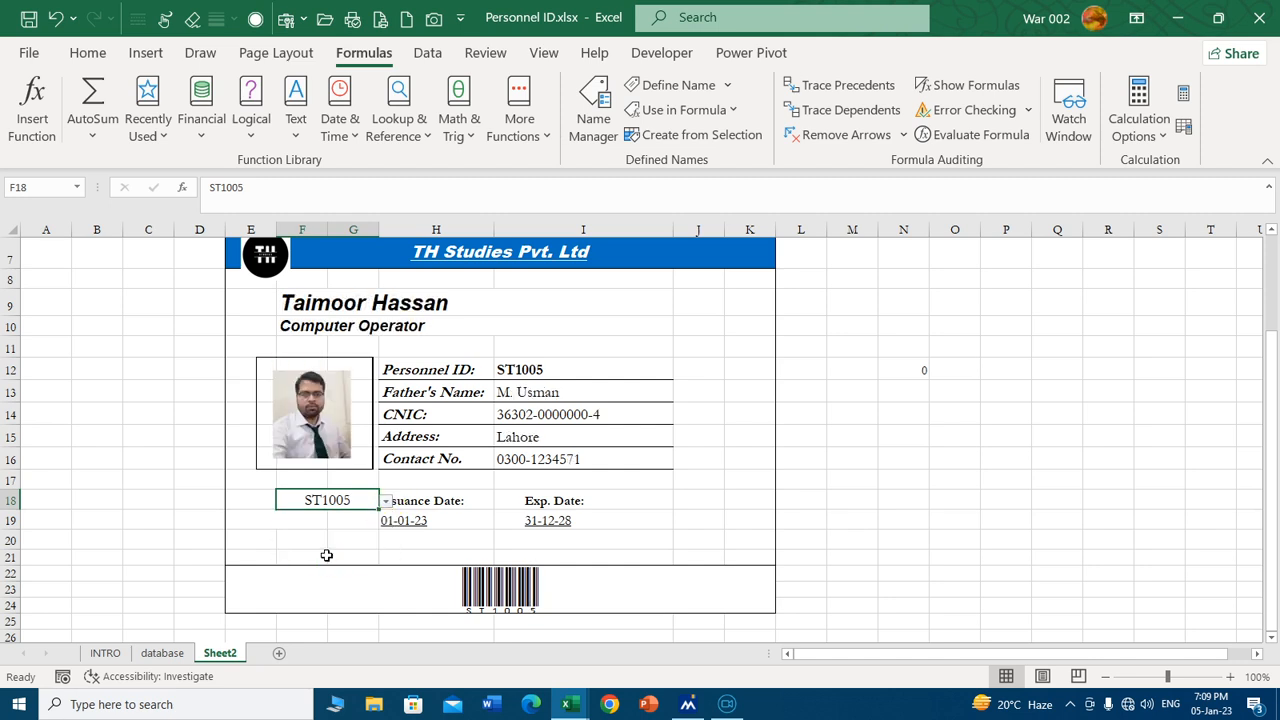
Hide the gridlines on Sheet2.
{"action": "left_click", "coordinate": [903, 370]}
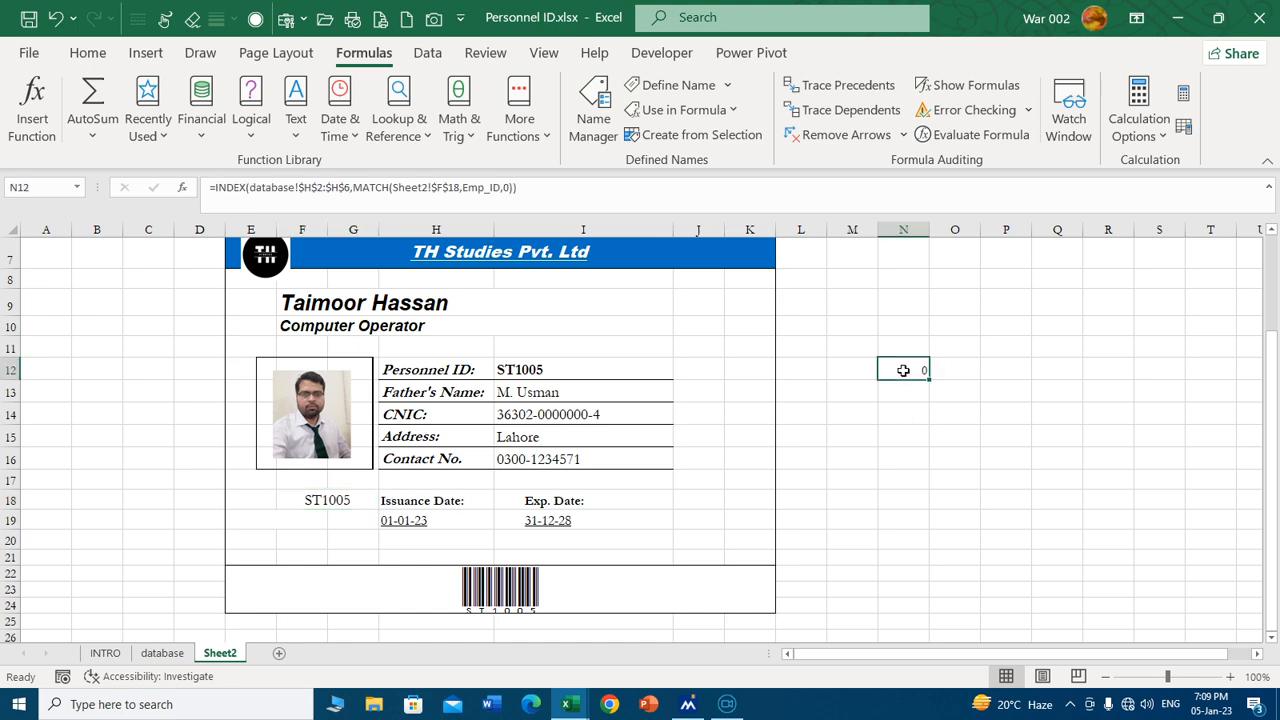
{"action": "left_click", "coordinate": [88, 52]}
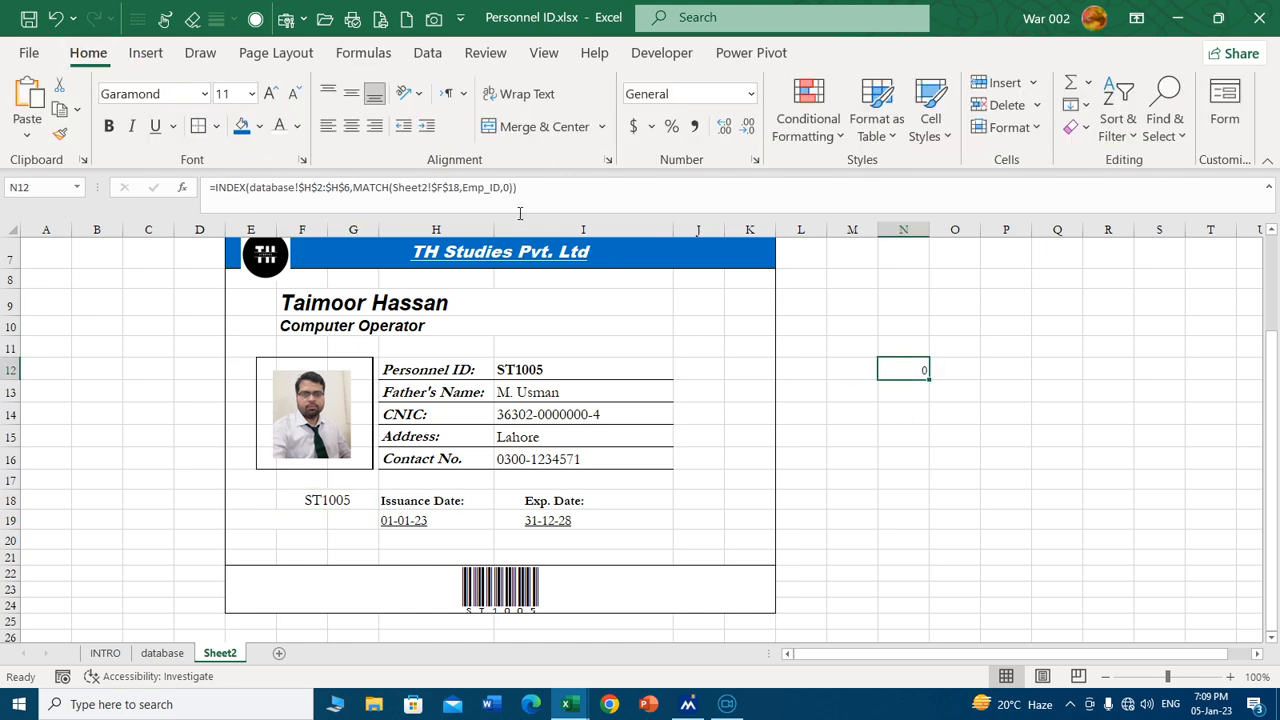
{"action": "left_click", "coordinate": [544, 52]}
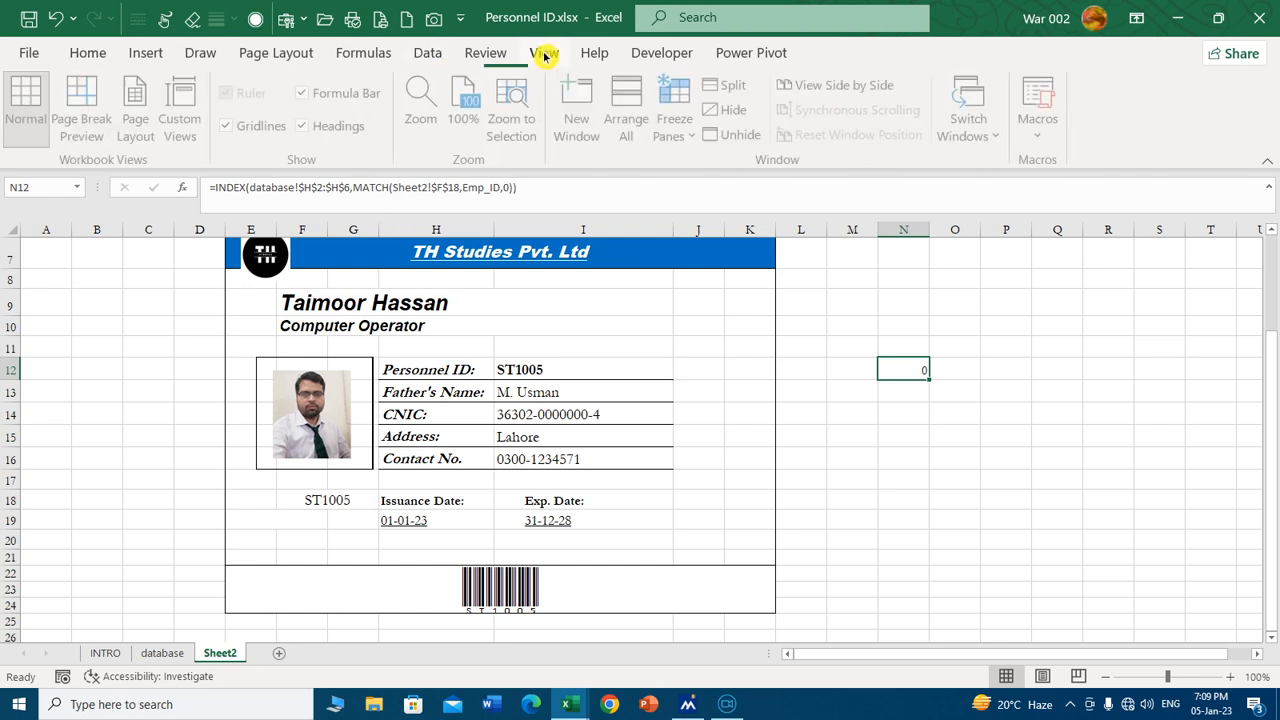
{"action": "left_click", "coordinate": [230, 126]}
{"action": "left_click", "coordinate": [973, 481]}
Reposition the employee picture slightly and crop its margins on all four sides to about 1.35" by 1.22".
{"action": "left_click", "coordinate": [309, 414]}
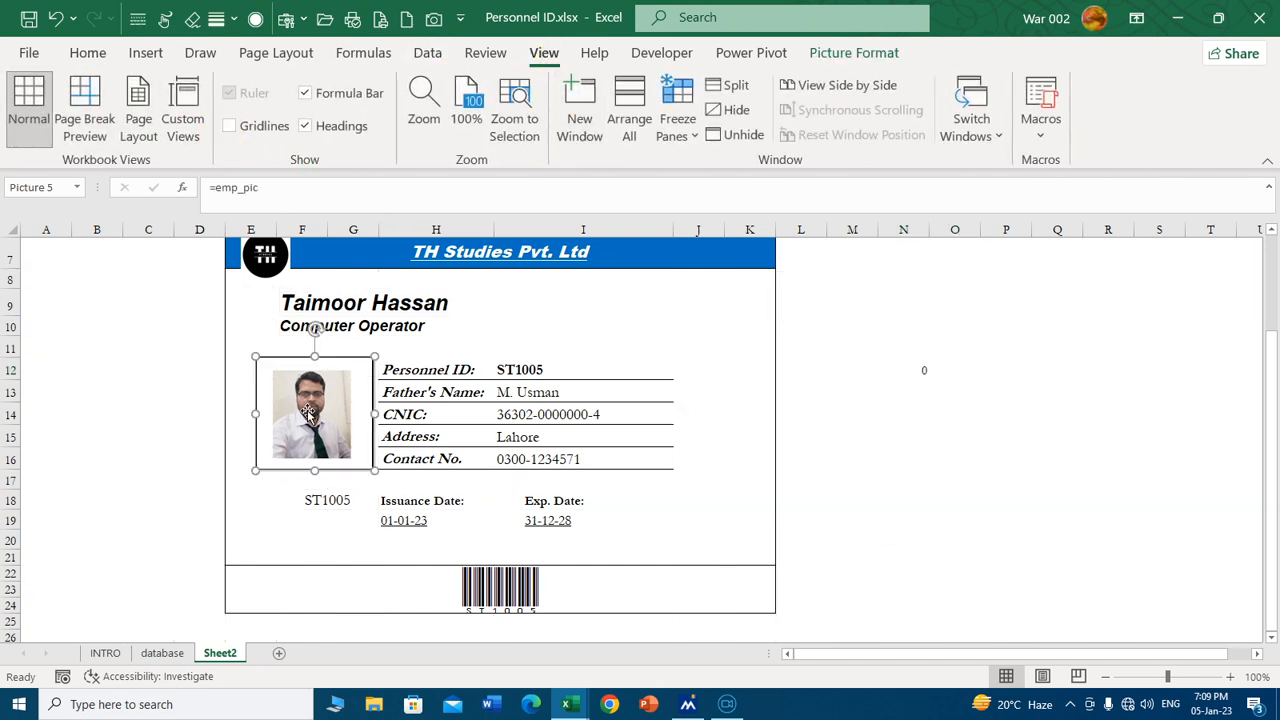
{"action": "left_click_drag", "start_coordinate": [309, 414], "coordinate": [303, 417]}
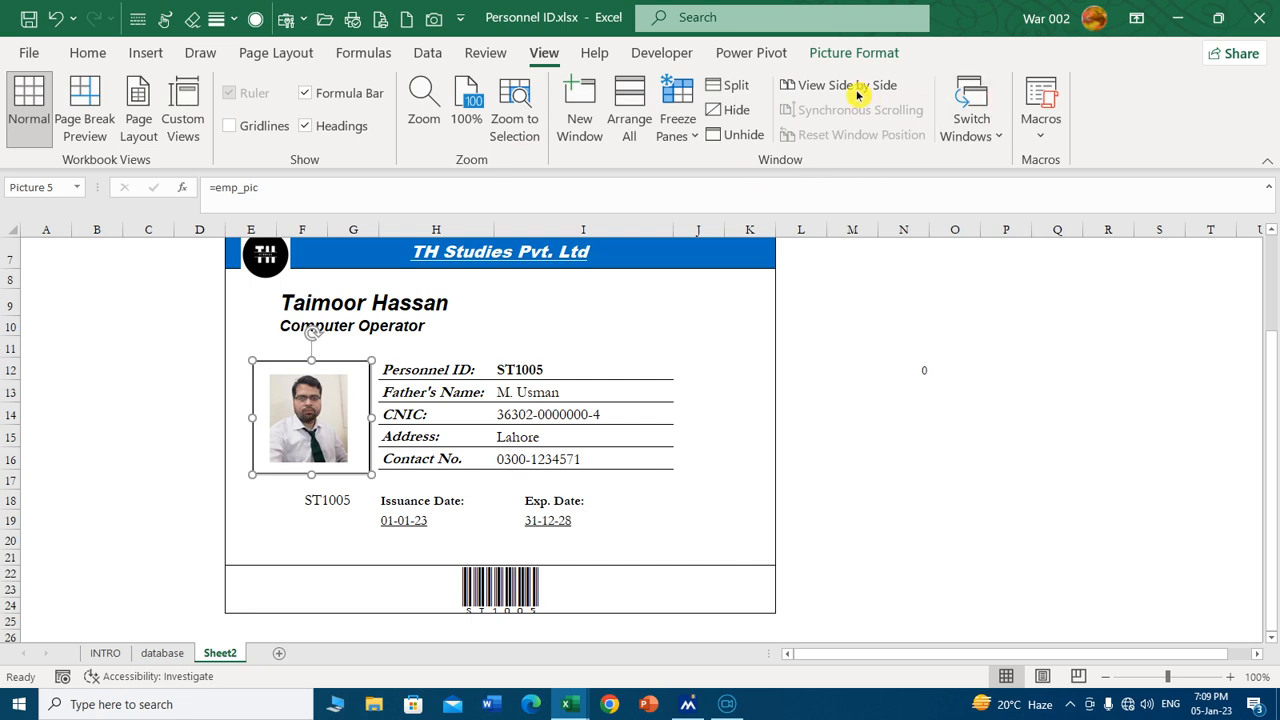
{"action": "left_click", "coordinate": [854, 52]}
{"action": "left_click", "coordinate": [1088, 108]}
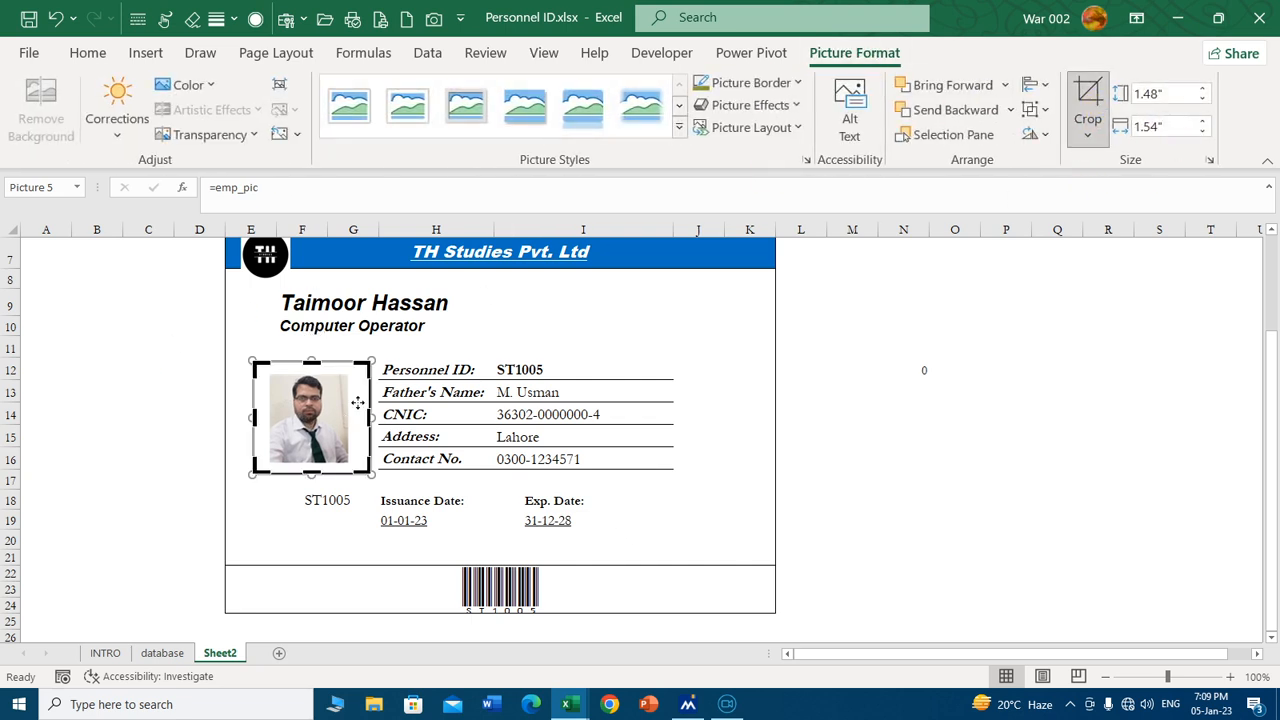
{"action": "left_click_drag", "start_coordinate": [312, 362], "coordinate": [313, 372]}
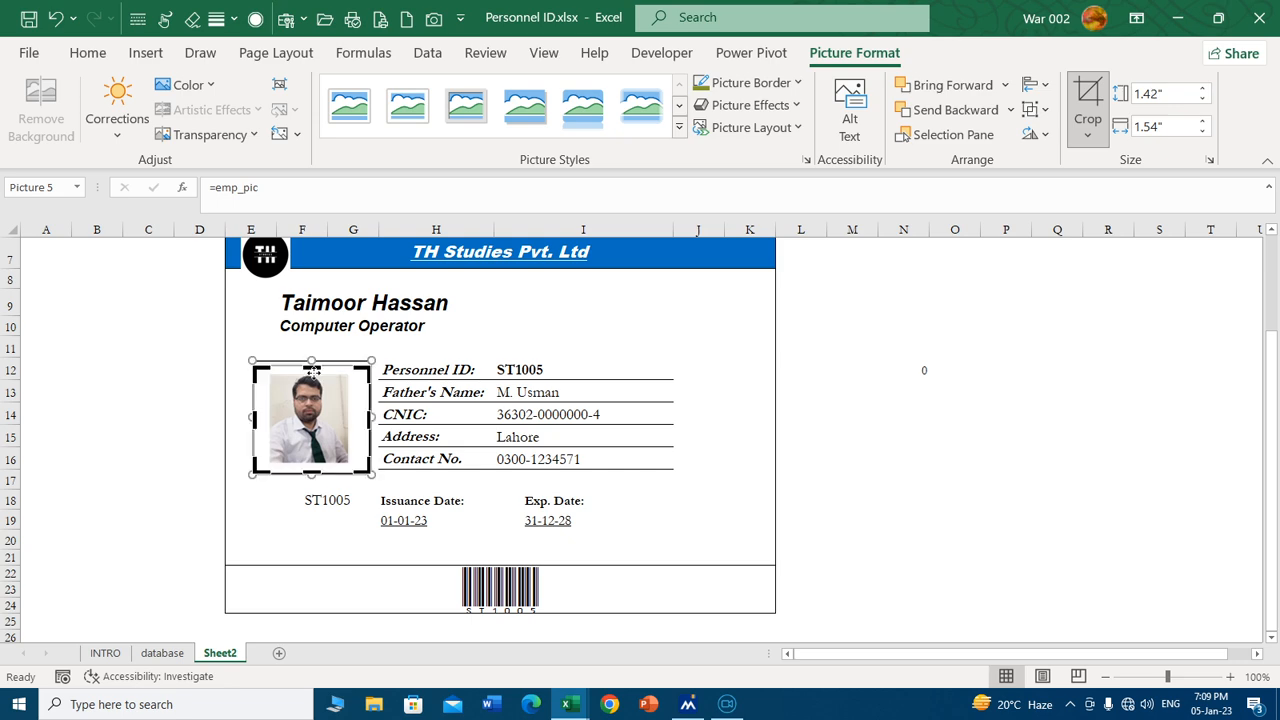
{"action": "left_click_drag", "start_coordinate": [311, 476], "coordinate": [311, 466]}
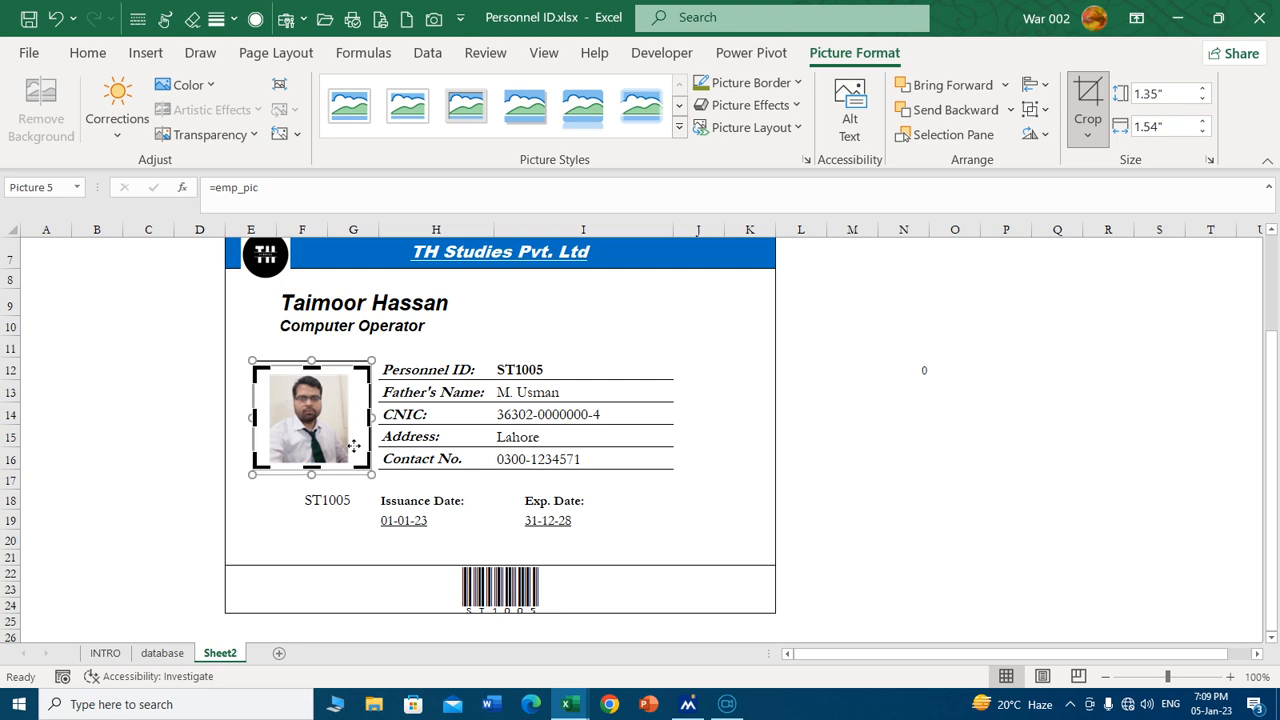
{"action": "left_click_drag", "start_coordinate": [363, 420], "coordinate": [354, 420]}
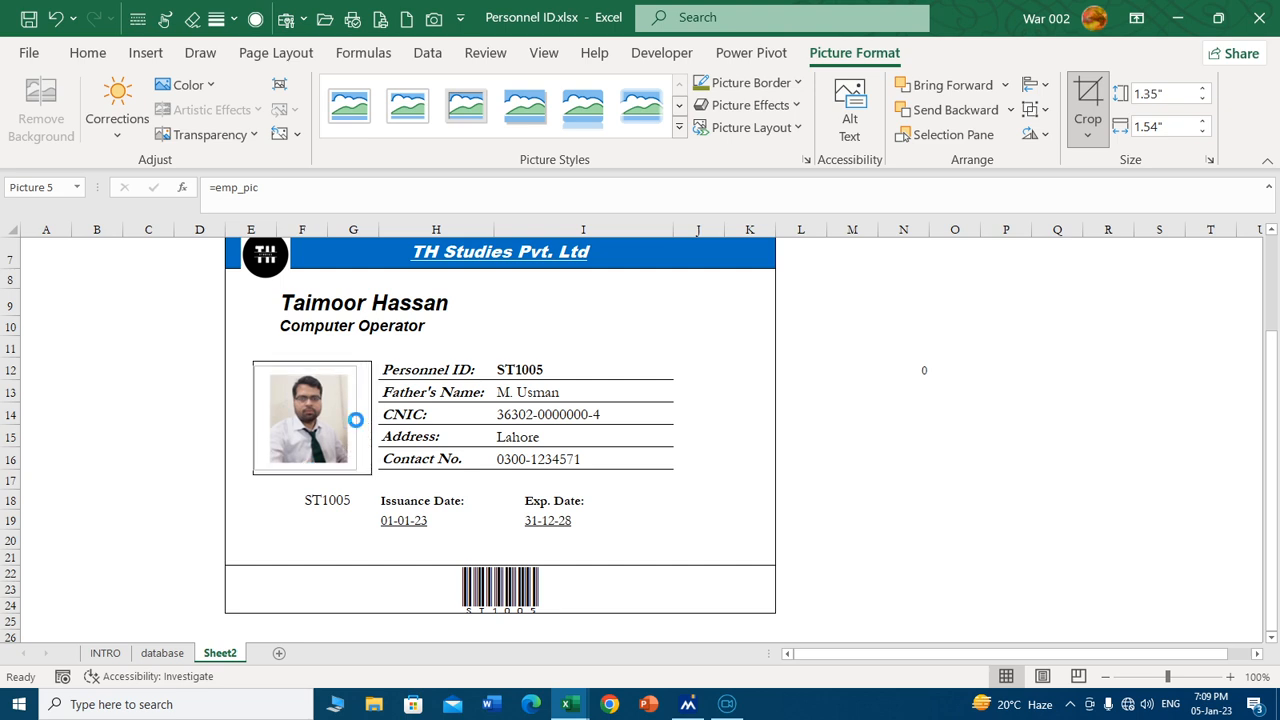
{"action": "left_click_drag", "start_coordinate": [254, 420], "coordinate": [262, 420]}
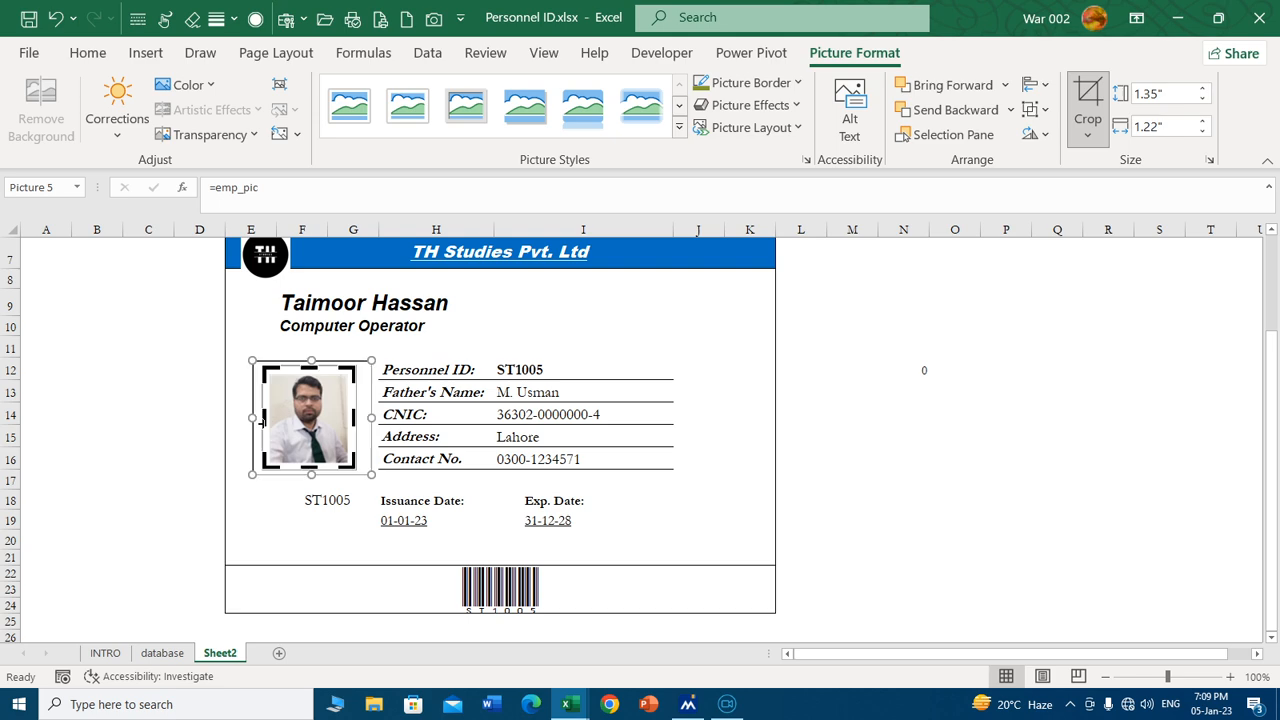
{"action": "left_click", "coordinate": [845, 412]}
Enlarge the cropped employee picture to about 1.62" by 1.46" and place it beside the Personnel ID details.
{"action": "left_click", "coordinate": [306, 397]}
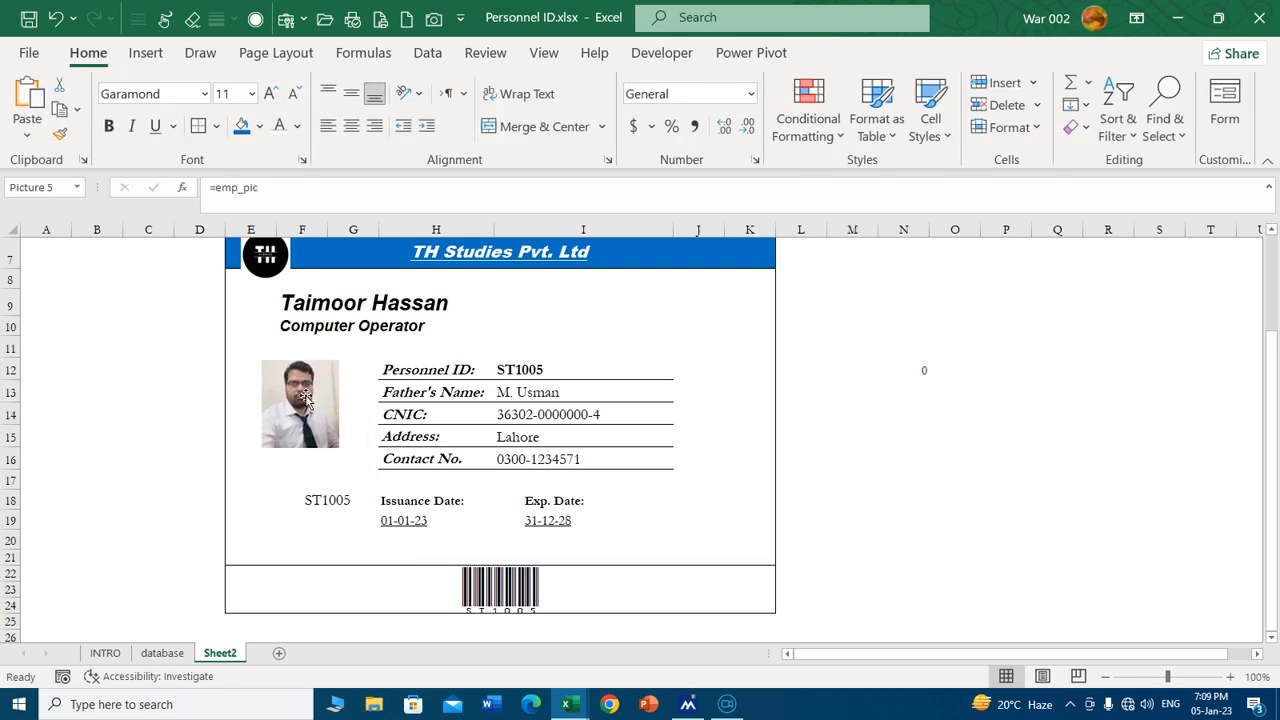
{"action": "mouse_move", "coordinate": [349, 455]}
{"action": "left_mouse_down"}
{"action": "mouse_move", "coordinate": [360, 472]}
{"action": "mouse_move", "coordinate": [335, 430]}
{"action": "mouse_move", "coordinate": [348, 433]}
{"action": "left_mouse_up"}
{"action": "left_click", "coordinate": [852, 414]}
{"action": "left_click", "coordinate": [305, 497]}
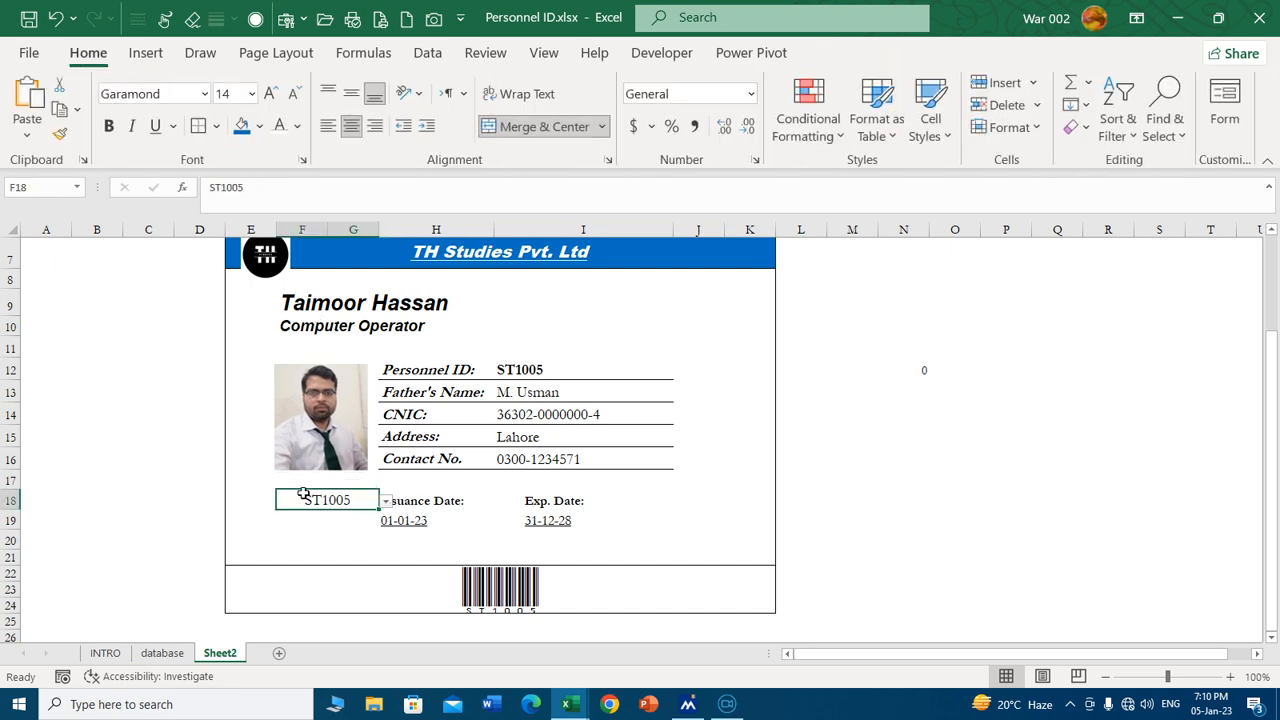
{"action": "left_click", "coordinate": [305, 479]}
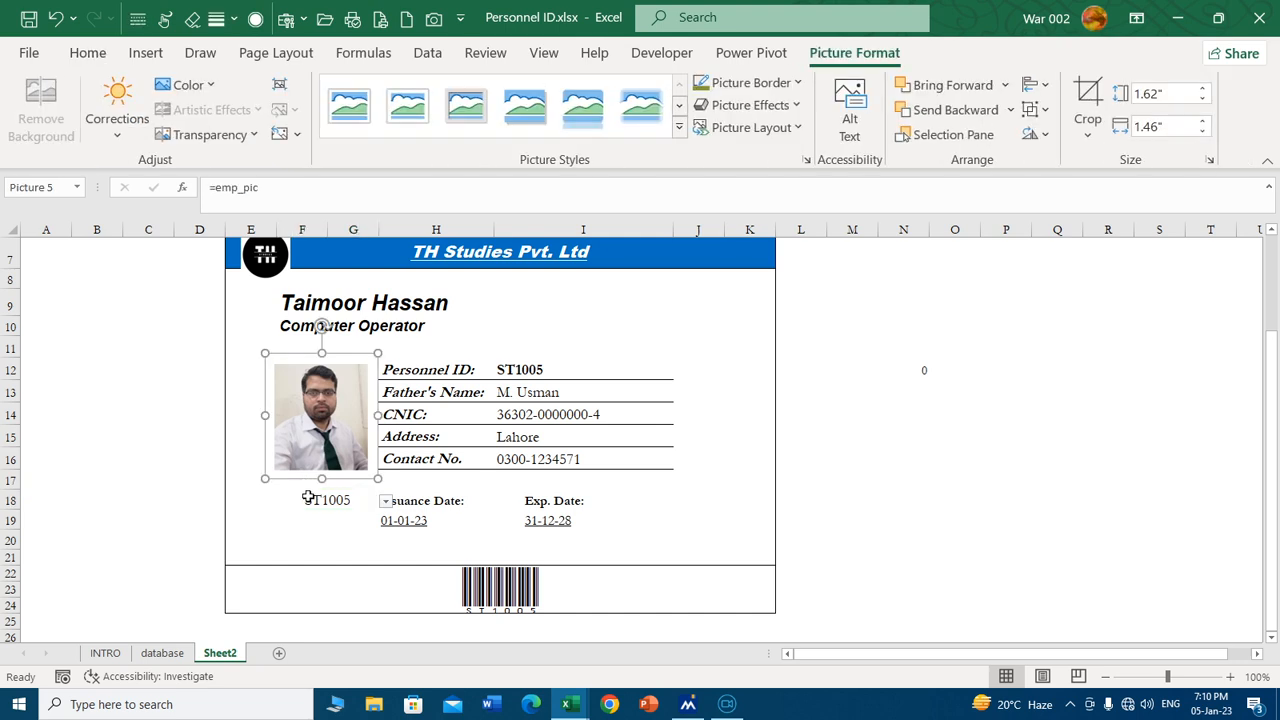
Reduce the height of row 17 to narrow the gap between the picture and the ID in F18.
{"action": "left_click", "coordinate": [308, 498]}
{"action": "key", "text": "Up"}
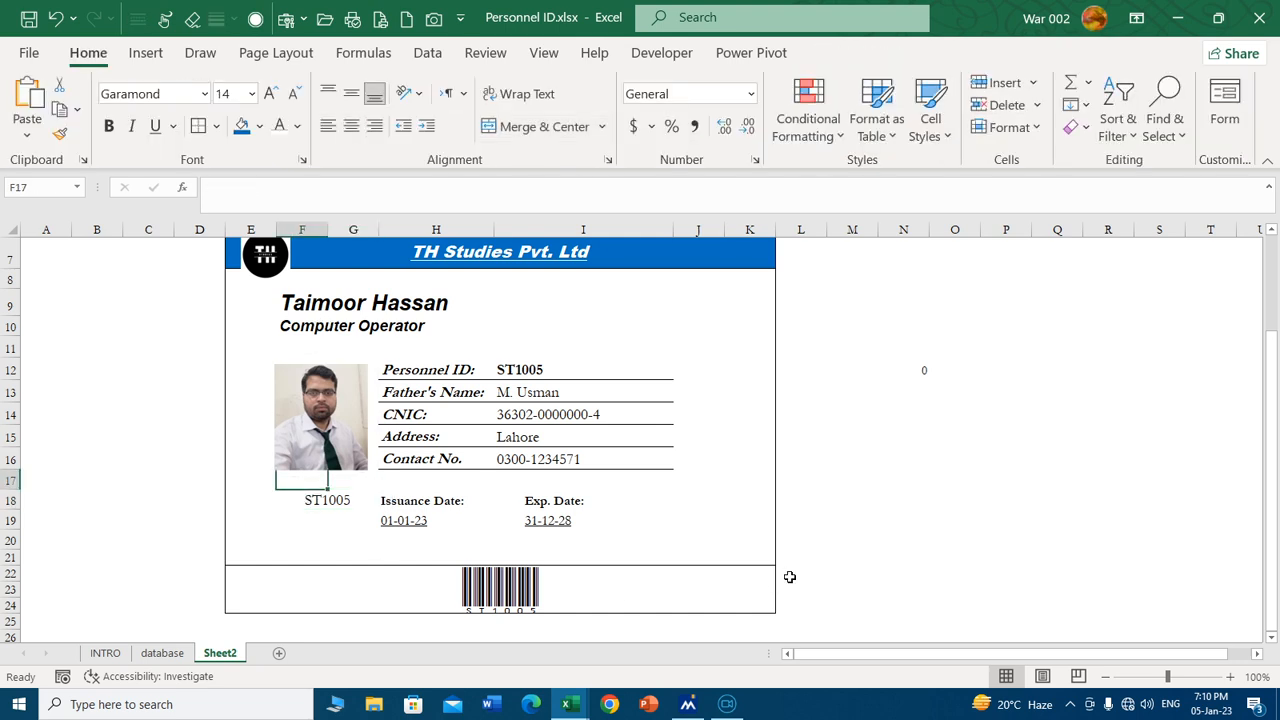
{"action": "left_click_drag", "start_coordinate": [16, 490], "coordinate": [16, 481]}
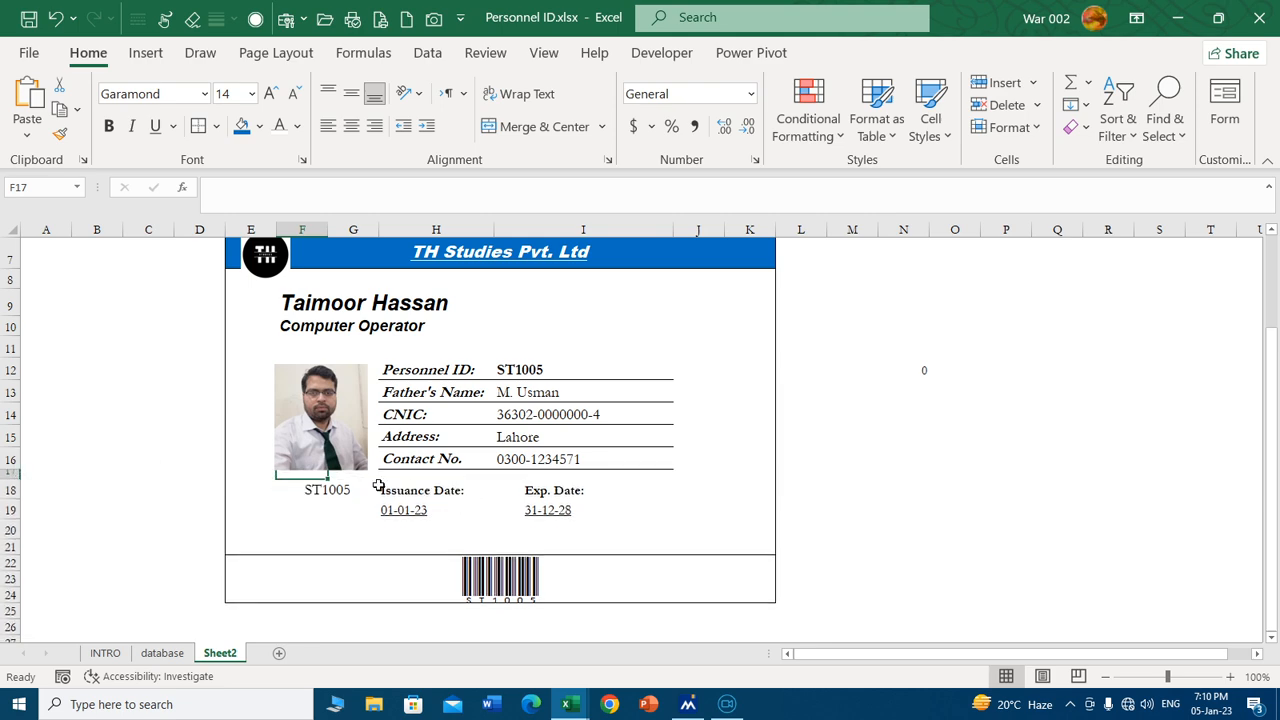
Format the employee ID in F18 as bold italic.
{"action": "left_click", "coordinate": [330, 489]}
{"action": "left_click", "coordinate": [107, 128]}
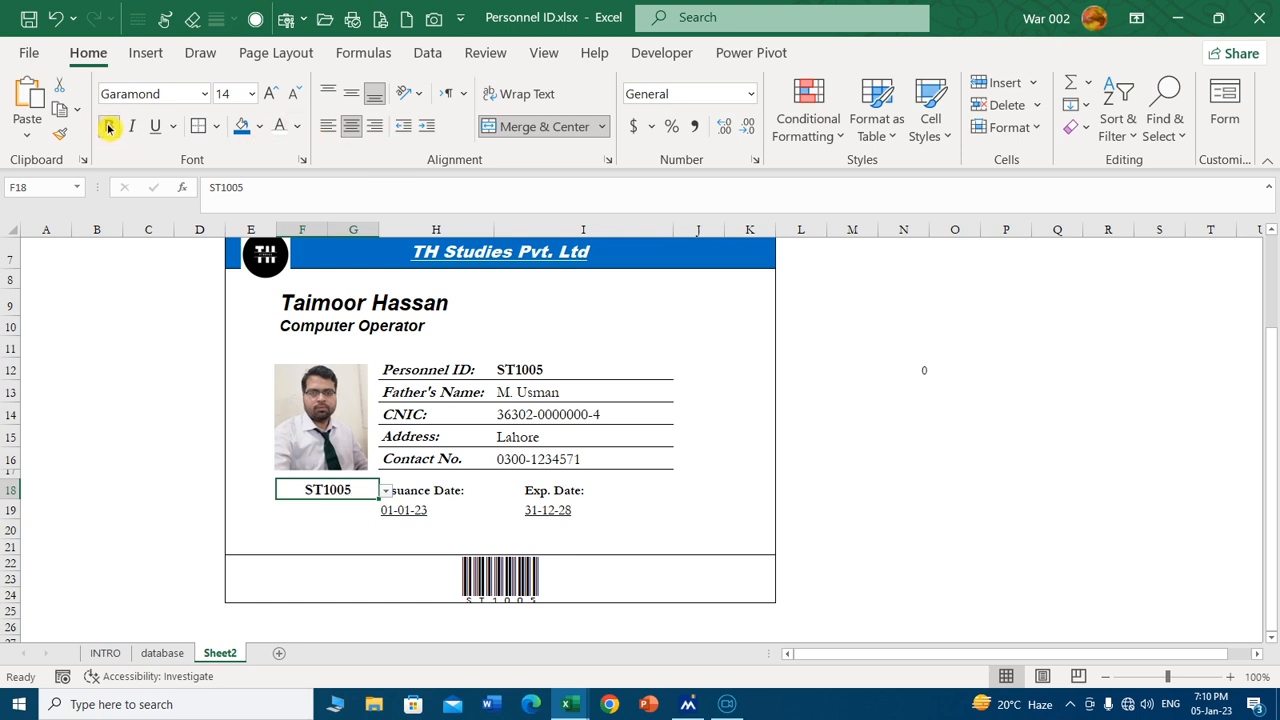
{"action": "left_click", "coordinate": [131, 126]}
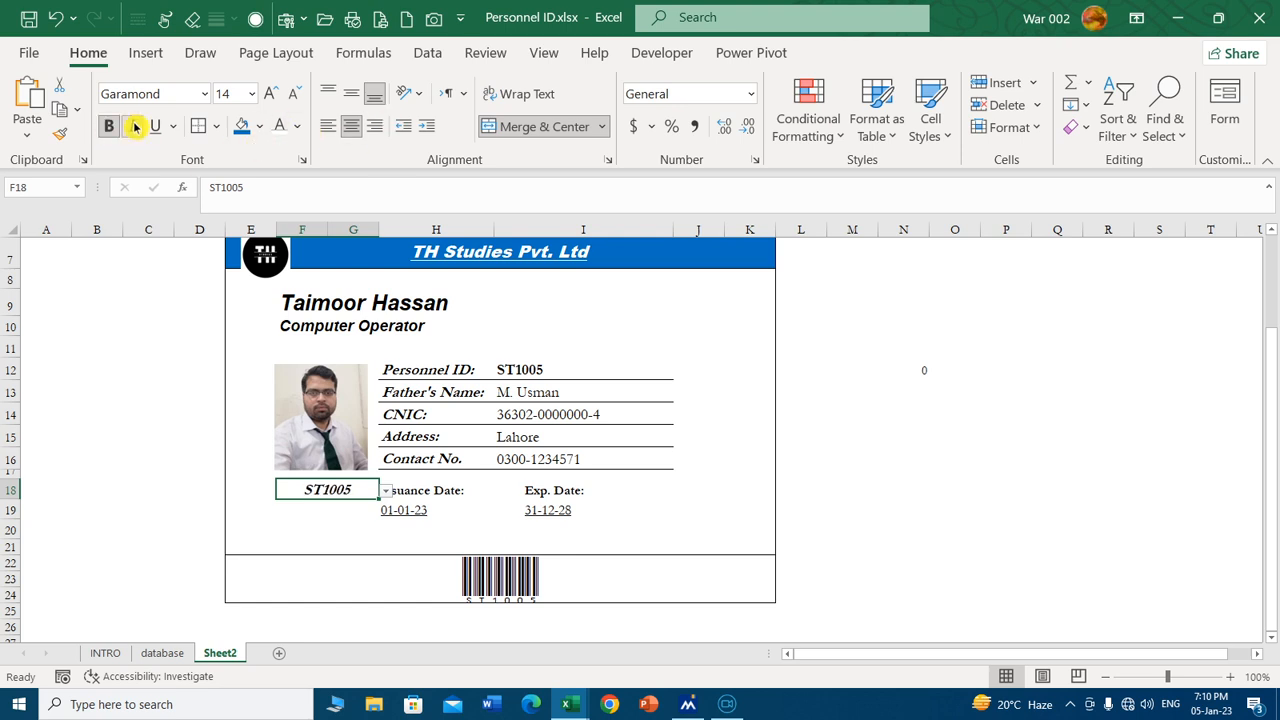
Switch the ID in F18 through ST1001 and ST1003, ending on ST1004, to check that the card and picture update.
{"action": "left_click", "coordinate": [385, 490]}
{"action": "left_click", "coordinate": [322, 503]}
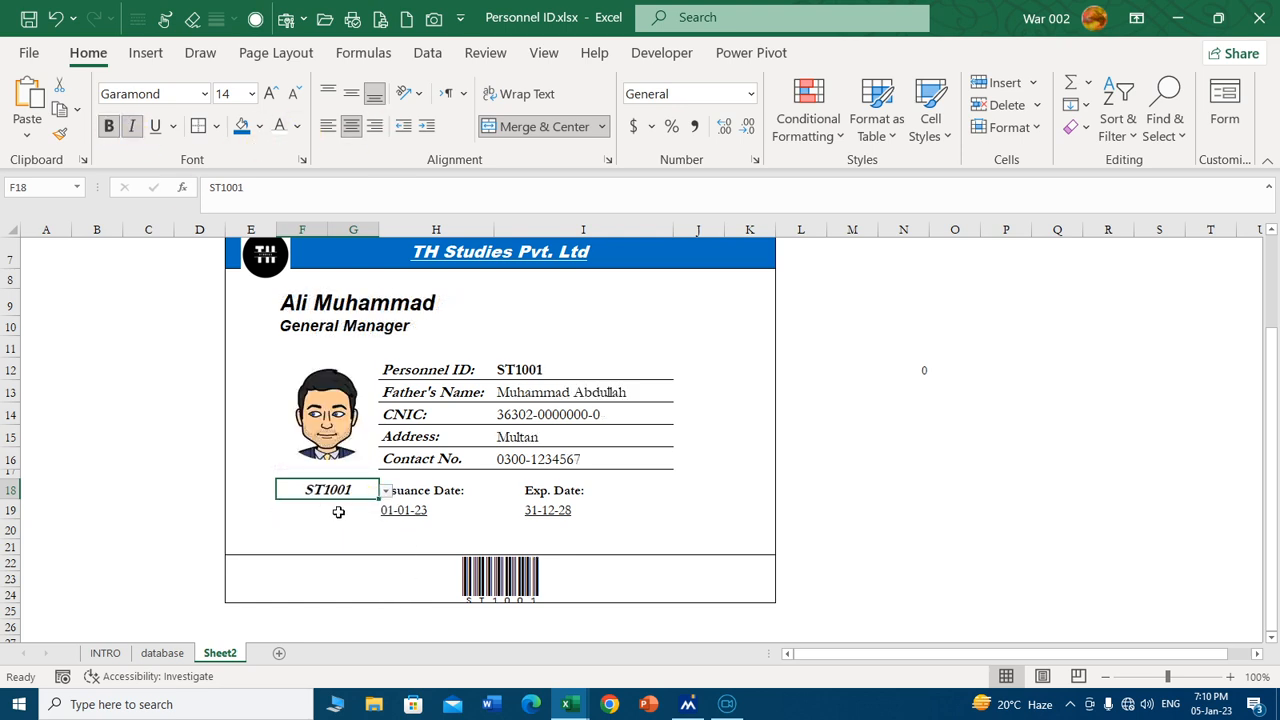
{"action": "left_click", "coordinate": [385, 490]}
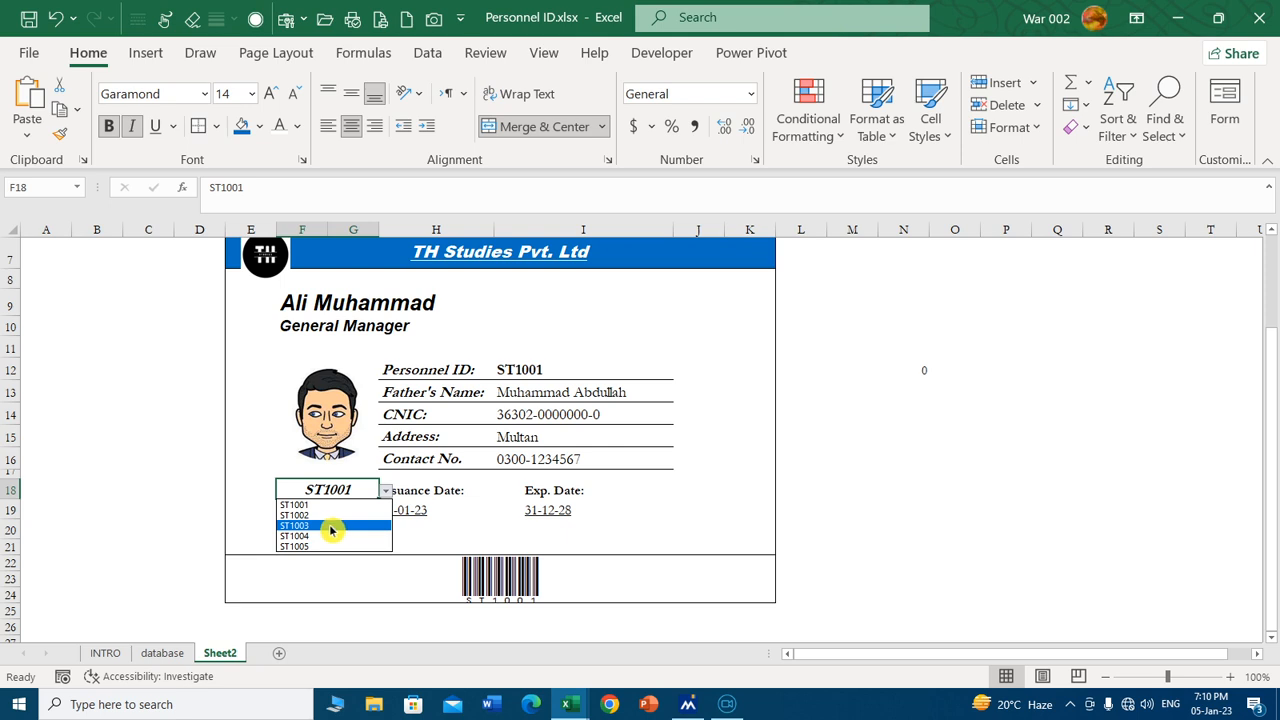
{"action": "left_click", "coordinate": [331, 527]}
{"action": "left_click", "coordinate": [385, 490]}
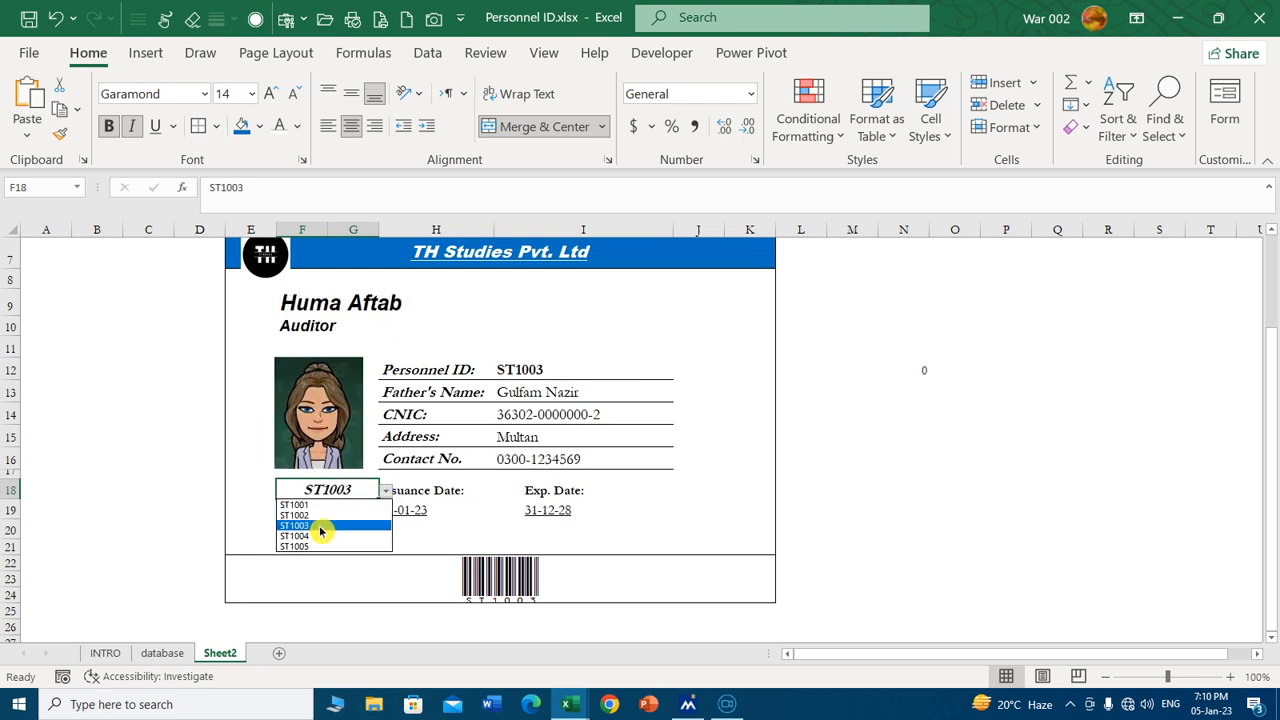
{"action": "left_click", "coordinate": [322, 536]}
{"action": "left_click", "coordinate": [1014, 476]}
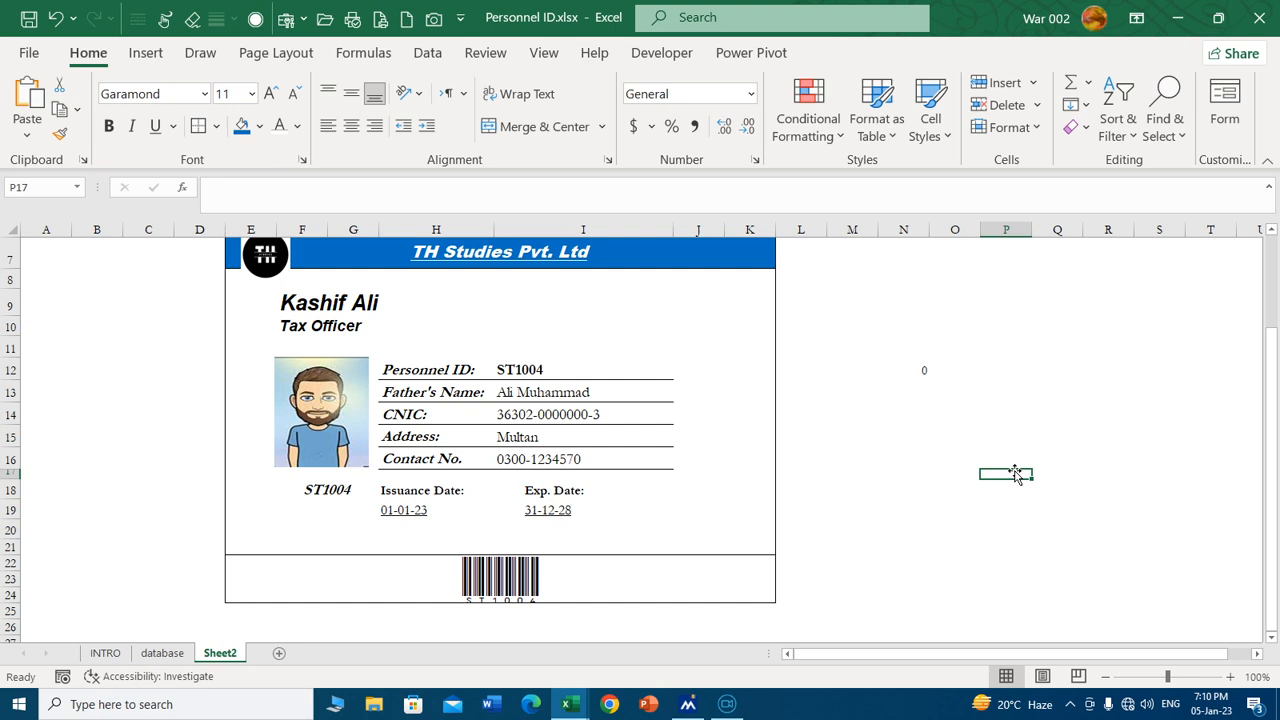
Review the INDEX/MATCH picture formula in N12 on Sheet2 against the ID and Pic. columns of the database sheet.
{"action": "left_click", "coordinate": [912, 372]}
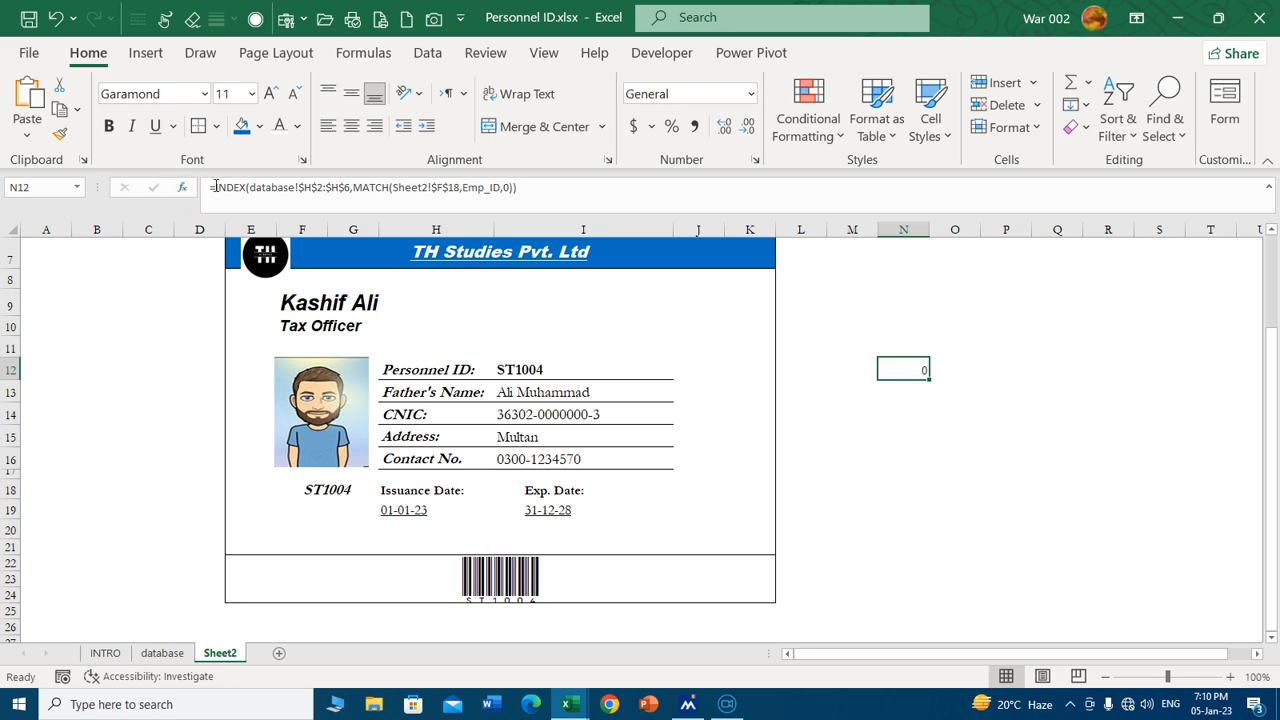
{"action": "left_click", "coordinate": [180, 653]}
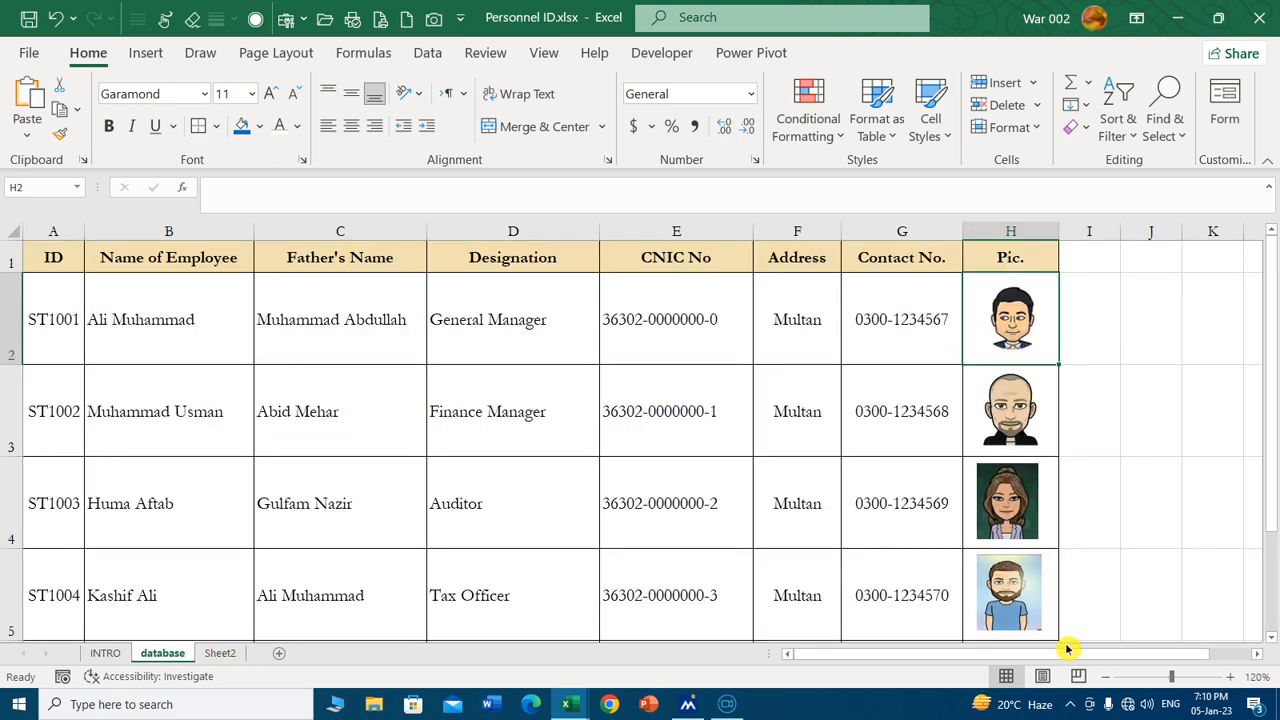
{"action": "left_click", "coordinate": [229, 655]}
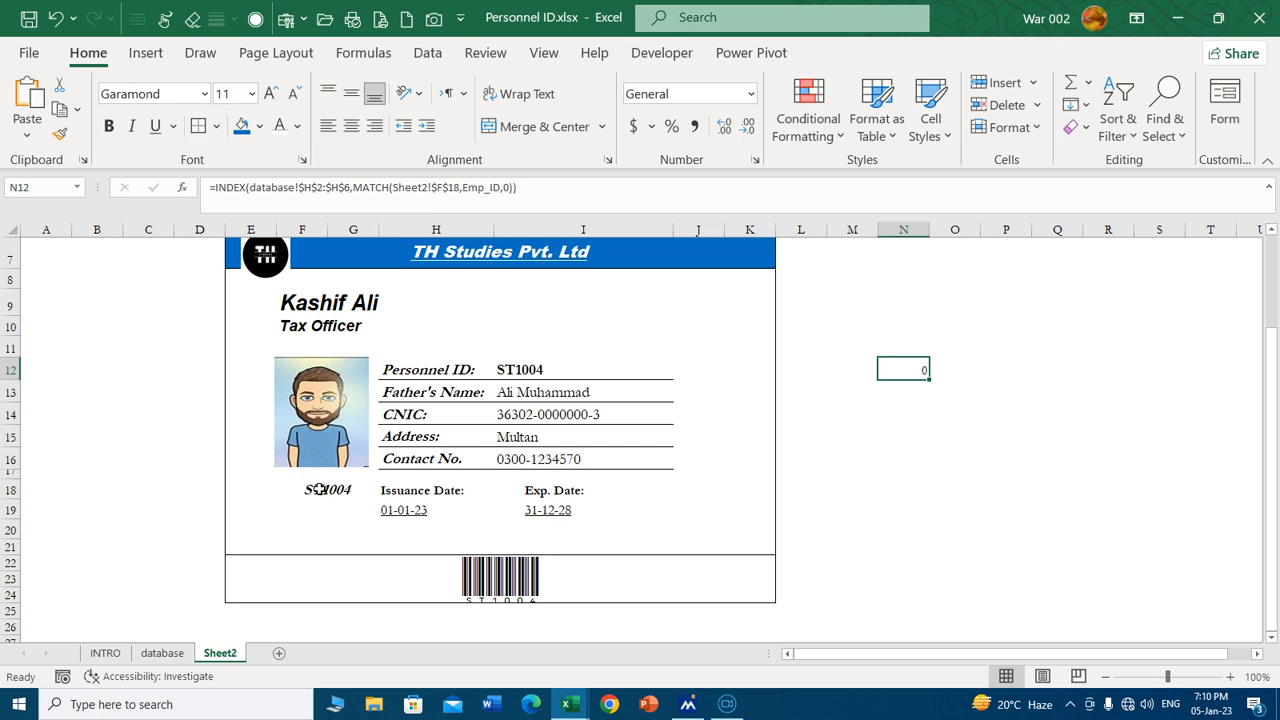
{"action": "left_click", "coordinate": [323, 491]}
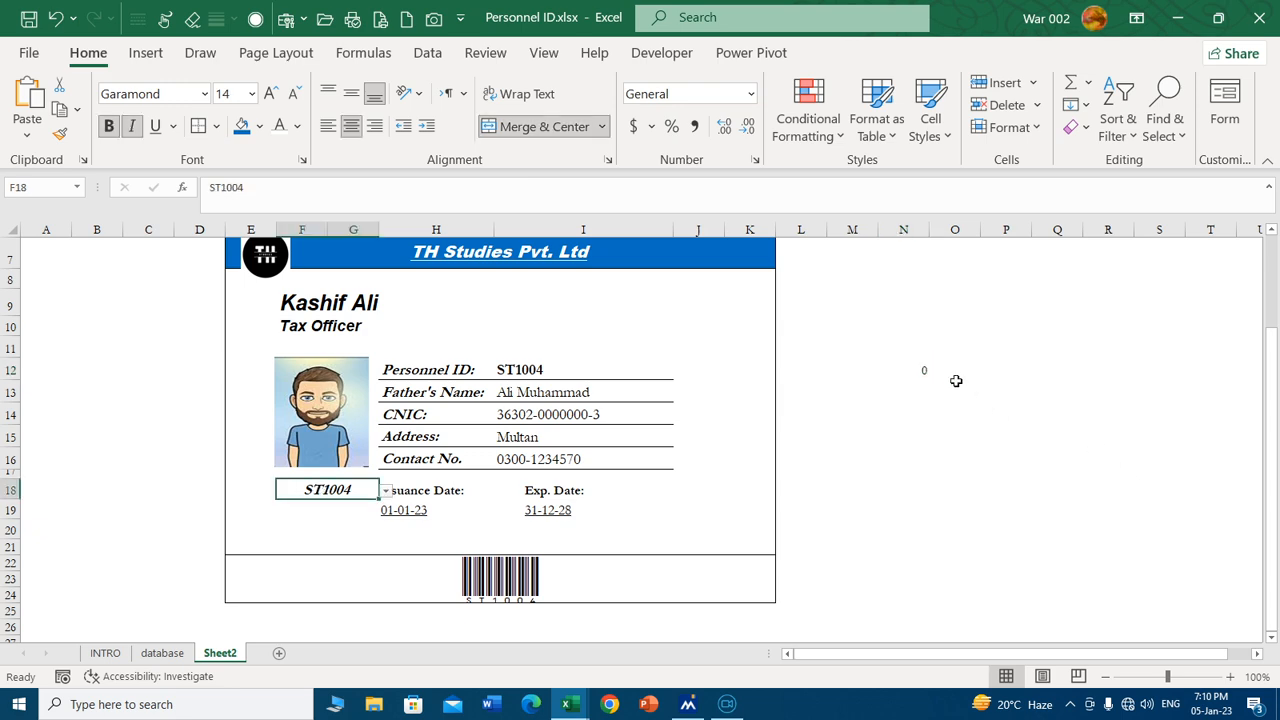
{"action": "left_click", "coordinate": [912, 367]}
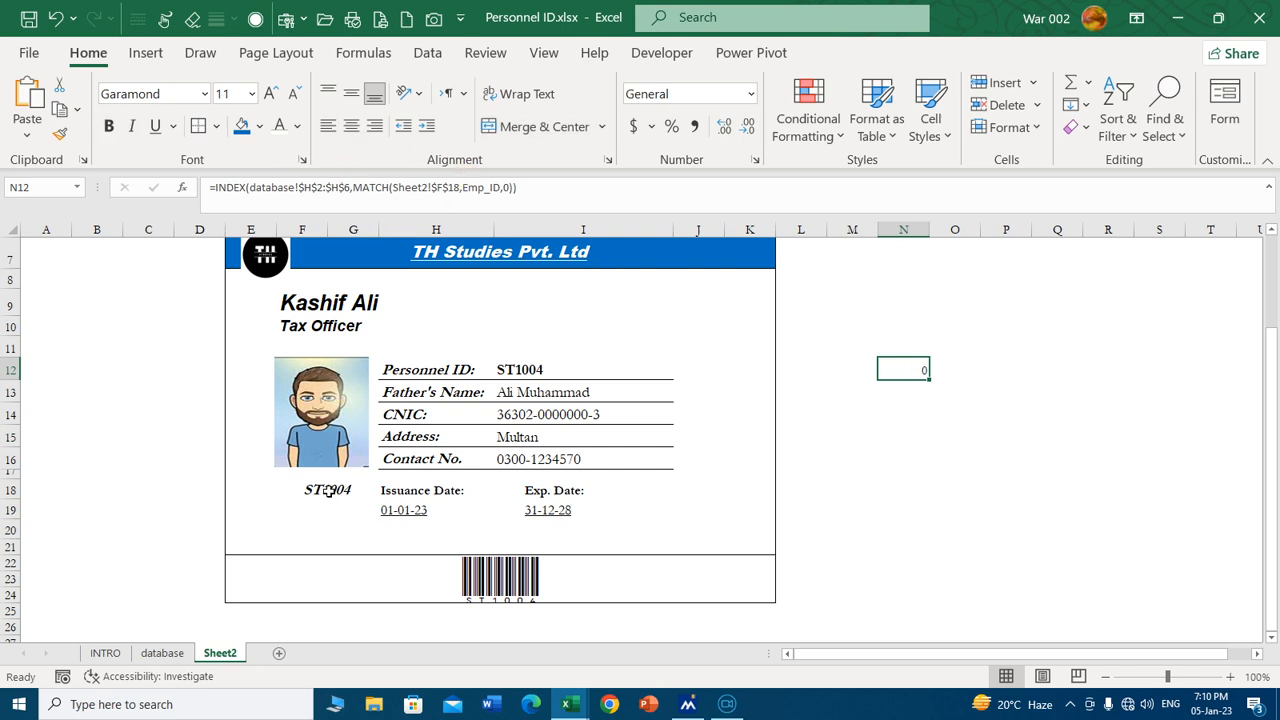
{"action": "left_click", "coordinate": [163, 656]}
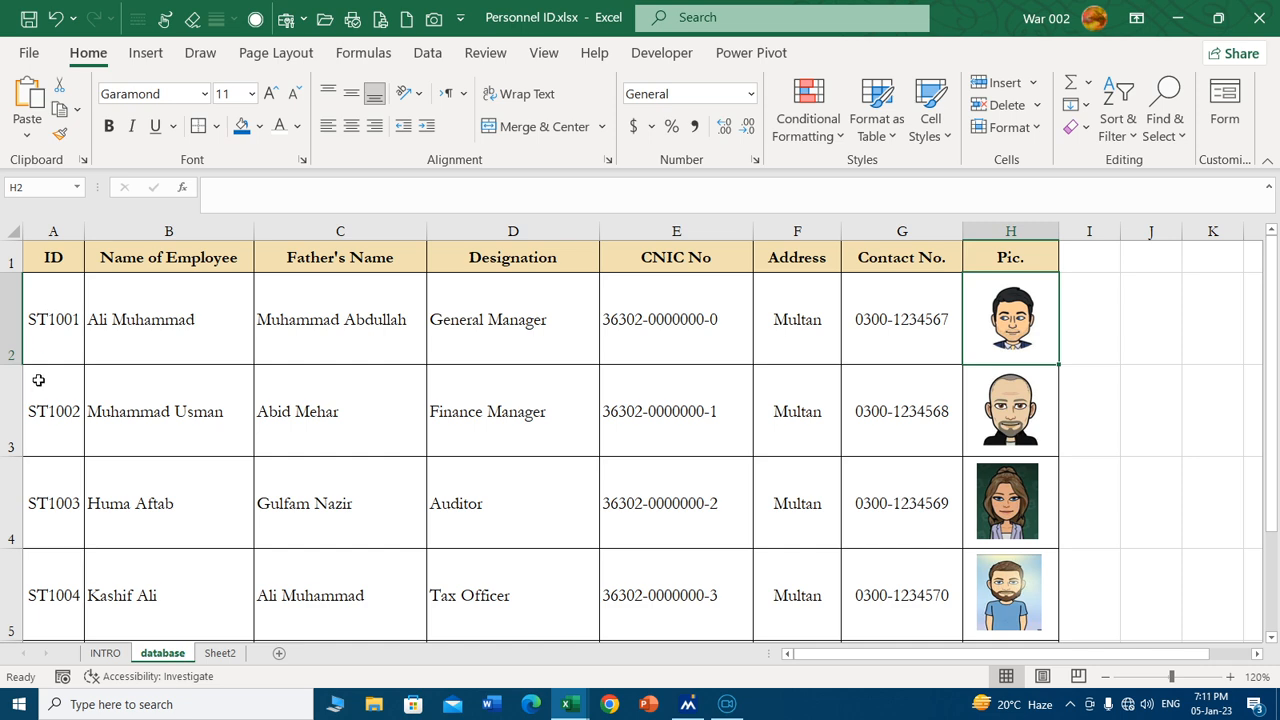
{"action": "scroll", "coordinate": [43, 316], "scroll_direction": "down", "scroll_amount": 2}
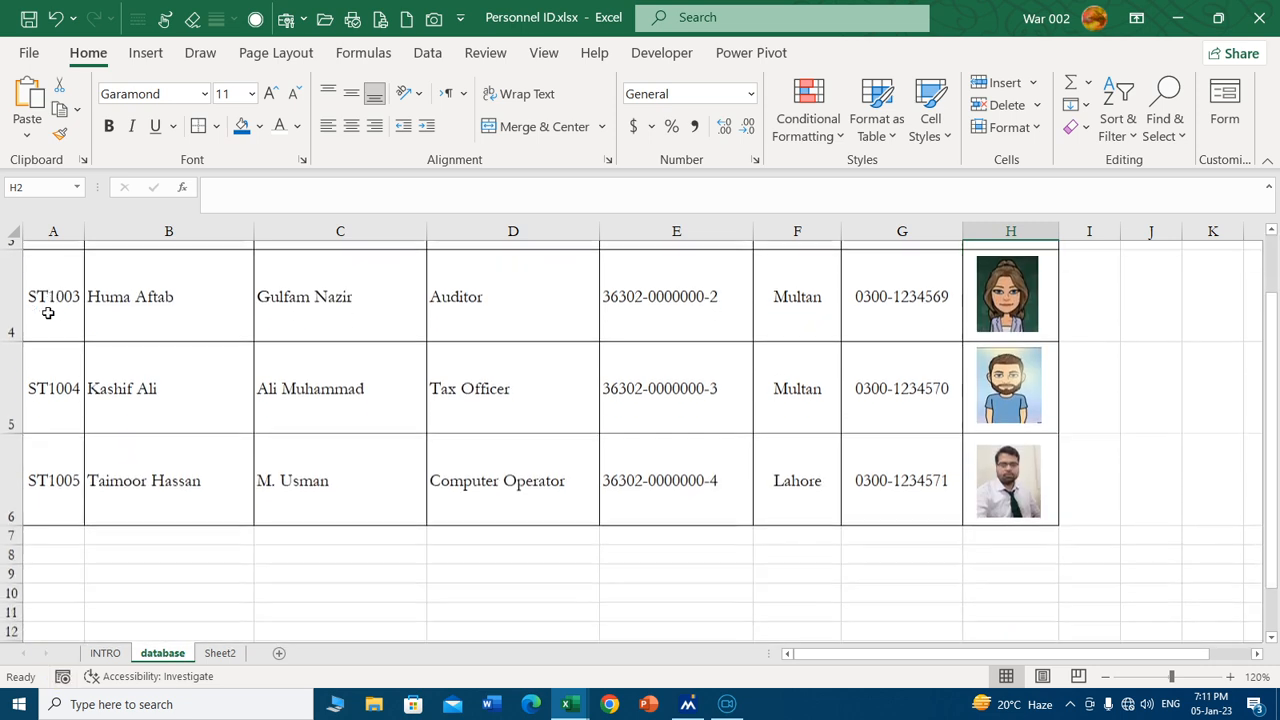
{"action": "scroll", "coordinate": [48, 313], "scroll_direction": "up", "scroll_amount": 2}
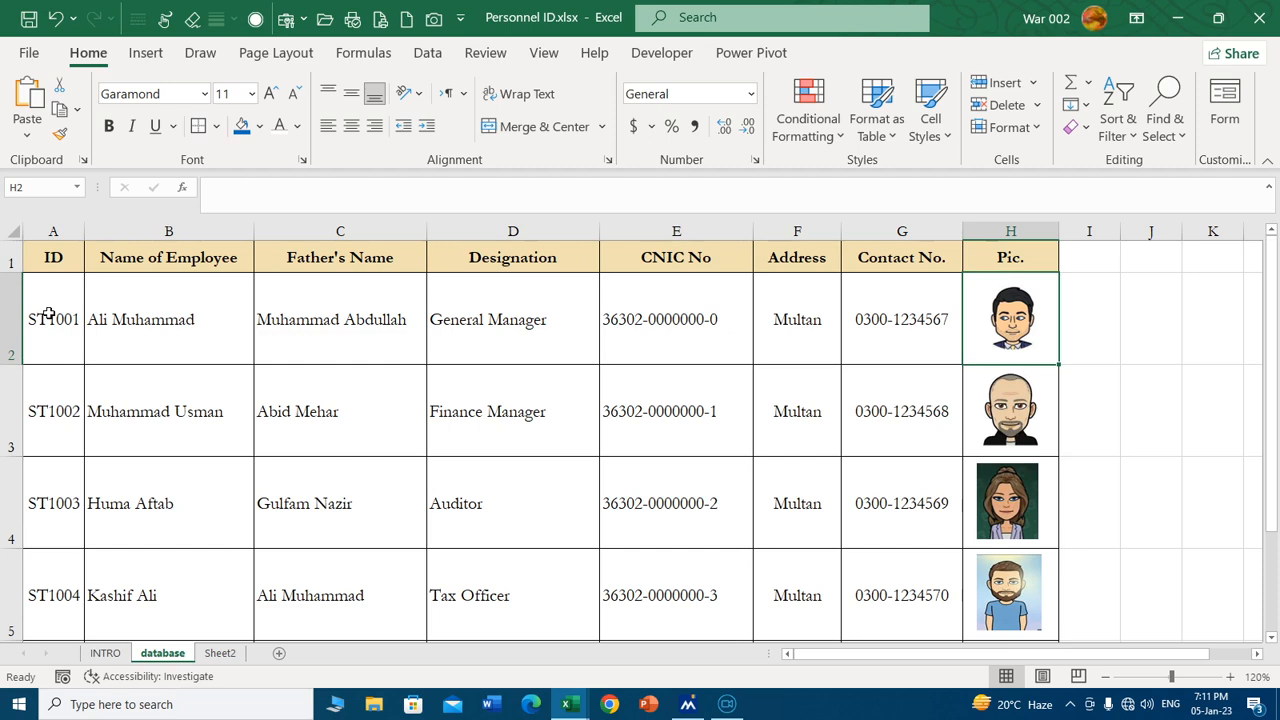
{"action": "left_click", "coordinate": [220, 653]}
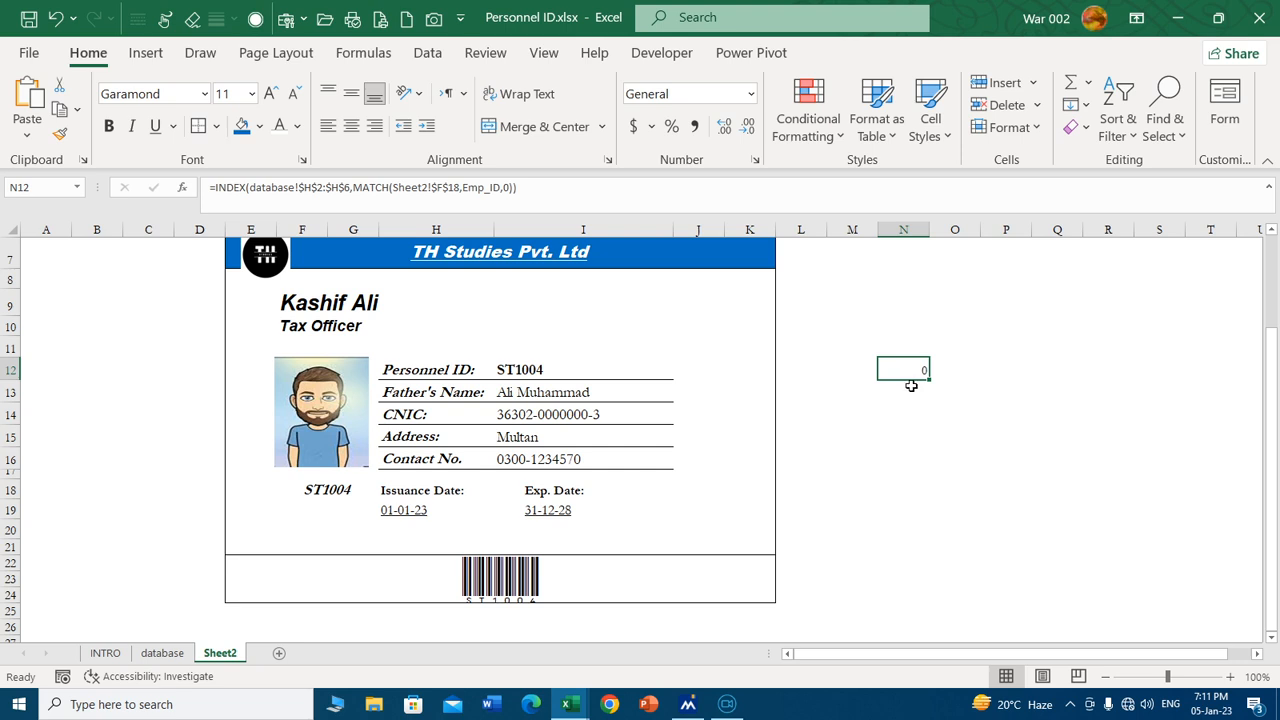
Switch the employee ID in F18 to ST1003 to check the card's details and picture.
{"action": "left_click", "coordinate": [336, 494]}
{"action": "left_click", "coordinate": [385, 491]}
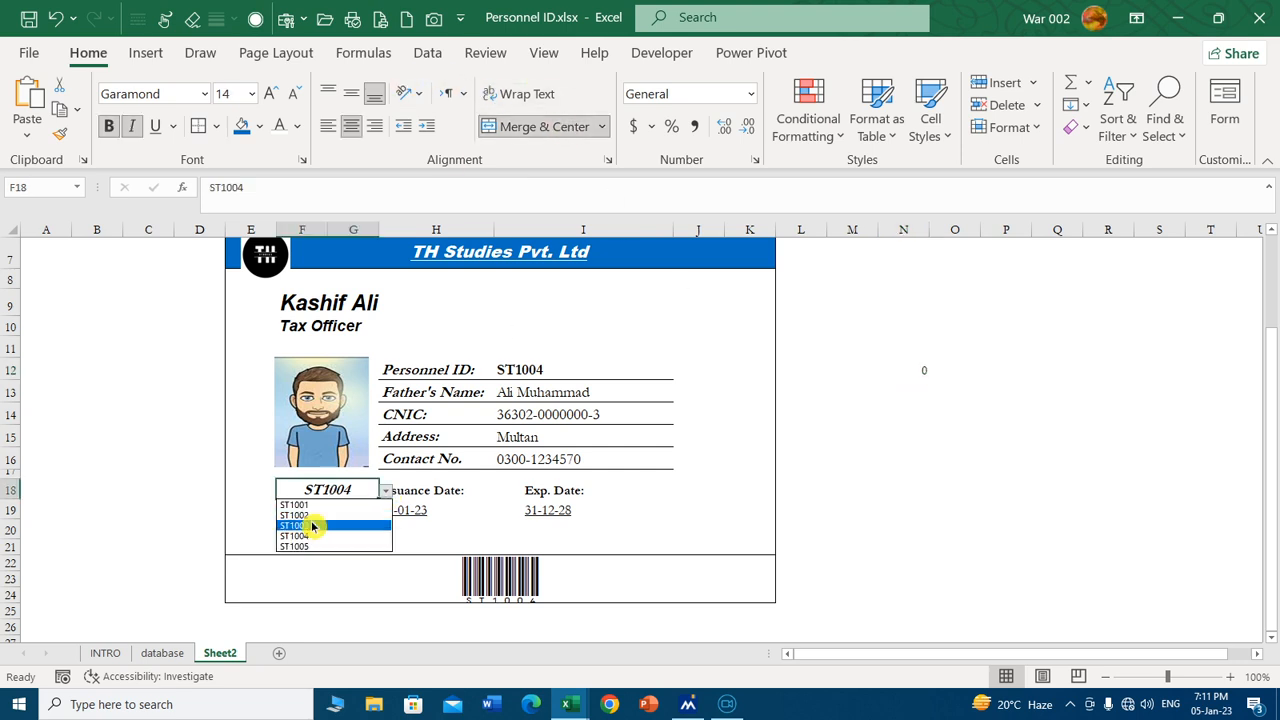
{"action": "left_click", "coordinate": [313, 525]}
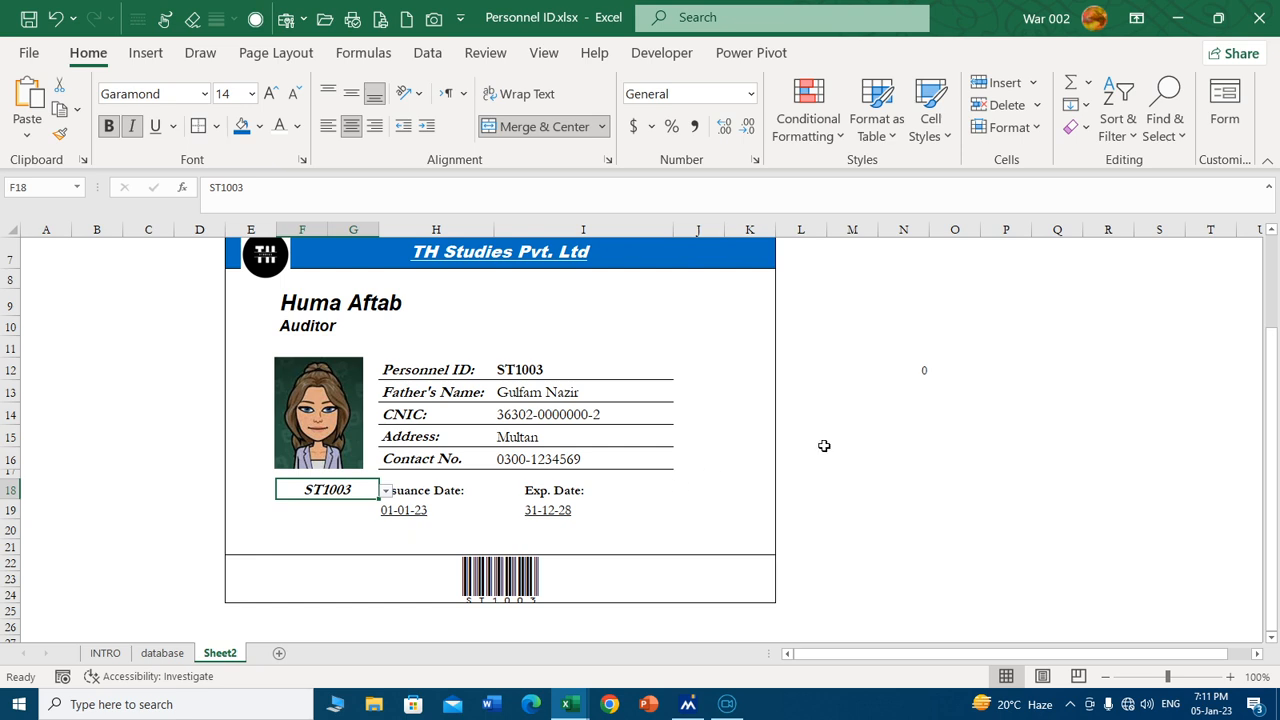
{"action": "left_click", "coordinate": [856, 438]}
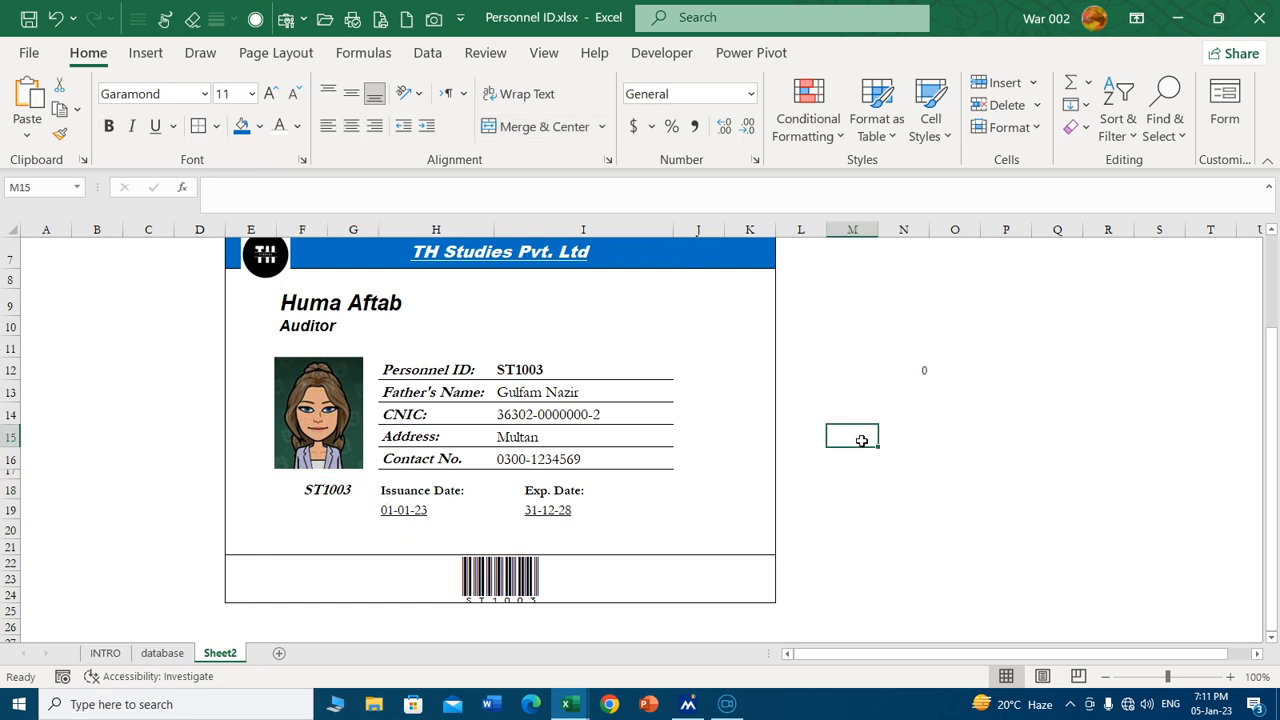
Nudge the linked employee picture slightly down and closer to the Personnel ID details.
{"action": "left_click", "coordinate": [335, 423]}
{"action": "left_click_drag", "start_coordinate": [335, 423], "coordinate": [341, 428]}
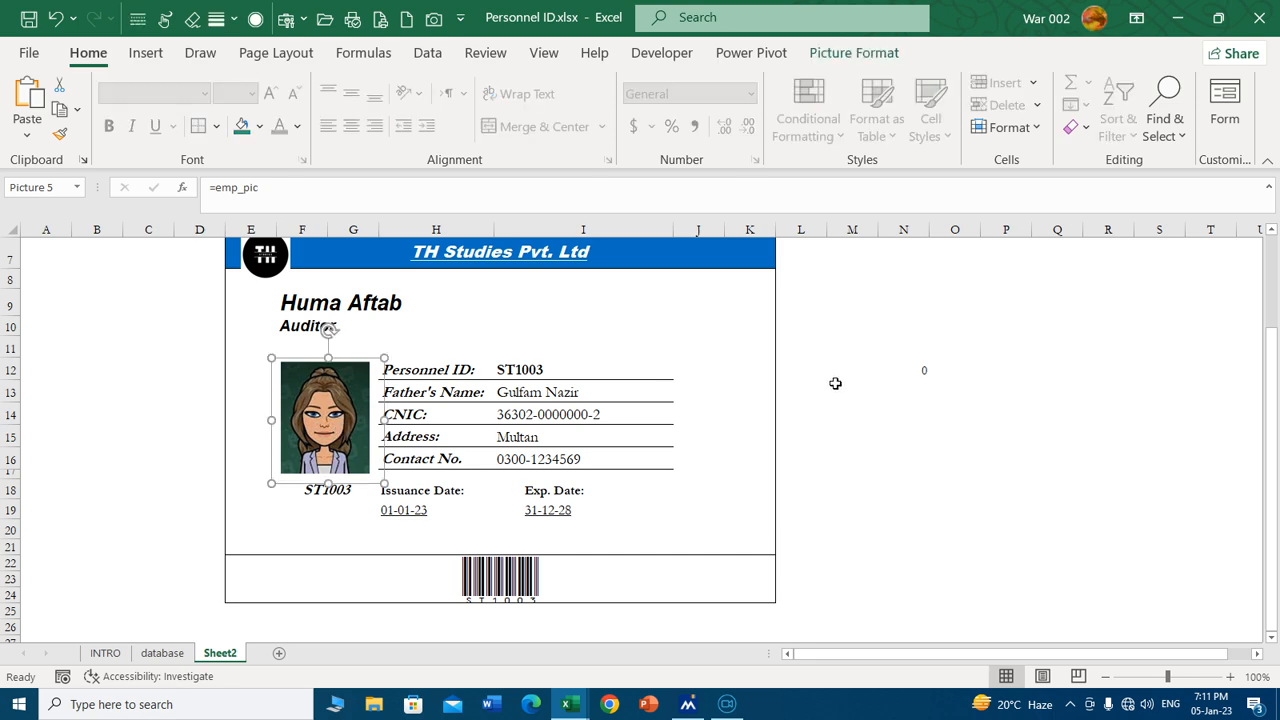
{"action": "scroll", "coordinate": [834, 384], "scroll_direction": "up", "scroll_amount": 2}
{"action": "scroll", "coordinate": [849, 378], "scroll_direction": "down", "scroll_amount": 1}
{"action": "left_click", "coordinate": [875, 394]}
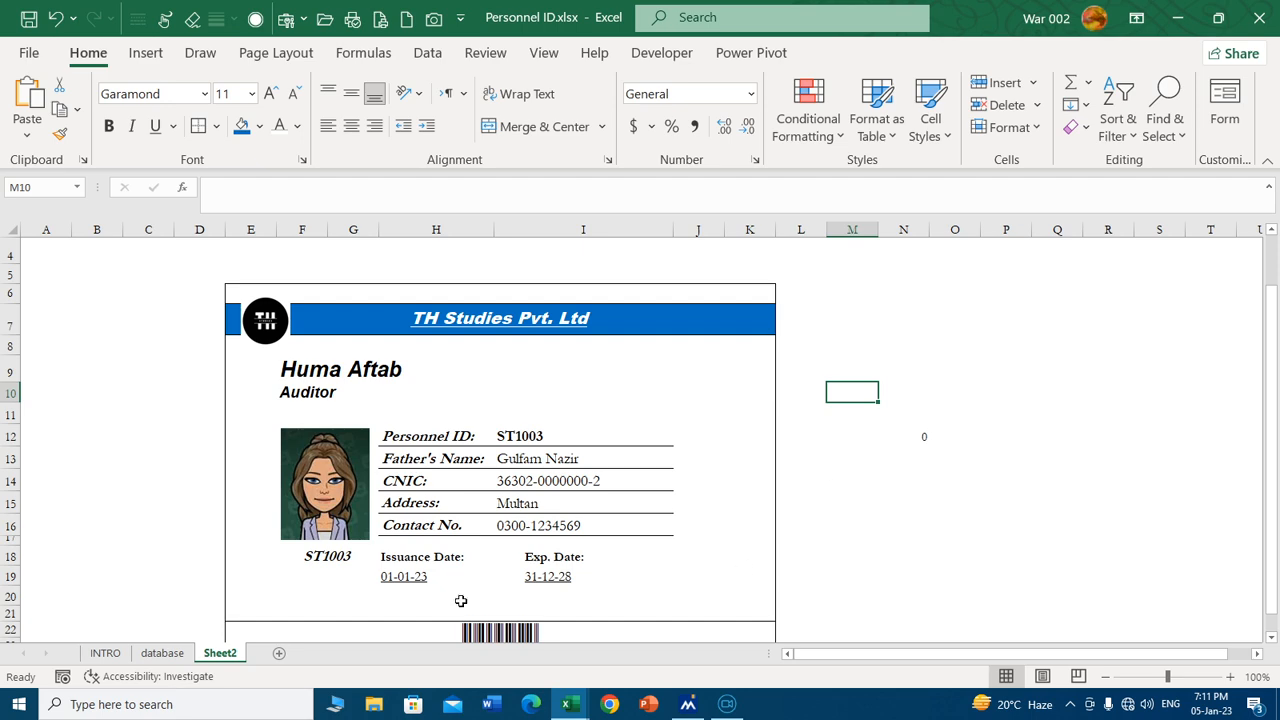
Format the employee data in A1:H6 on the database sheet as a table with headers.
{"action": "left_click", "coordinate": [160, 652]}
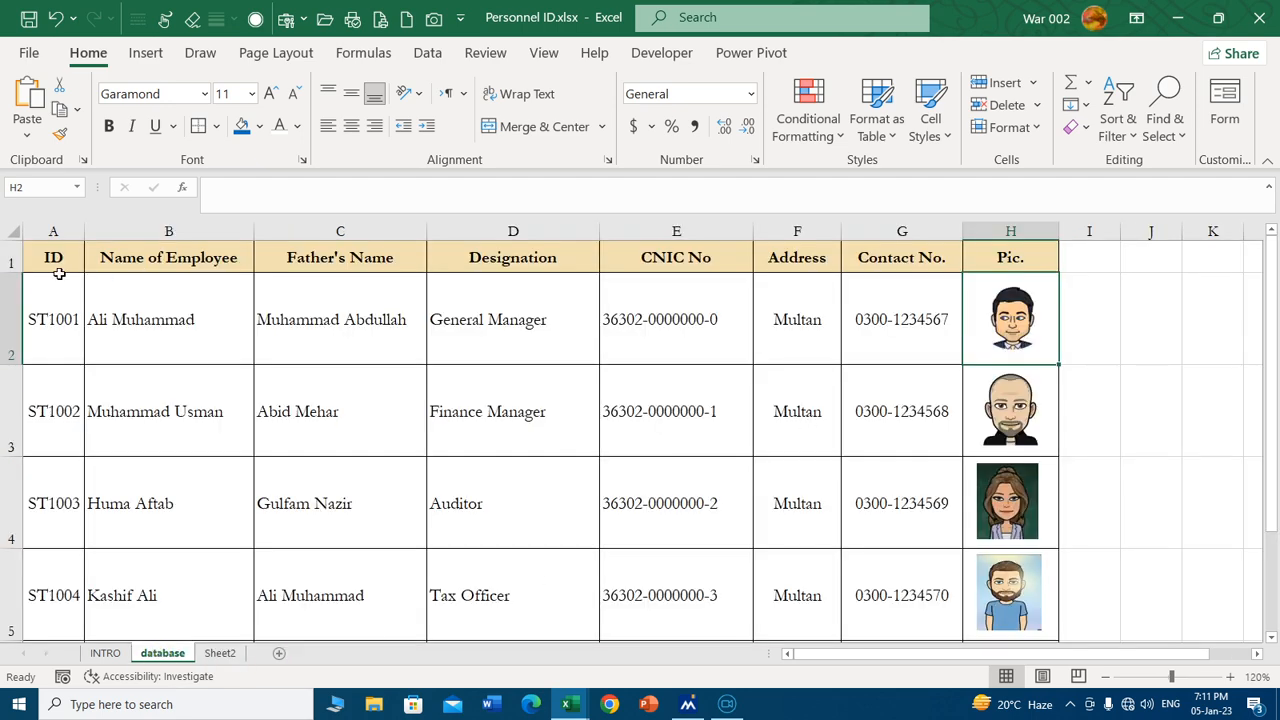
{"action": "scroll", "coordinate": [100, 280], "scroll_direction": "down", "scroll_amount": 4}
{"action": "scroll", "coordinate": [103, 285], "scroll_direction": "up", "scroll_amount": 4}
{"action": "left_click", "coordinate": [54, 256]}
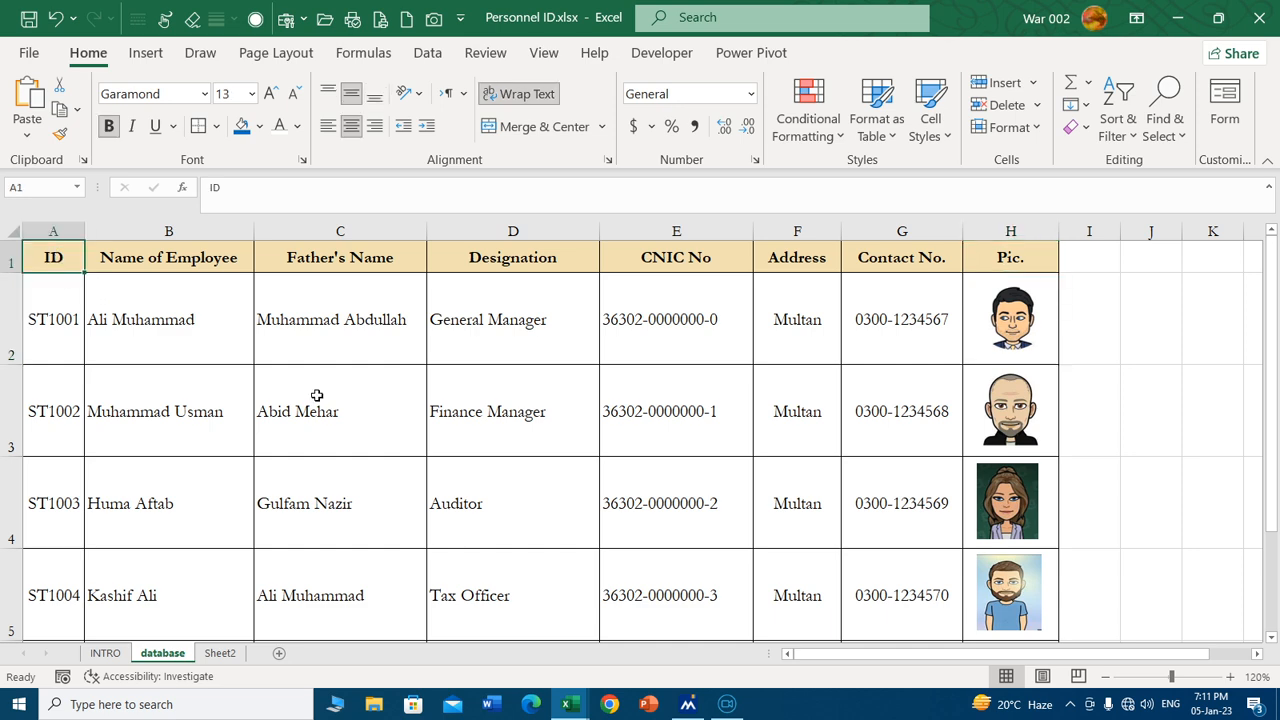
{"action": "key", "text": "ctrl+shift+End"}
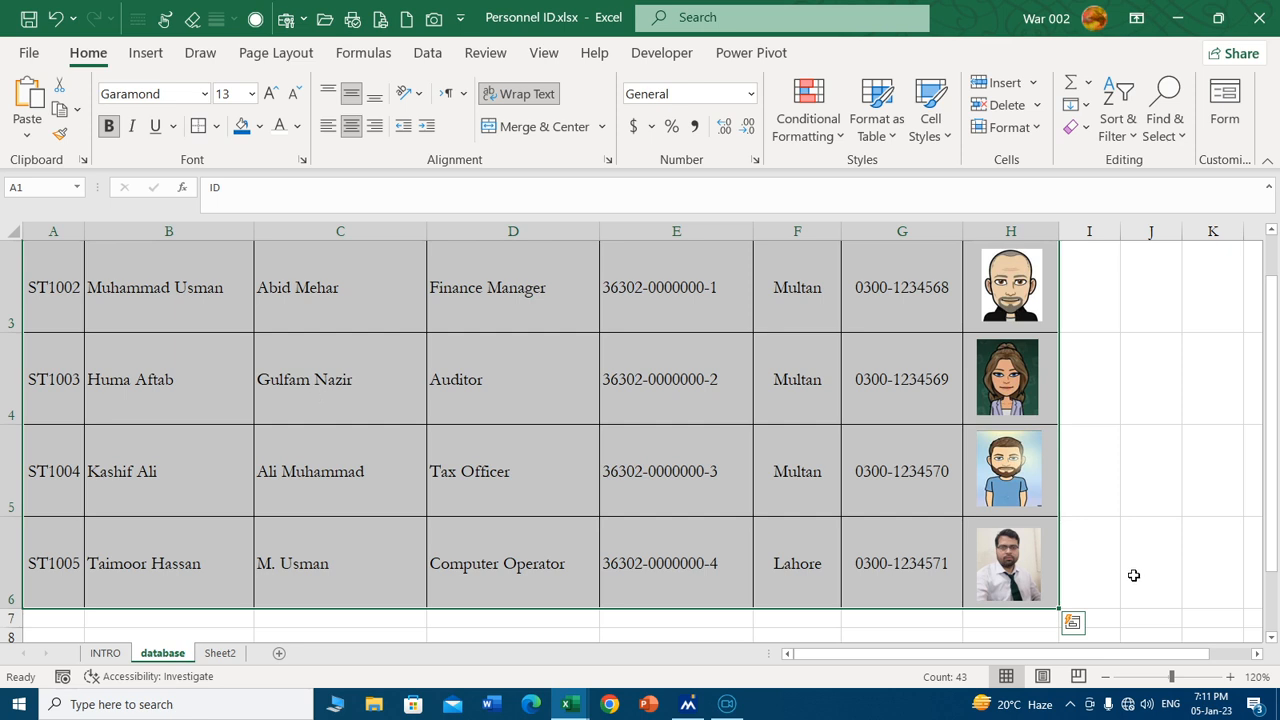
{"action": "left_click", "coordinate": [890, 135]}
{"action": "left_click", "coordinate": [886, 251]}
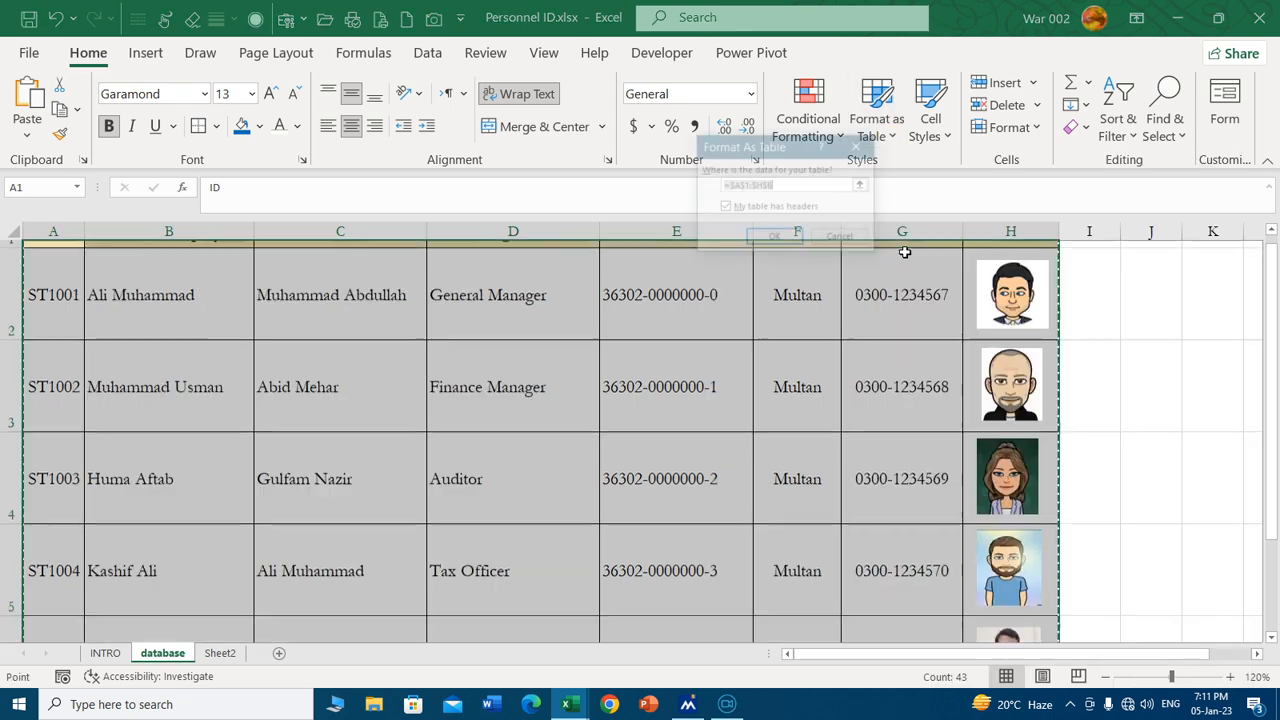
{"action": "left_click", "coordinate": [765, 238]}
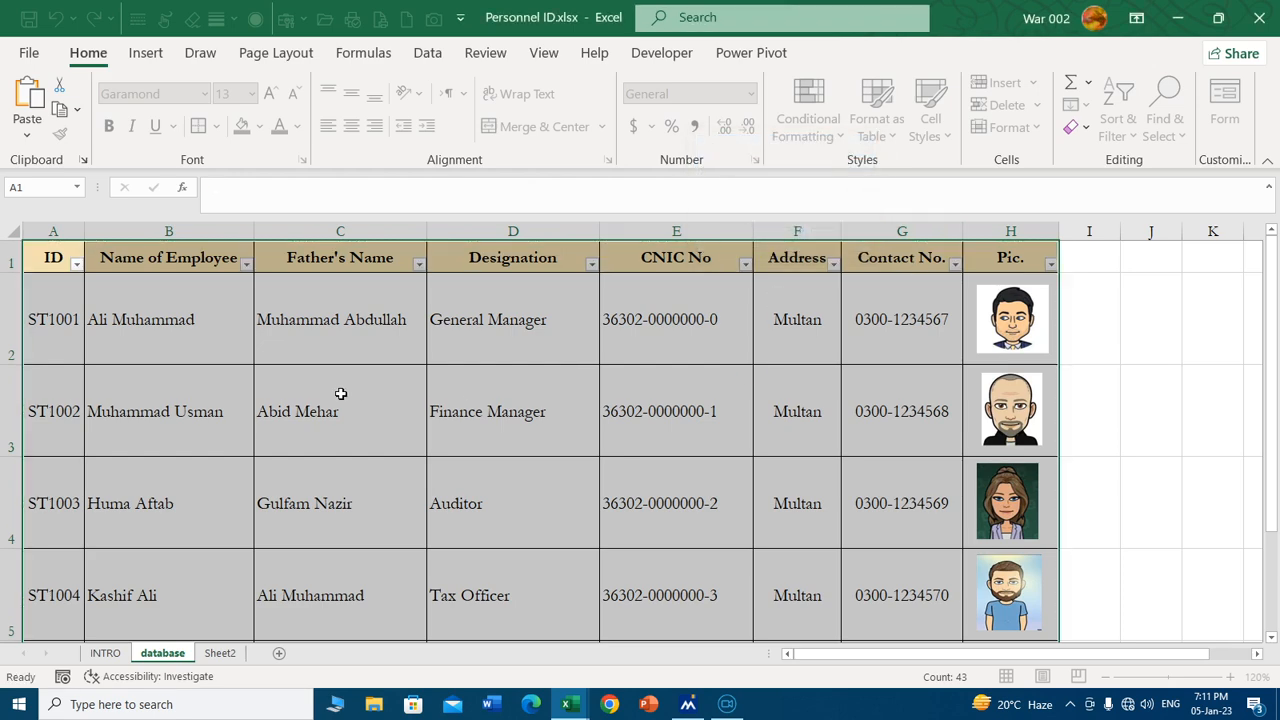
{"action": "left_click", "coordinate": [373, 445]}
Add employee ST1006 in row 7, entering the employee's name, the father's name and the designation Driver.
{"action": "scroll", "coordinate": [26, 450], "scroll_direction": "down", "scroll_amount": 1}
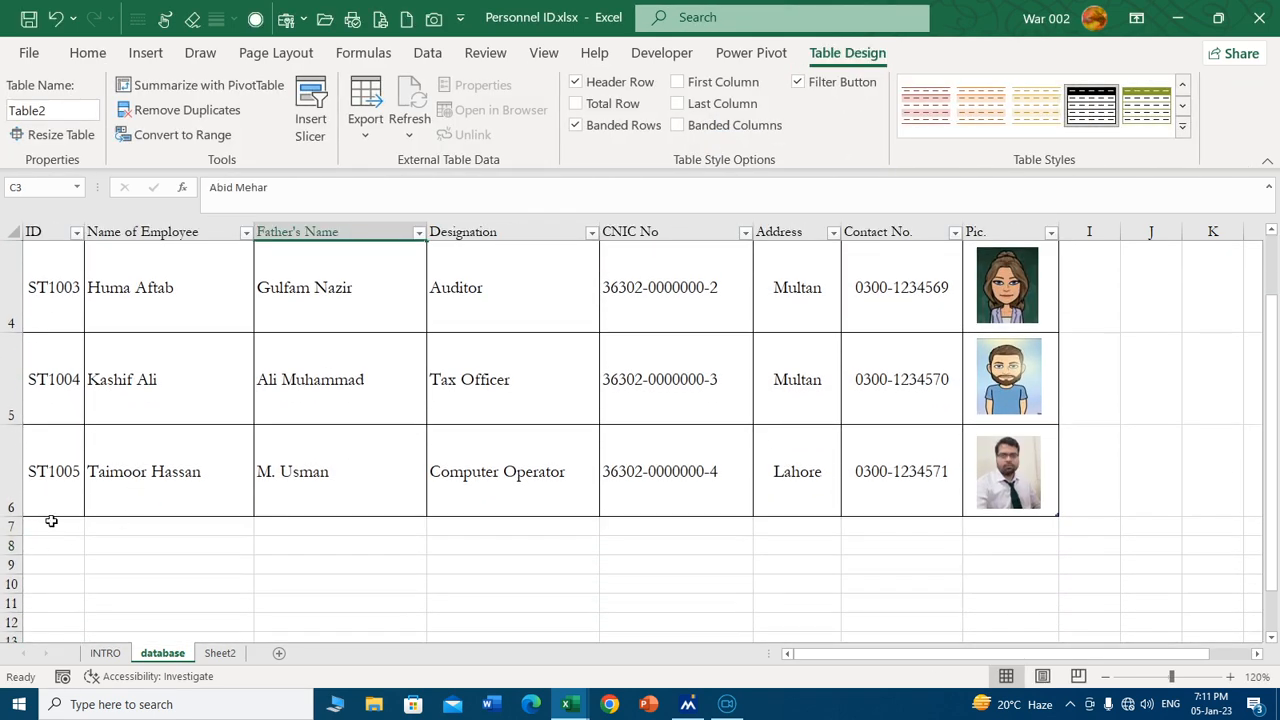
{"action": "left_click", "coordinate": [51, 521]}
{"action": "type", "text": "ST1006"}
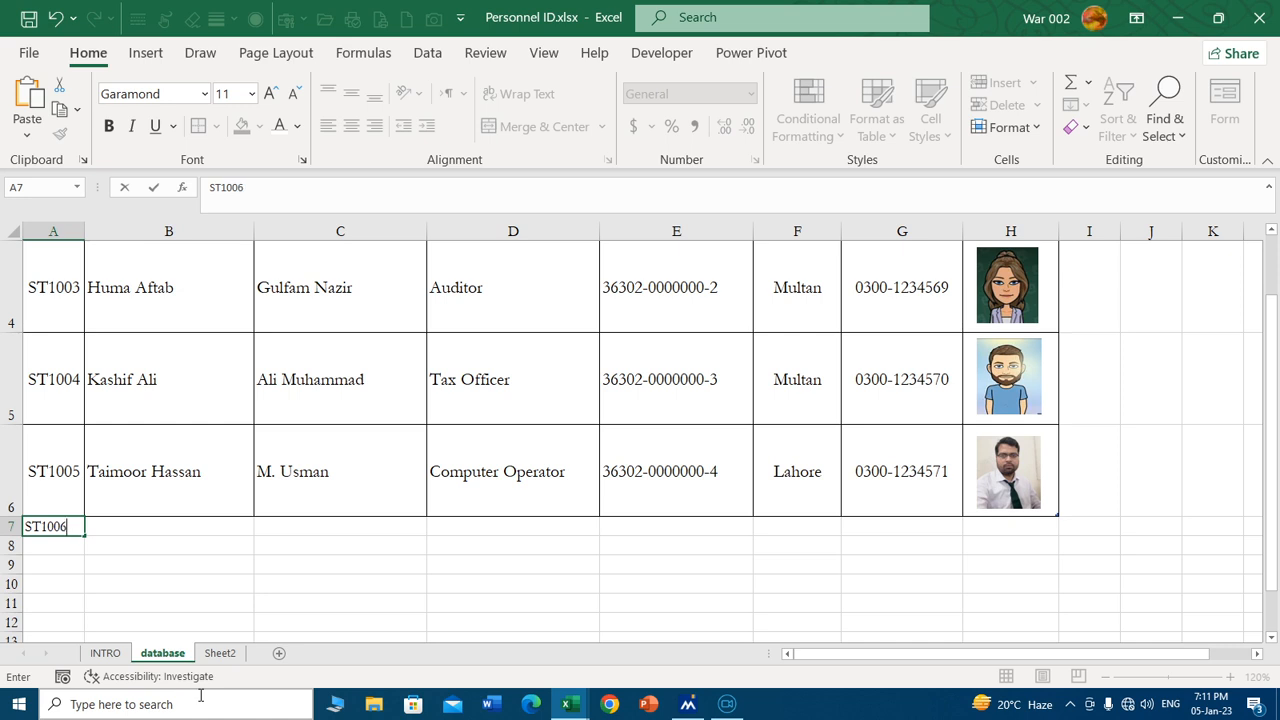
{"action": "key", "text": "Tab"}
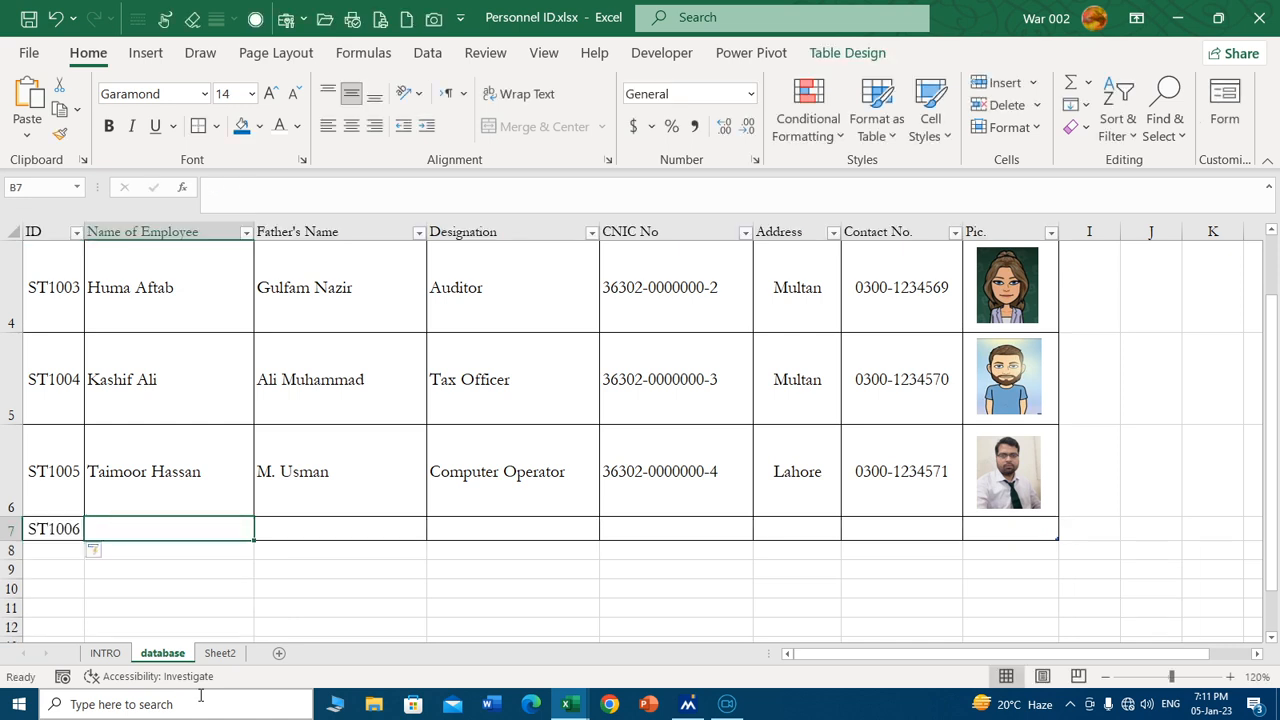
{"action": "type", "text": "Ahmad Ali"}
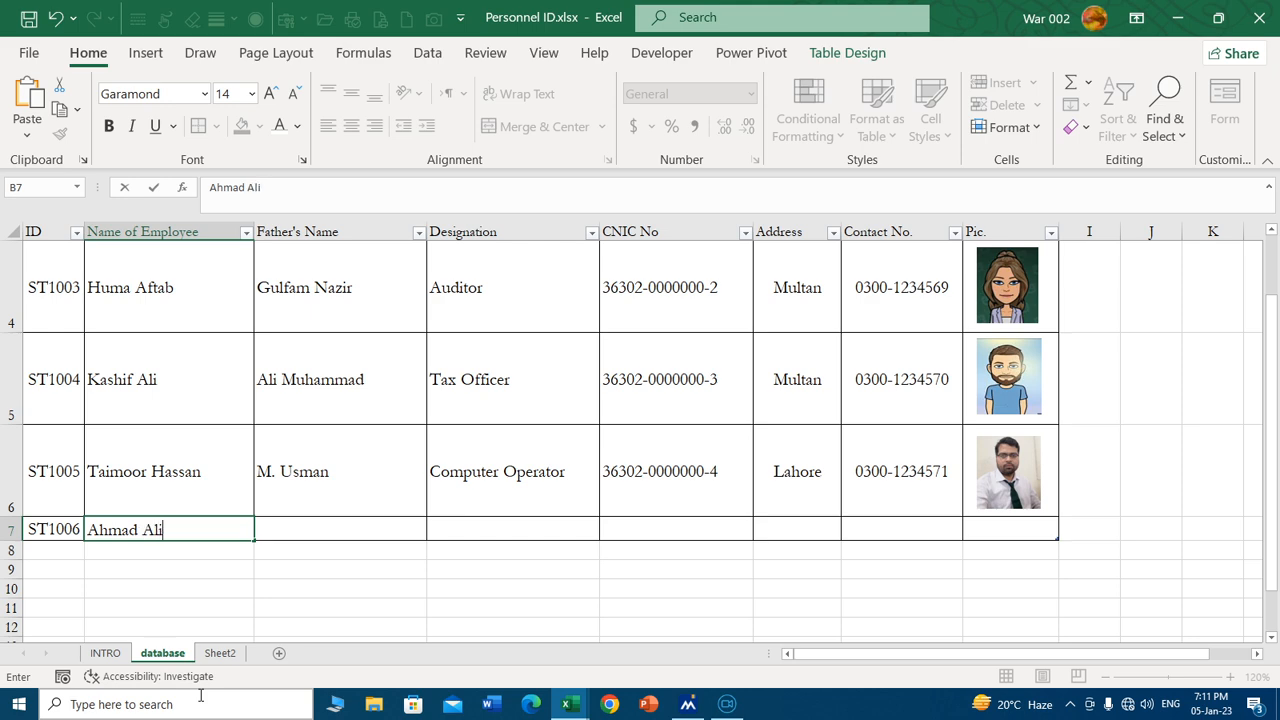
{"action": "key", "text": "Tab"}
{"action": "type", "text": "Muhammad "}
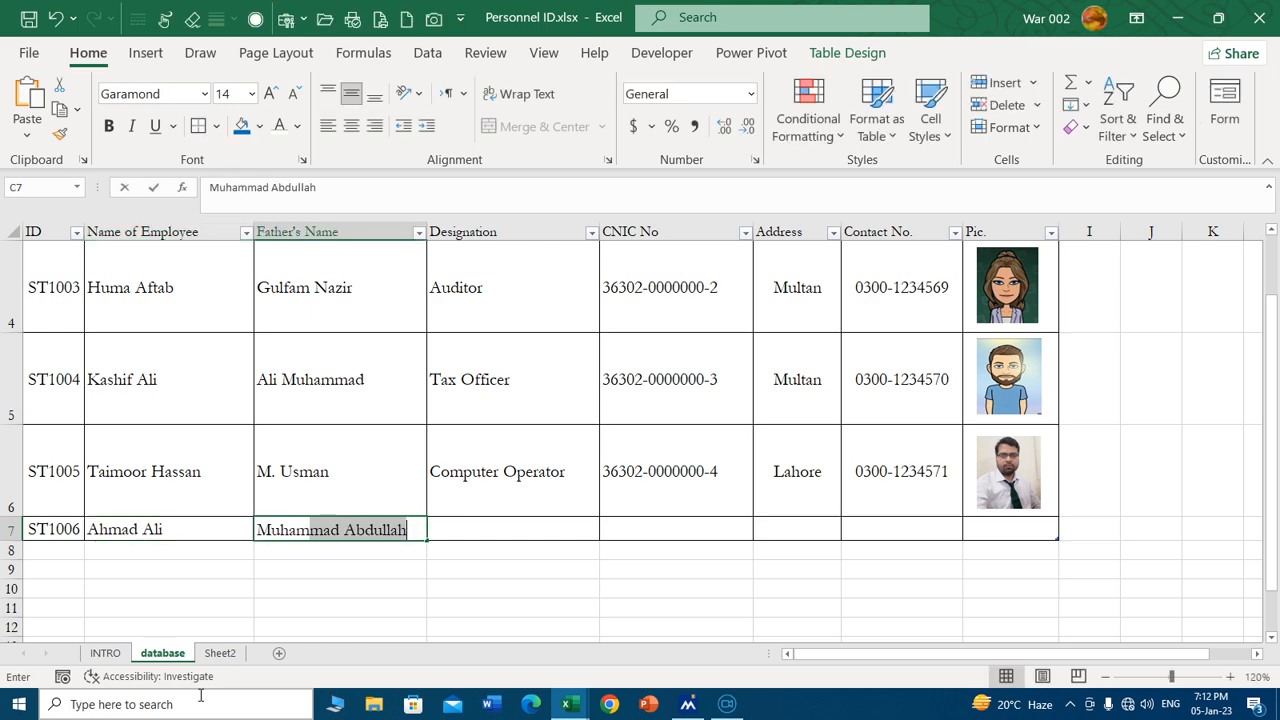
{"action": "type", "text": "Ali"}
{"action": "key", "text": "Tab"}
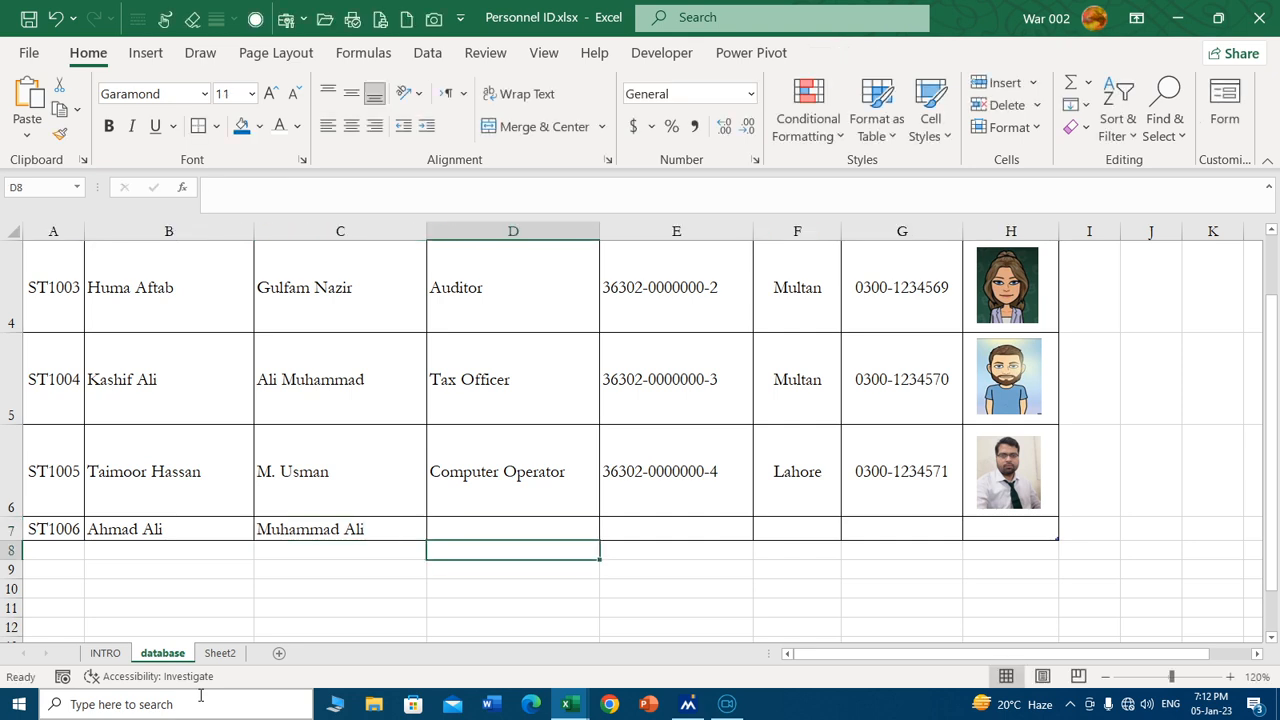
{"action": "type", "text": "Driver"}
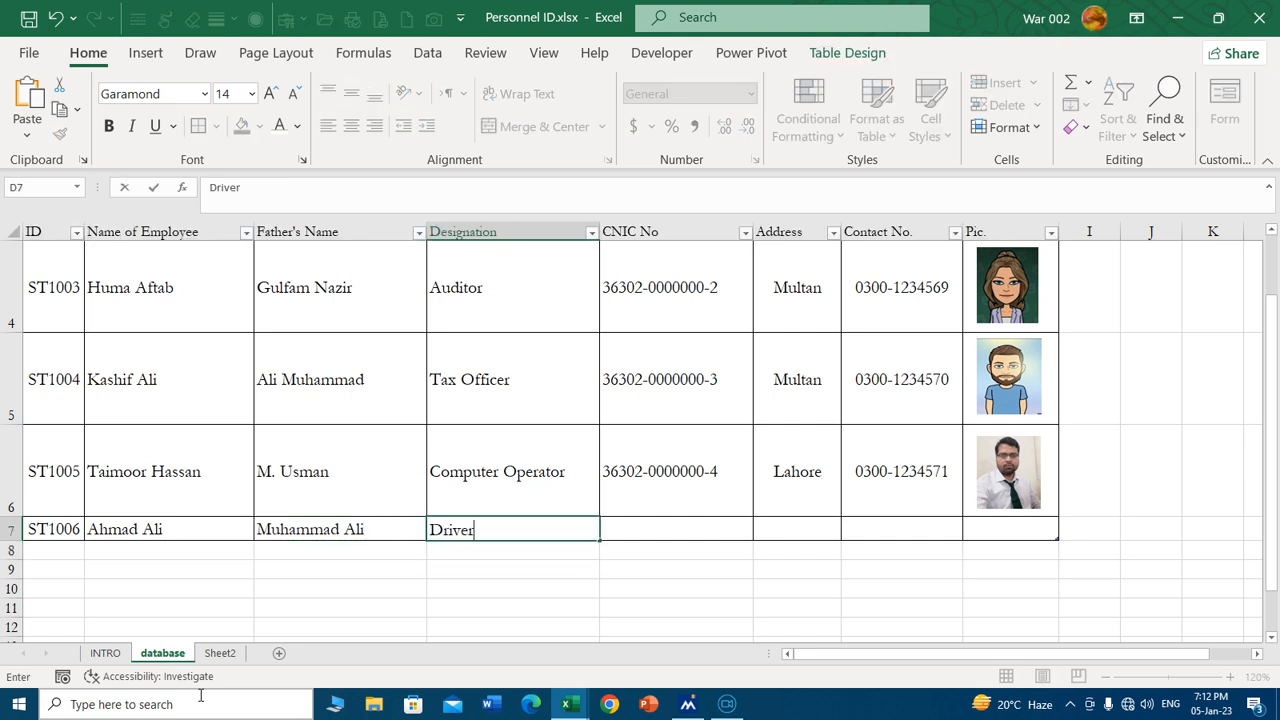
{"action": "key", "text": "Tab"}
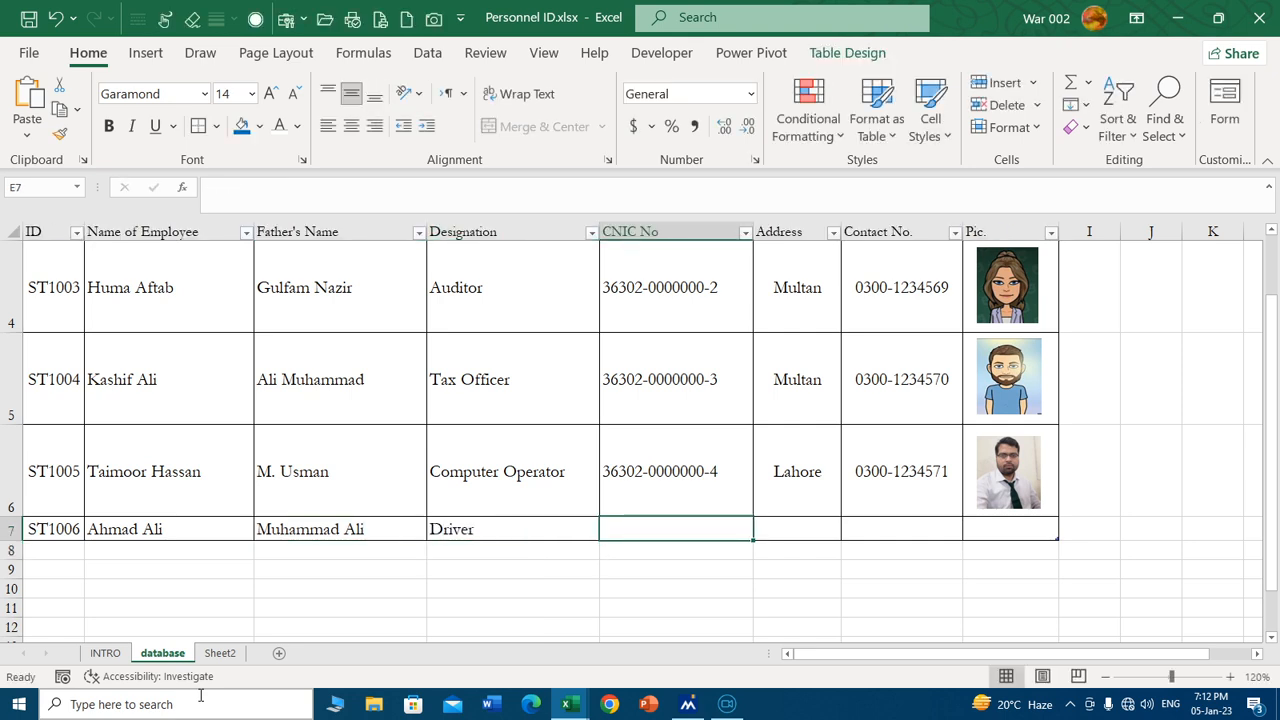
Fill the ST1006 row's CNIC, address, contact number and picture from the row above, and heighten row 7 to match the other employee rows.
{"action": "key", "text": "ctrl+d"}
{"action": "key", "text": "Tab"}
{"action": "key", "text": "ctrl+d"}
{"action": "key", "text": "Tab"}
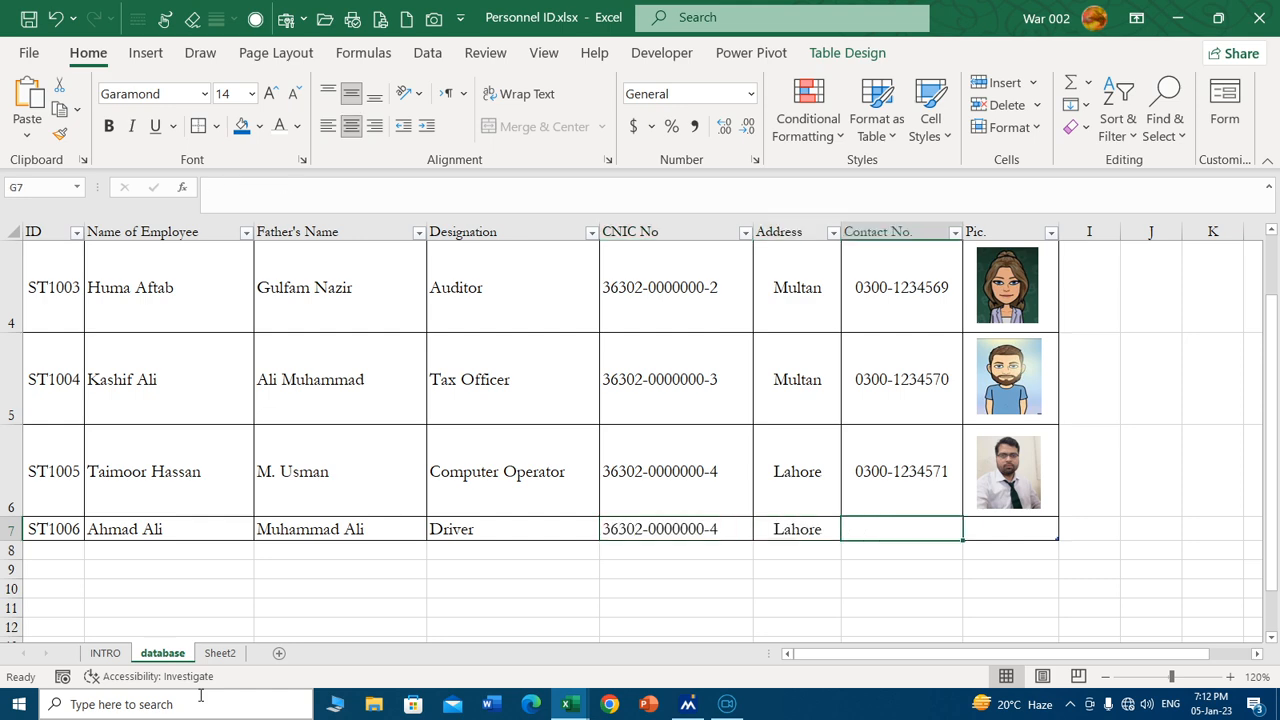
{"action": "key", "text": "ctrl+d"}
{"action": "key", "text": "Tab"}
{"action": "key", "text": "ctrl+d"}
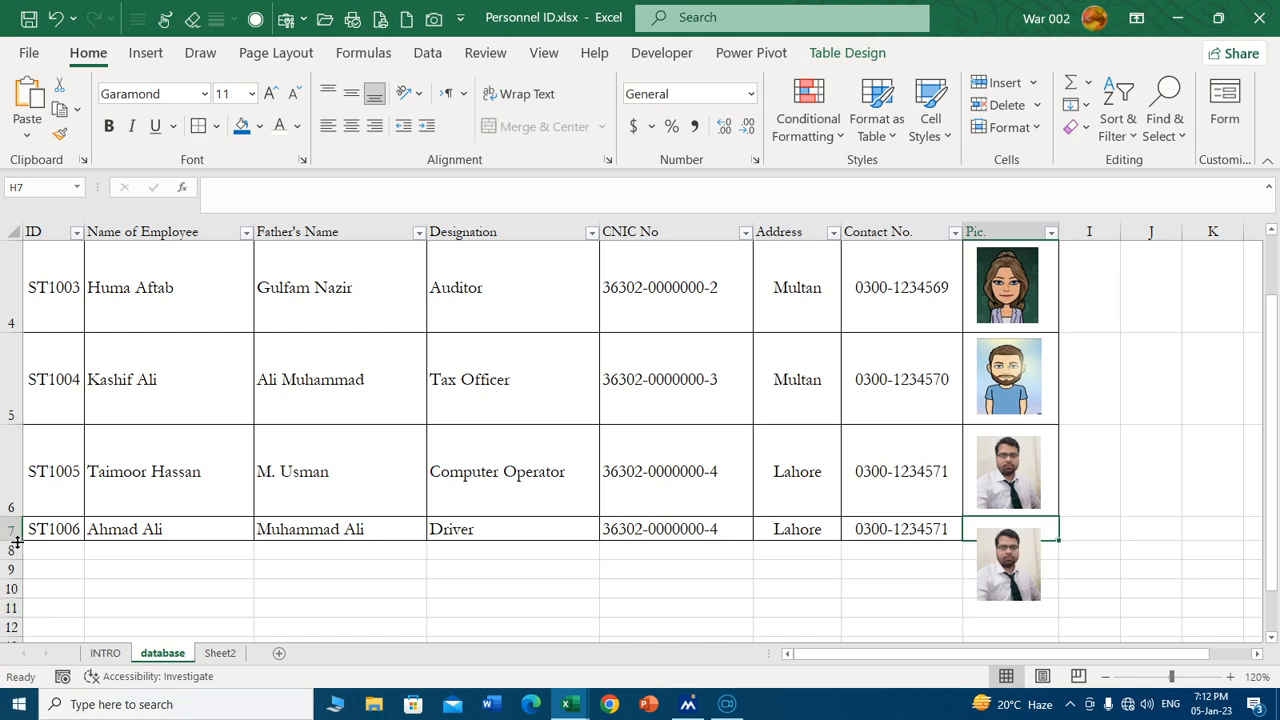
{"action": "left_click_drag", "start_coordinate": [17, 541], "coordinate": [26, 609]}
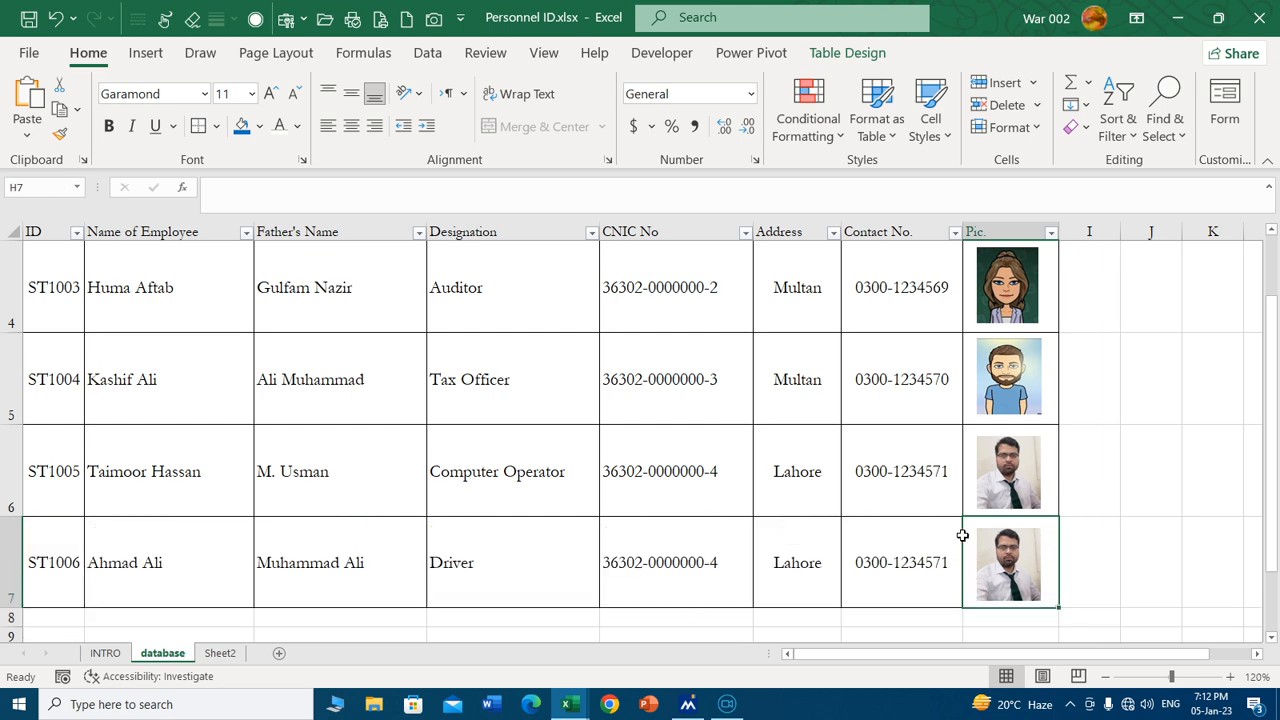
{"action": "left_click_drag", "start_coordinate": [1088, 488], "coordinate": [1123, 480]}
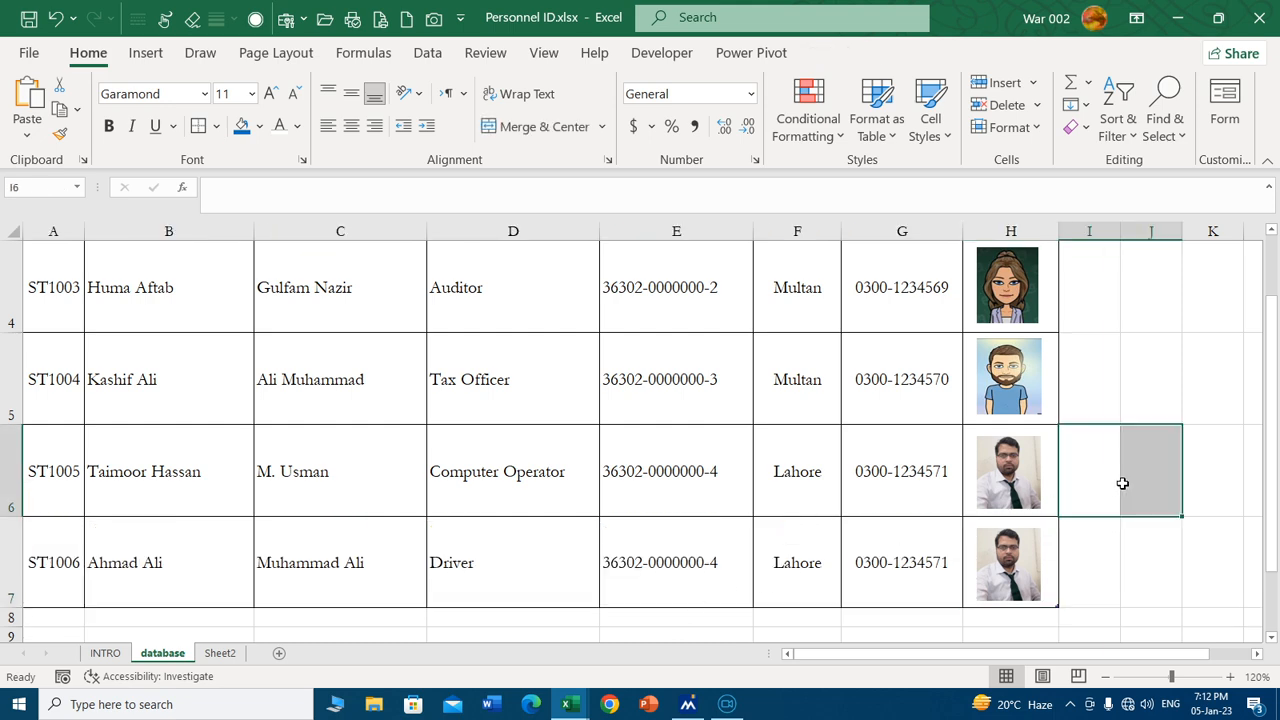
Select ST1006 as the ID in F18 on Sheet2 to check the card's details, picture and barcode for the added employee.
{"action": "left_click", "coordinate": [220, 653]}
{"action": "left_click", "coordinate": [333, 558]}
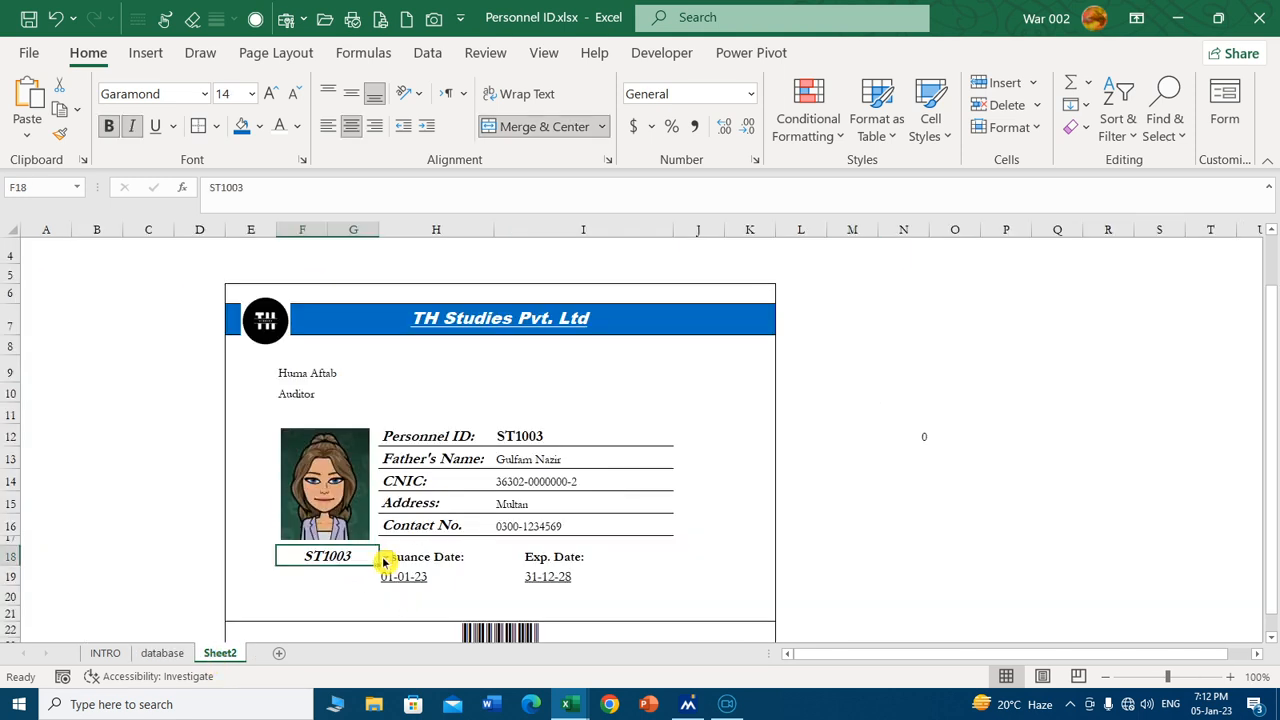
{"action": "left_click", "coordinate": [385, 557]}
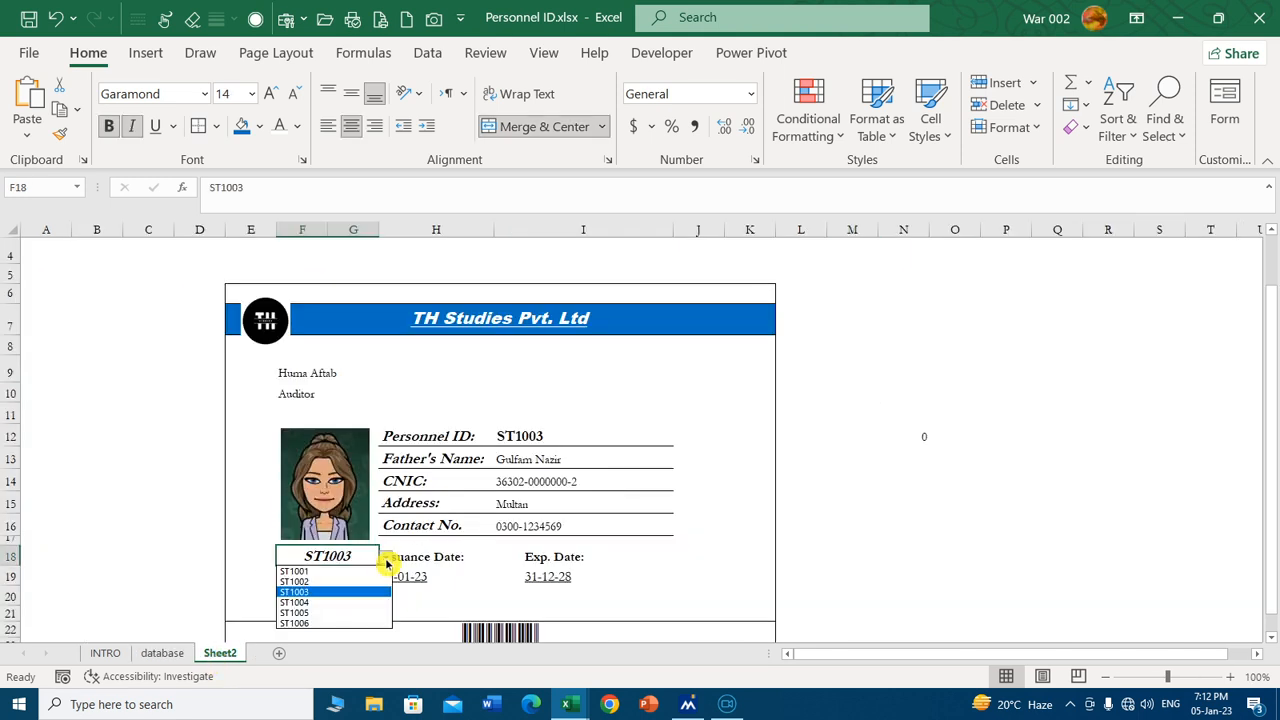
{"action": "left_click", "coordinate": [333, 623]}
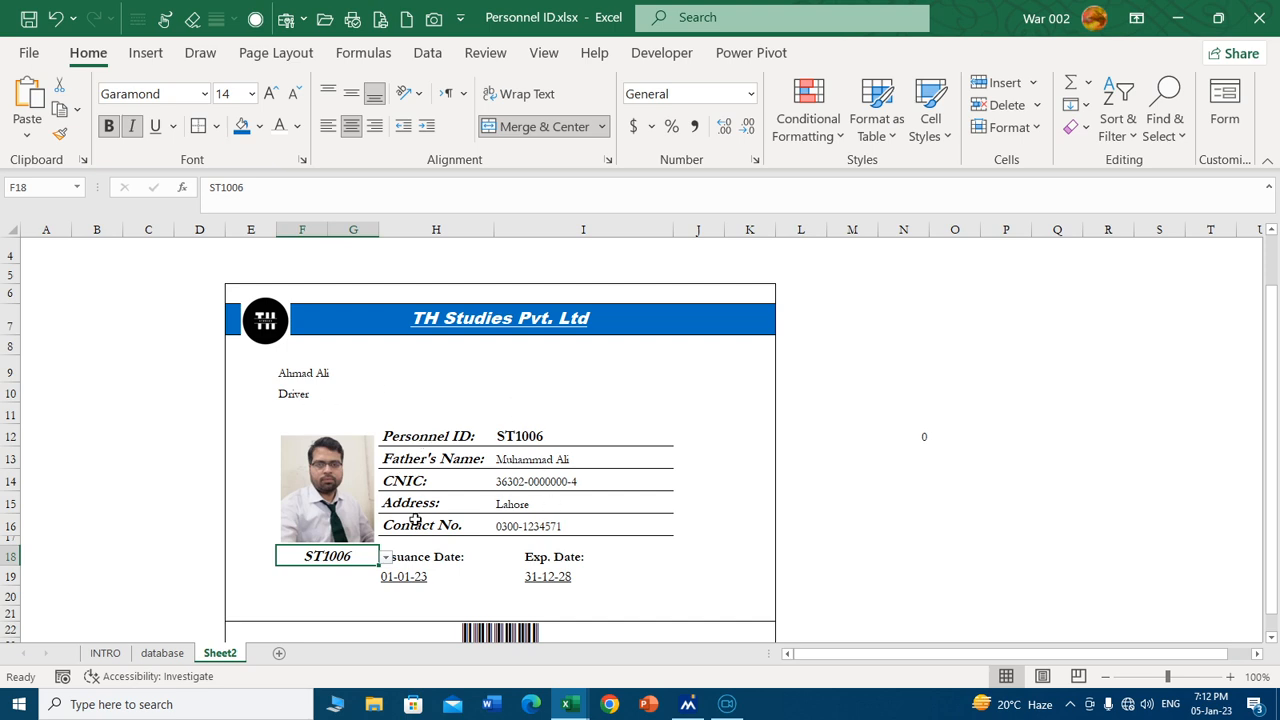
{"action": "scroll", "coordinate": [415, 520], "scroll_direction": "down", "scroll_amount": 1}
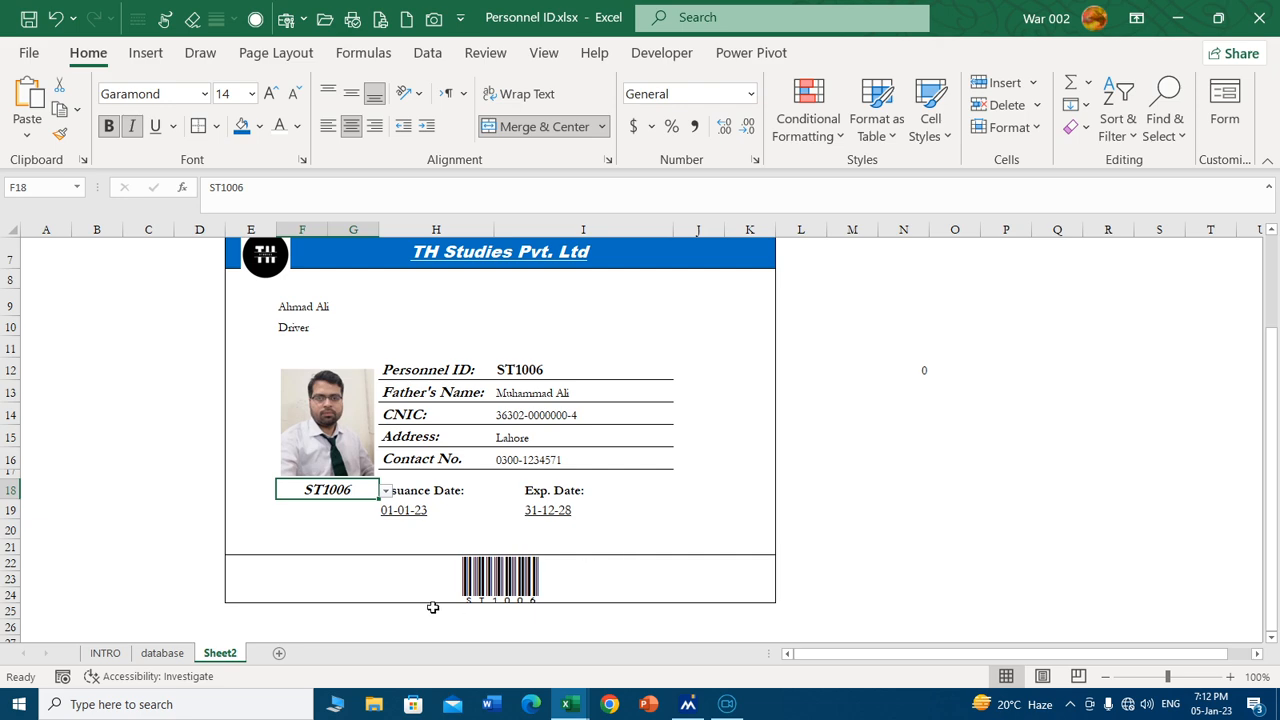
Heighten row 24 on Sheet2 slightly so the full barcode text fits inside the card.
{"action": "left_click", "coordinate": [367, 589]}
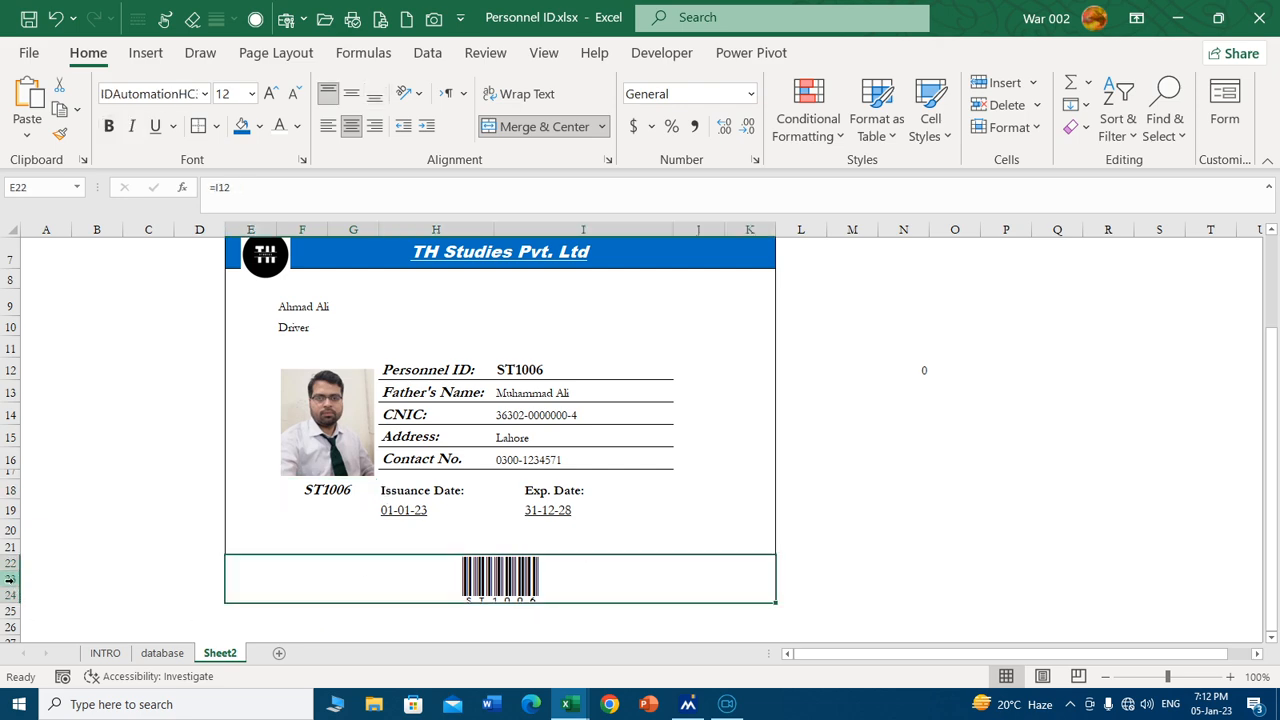
{"action": "left_click_drag", "start_coordinate": [12, 602], "coordinate": [14, 608]}
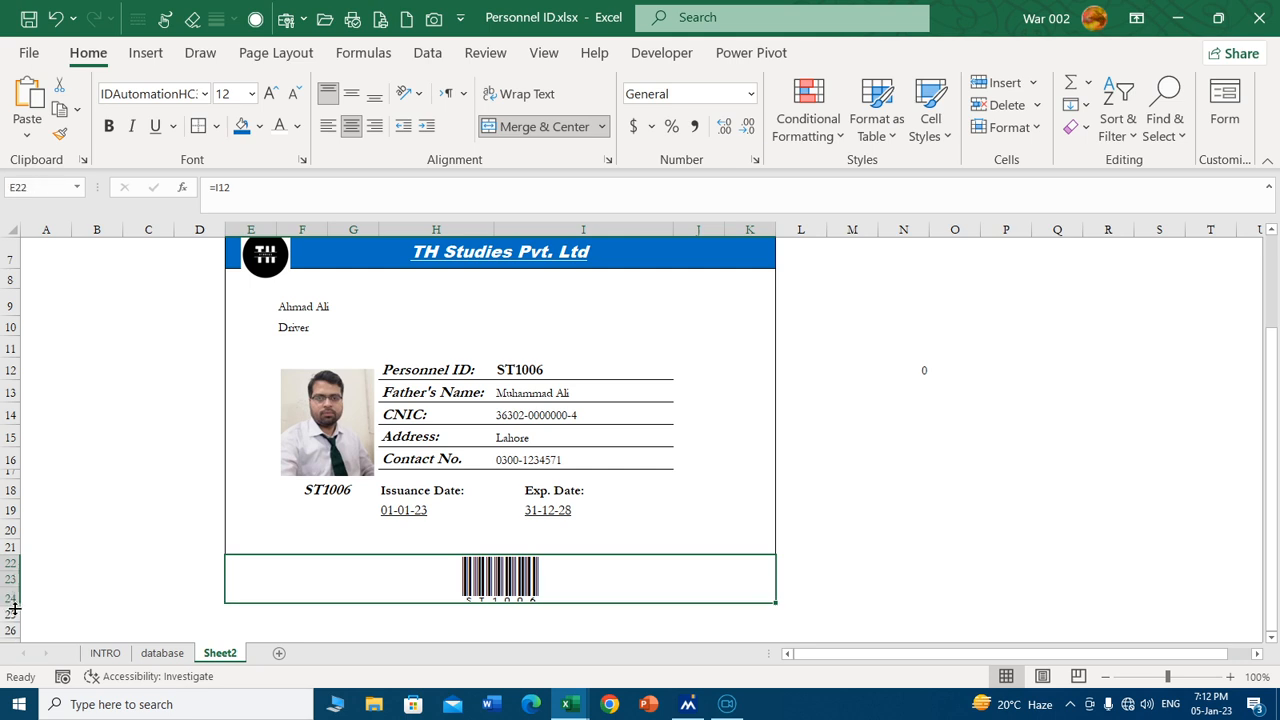
{"action": "left_click", "coordinate": [153, 474]}
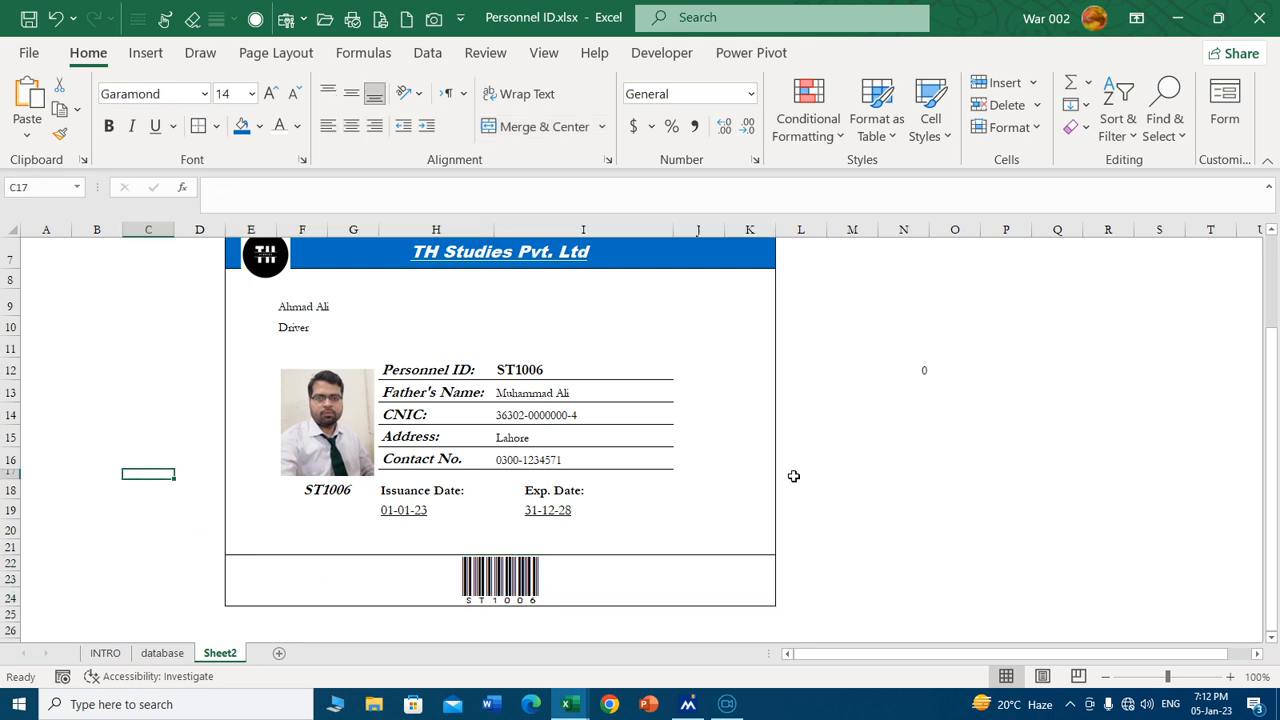
Make the employee name in F9 on the card bold at font size 22.
{"action": "scroll", "coordinate": [1023, 446], "scroll_direction": "up", "scroll_amount": 3}
{"action": "scroll", "coordinate": [1023, 446], "scroll_direction": "down", "scroll_amount": 2}
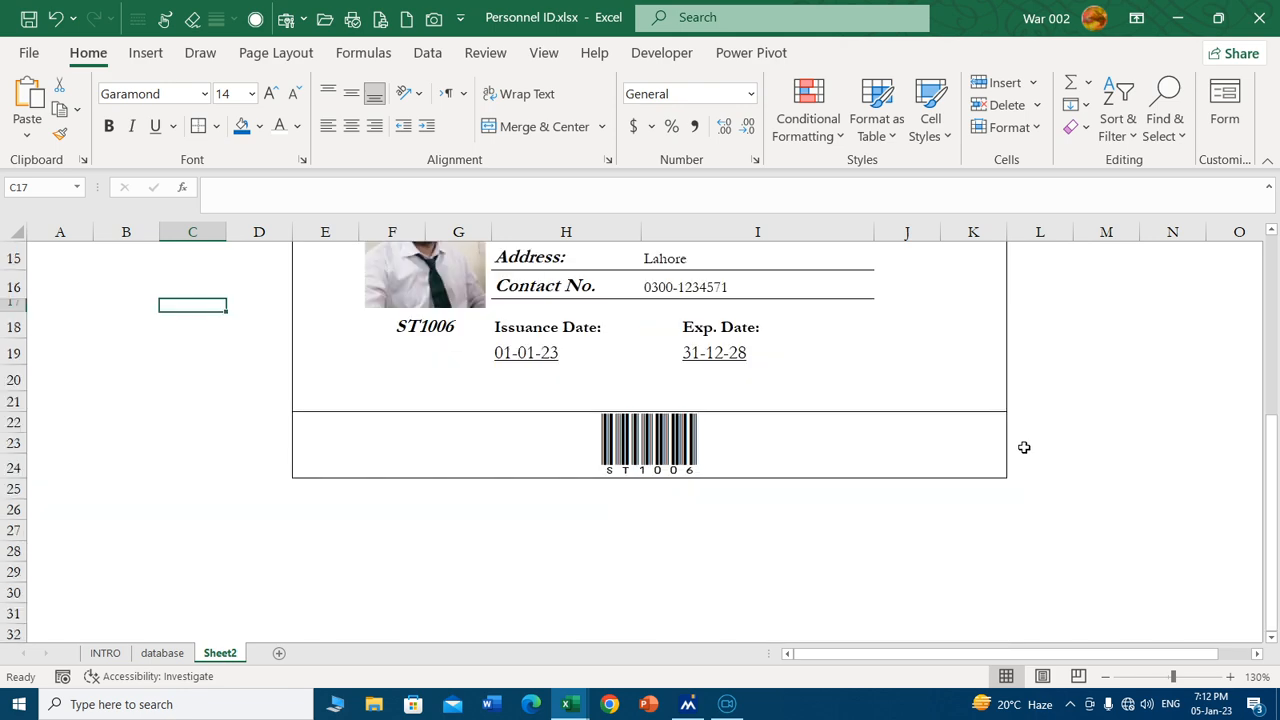
{"action": "scroll", "coordinate": [559, 421], "scroll_direction": "up", "scroll_amount": 2}
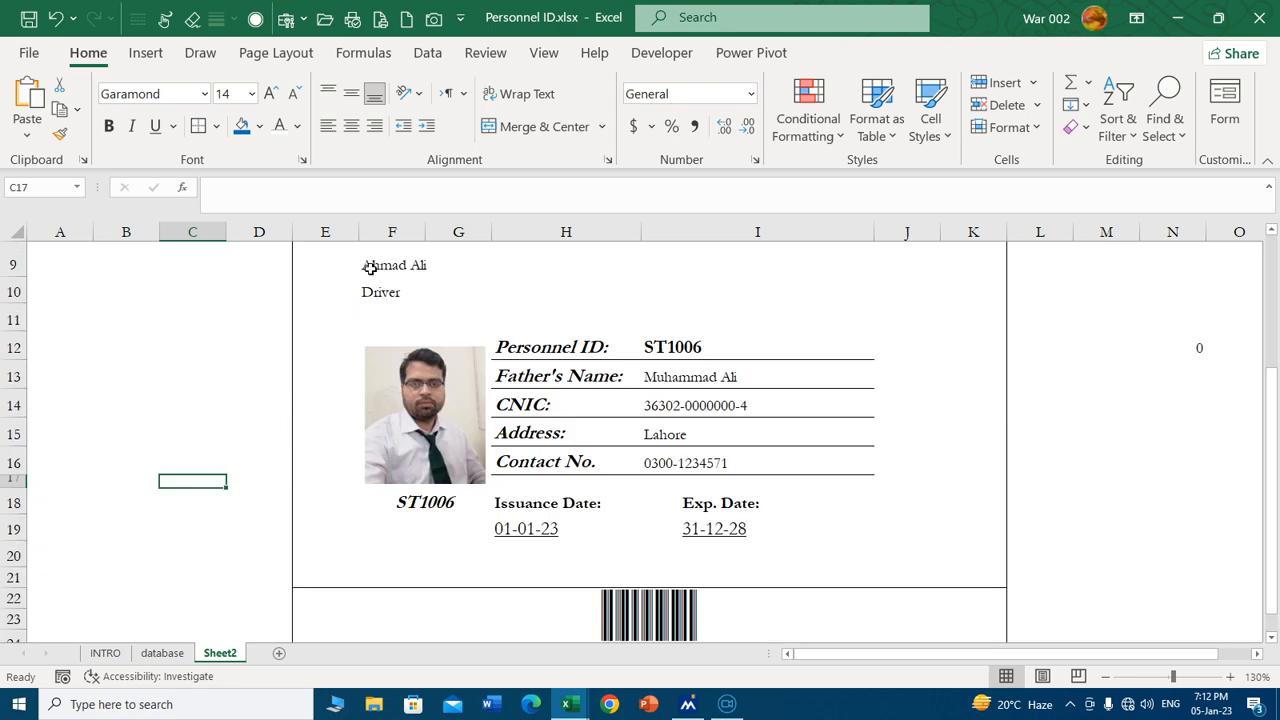
{"action": "scroll", "coordinate": [686, 614], "scroll_direction": "down", "scroll_amount": 1}
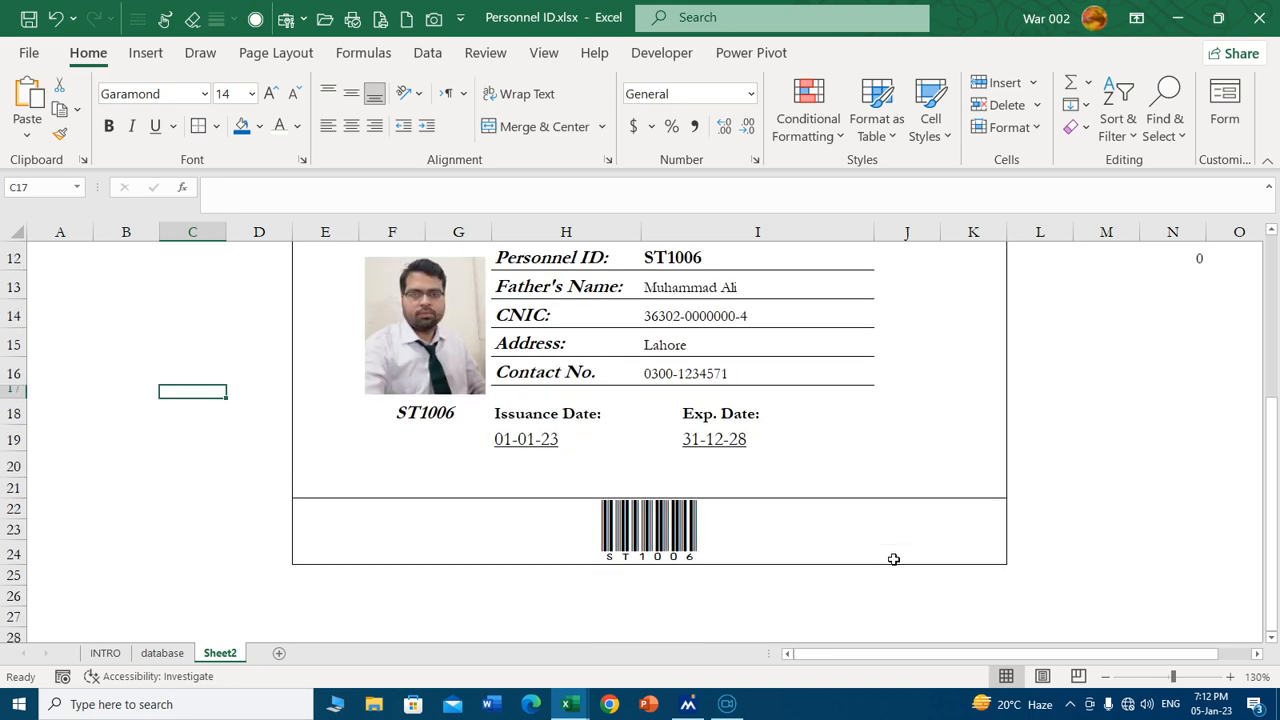
{"action": "scroll", "coordinate": [872, 513], "scroll_direction": "down", "scroll_amount": 1}
{"action": "scroll", "coordinate": [871, 513], "scroll_direction": "down", "scroll_amount": 1}
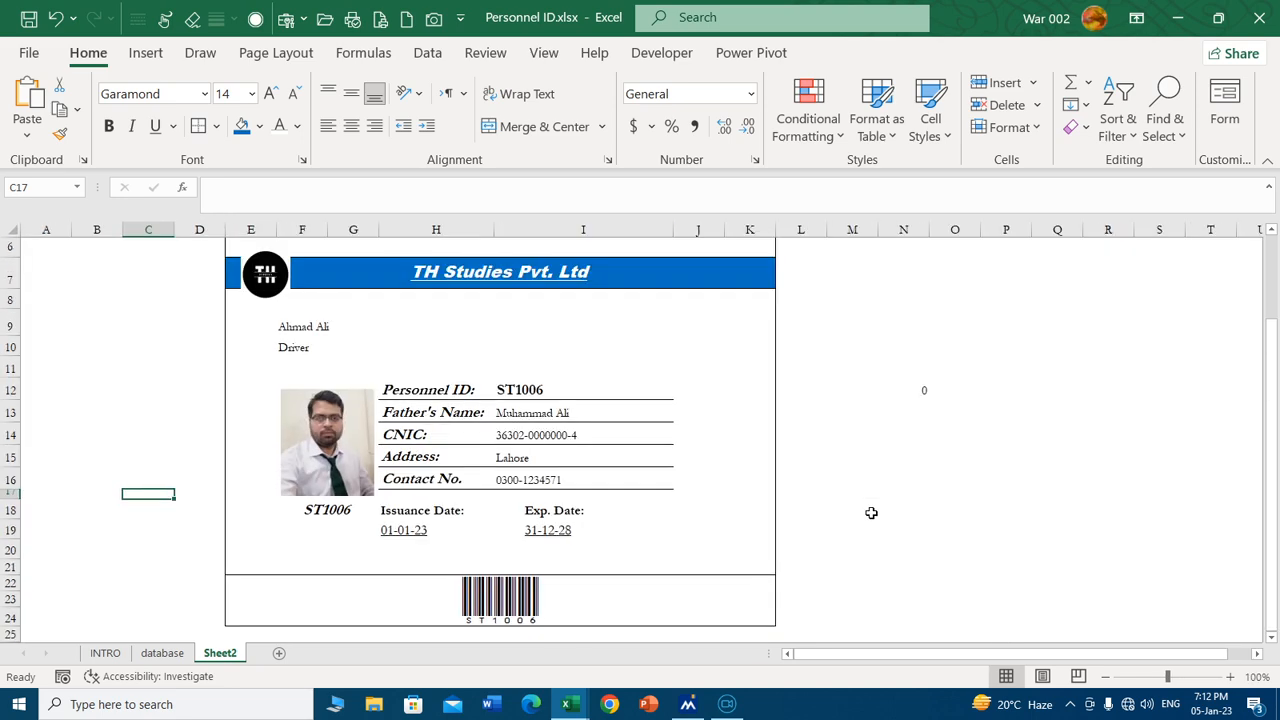
{"action": "left_click", "coordinate": [295, 333]}
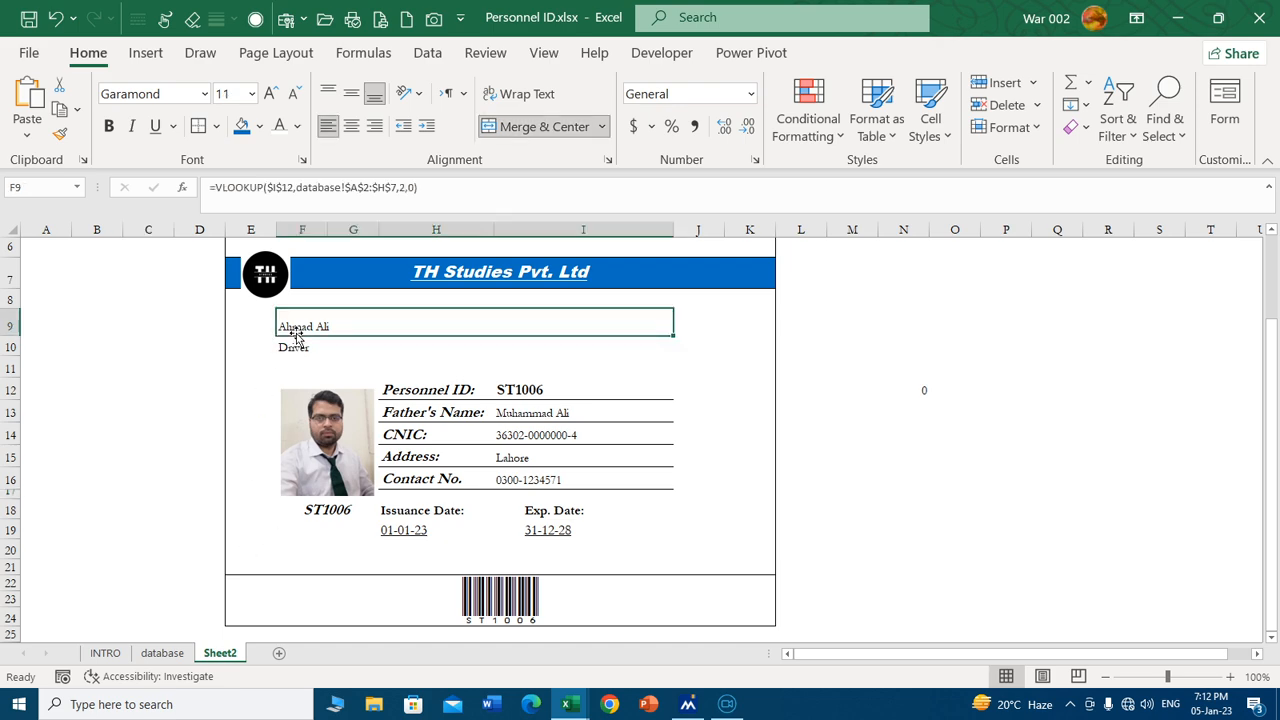
{"action": "left_click", "coordinate": [272, 94]}
{"action": "left_click", "coordinate": [272, 94]}
{"action": "left_click", "coordinate": [272, 94]}
{"action": "left_click", "coordinate": [272, 94]}
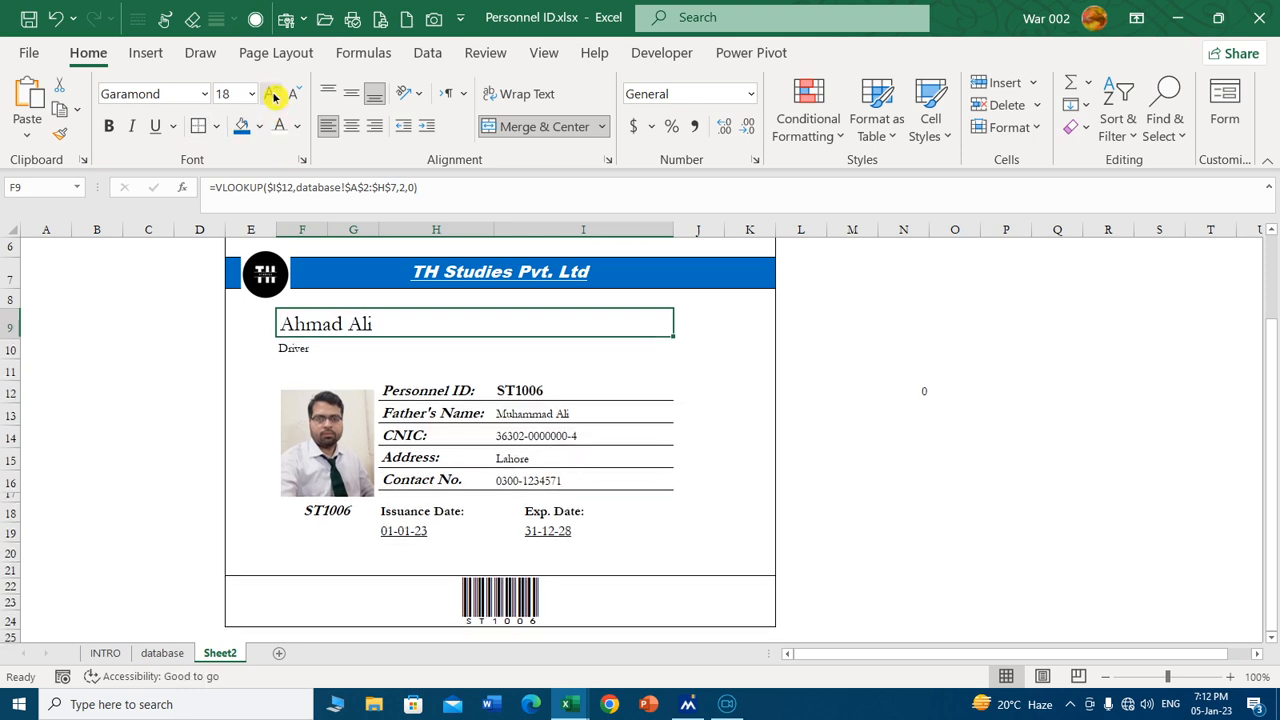
{"action": "left_click", "coordinate": [272, 94]}
{"action": "left_click", "coordinate": [272, 94]}
{"action": "left_click", "coordinate": [112, 126]}
Make the designation in F10 bold italic at size 18 and enlarge the employee name in F9 to size 24.
{"action": "left_click", "coordinate": [290, 349]}
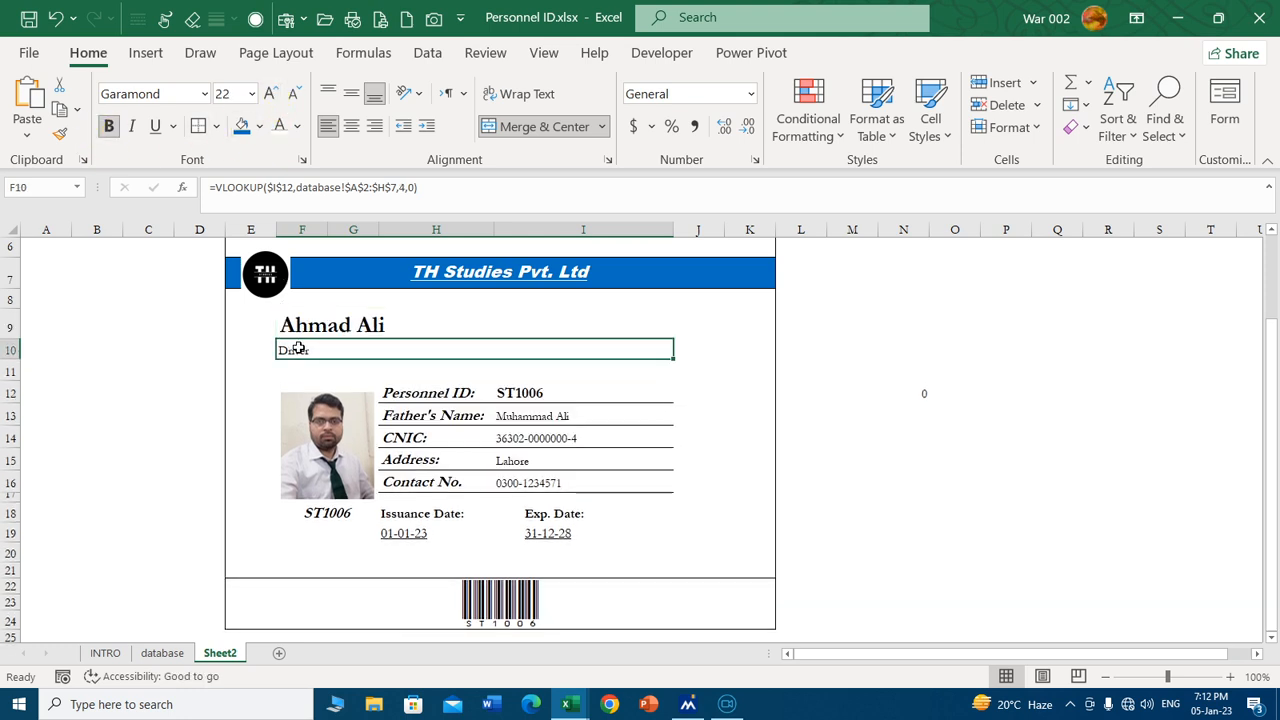
{"action": "left_click", "coordinate": [272, 94]}
{"action": "left_click", "coordinate": [272, 94]}
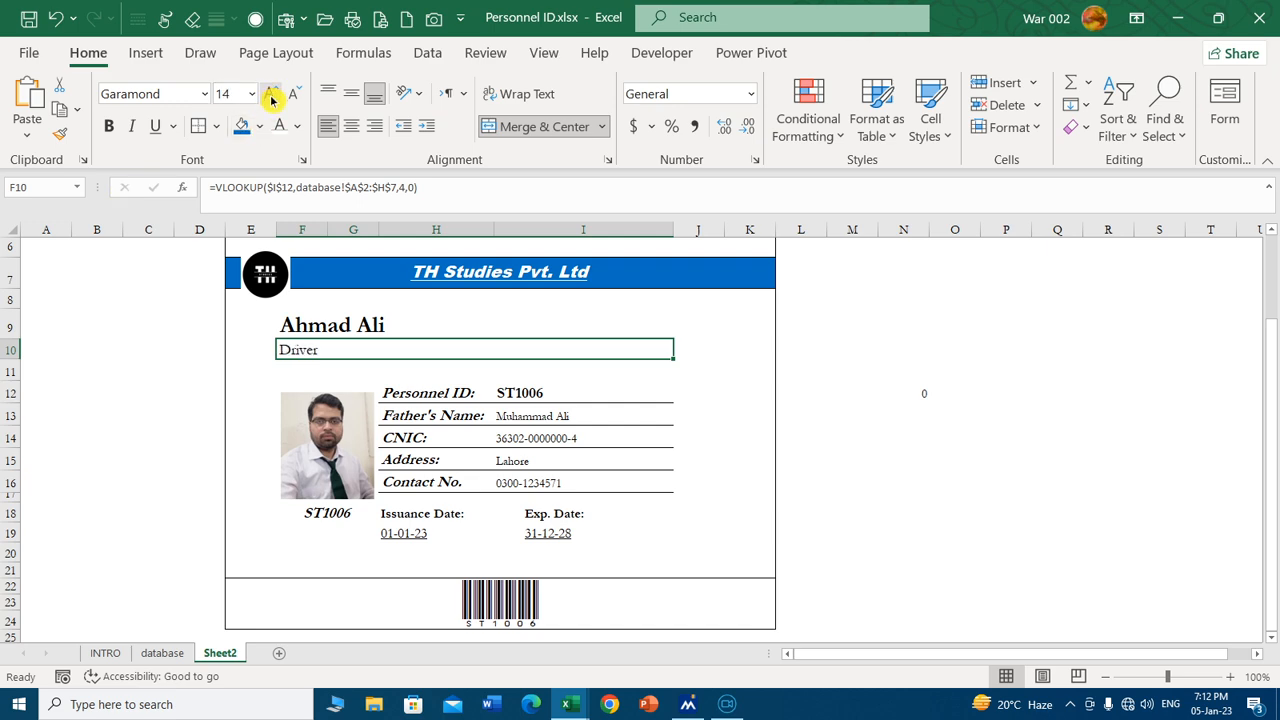
{"action": "left_click", "coordinate": [131, 126]}
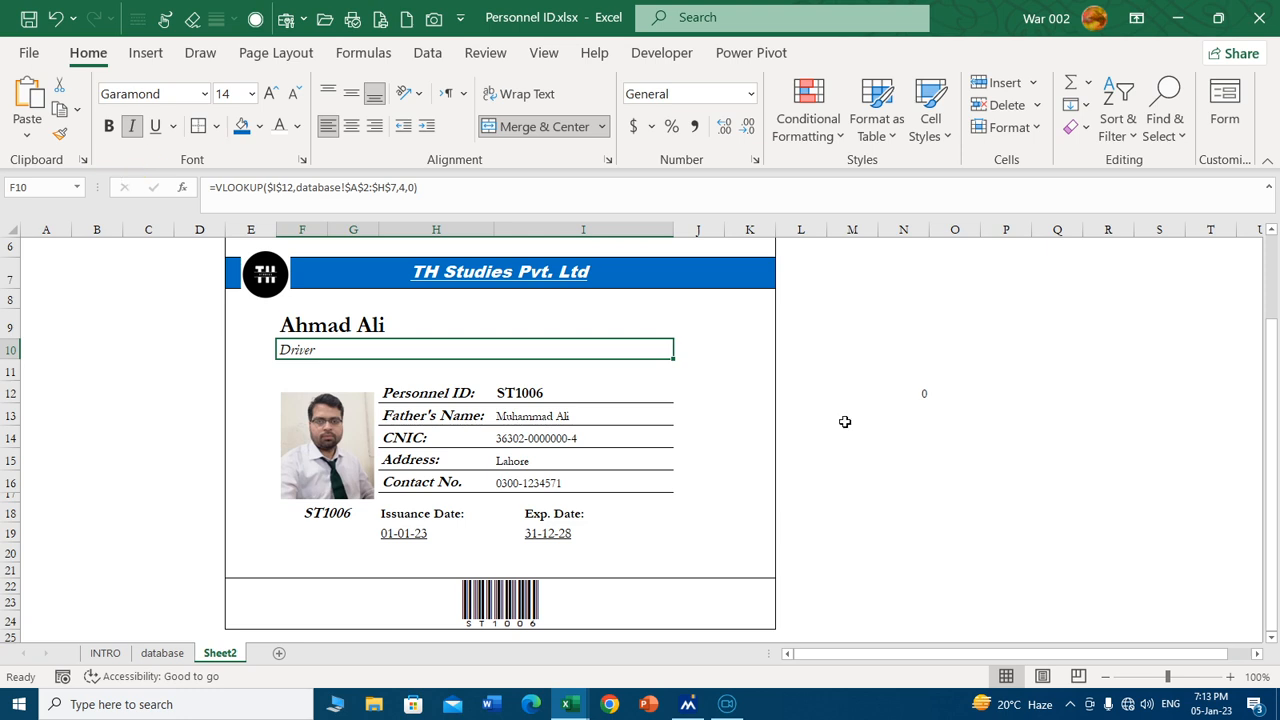
{"action": "scroll", "coordinate": [845, 421], "scroll_direction": "up", "scroll_amount": 1}
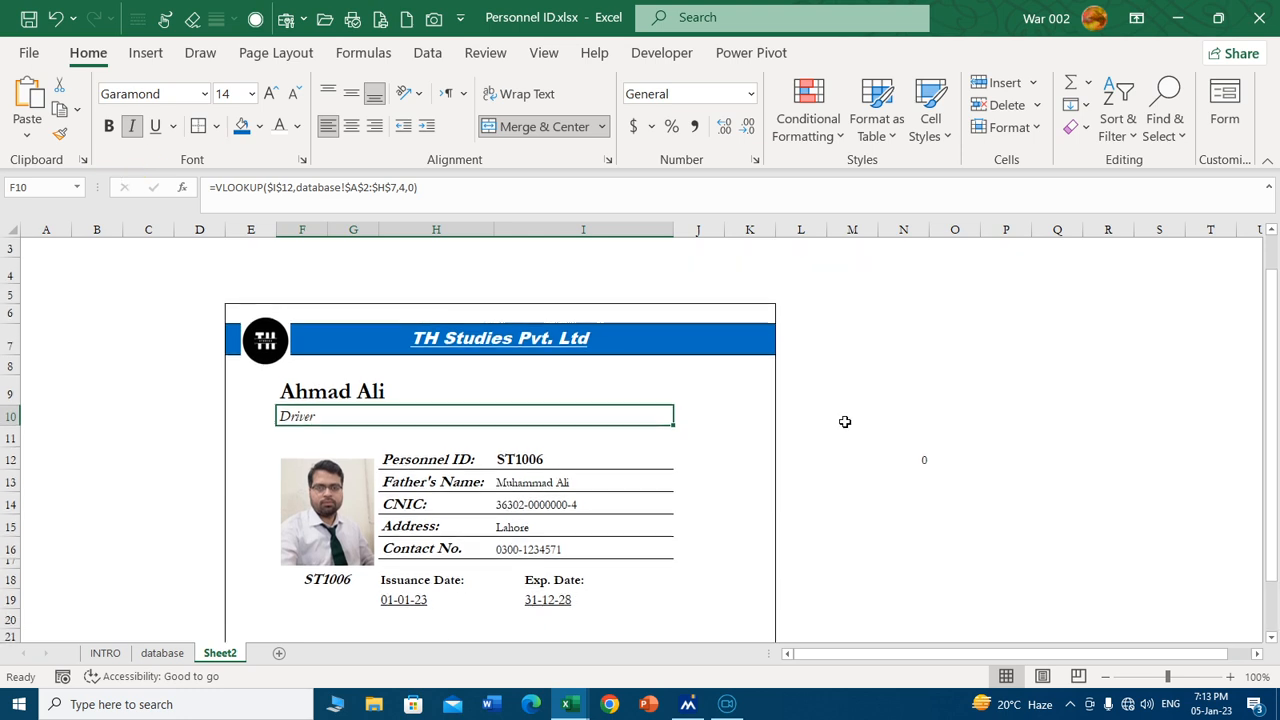
{"action": "left_click", "coordinate": [108, 126]}
{"action": "left_click", "coordinate": [266, 94]}
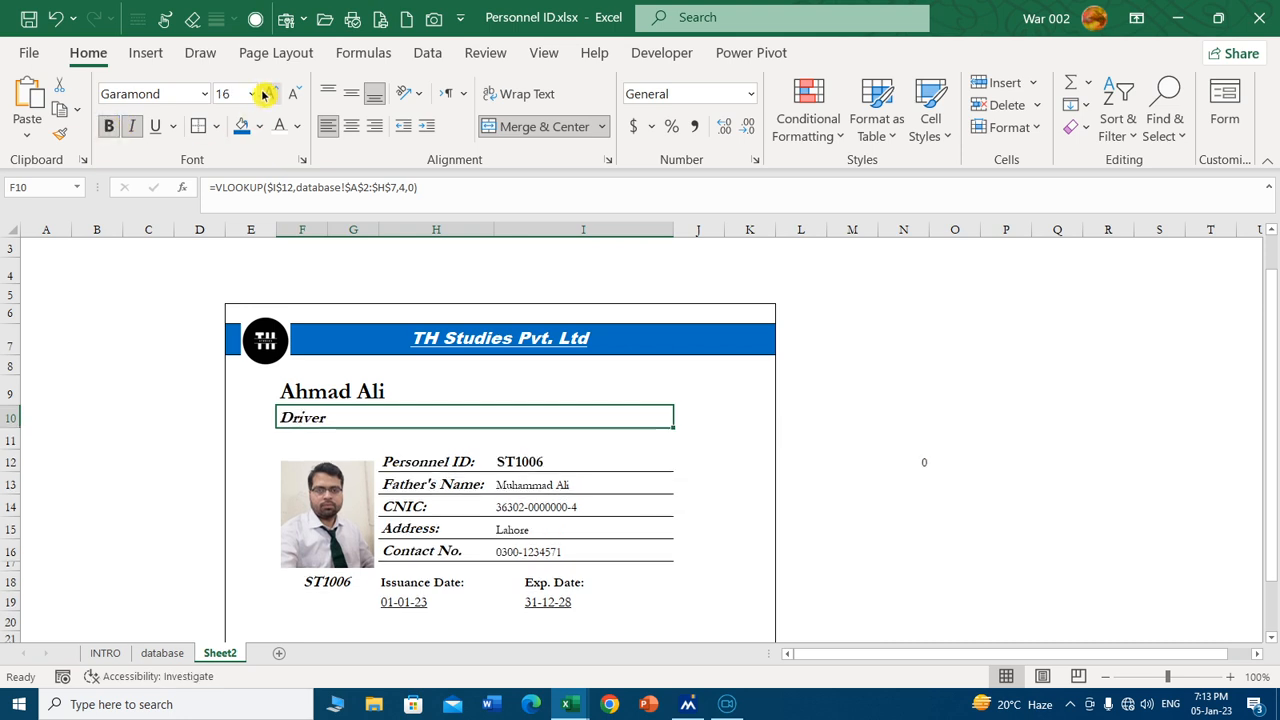
{"action": "left_click", "coordinate": [266, 94]}
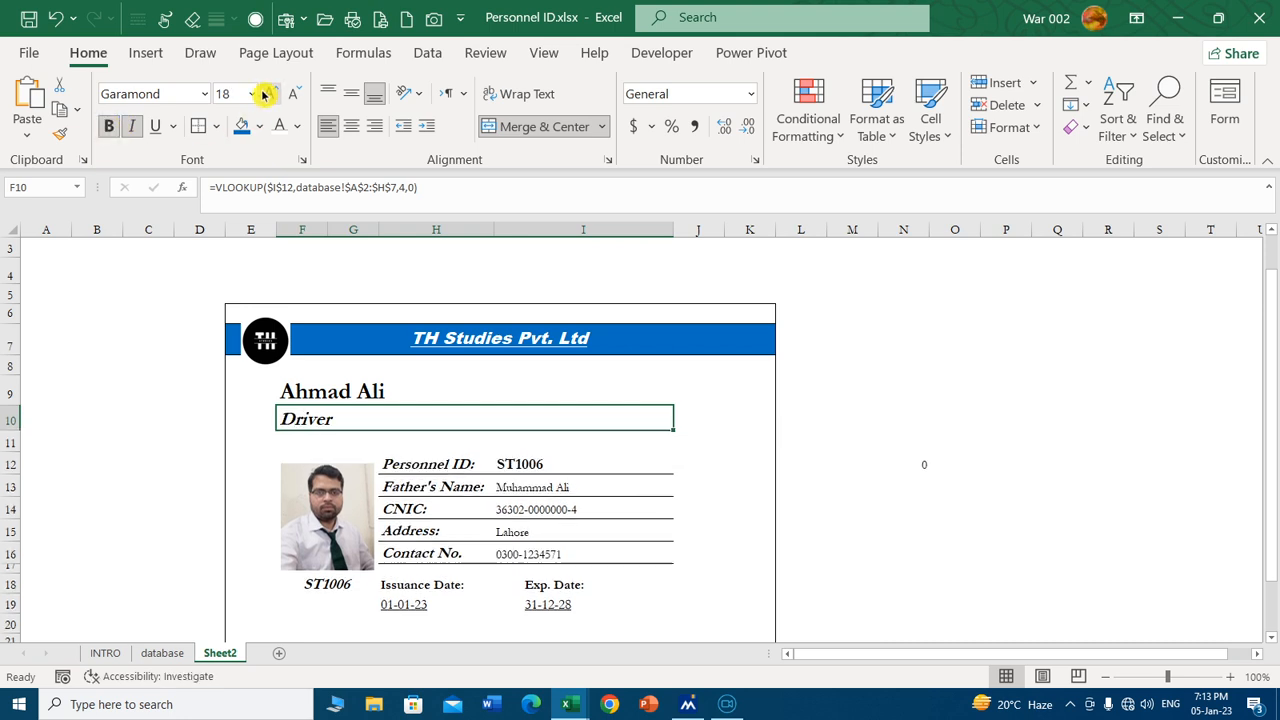
{"action": "left_click", "coordinate": [347, 390]}
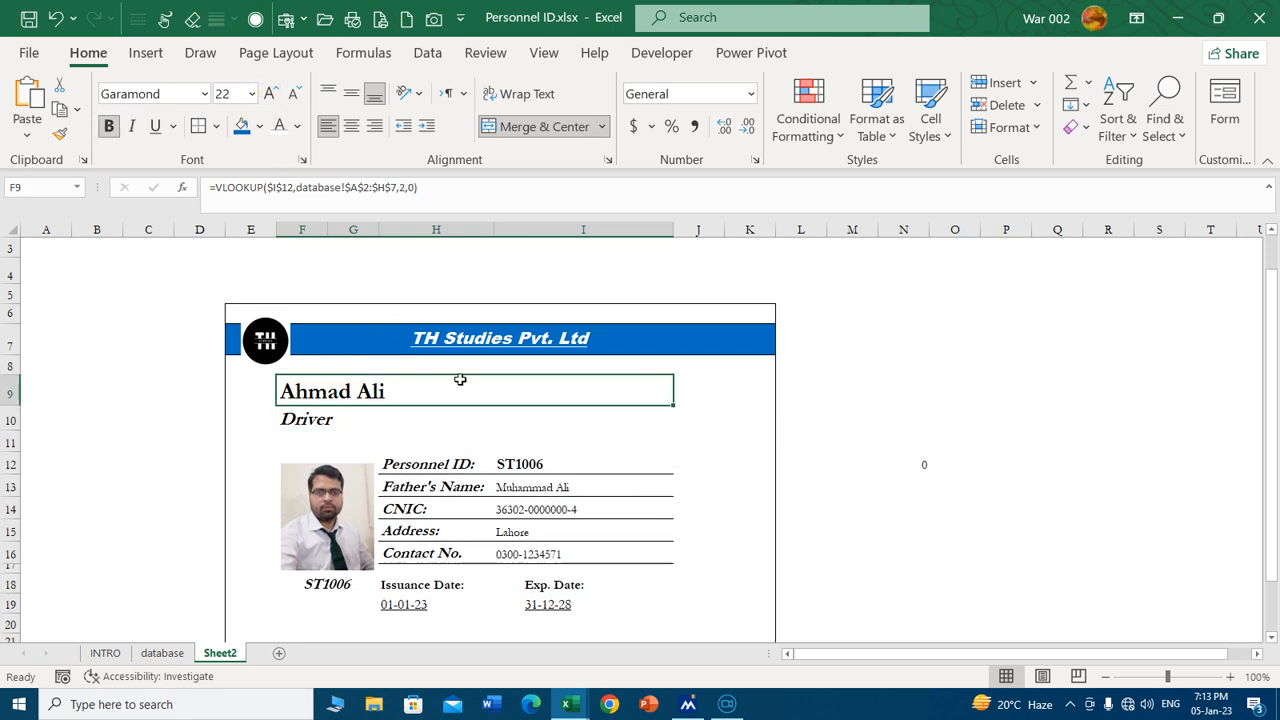
{"action": "left_click", "coordinate": [267, 94]}
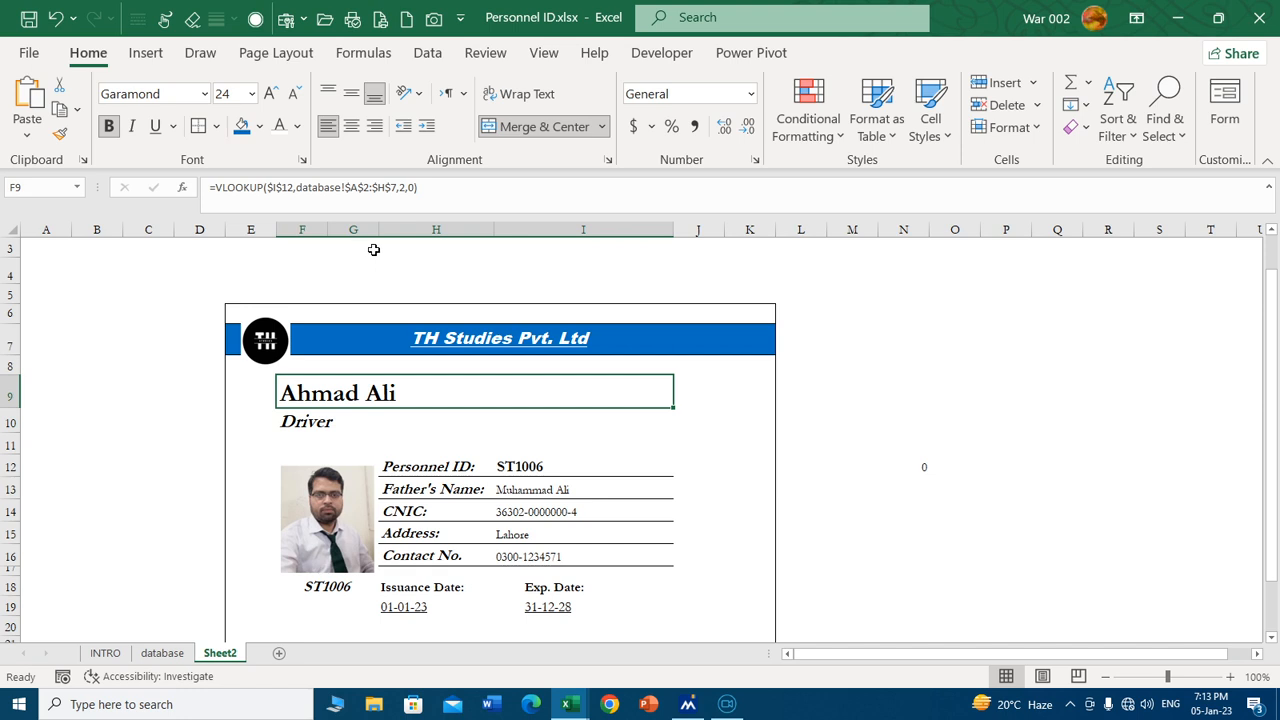
Review the employee rows on the database sheet against the finished card on Sheet2.
{"action": "left_click", "coordinate": [168, 655]}
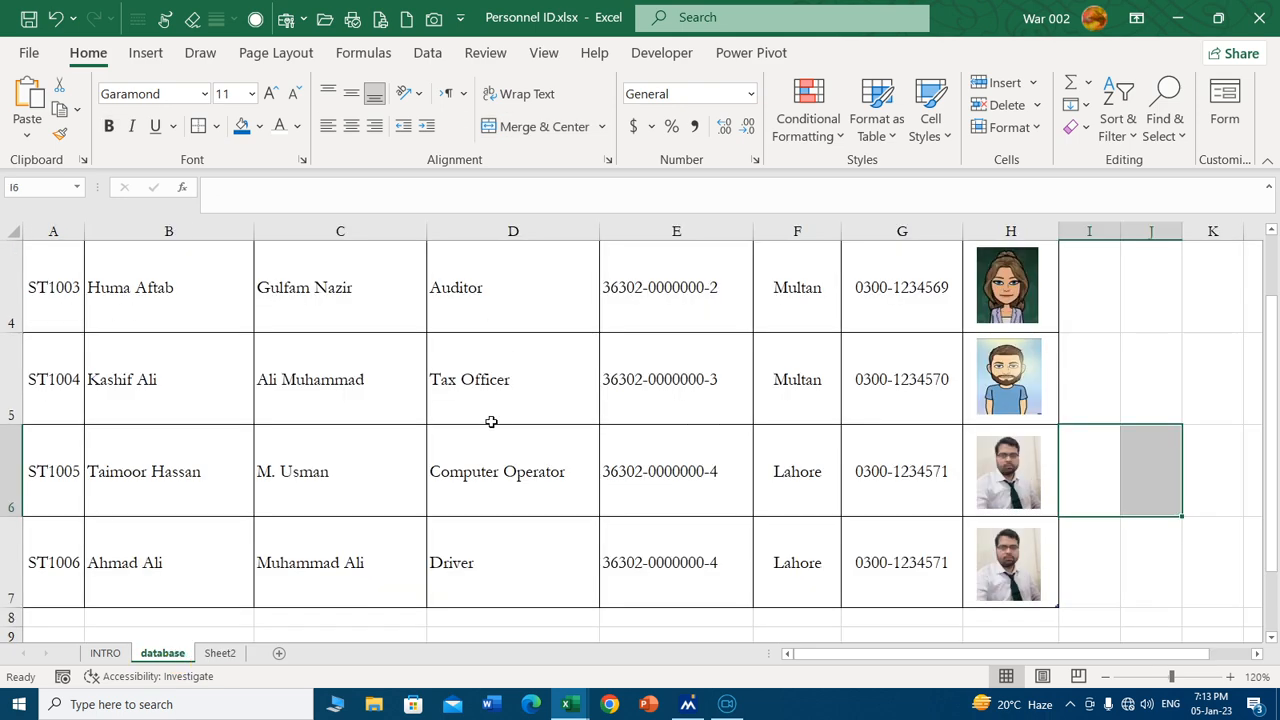
{"action": "left_click", "coordinate": [220, 653]}
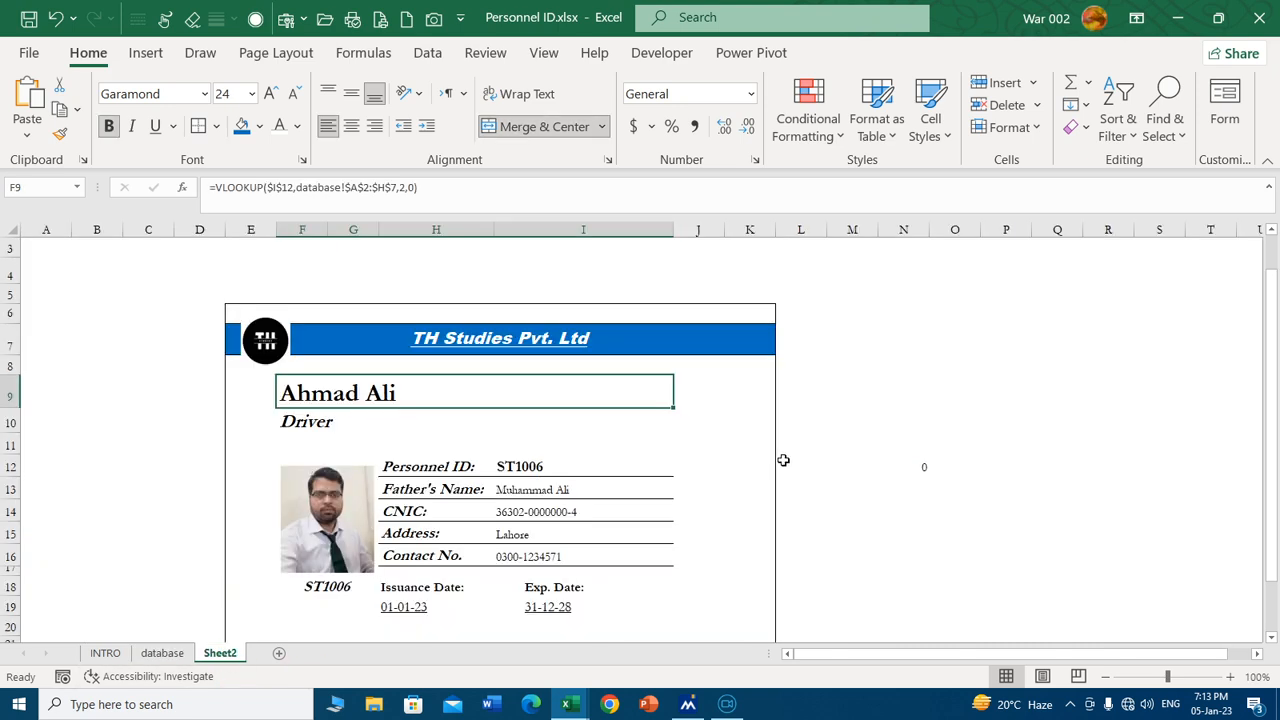
{"action": "scroll", "coordinate": [441, 448], "scroll_direction": "down", "scroll_amount": 1}
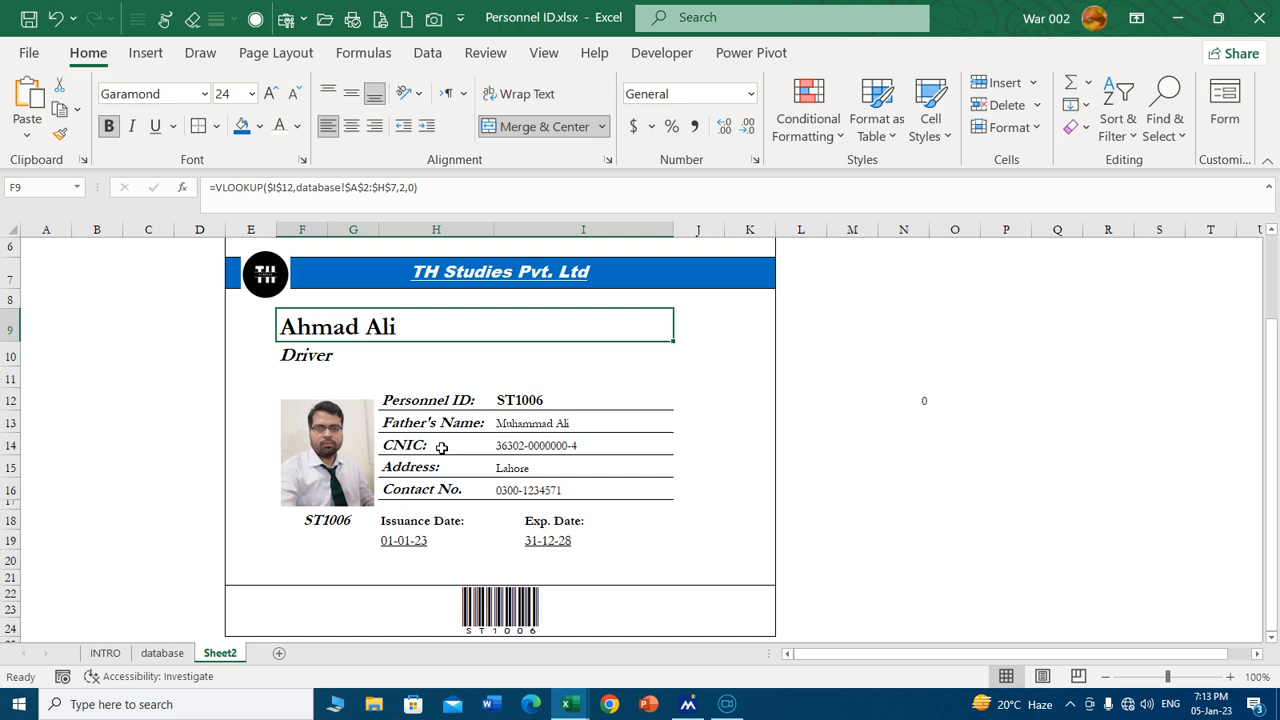
{"action": "left_click", "coordinate": [163, 653]}
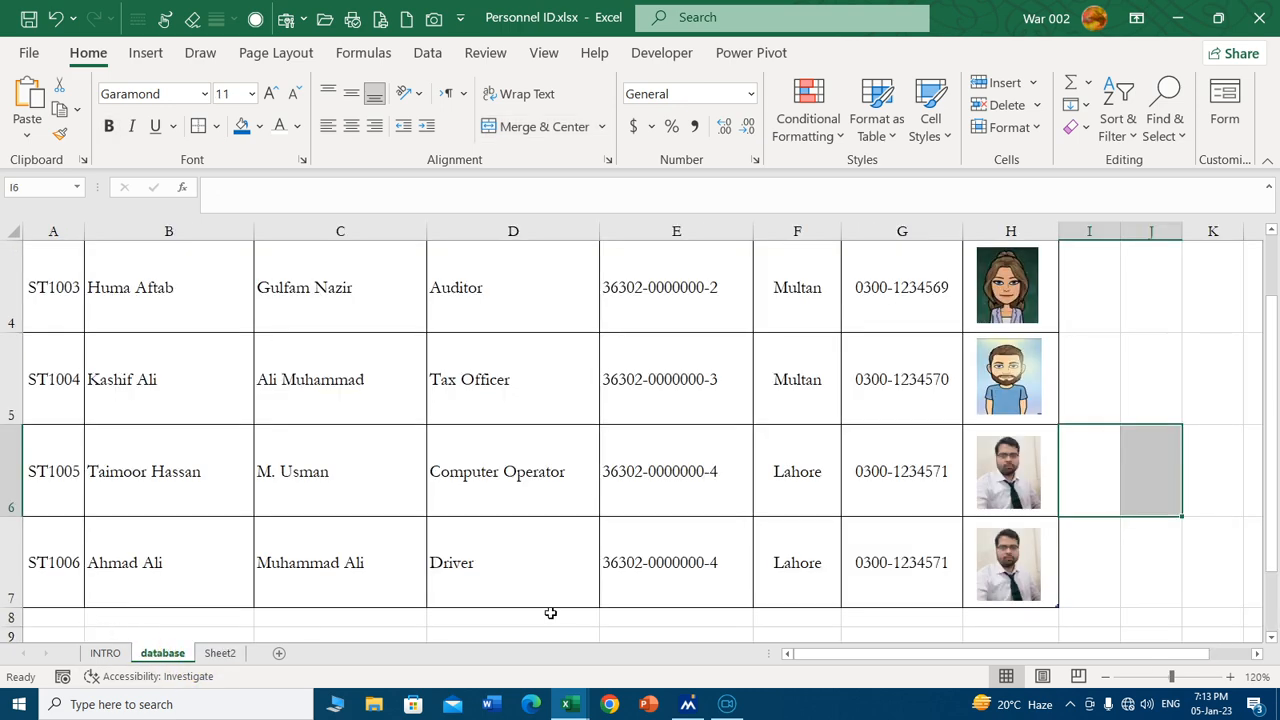
{"action": "left_click", "coordinate": [1149, 590]}
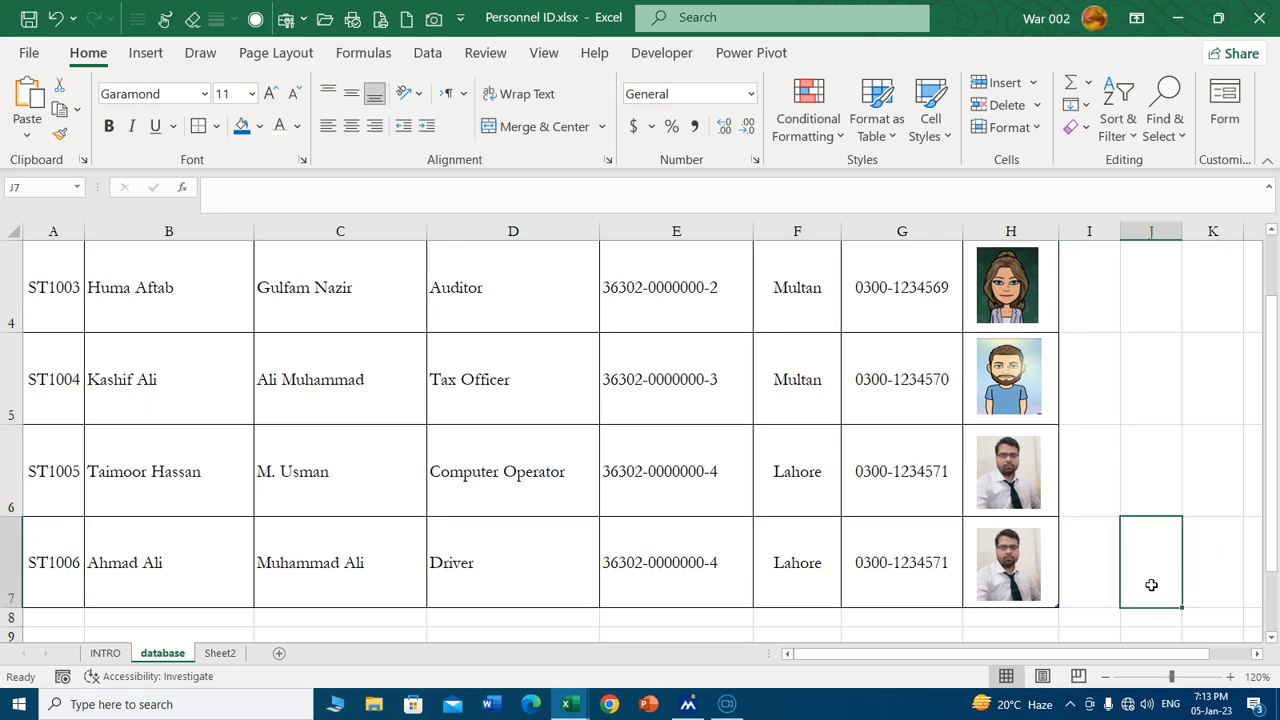
{"action": "scroll", "coordinate": [470, 457], "scroll_direction": "up", "scroll_amount": 1}
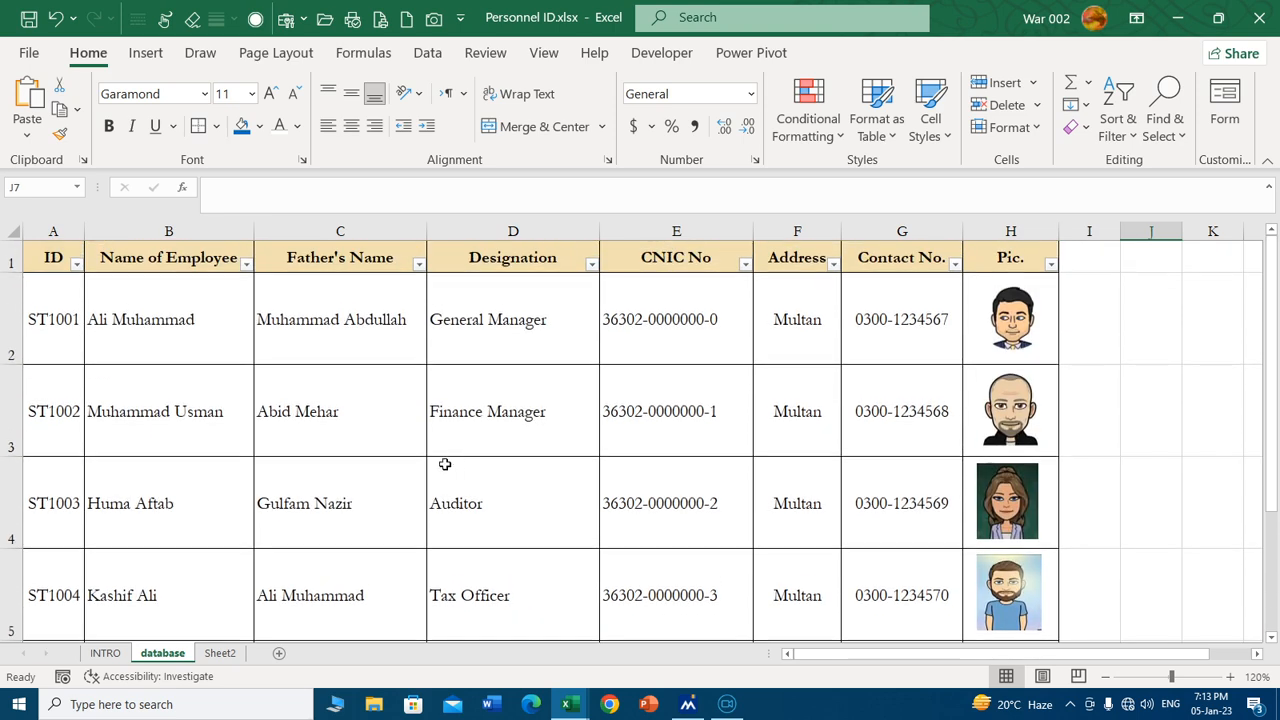
{"action": "left_click", "coordinate": [220, 653]}
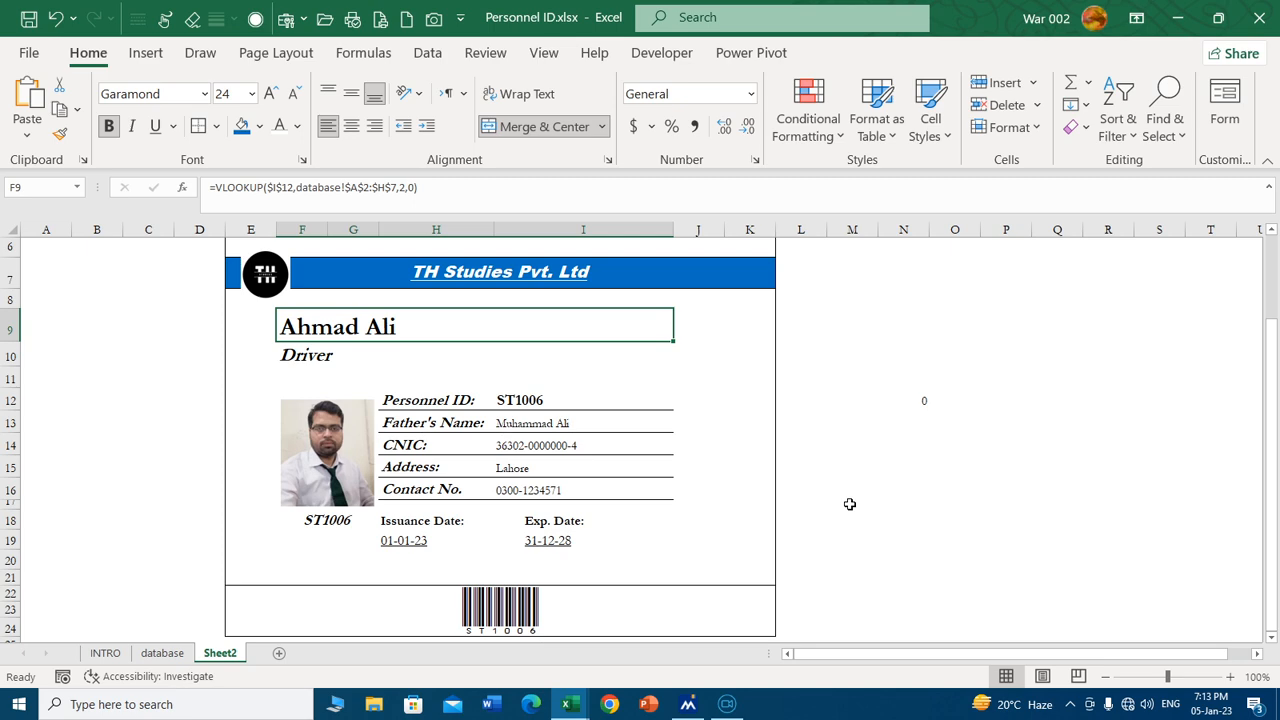
Check Sheet2's print preview and remove the vertical page break through the card in Page Break Preview, returning to Normal view.
{"action": "key", "text": "ctrl+p"}
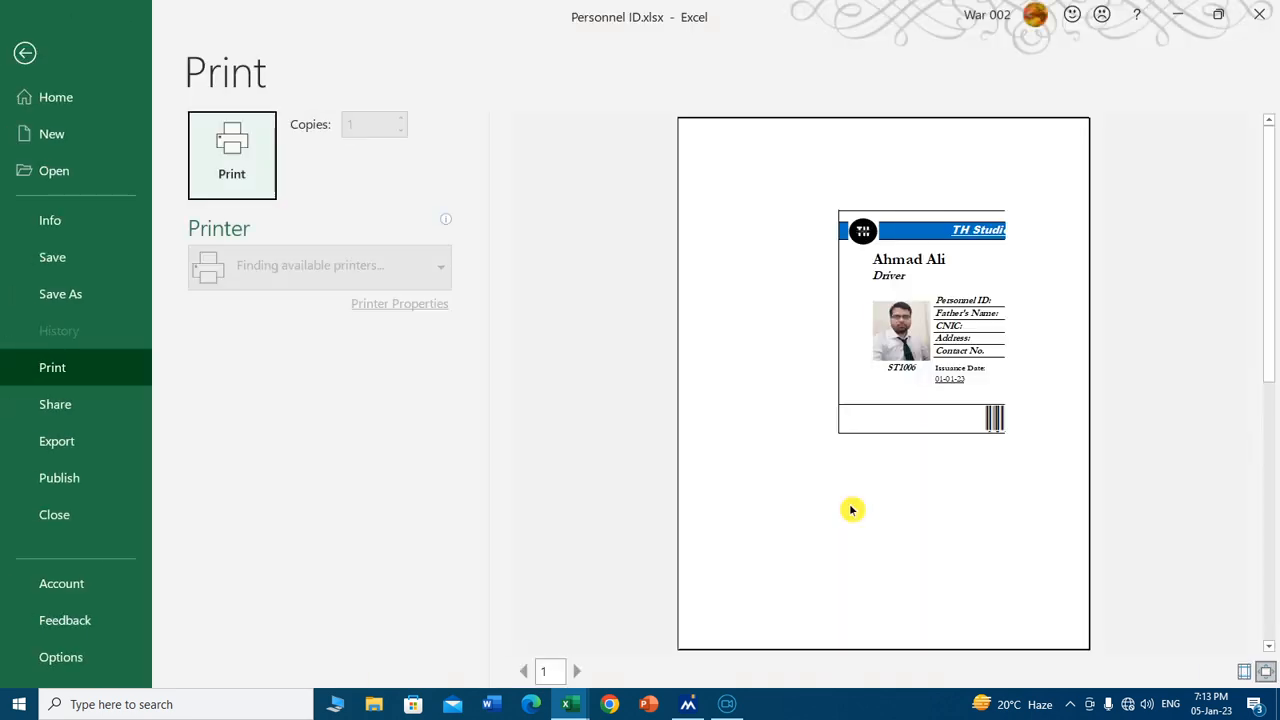
{"action": "key", "text": "Escape"}
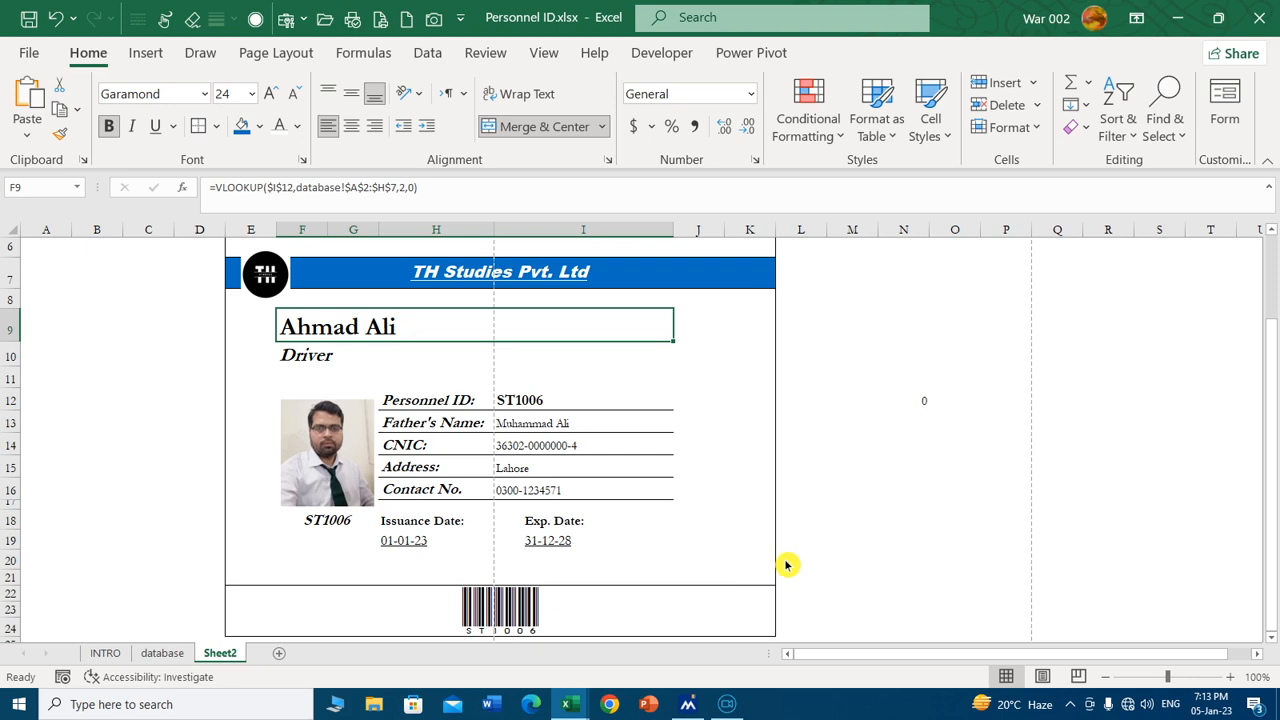
{"action": "left_click", "coordinate": [1078, 677]}
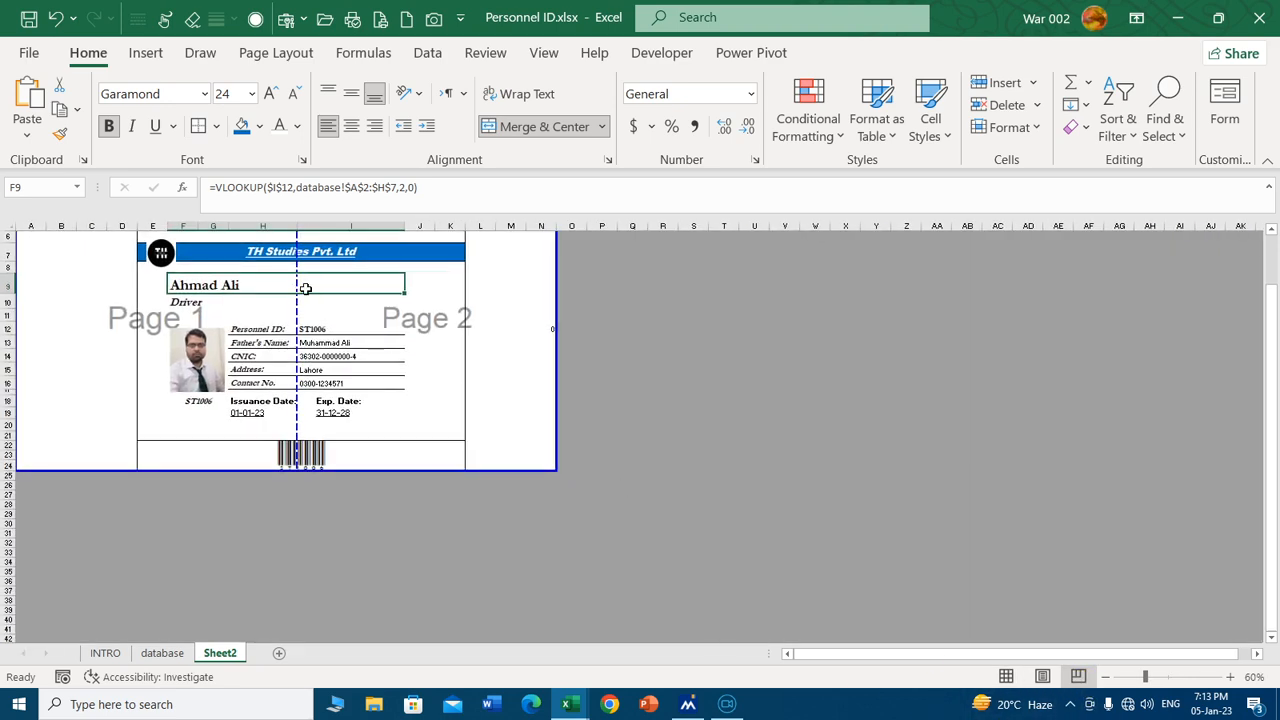
{"action": "left_click_drag", "start_coordinate": [296, 284], "coordinate": [578, 519]}
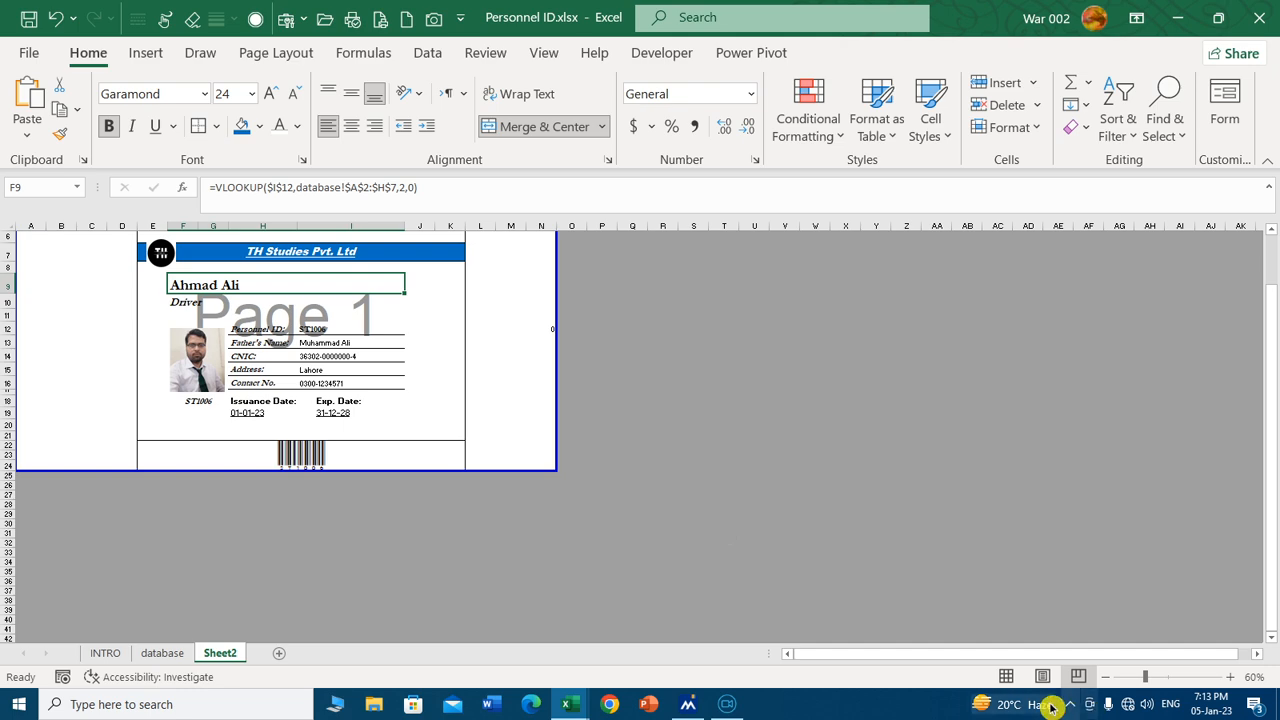
{"action": "left_click", "coordinate": [1006, 677]}
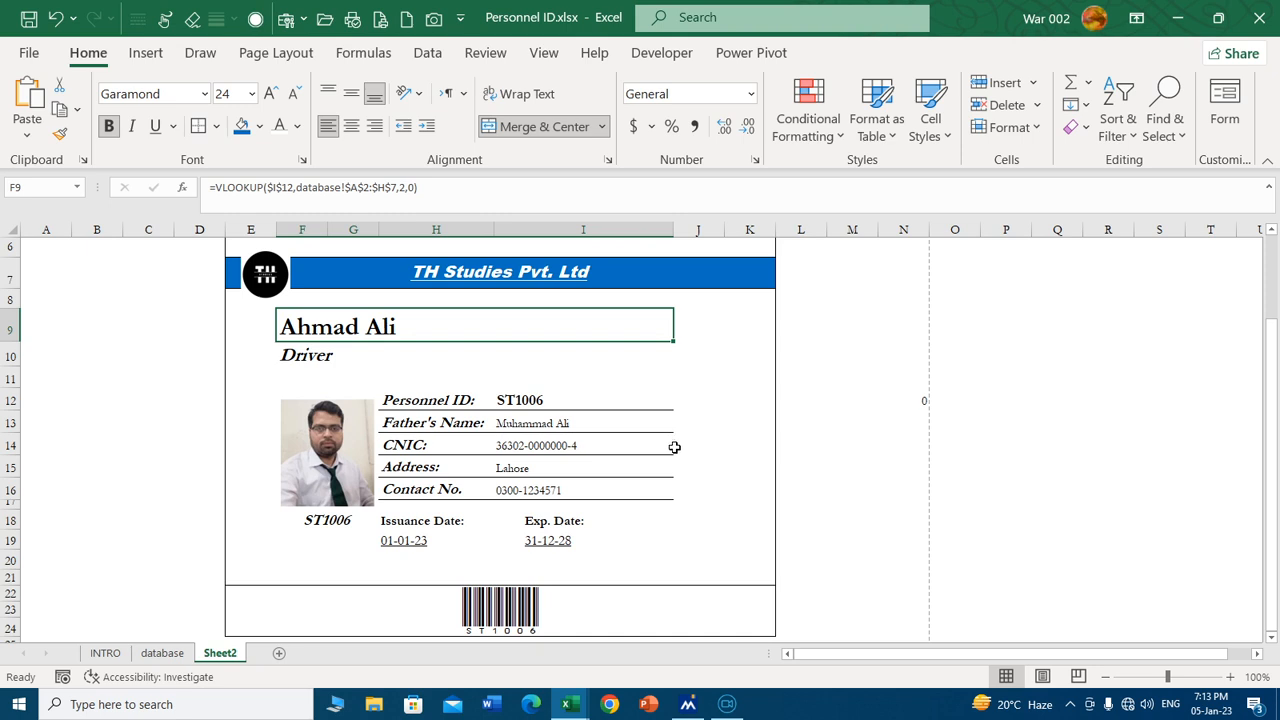
Zoom in on the card in the print preview to check how it prints on the page.
{"action": "key", "text": "ctrl+p"}
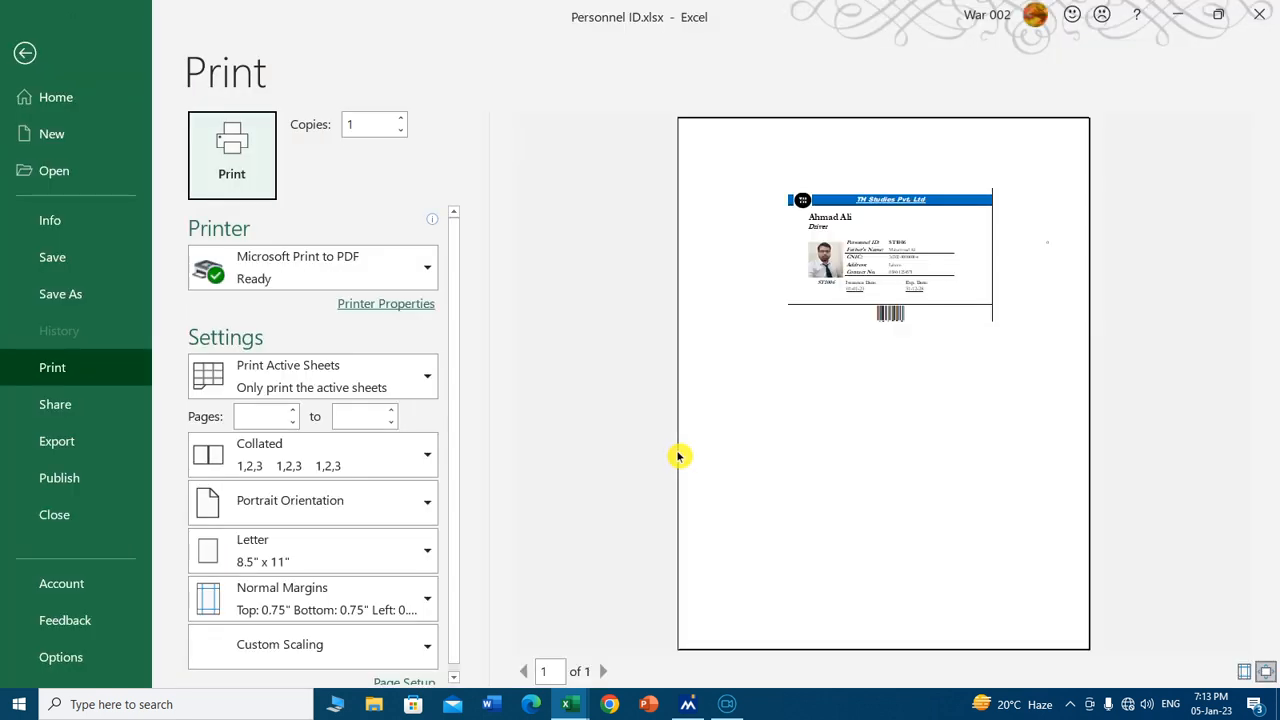
{"action": "left_click", "coordinate": [910, 333]}
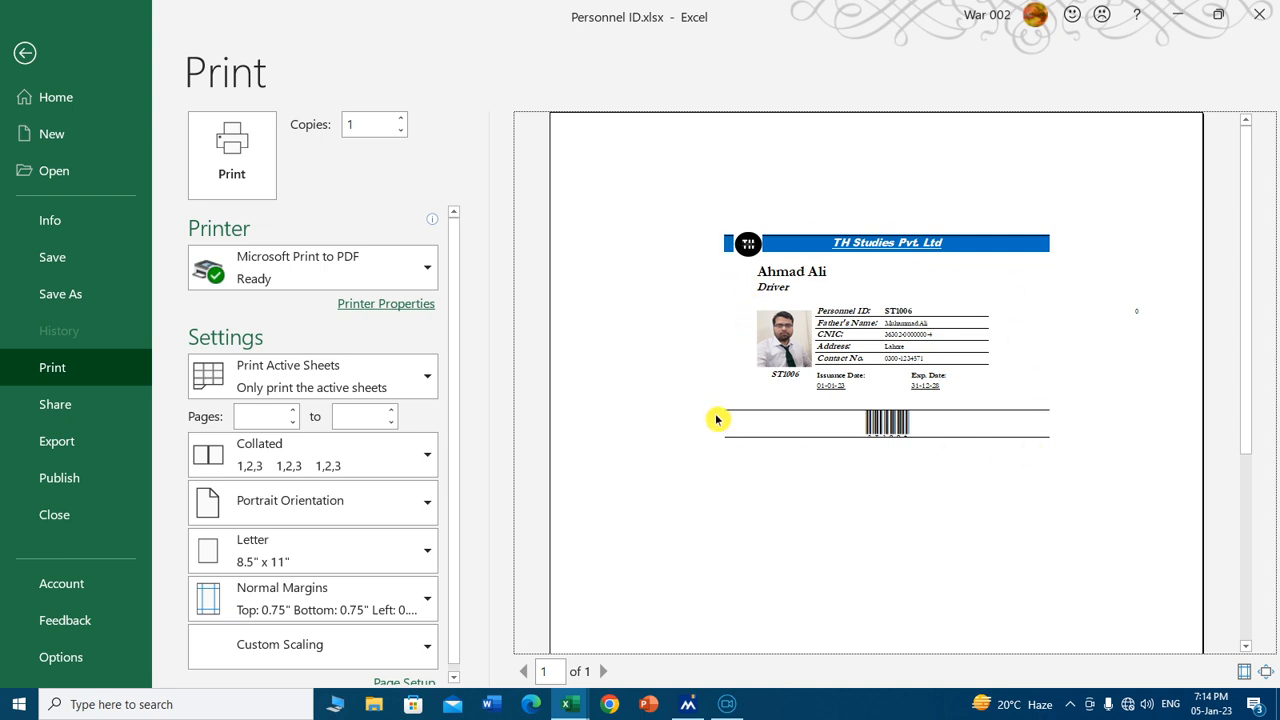
{"action": "key", "text": "Escape"}
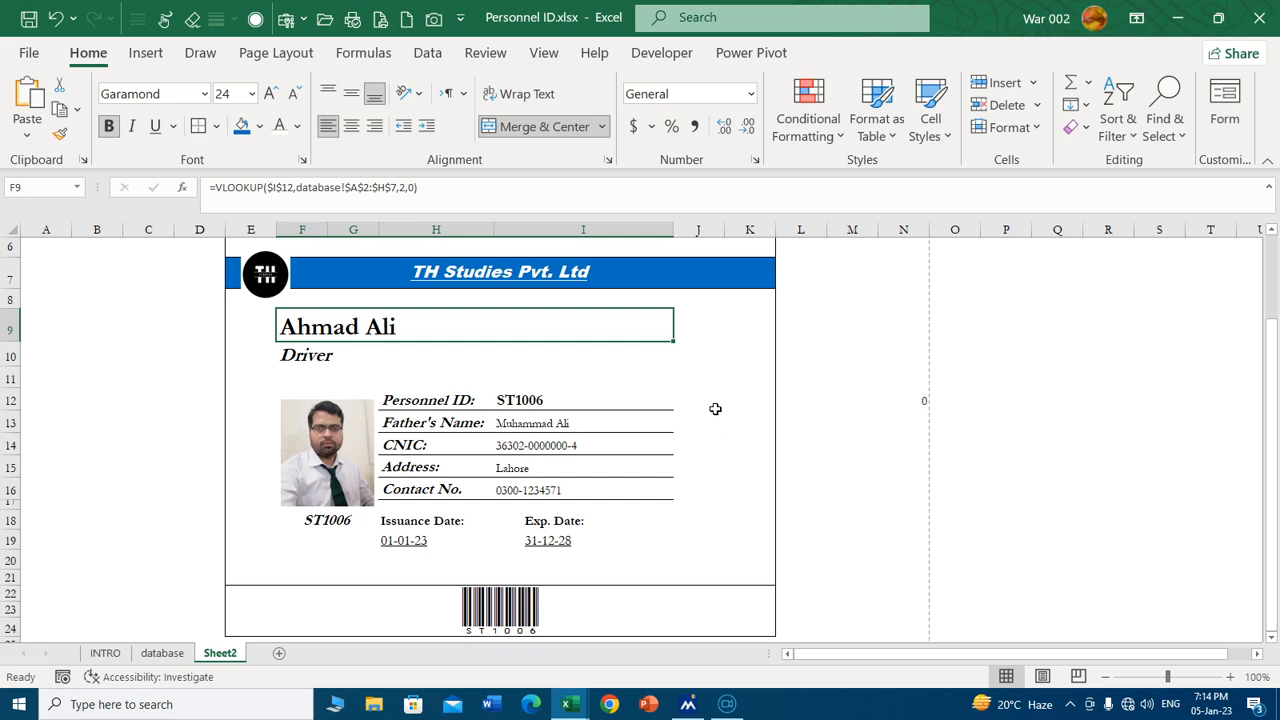
Copy the card range E6:K24, paste it as a linked picture at M6 and move the picture to start in column O.
{"action": "scroll", "coordinate": [684, 361], "scroll_direction": "up", "scroll_amount": 2}
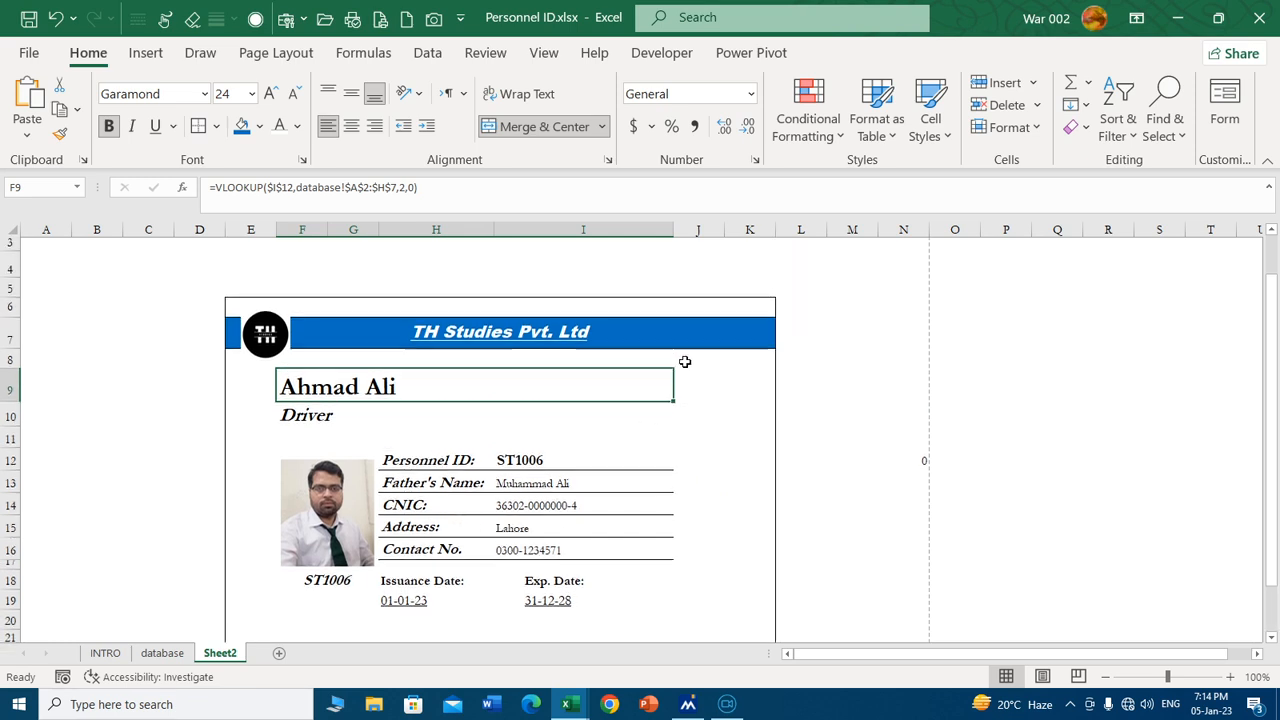
{"action": "scroll", "coordinate": [684, 361], "scroll_direction": "down", "scroll_amount": 1}
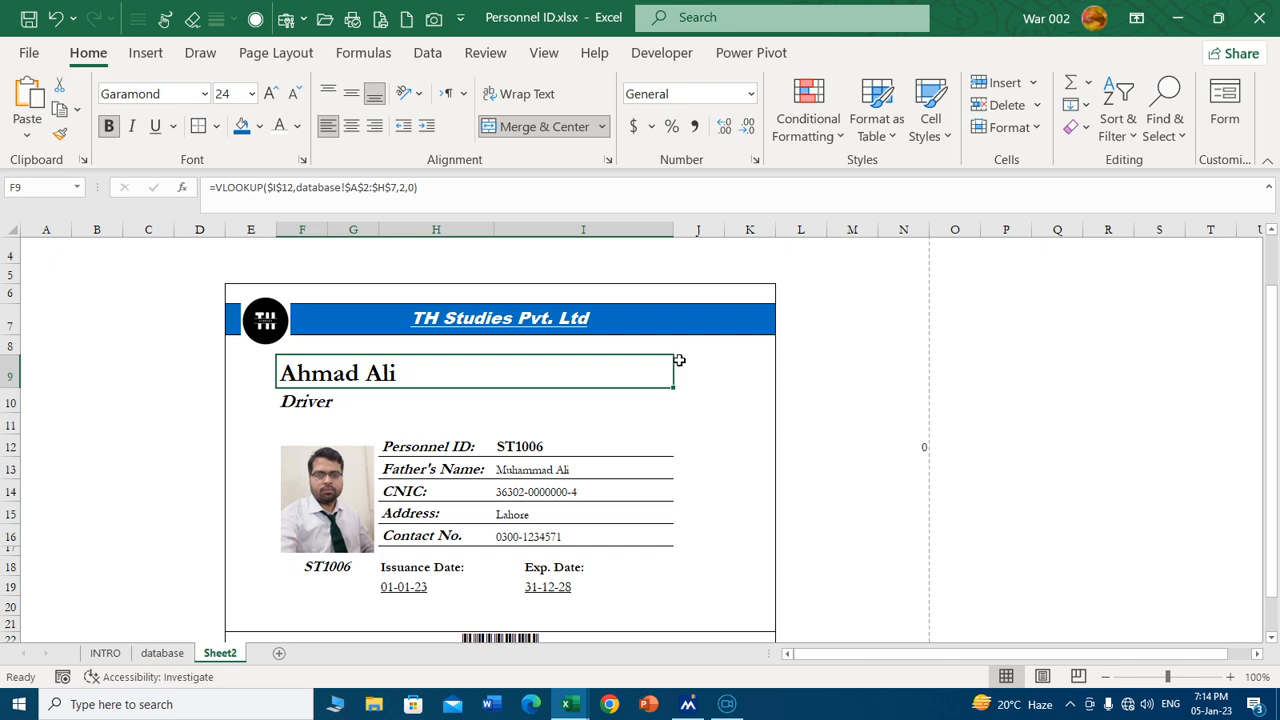
{"action": "left_click_drag", "start_coordinate": [246, 289], "coordinate": [711, 611]}
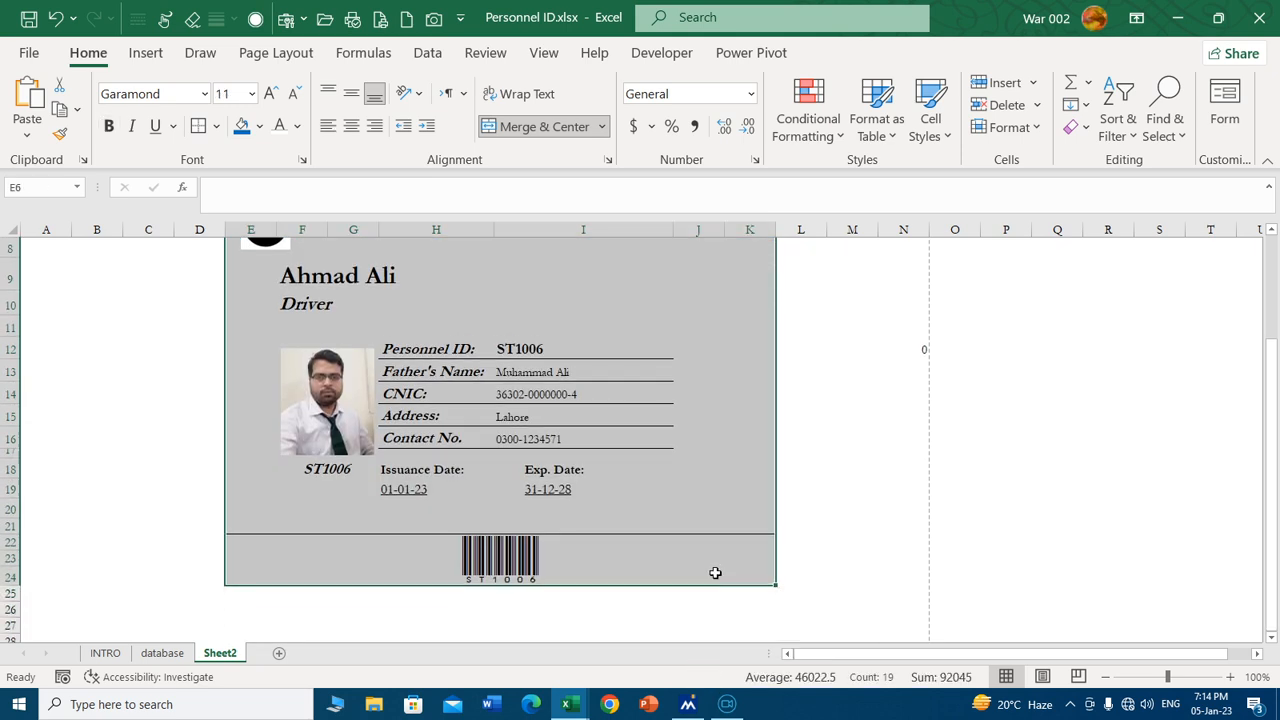
{"action": "key", "text": "ctrl+c"}
{"action": "scroll", "coordinate": [1260, 440], "scroll_direction": "up", "scroll_amount": 2}
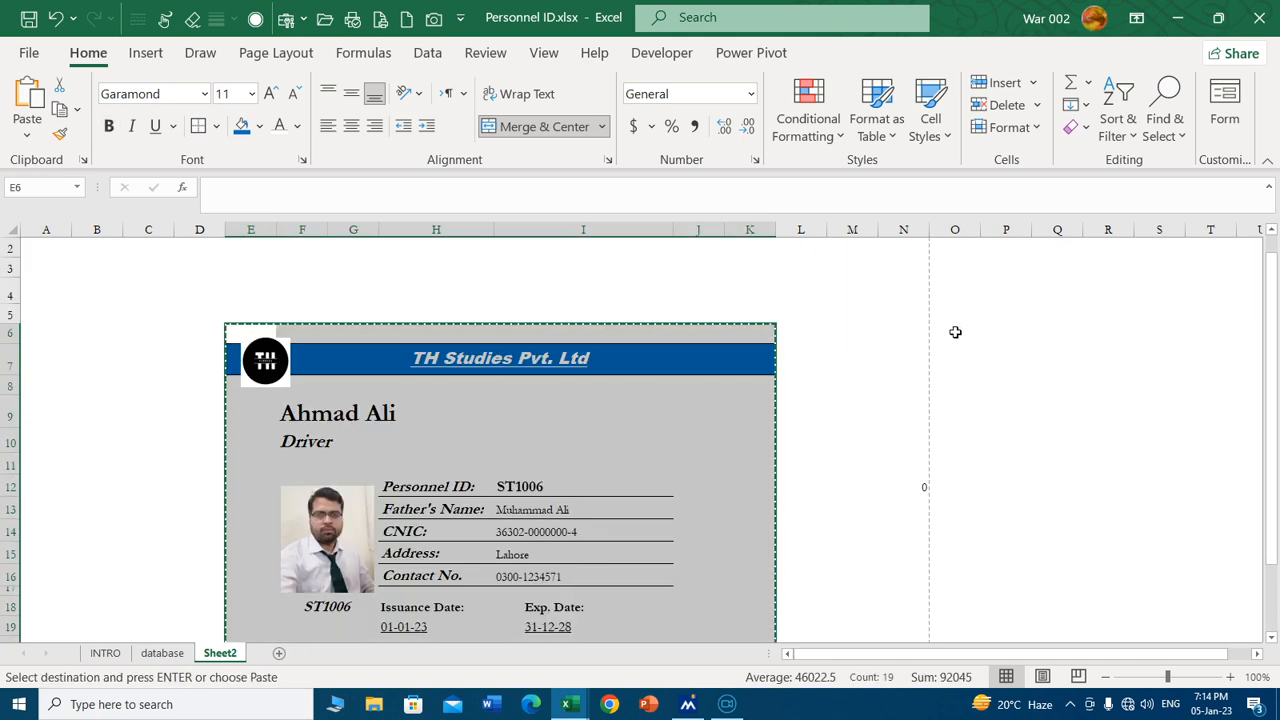
{"action": "left_click", "coordinate": [862, 333]}
{"action": "right_click", "coordinate": [870, 335]}
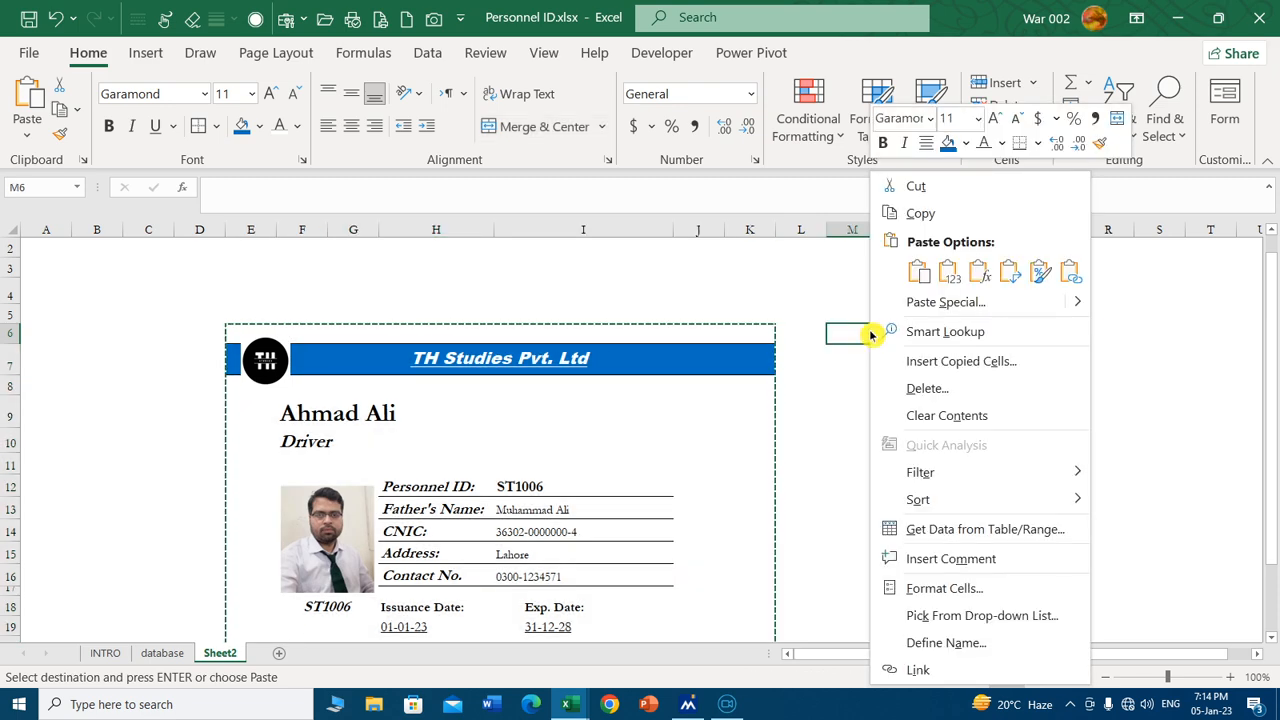
{"action": "mouse_move", "coordinate": [1077, 305]}
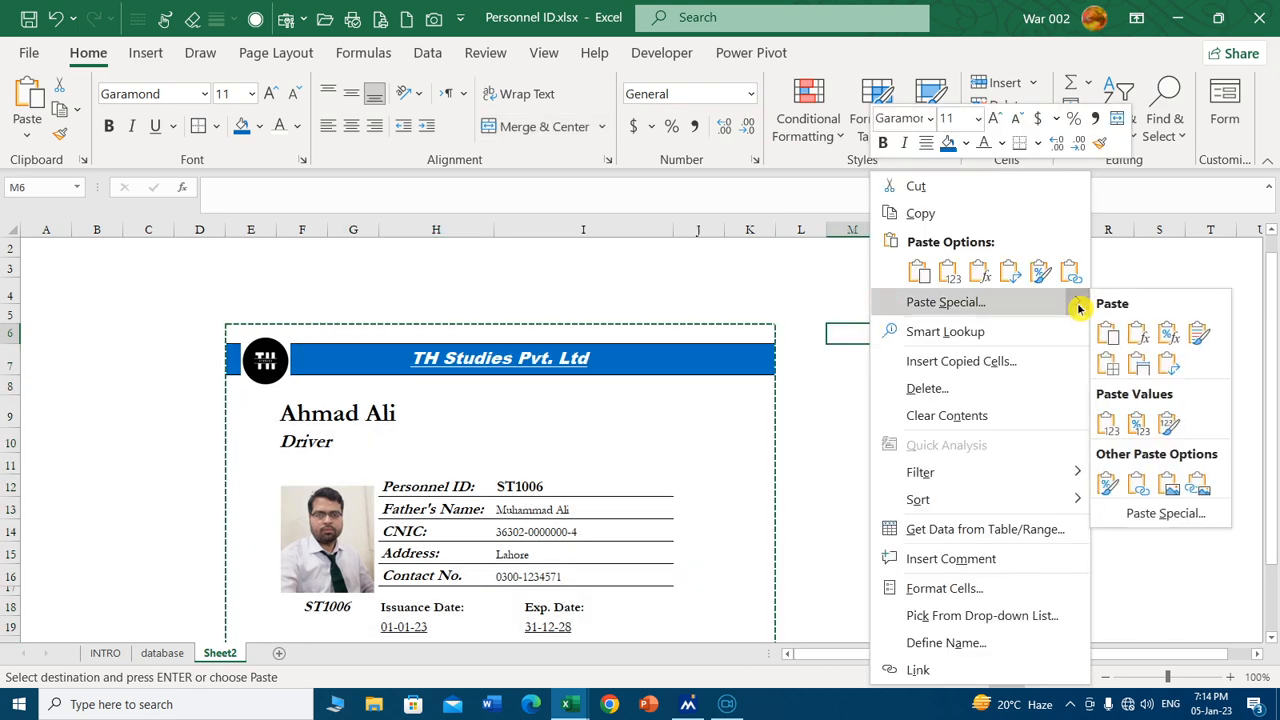
{"action": "left_click", "coordinate": [1205, 488]}
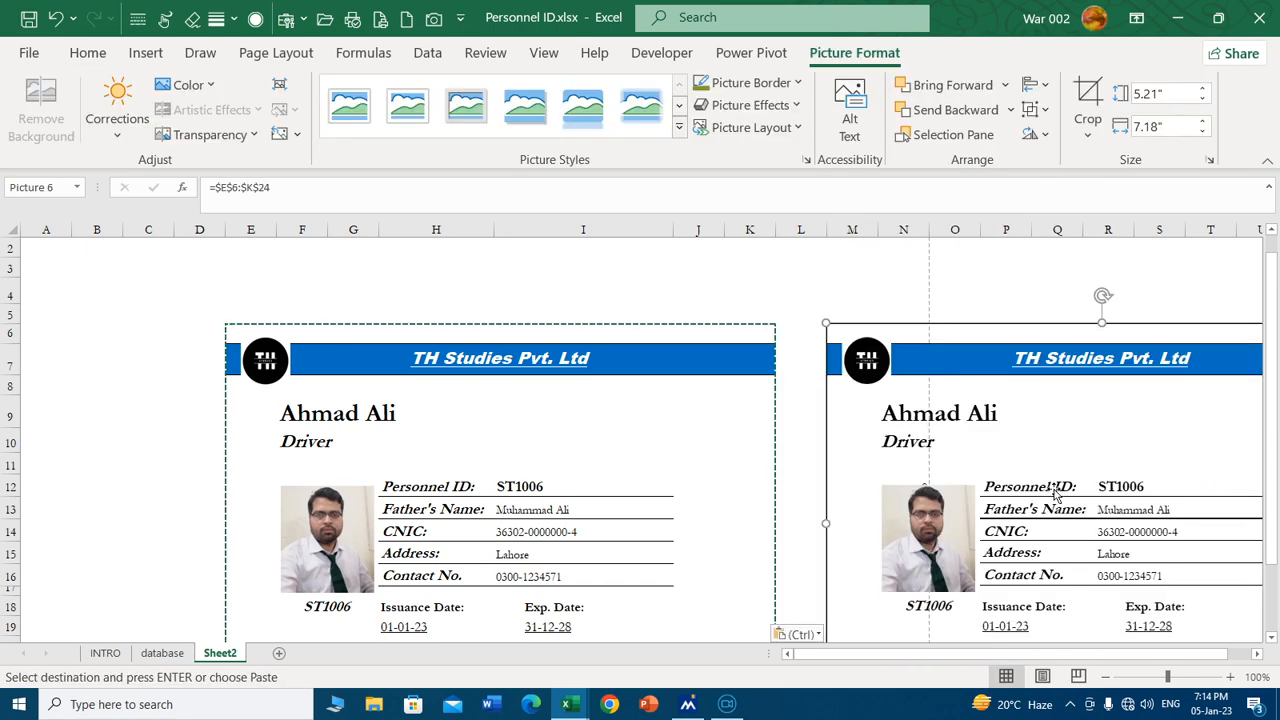
{"action": "scroll", "coordinate": [857, 405], "scroll_direction": "down", "scroll_amount": 2}
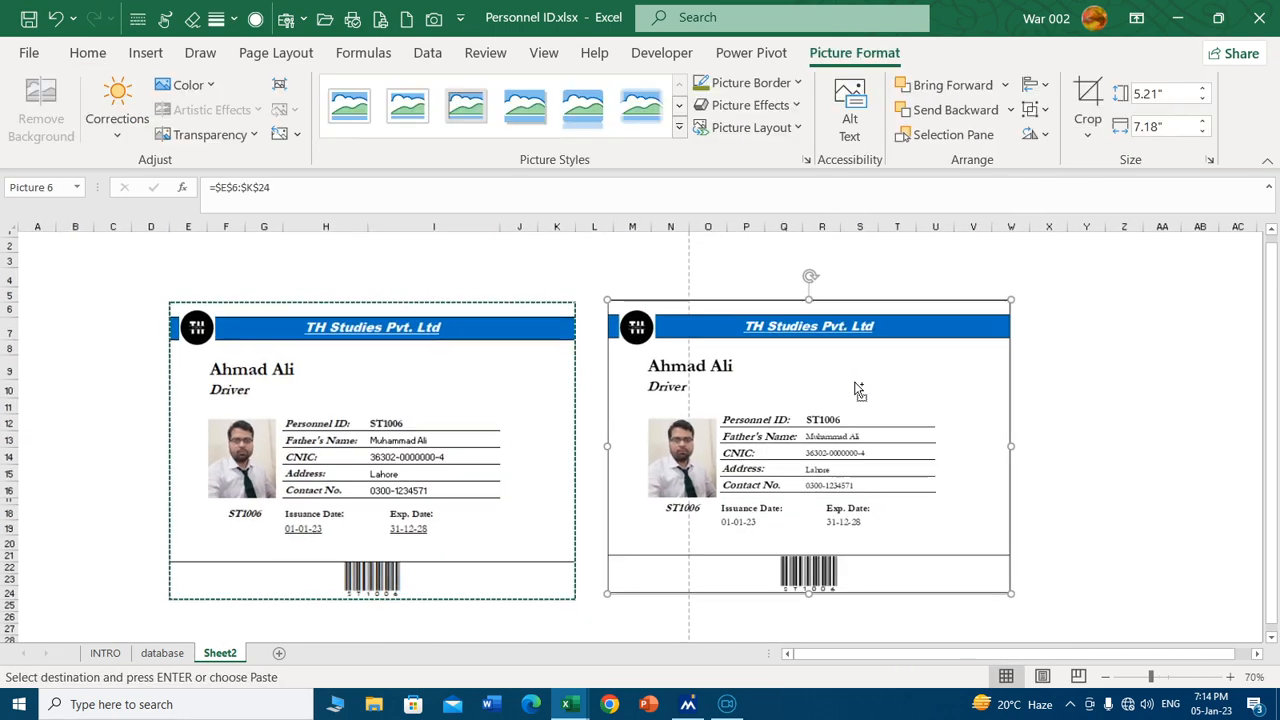
{"action": "left_click_drag", "start_coordinate": [794, 380], "coordinate": [890, 377]}
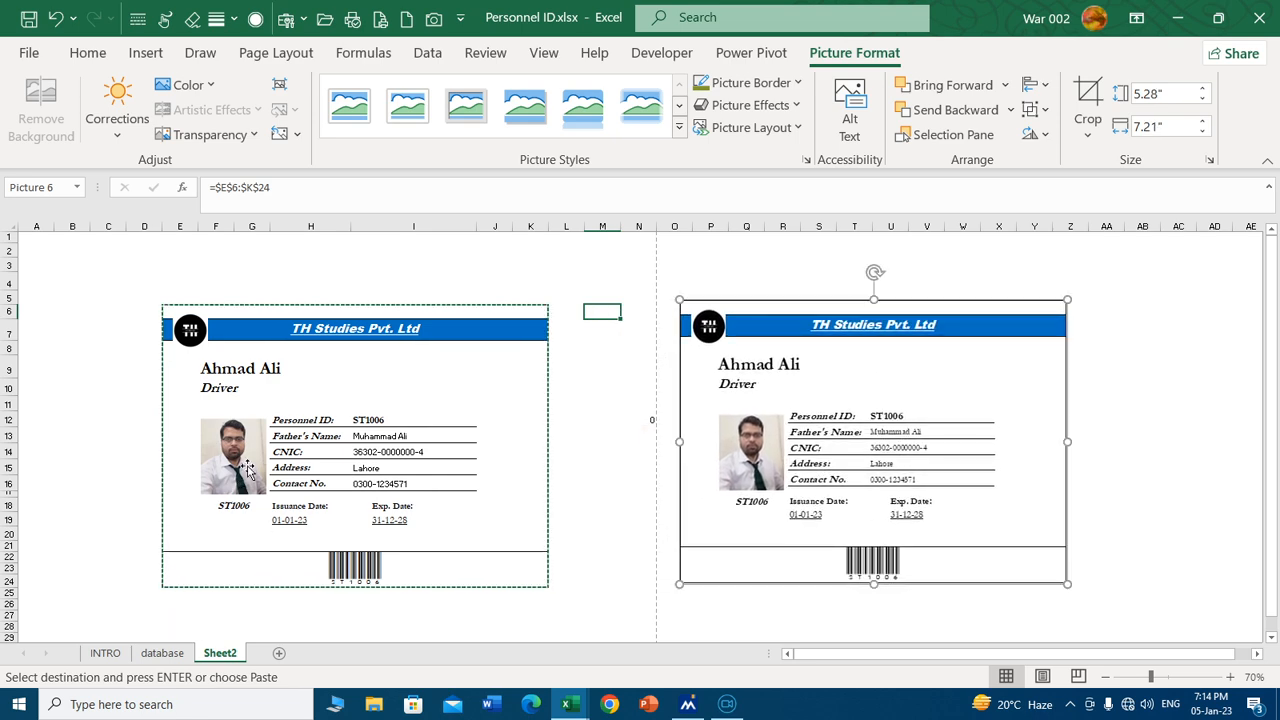
Switch the service card to the fourth personnel ID in cell F18's list to test the linked picture.
{"action": "left_click", "coordinate": [239, 507]}
{"action": "left_click", "coordinate": [277, 508]}
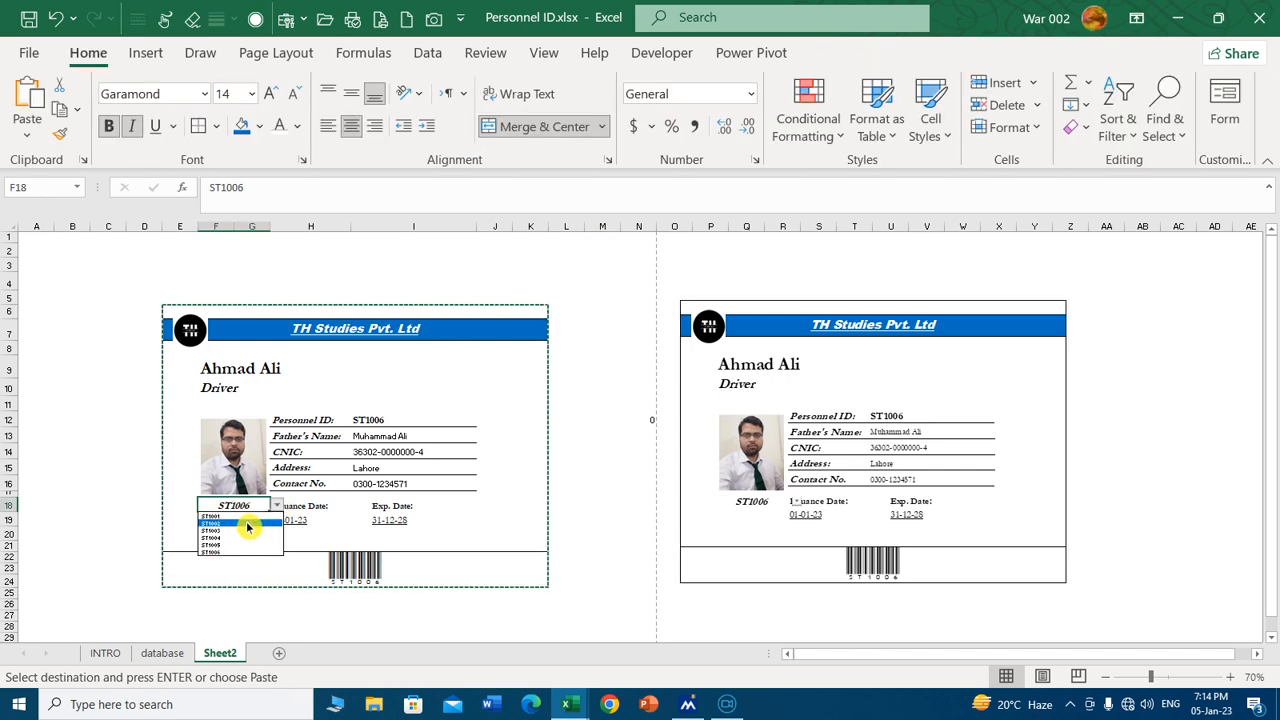
{"action": "left_click", "coordinate": [244, 539]}
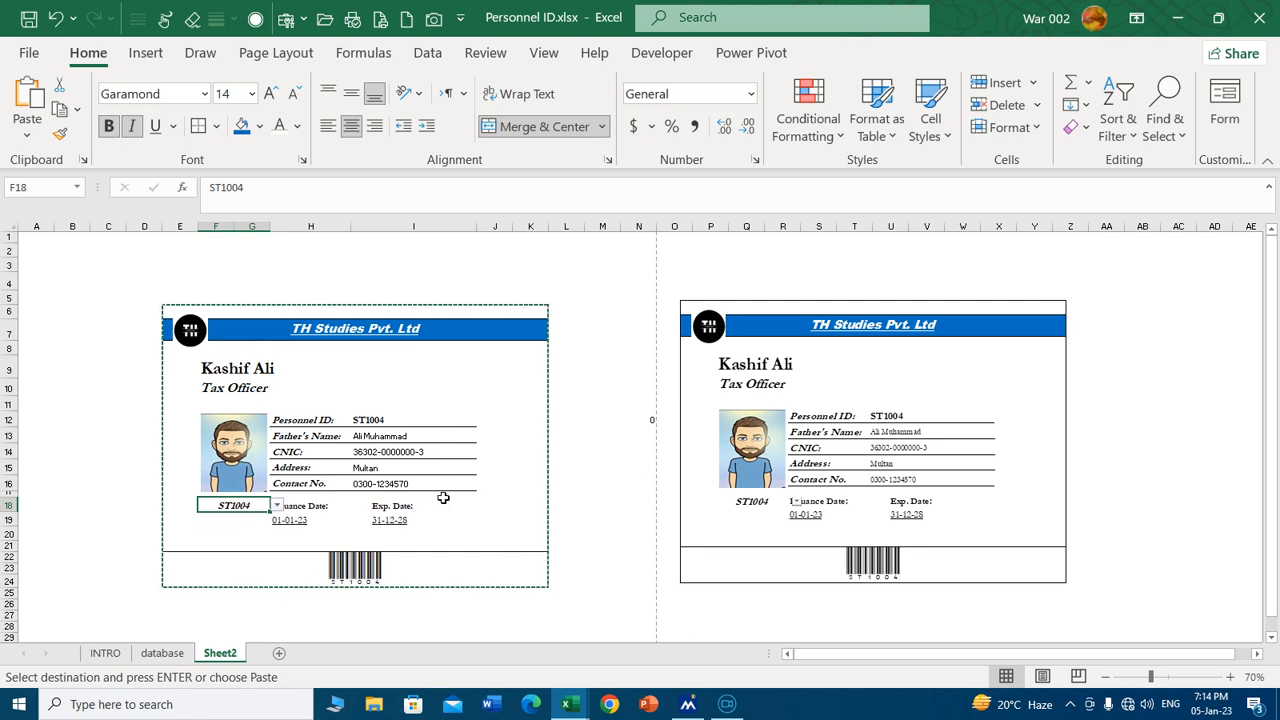
Set the linked card picture's height to 2.5 inches.
{"action": "left_click", "coordinate": [867, 381]}
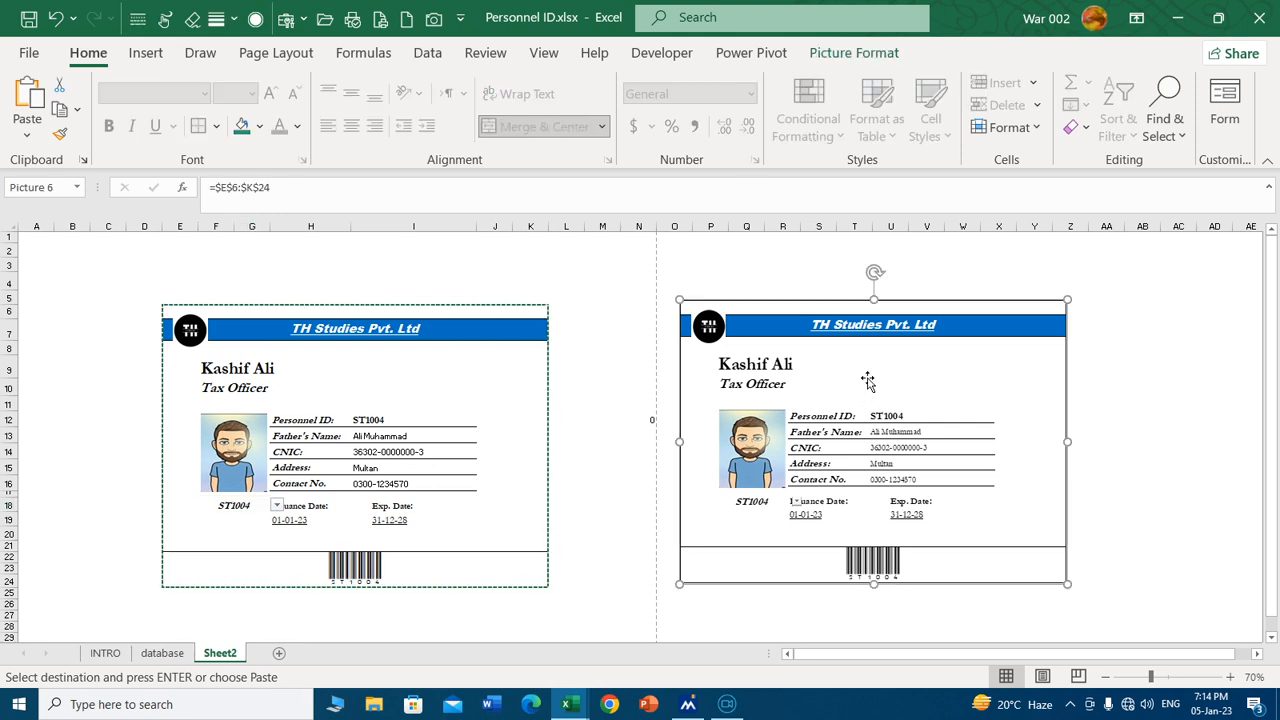
{"action": "left_click", "coordinate": [855, 53]}
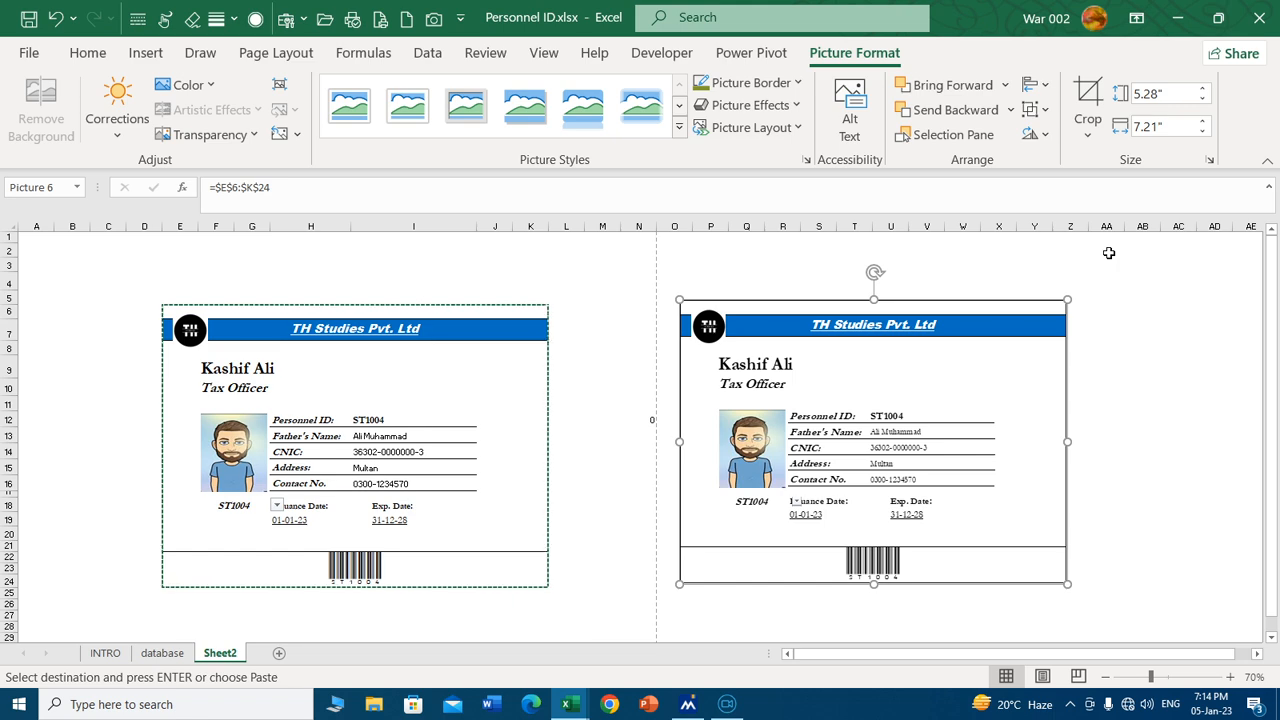
{"action": "left_click", "coordinate": [1188, 94]}
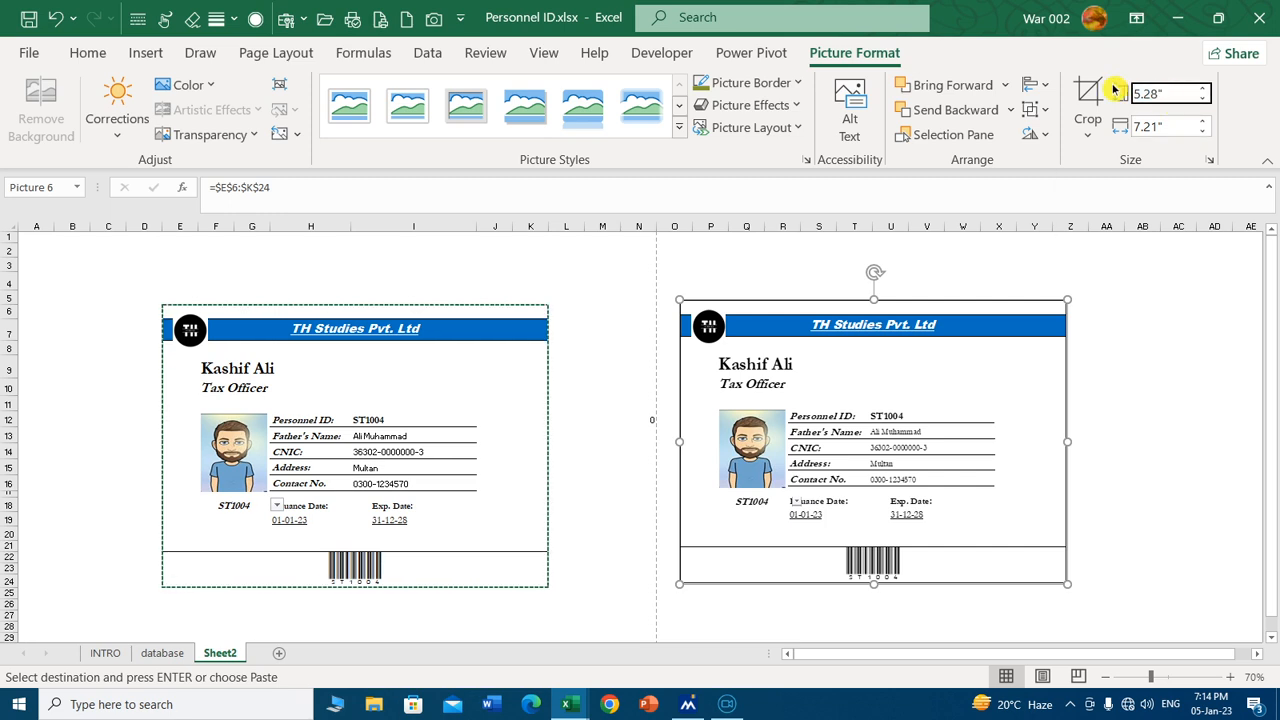
{"action": "type", "text": "8"}
{"action": "type", "text": "2."}
{"action": "type", "text": "5"}
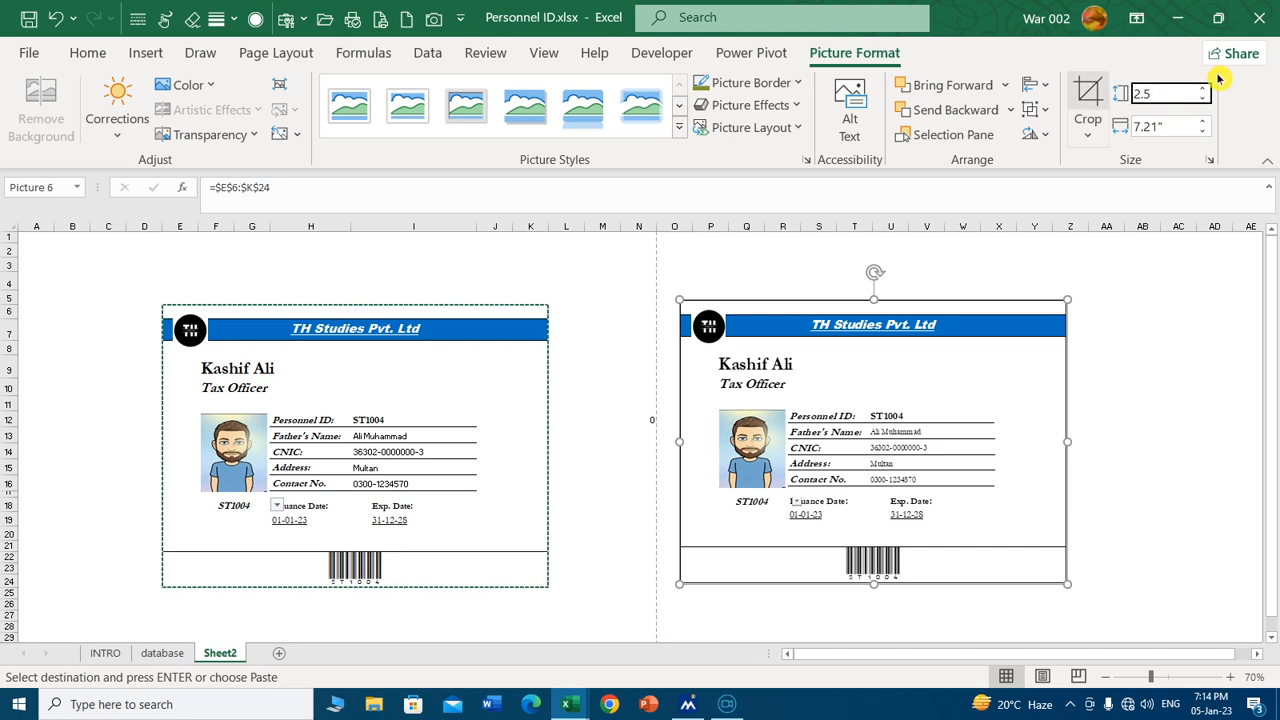
{"action": "left_click", "coordinate": [1170, 125]}
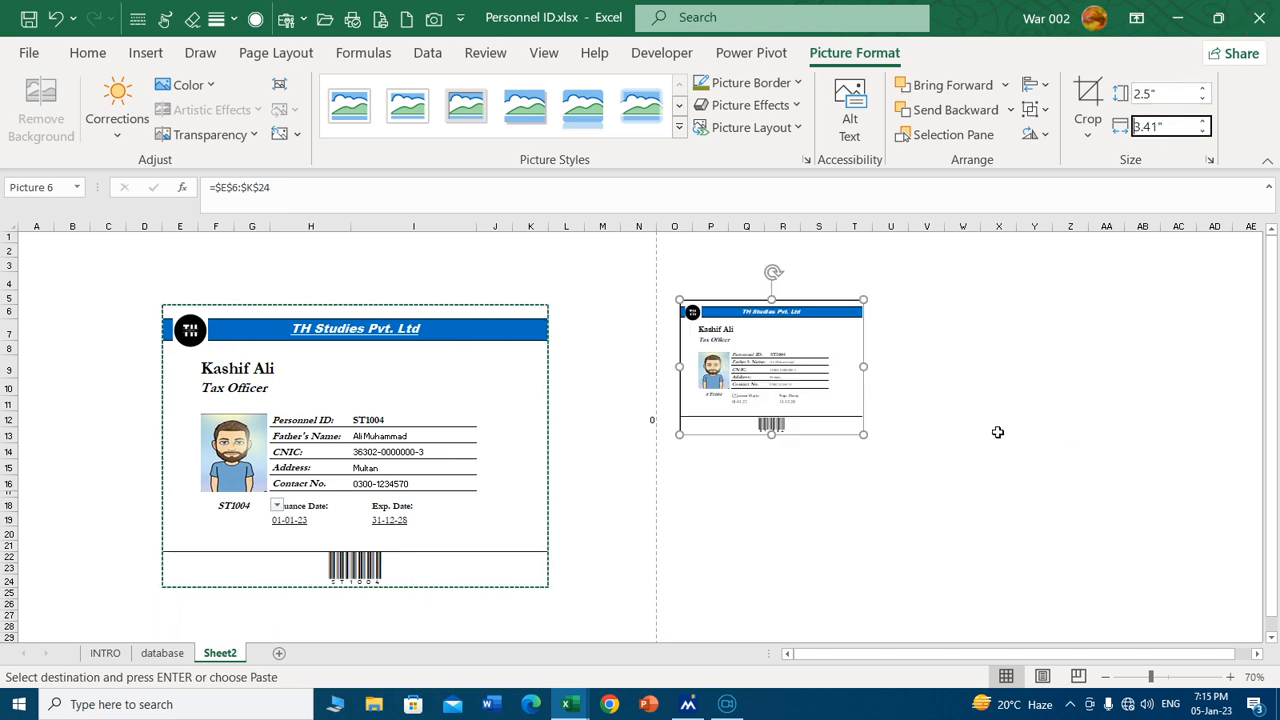
{"action": "left_click", "coordinate": [969, 371]}
{"action": "left_click", "coordinate": [831, 385]}
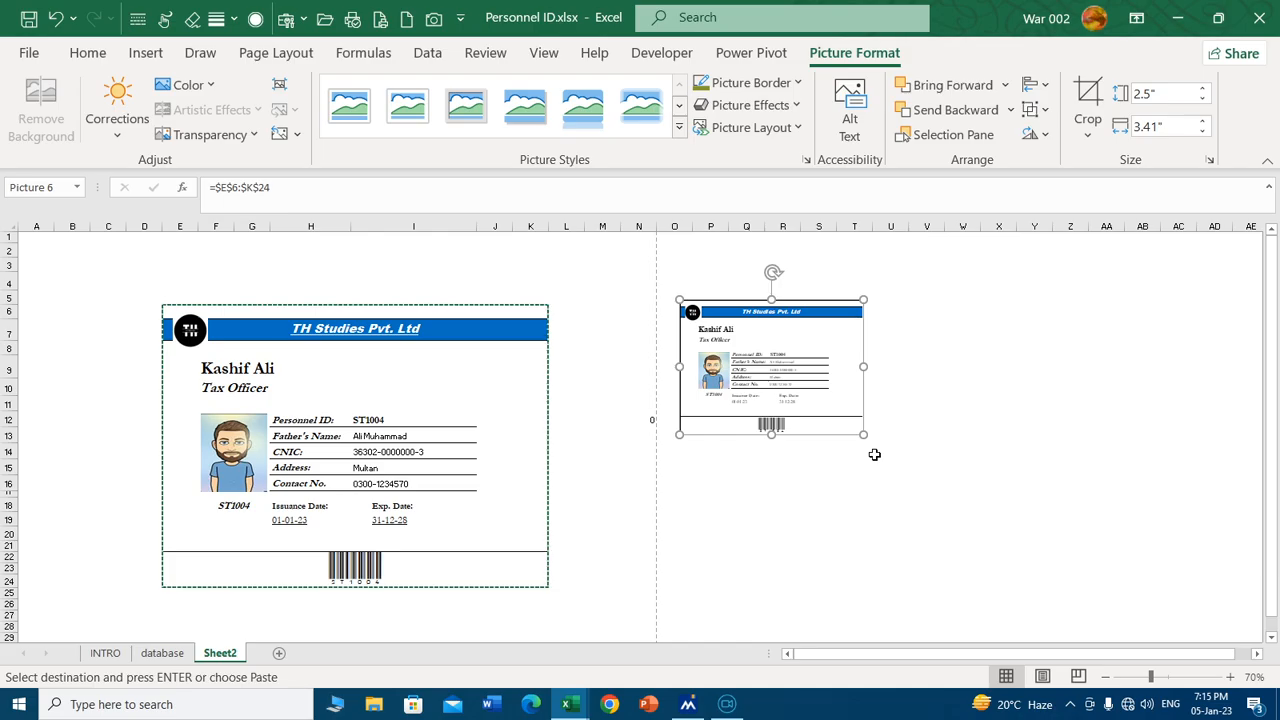
Check both pages of Sheet2's print preview, including the reduced card picture on page 2, and return to the sheet.
{"action": "key", "text": "ctrl+p"}
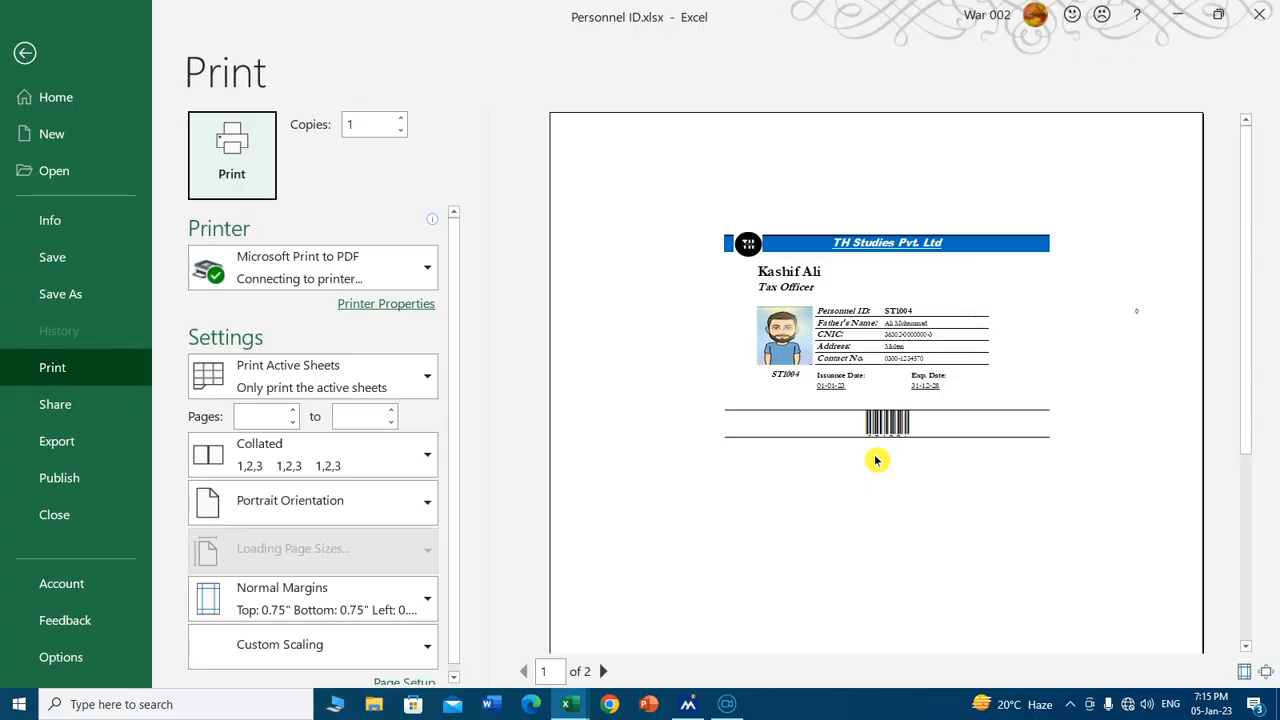
{"action": "left_click", "coordinate": [604, 674]}
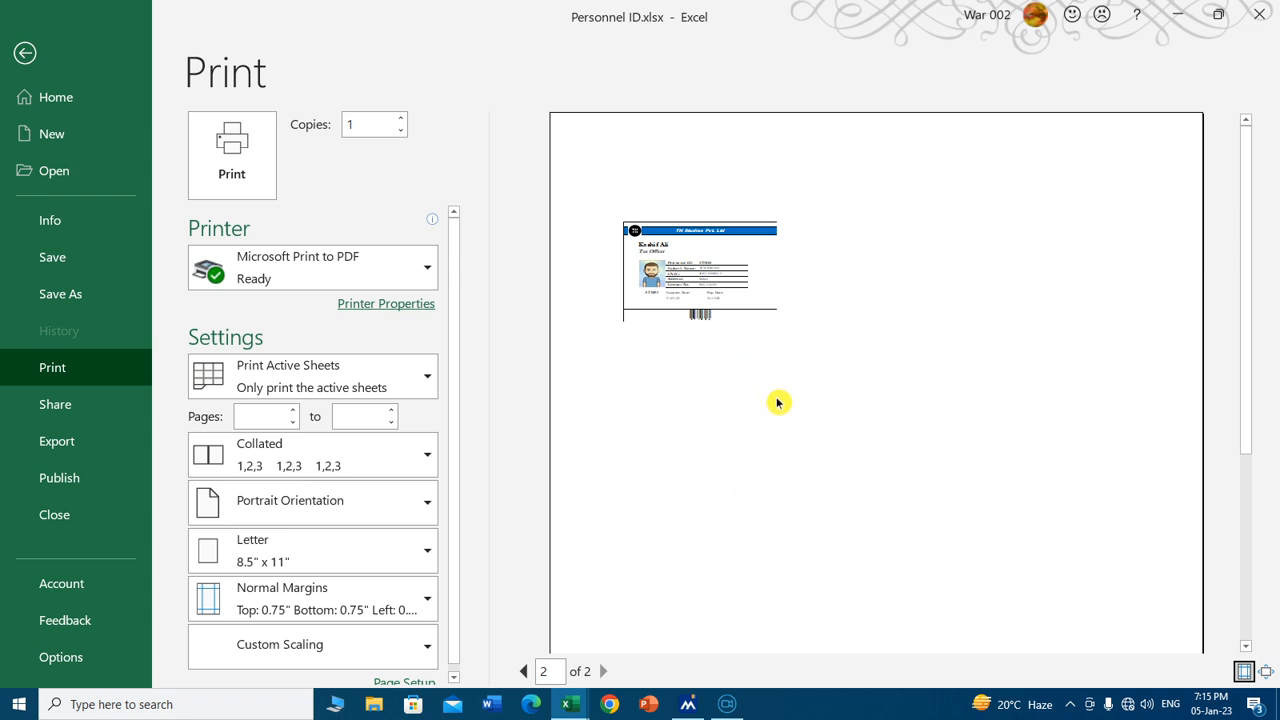
{"action": "left_click", "coordinate": [28, 53]}
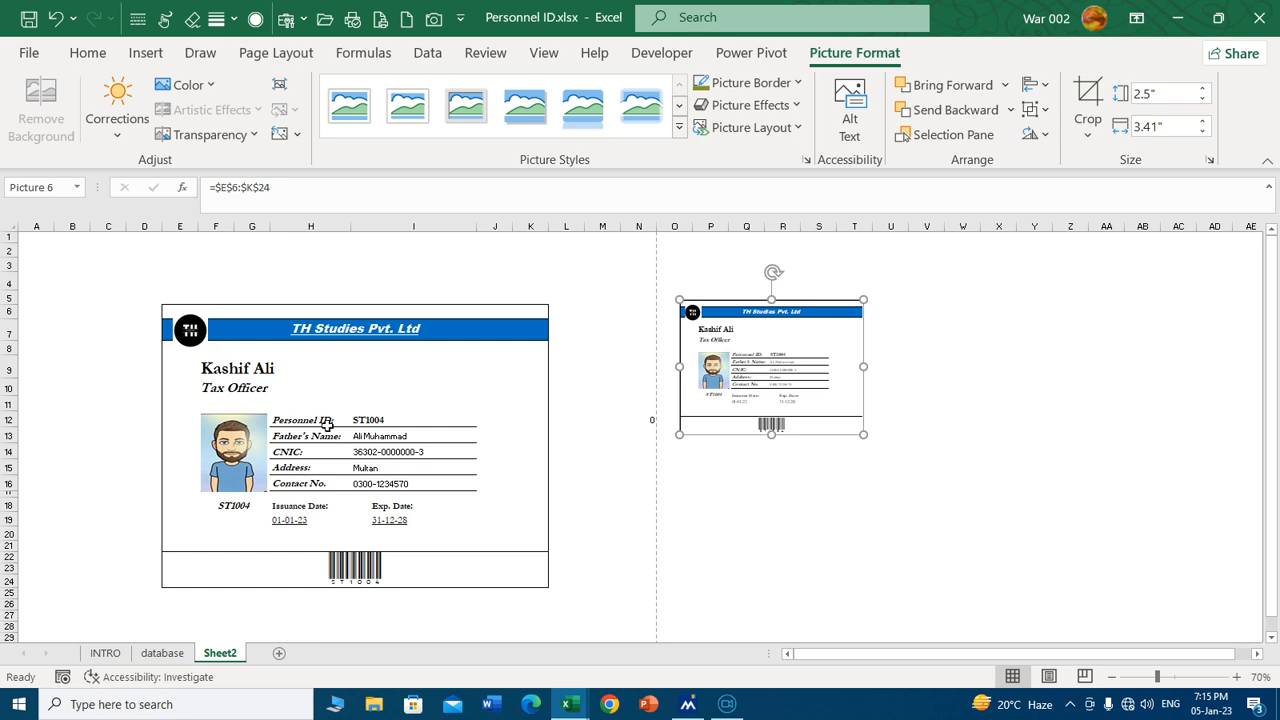
Move the reduced card picture across to columns S to W on Sheet2, and open the INTRO sheet.
{"action": "left_click_drag", "start_coordinate": [797, 343], "coordinate": [917, 360]}
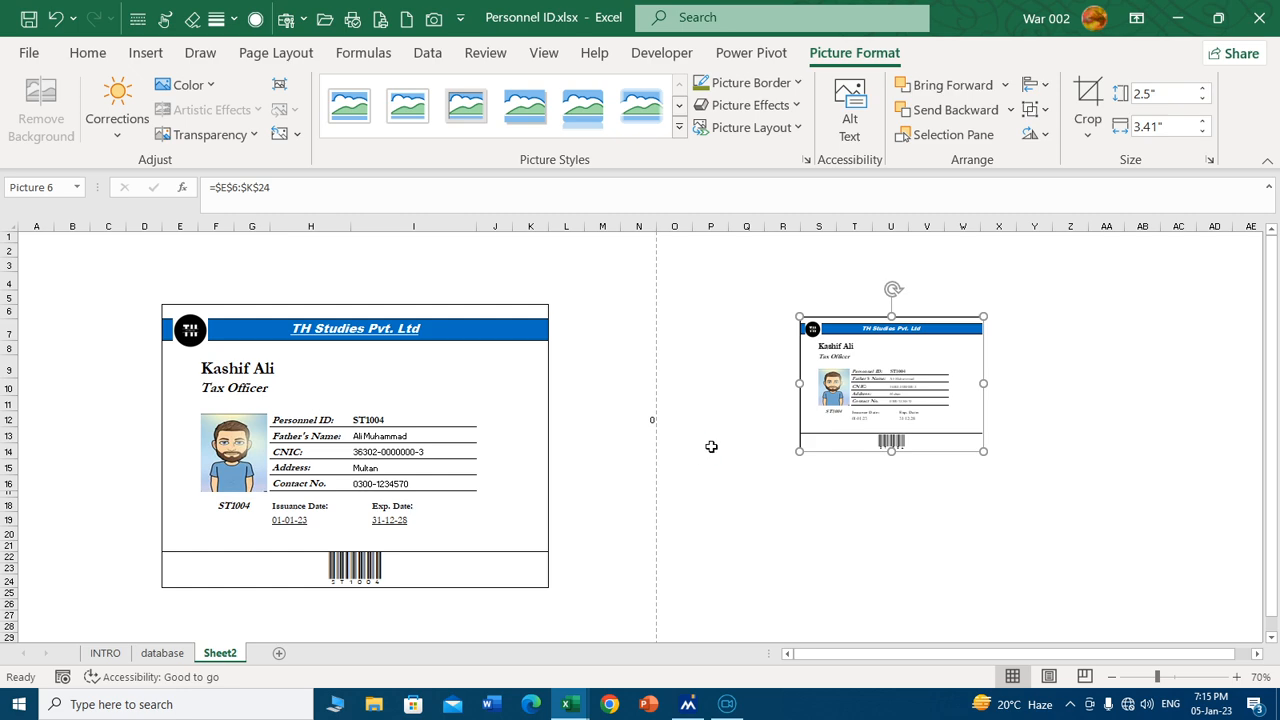
{"action": "scroll", "coordinate": [711, 446], "scroll_direction": "up", "scroll_amount": 1}
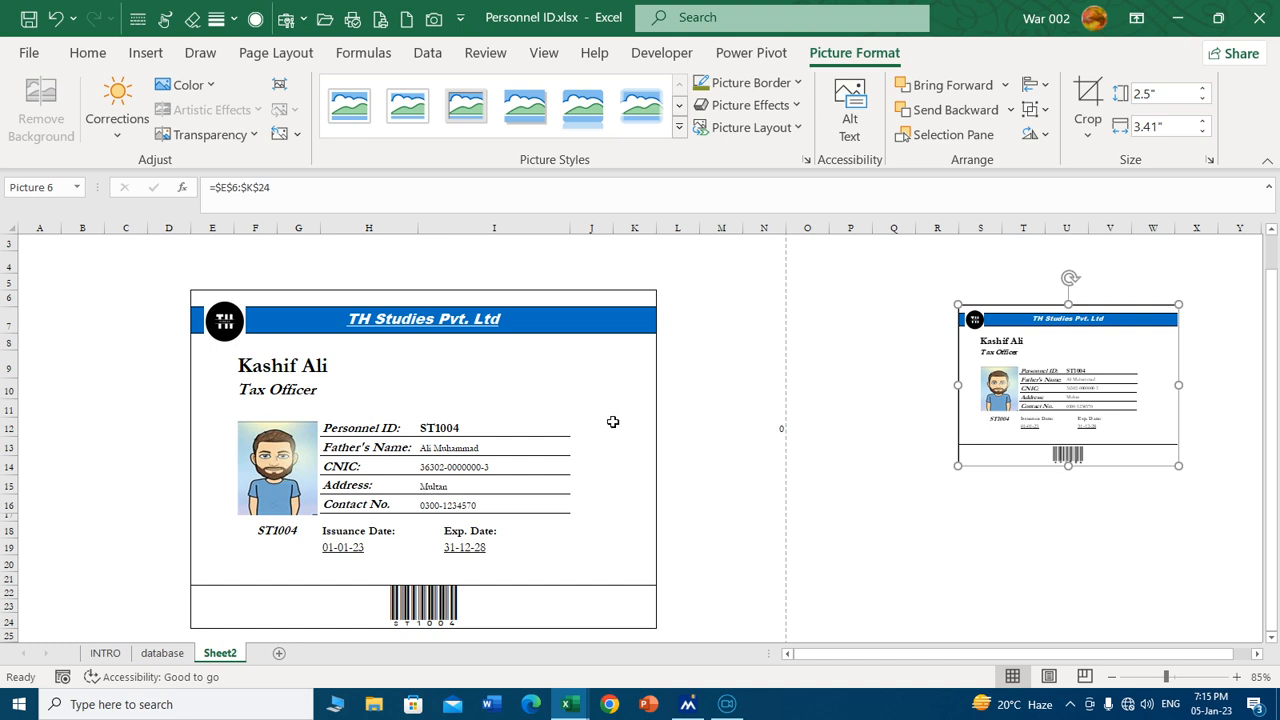
{"action": "left_click", "coordinate": [113, 655]}
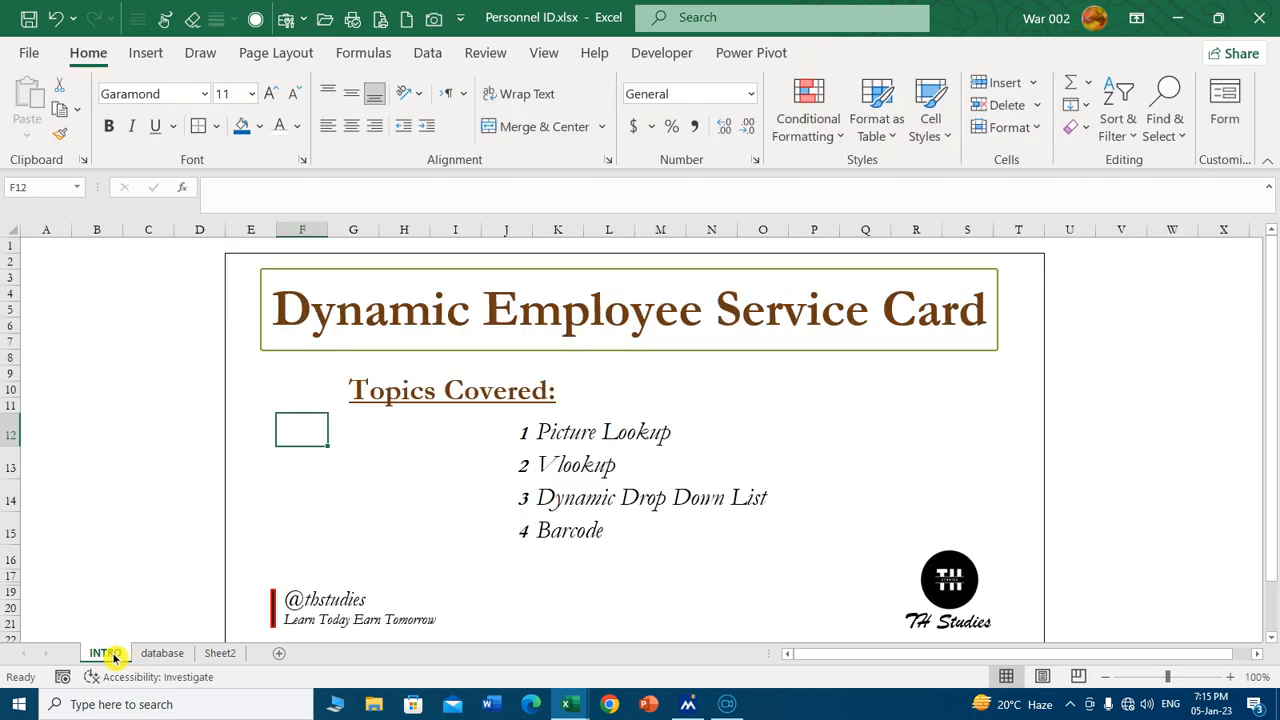